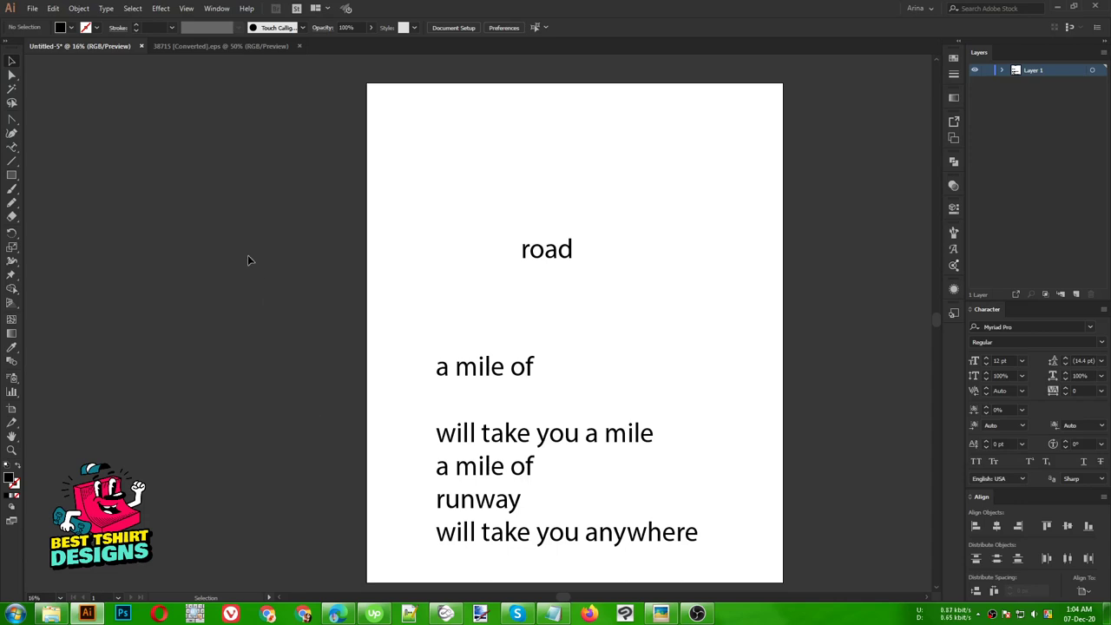
# Move all the quote's text lines together up and slightly right on the artboard
pyautogui.moveTo(412, 197); pyautogui.dragTo(734, 565)
pyautogui.moveTo(578, 440); pyautogui.dragTo(603, 393)
pyautogui.click(425, 252)
pyautogui.moveTo(437, 177); pyautogui.dragTo(758, 538)
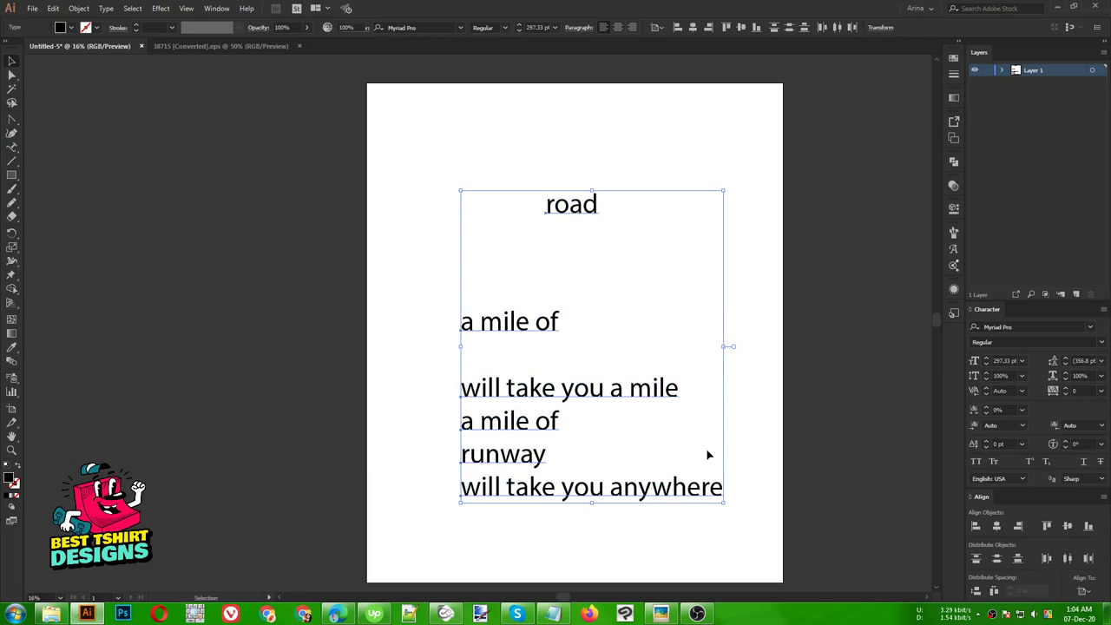
pyautogui.click(674, 455)
pyautogui.moveTo(415, 173); pyautogui.dragTo(762, 544)
# Switch to the web browser and review the airplane quote image, the runway photos and the Freepik plane vectors as design references
pyautogui.click(325, 614)
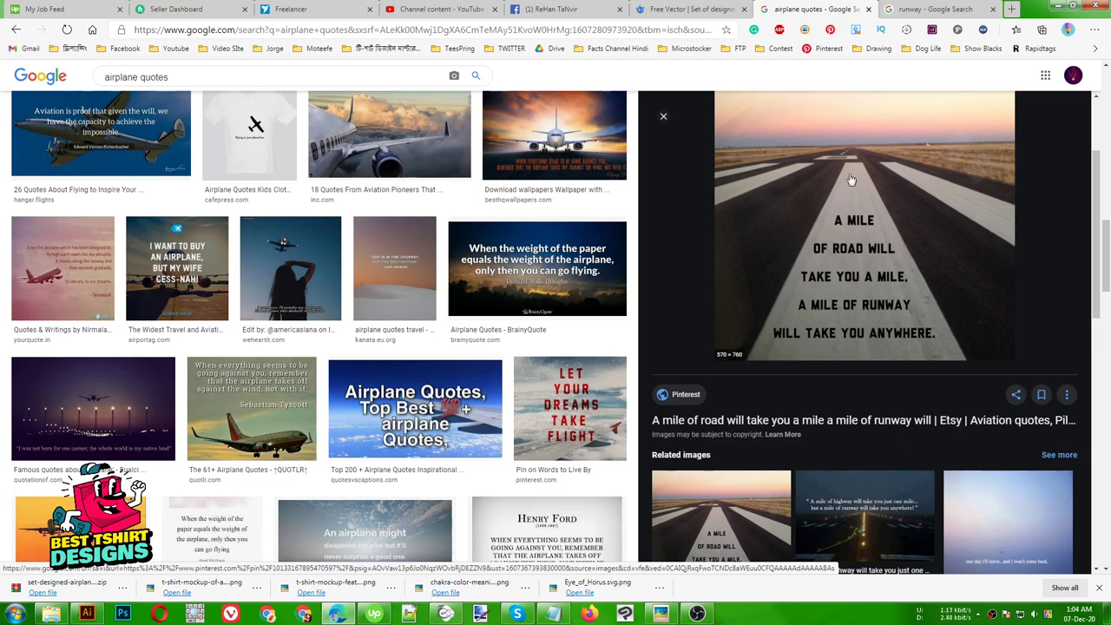
pyautogui.click(933, 9)
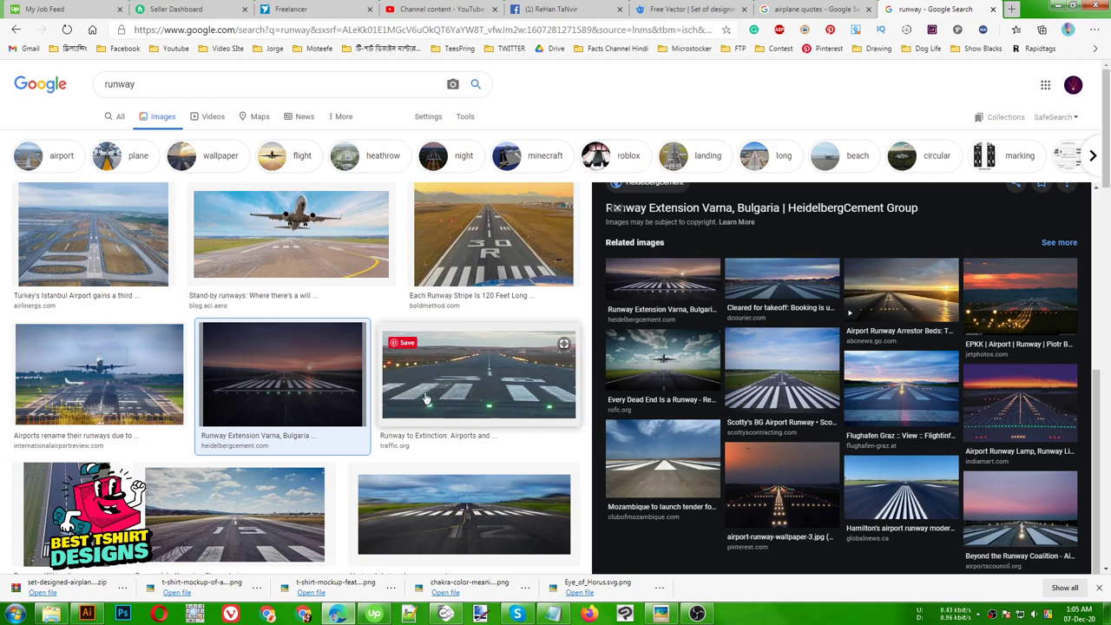
pyautogui.click(699, 8)
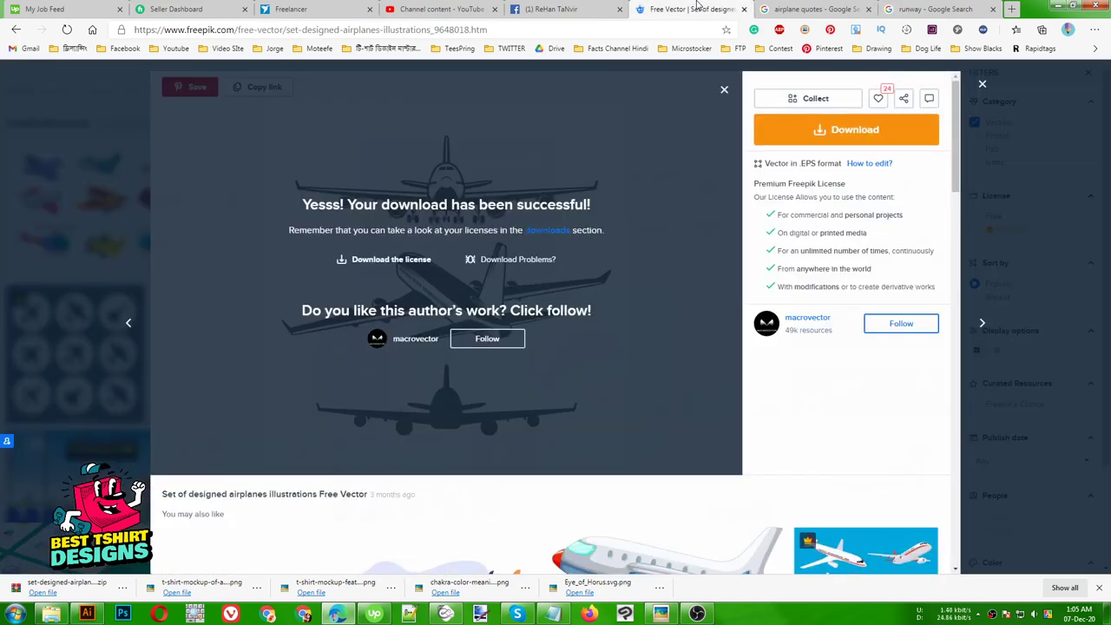
pyautogui.click(724, 91)
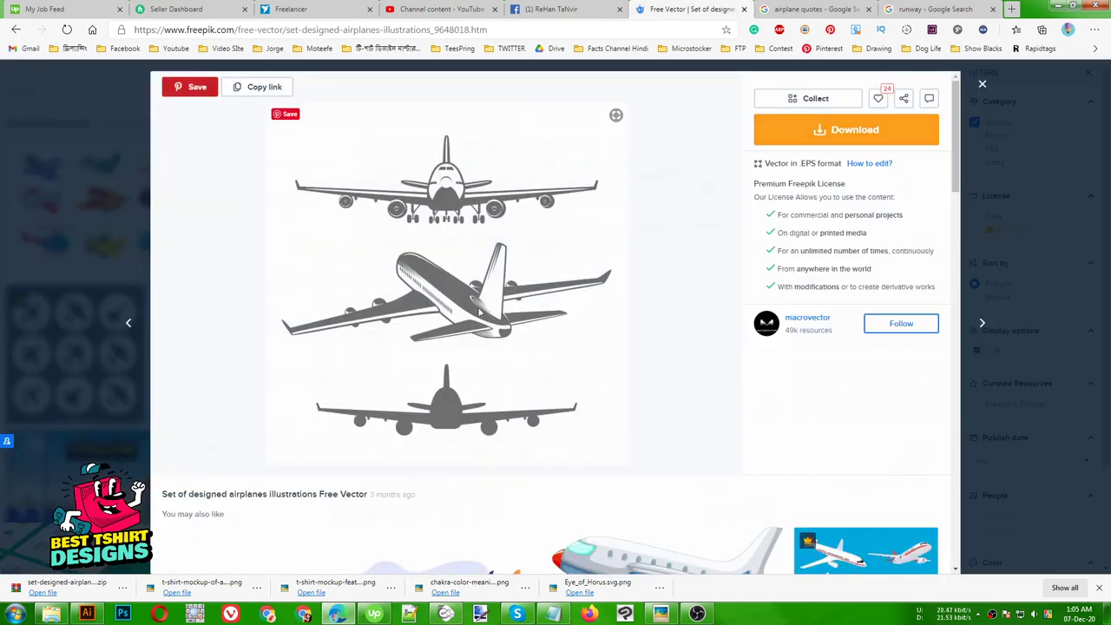
pyautogui.click(101, 237)
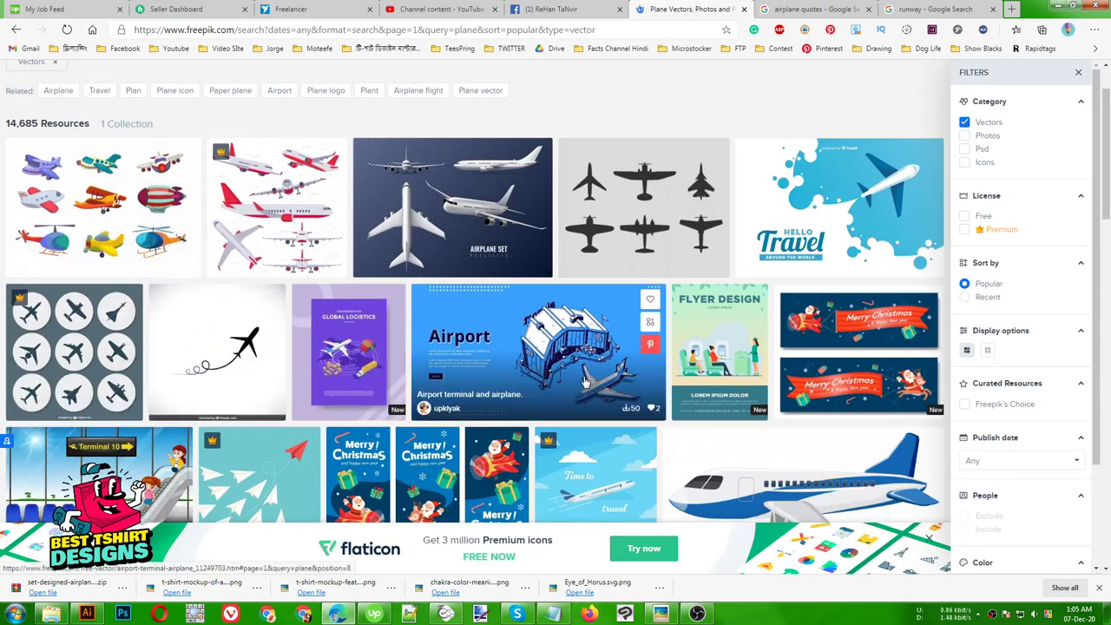
pyautogui.scroll(-7, 466, 347)
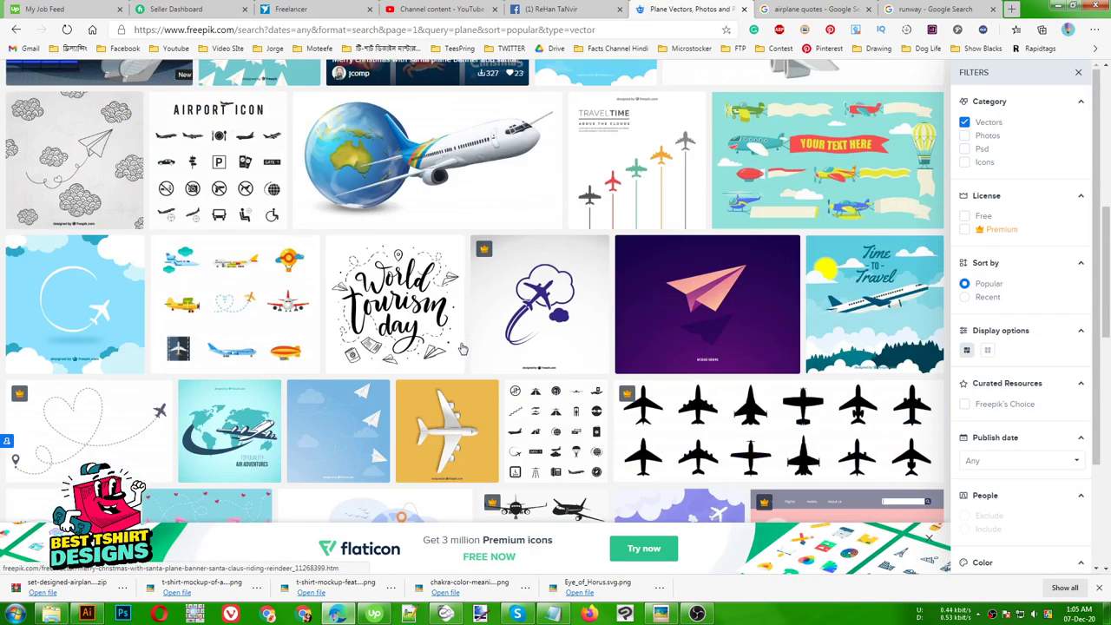
pyautogui.scroll(-5, 462, 349)
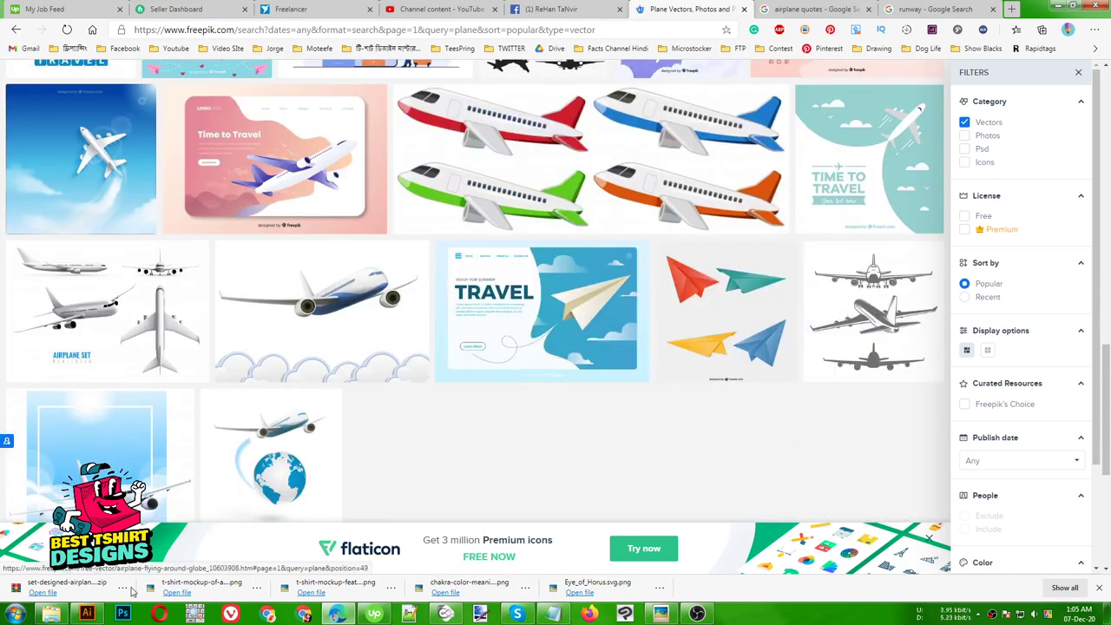
# Return to Illustrator and move all the text lines together to the artboard's left edge
pyautogui.click(88, 613)
pyautogui.moveTo(438, 172); pyautogui.dragTo(746, 300)
pyautogui.click(643, 257)
pyautogui.moveTo(458, 170); pyautogui.dragTo(689, 550)
pyautogui.moveTo(603, 395); pyautogui.dragTo(518, 383)
pyautogui.click(593, 302)
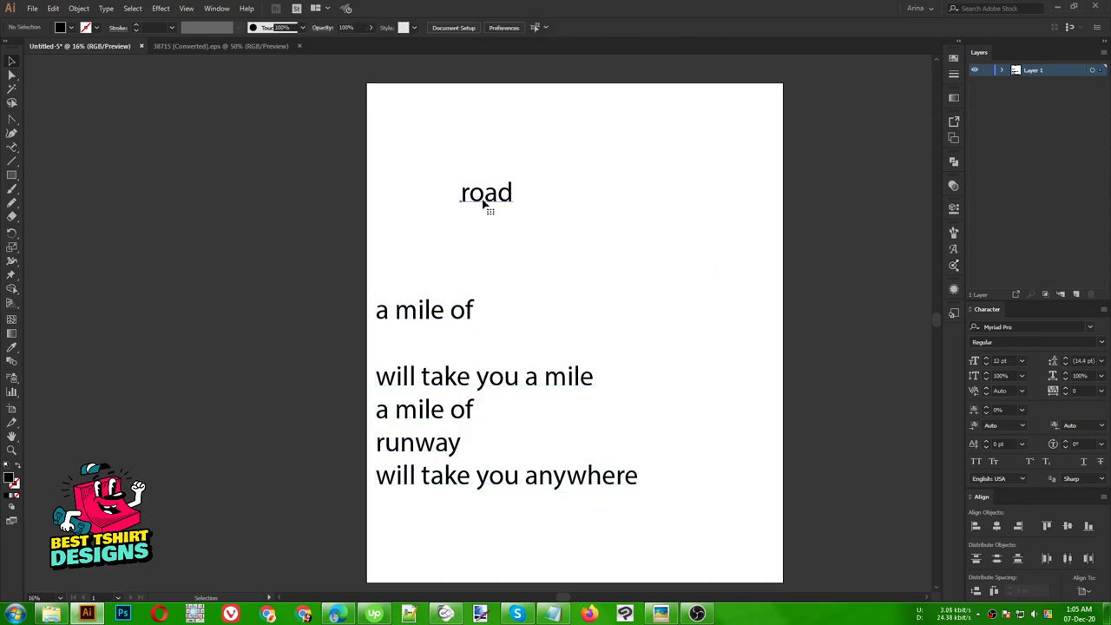
# Select all the quote's text lines and move them off the artboard onto the canvas at its left
pyautogui.click(480, 198)
pyautogui.keyDown('shift'); pyautogui.click(424, 447); pyautogui.keyUp('shift')
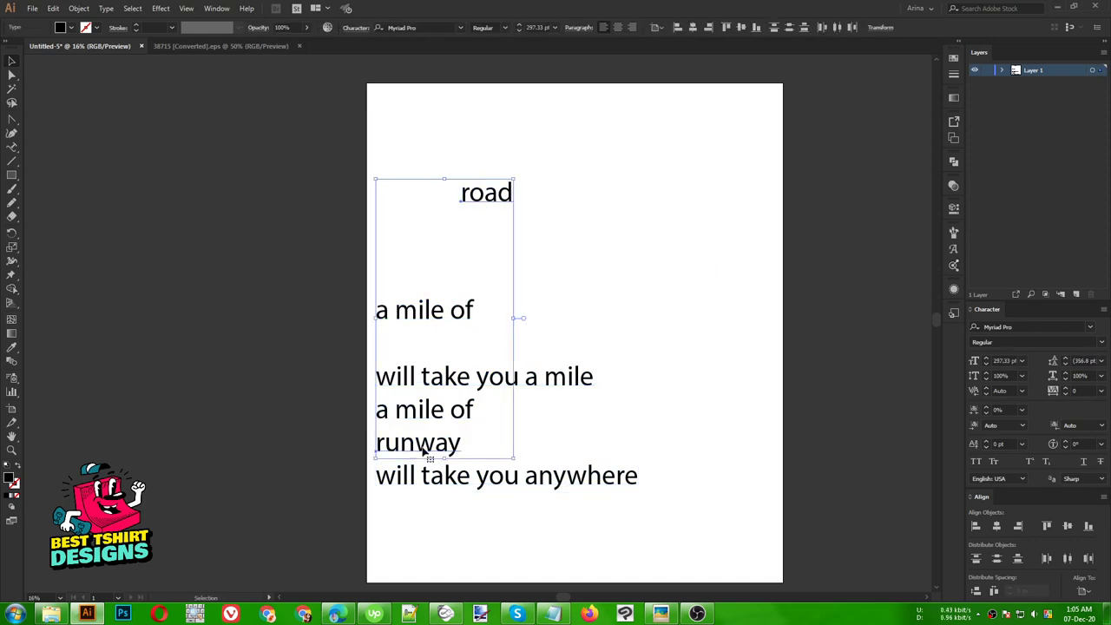
pyautogui.click(549, 449)
pyautogui.moveTo(413, 192); pyautogui.dragTo(512, 500)
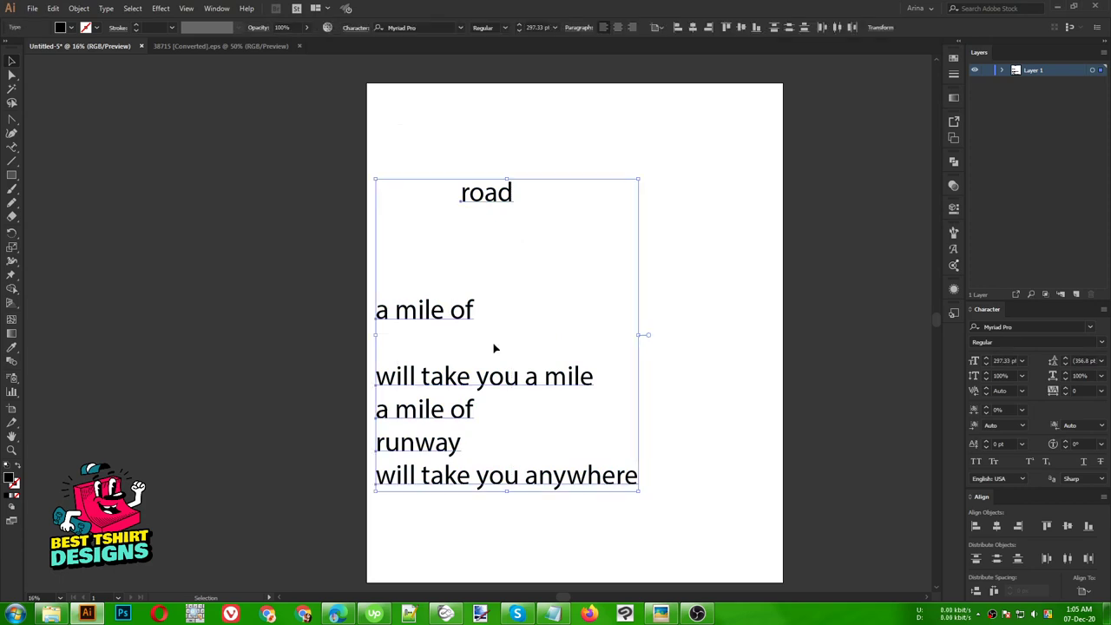
pyautogui.moveTo(526, 393); pyautogui.dragTo(295, 392)
pyautogui.click(468, 362)
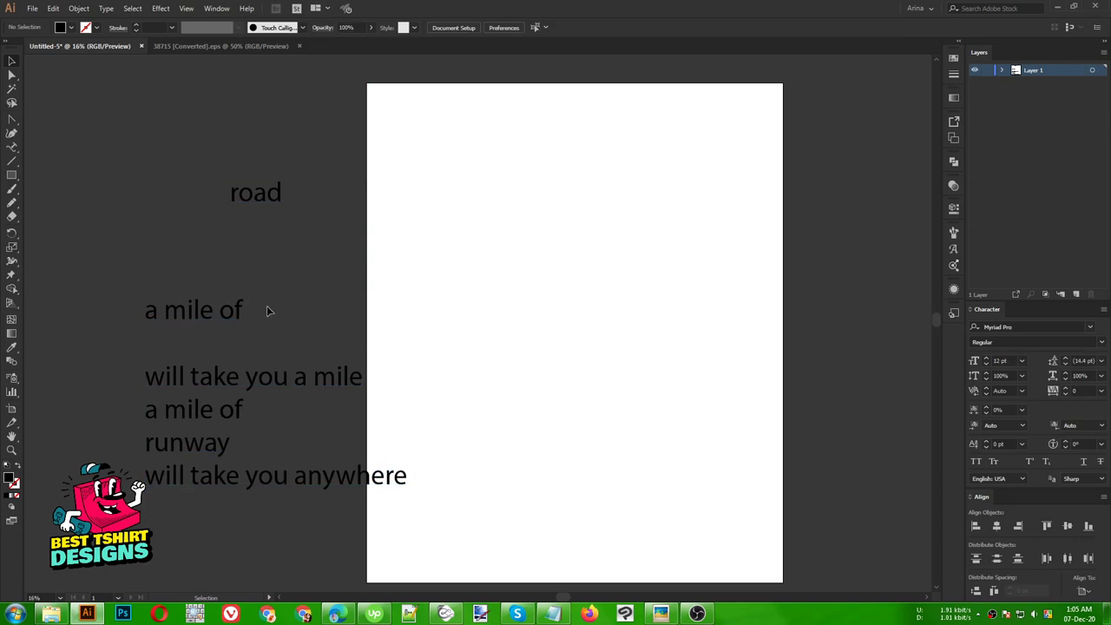
# Place the first "a mile of" line on the artboard in the Norwester font with All Caps
pyautogui.moveTo(227, 315); pyautogui.dragTo(577, 245)
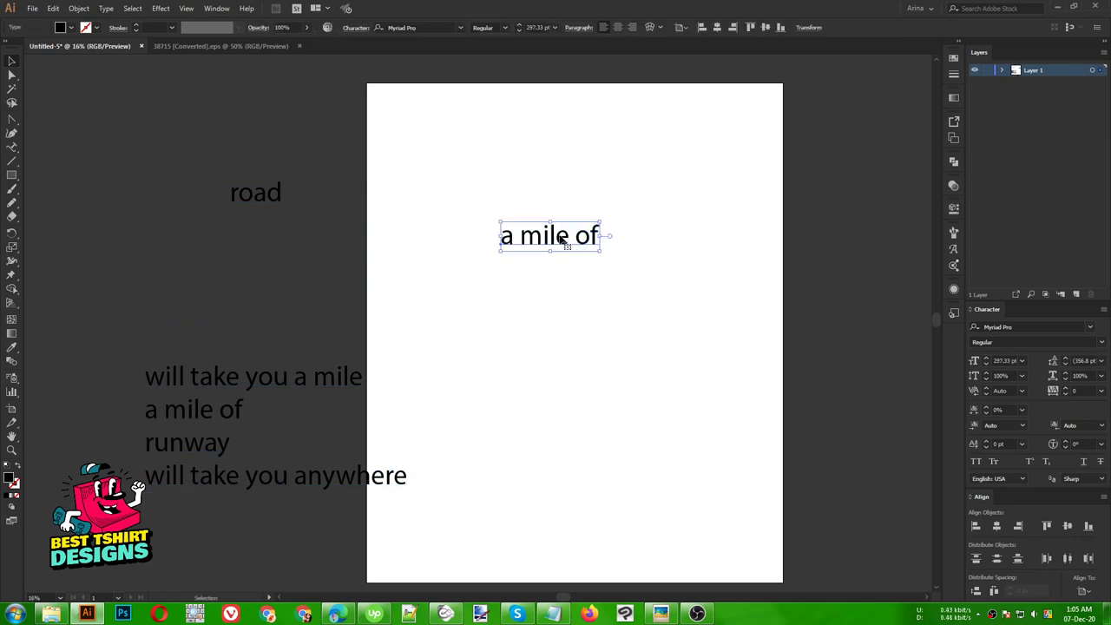
pyautogui.rightClick(560, 236)
pyautogui.moveTo(605, 293)
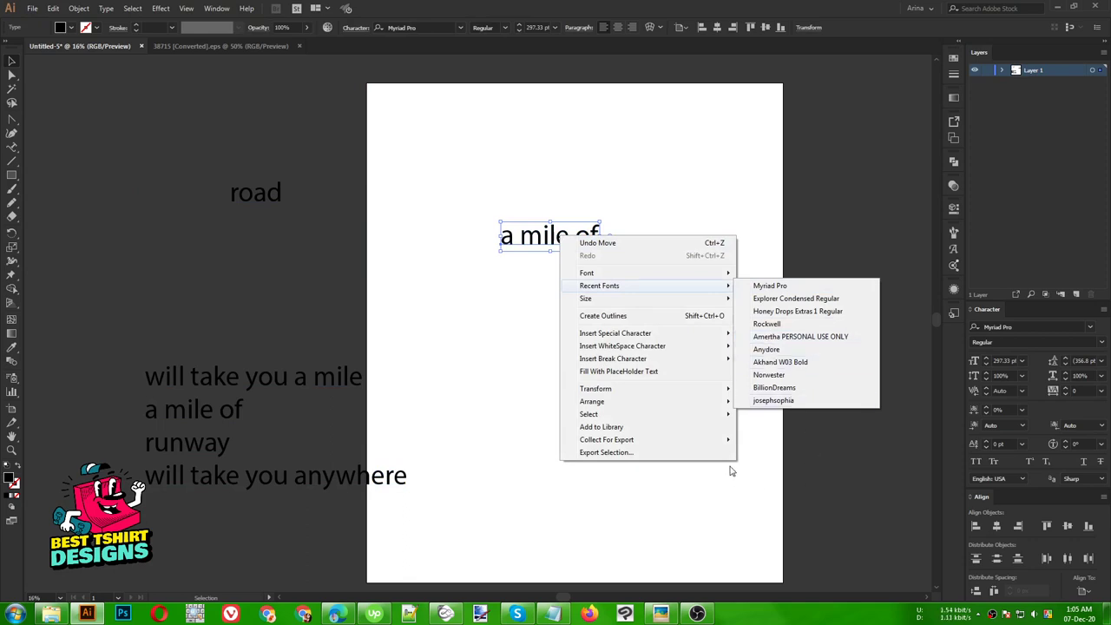
pyautogui.click(777, 374)
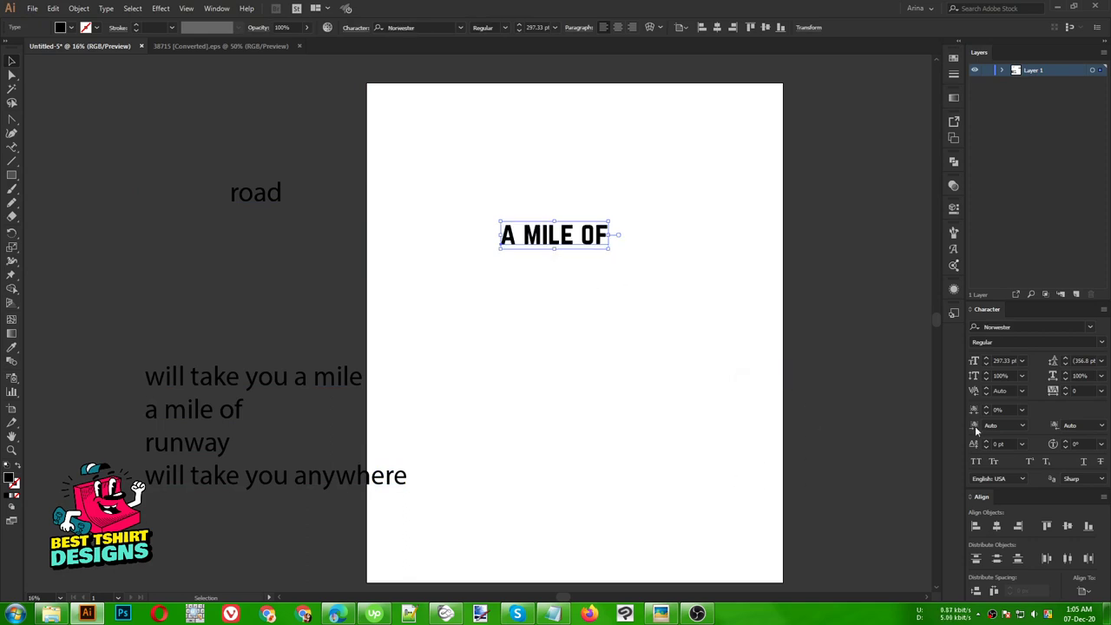
pyautogui.click(975, 462)
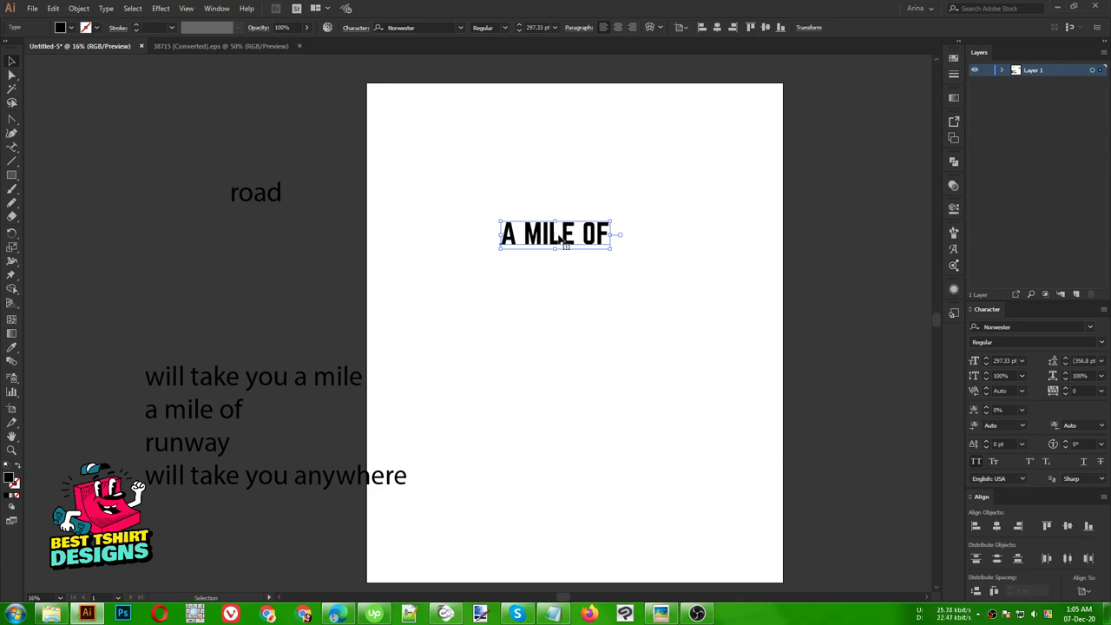
# Try the OLD SPORT 02 ATHLETIC NCV font on "A MILE OF" and move the line higher on the artboard
pyautogui.click(429, 25)
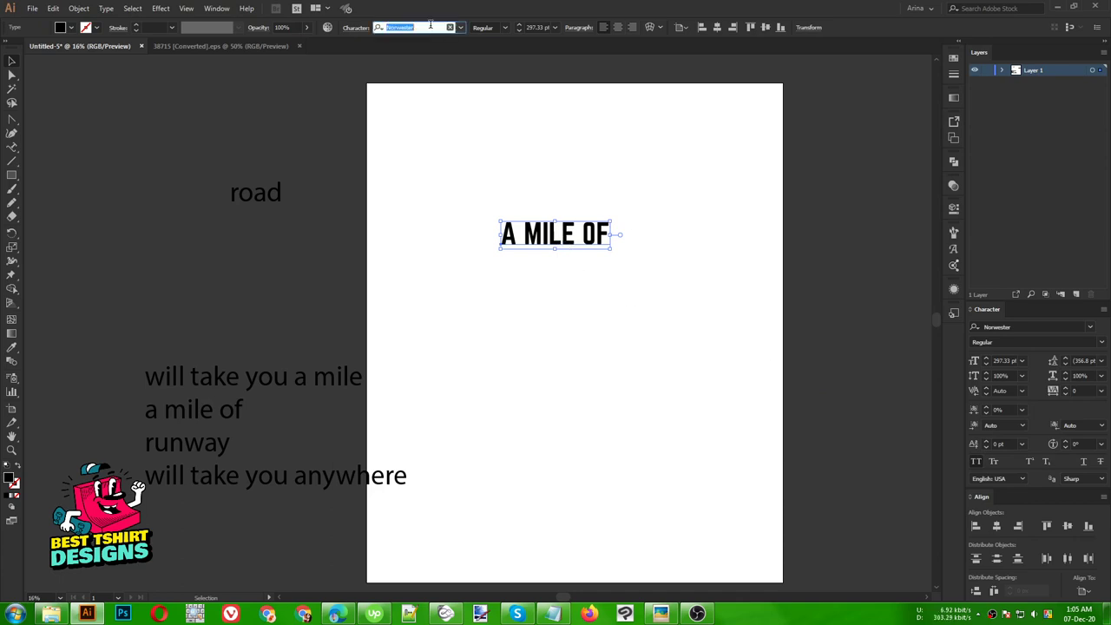
pyautogui.write('old')
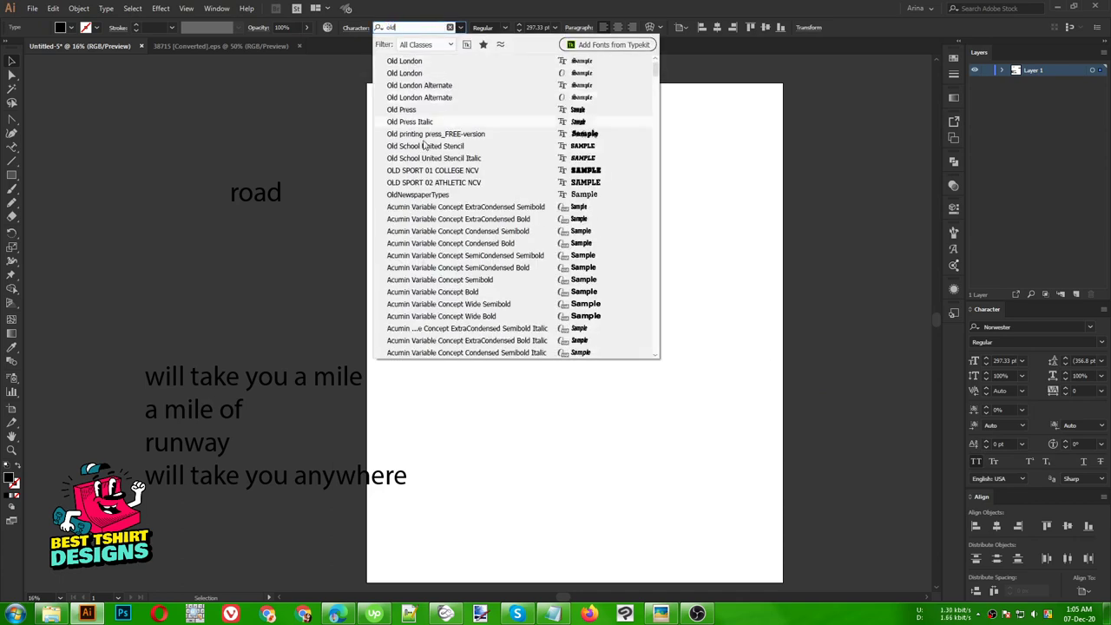
pyautogui.click(417, 182)
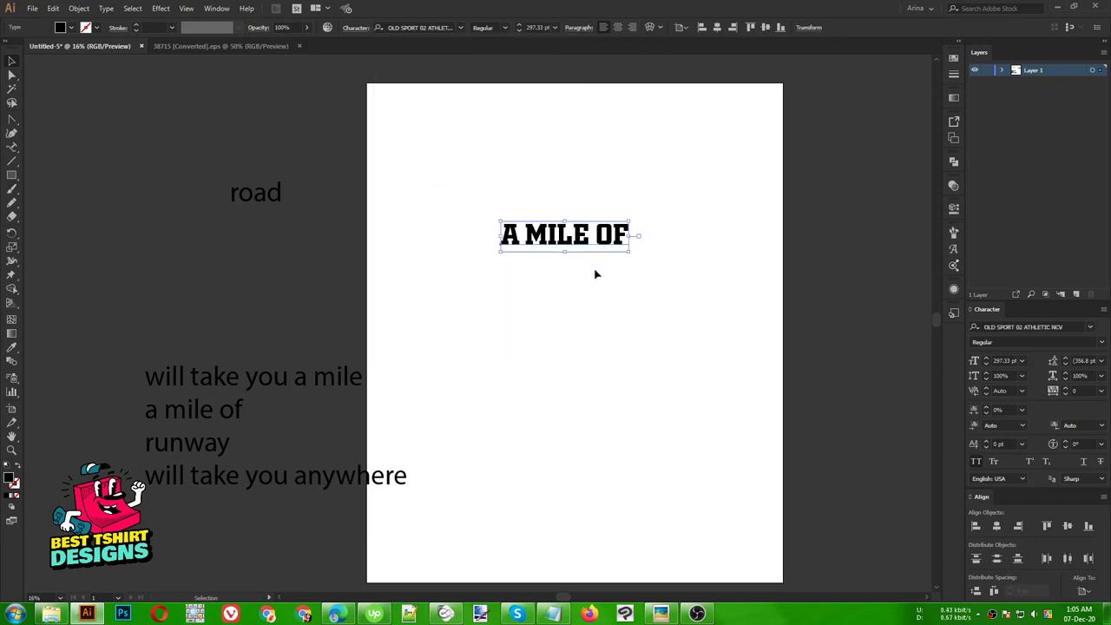
pyautogui.moveTo(593, 240); pyautogui.dragTo(579, 186)
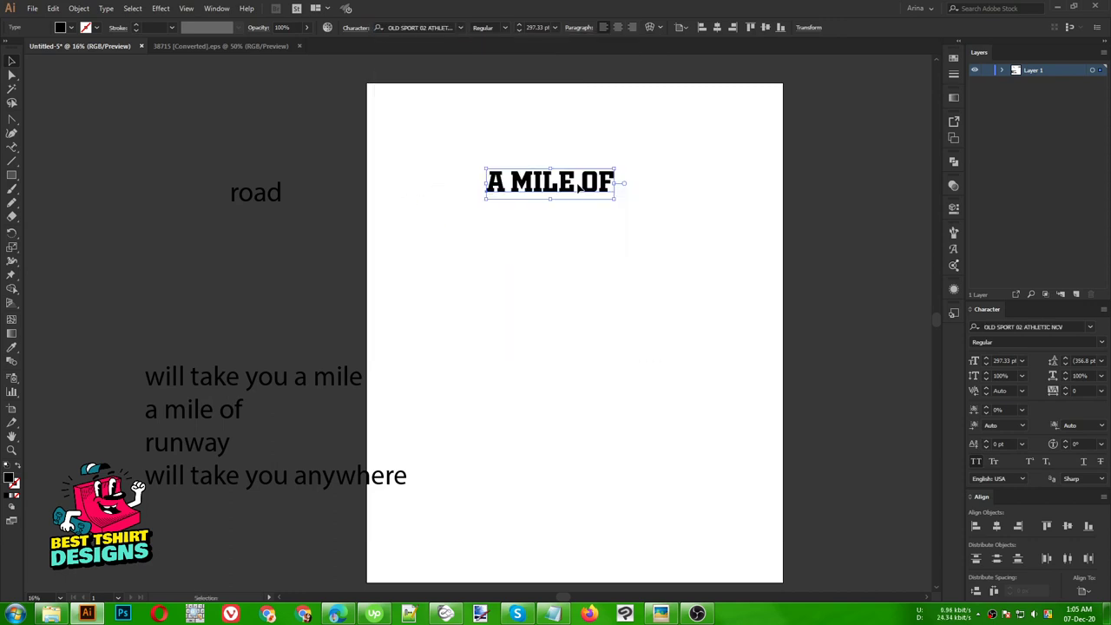
# Set "A MILE OF" in Geared Slab Regular and position it near the artboard's upper middle
pyautogui.click(421, 27)
pyautogui.write('gea')
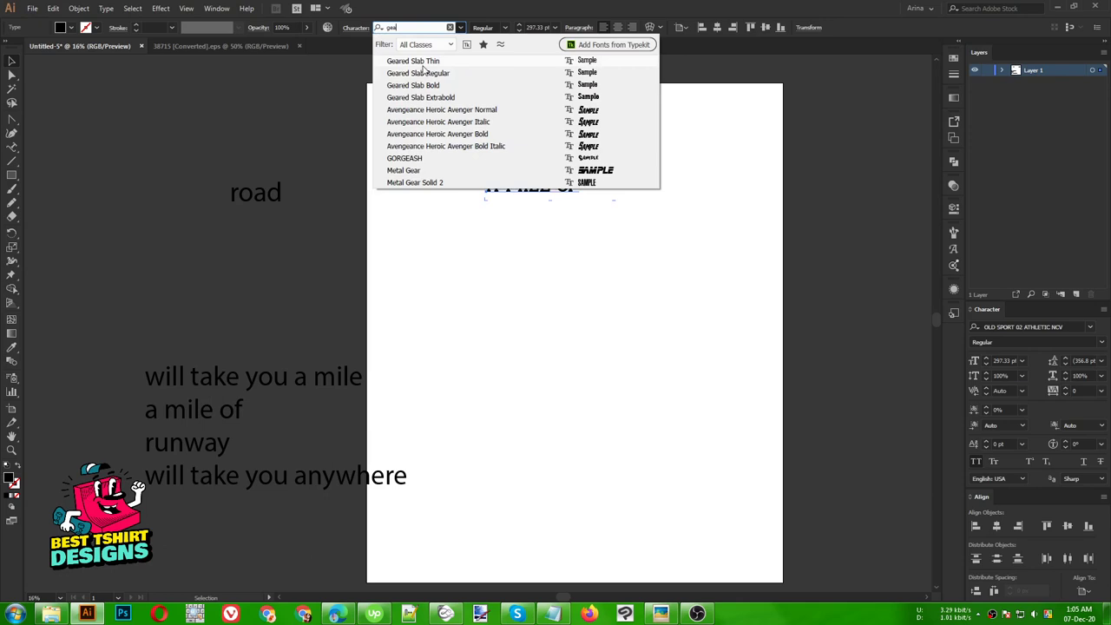
pyautogui.click(425, 74)
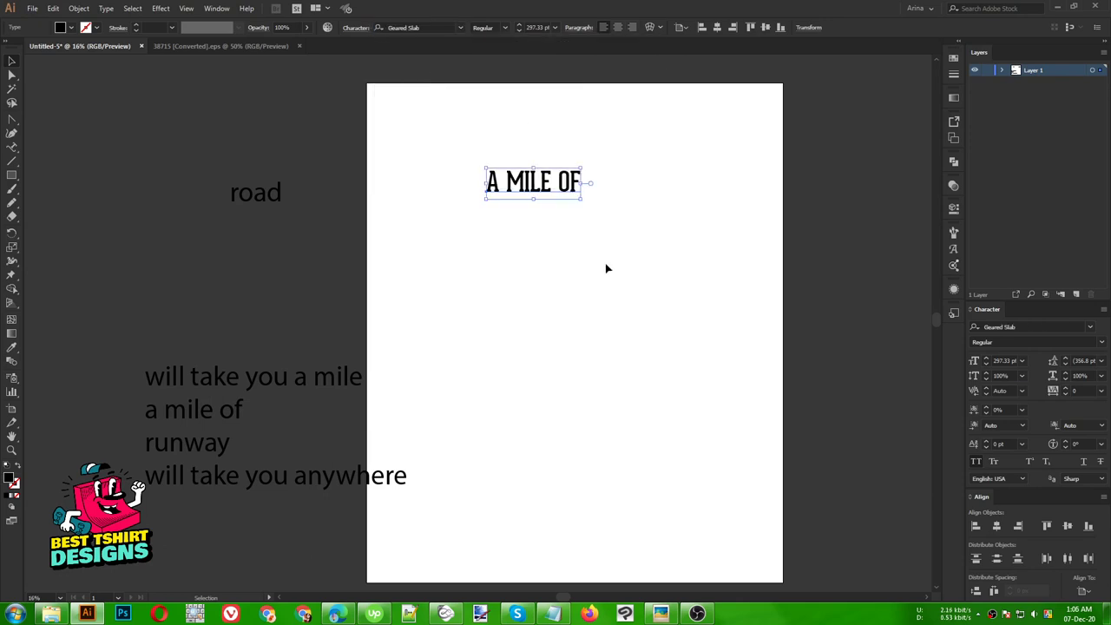
pyautogui.moveTo(573, 186); pyautogui.dragTo(639, 167)
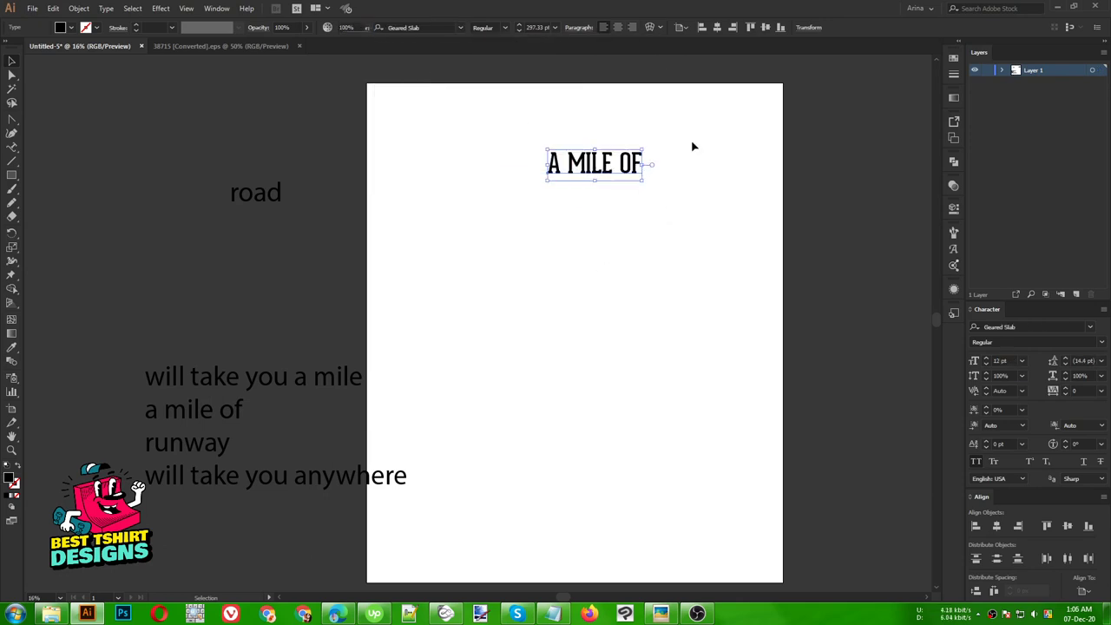
pyautogui.click(695, 139)
# Move "road" directly beneath "A MILE OF" and set its font to American Captain
pyautogui.hotkey('ctrl', '0')
pyautogui.moveTo(243, 199); pyautogui.dragTo(609, 244)
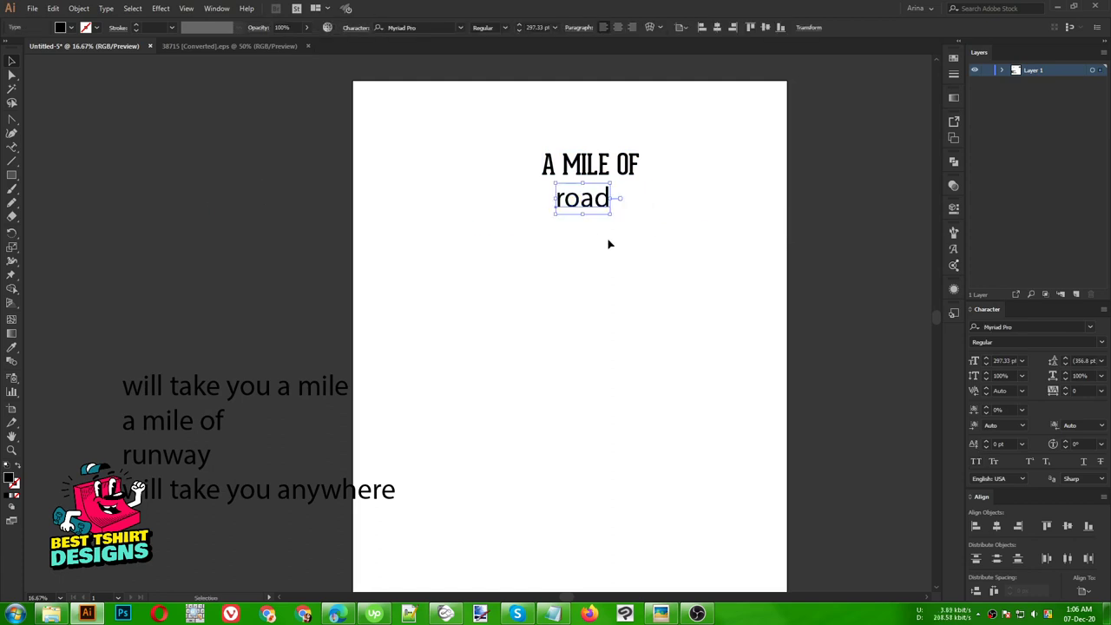
pyautogui.click(427, 28)
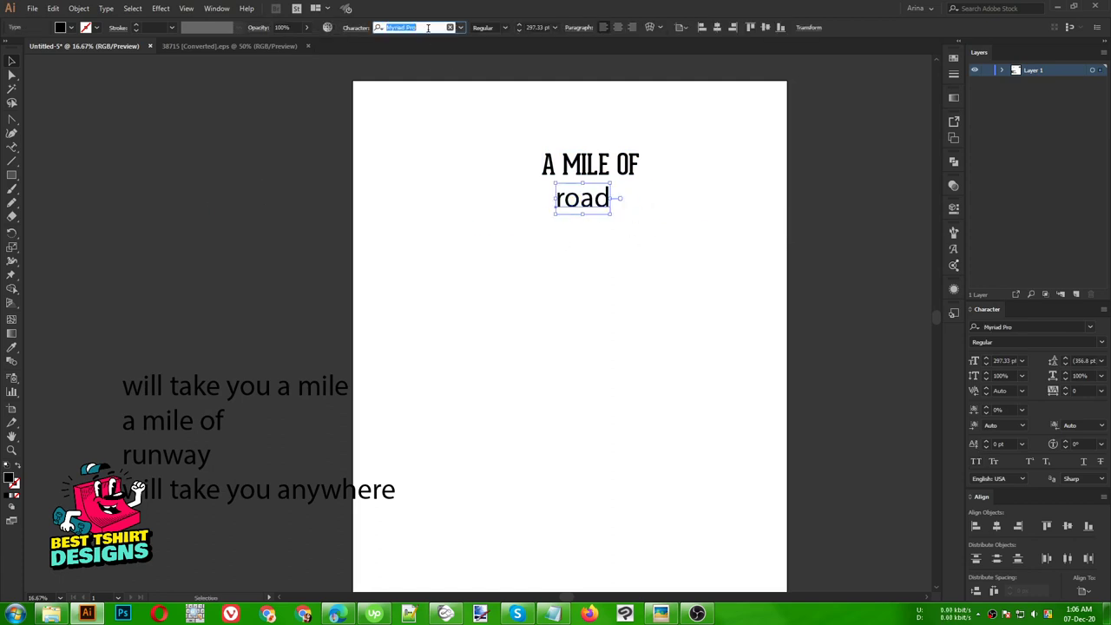
pyautogui.write('ame')
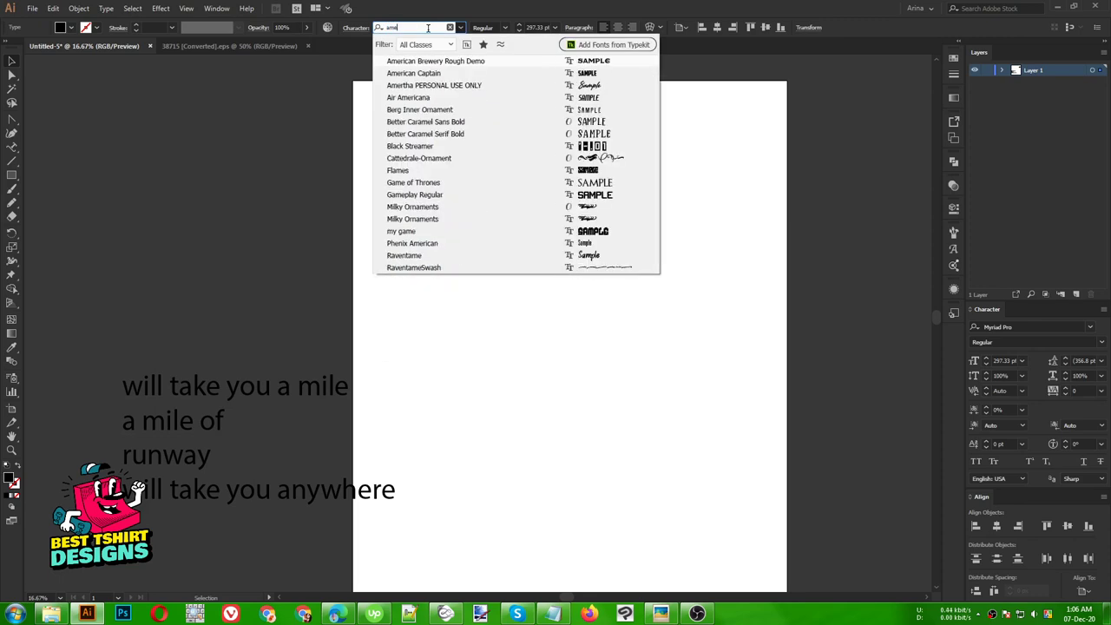
pyautogui.click(420, 73)
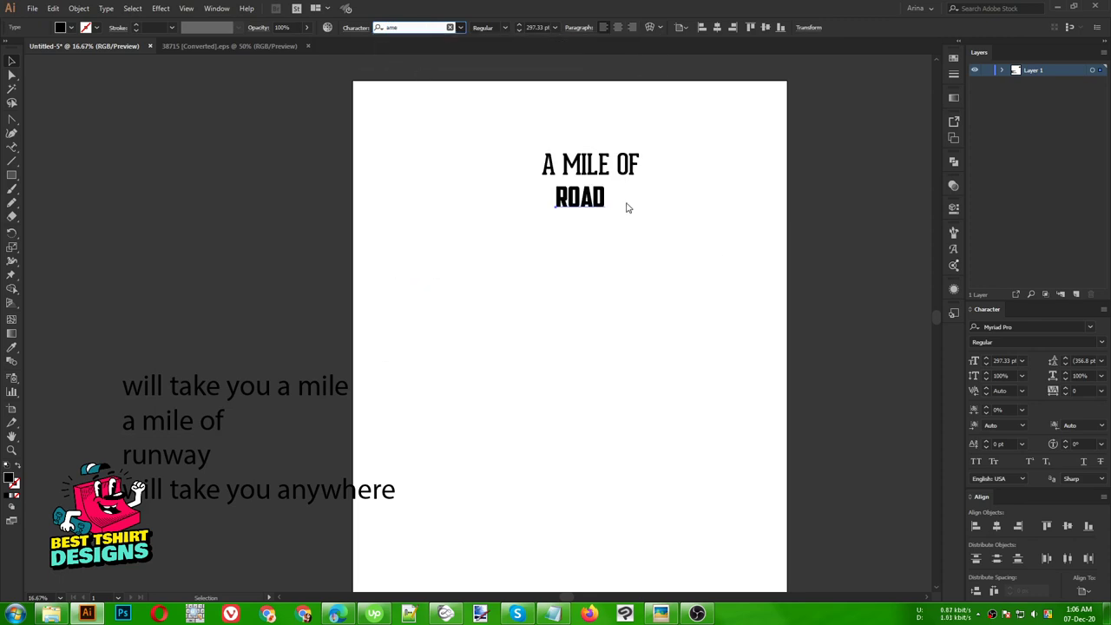
# Enlarge "ROAD" to about 784 pt and center it below "A MILE OF"
pyautogui.moveTo(606, 212); pyautogui.dragTo(688, 232)
pyautogui.moveTo(667, 196); pyautogui.dragTo(623, 214)
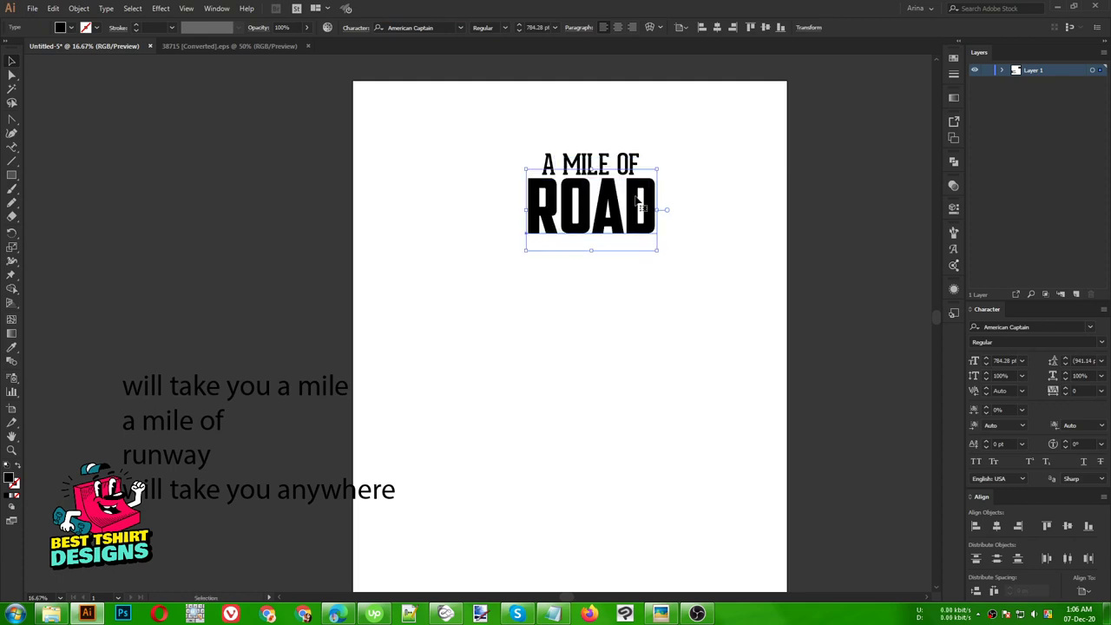
pyautogui.click(483, 235)
# Place "will take you a mile" beneath "ROAD" in the sampled style of "A MILE OF", at about 199 pt
pyautogui.moveTo(326, 393); pyautogui.dragTo(640, 251)
pyautogui.press('i')
pyautogui.click(605, 158)
pyautogui.press('v')
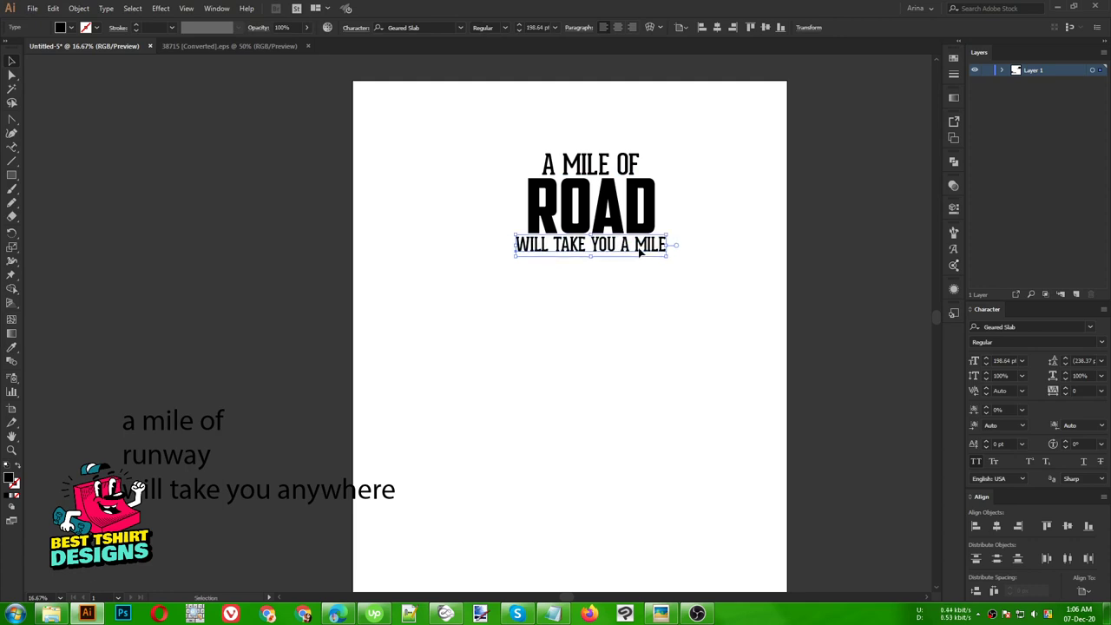
# Stack the second "a mile of" and "runway" below the existing lines, giving "runway" the sampled text style of "ROAD"
pyautogui.moveTo(198, 425); pyautogui.dragTo(614, 274)
pyautogui.moveTo(187, 467); pyautogui.dragTo(611, 318)
pyautogui.press('i')
pyautogui.click(610, 196)
pyautogui.press('v')
pyautogui.moveTo(671, 294); pyautogui.dragTo(624, 319)
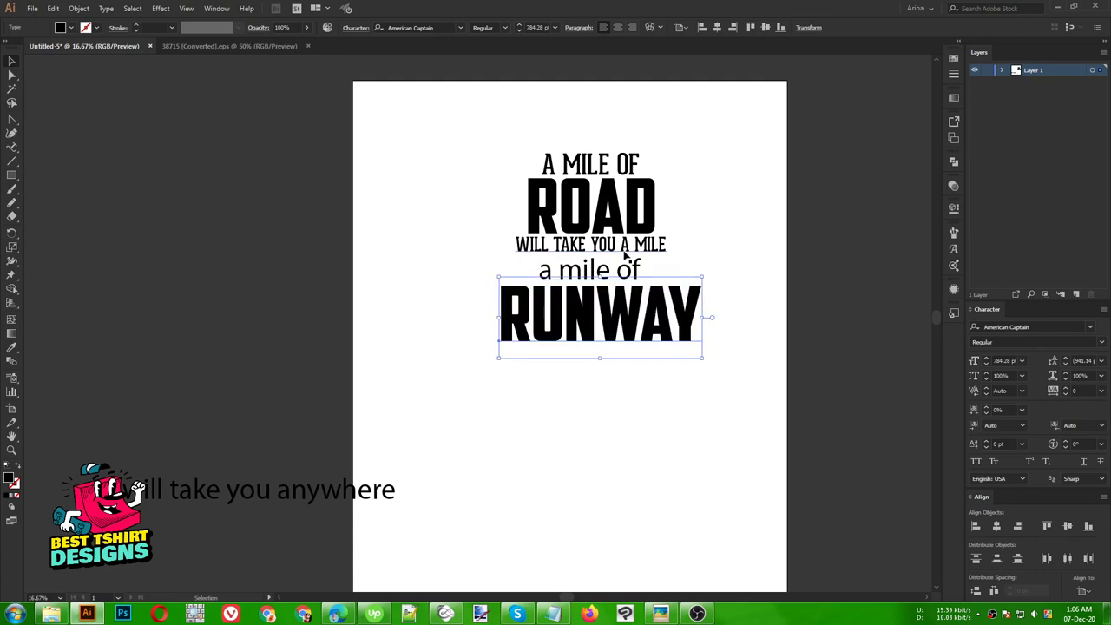
# Set the second "a mile of" in Hello Valentica Regular and adjust its position above "RUNWAY"
pyautogui.click(618, 273)
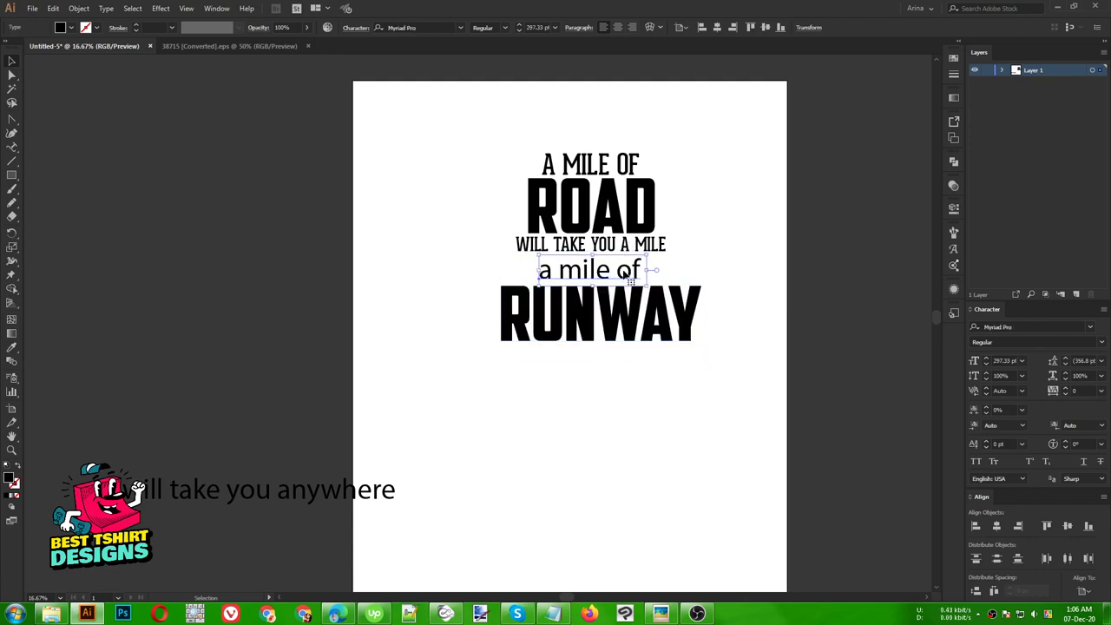
pyautogui.click(418, 27)
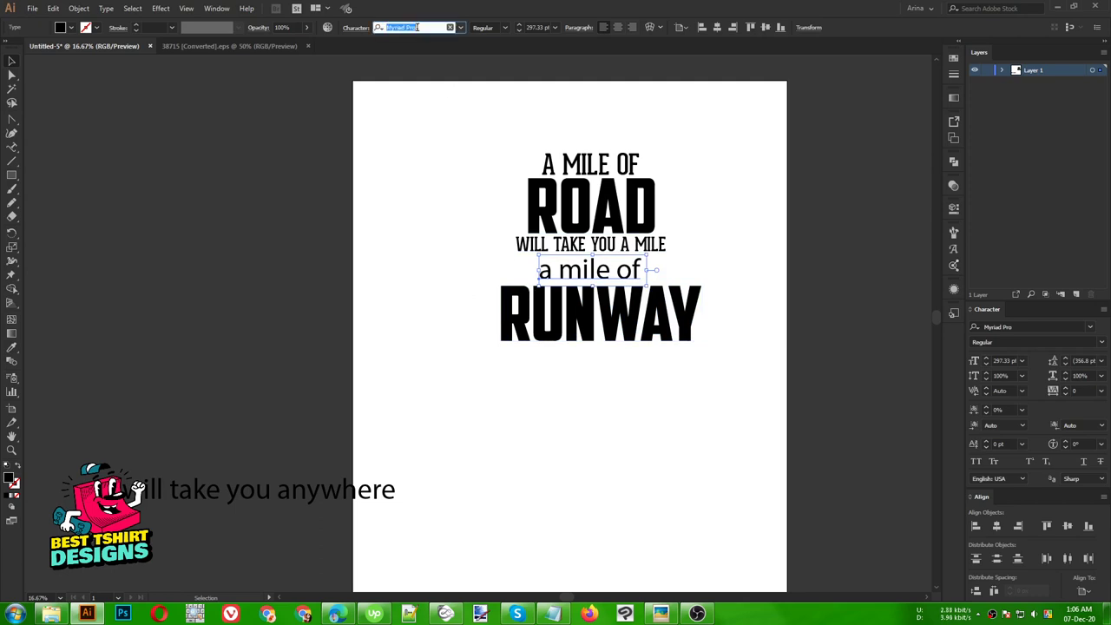
pyautogui.write('hello')
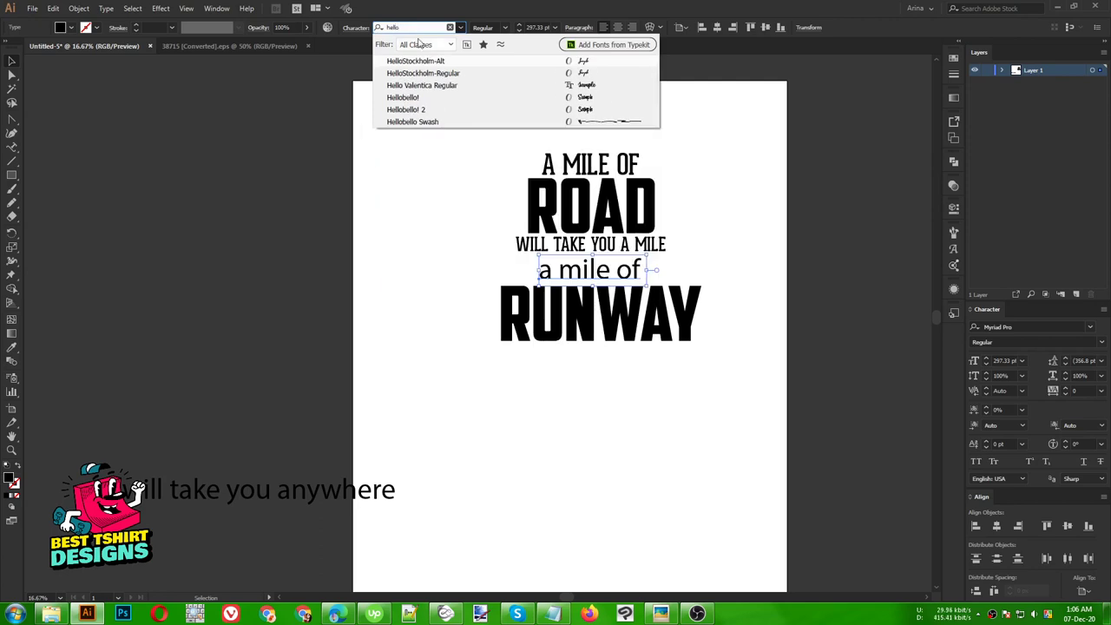
pyautogui.click(422, 85)
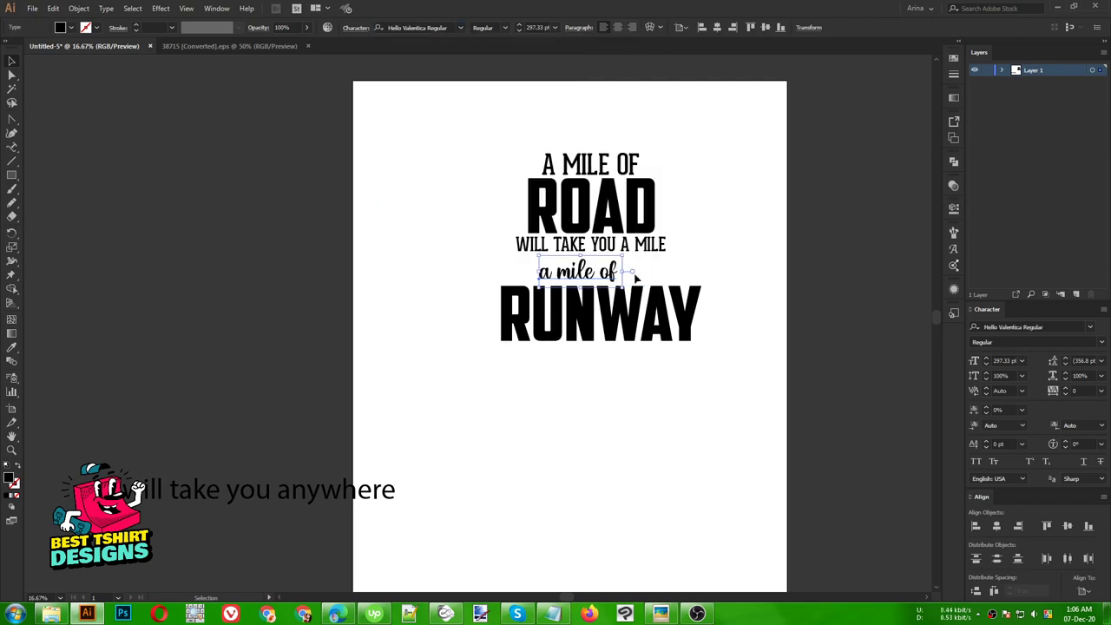
pyautogui.moveTo(636, 276)
pyautogui.mouseDown()
pyautogui.moveTo(693, 274)
pyautogui.moveTo(638, 274)
pyautogui.mouseUp()
# Place "will take you anywhere" beneath "RUNWAY" in the sampled text style of "WILL TAKE YOU A MILE"
pyautogui.moveTo(451, 145); pyautogui.dragTo(707, 376)
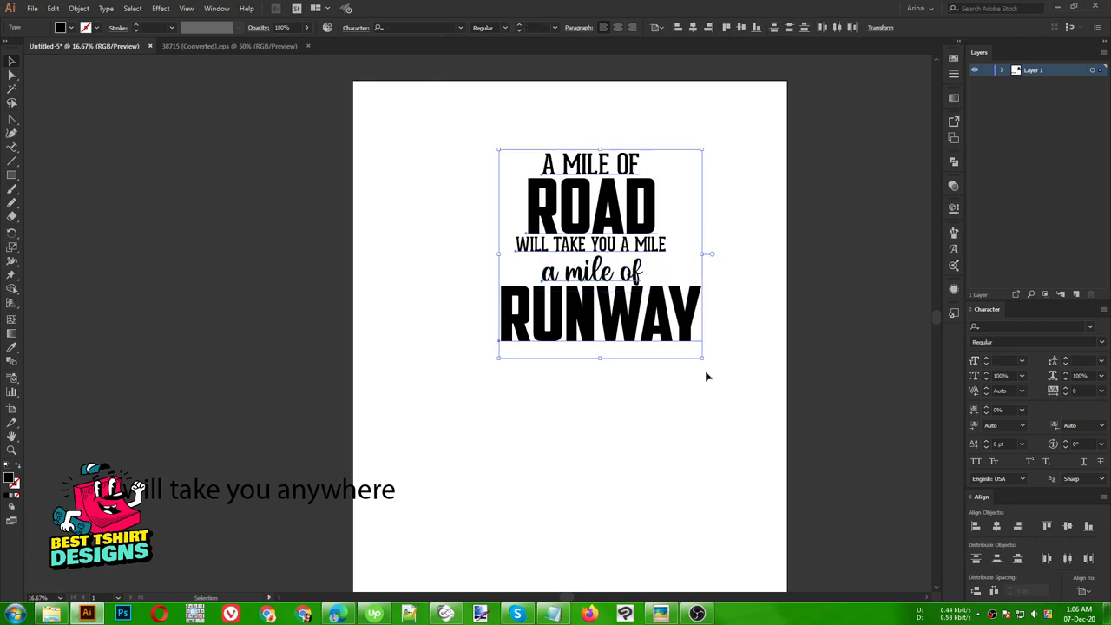
pyautogui.click(565, 434)
pyautogui.moveTo(377, 491); pyautogui.dragTo(713, 368)
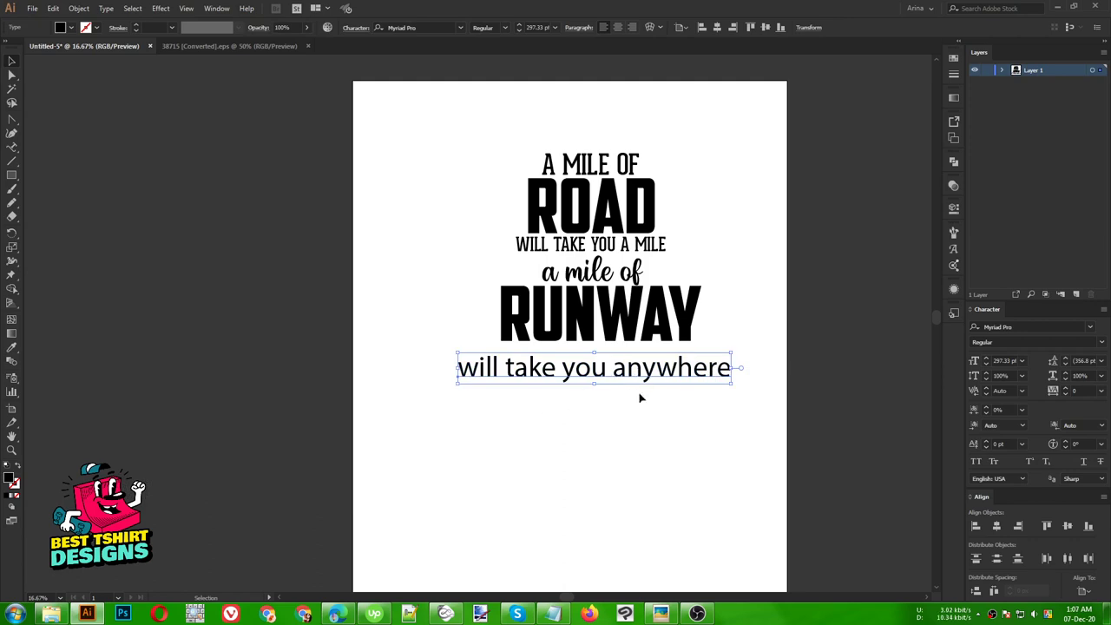
pyautogui.press('i')
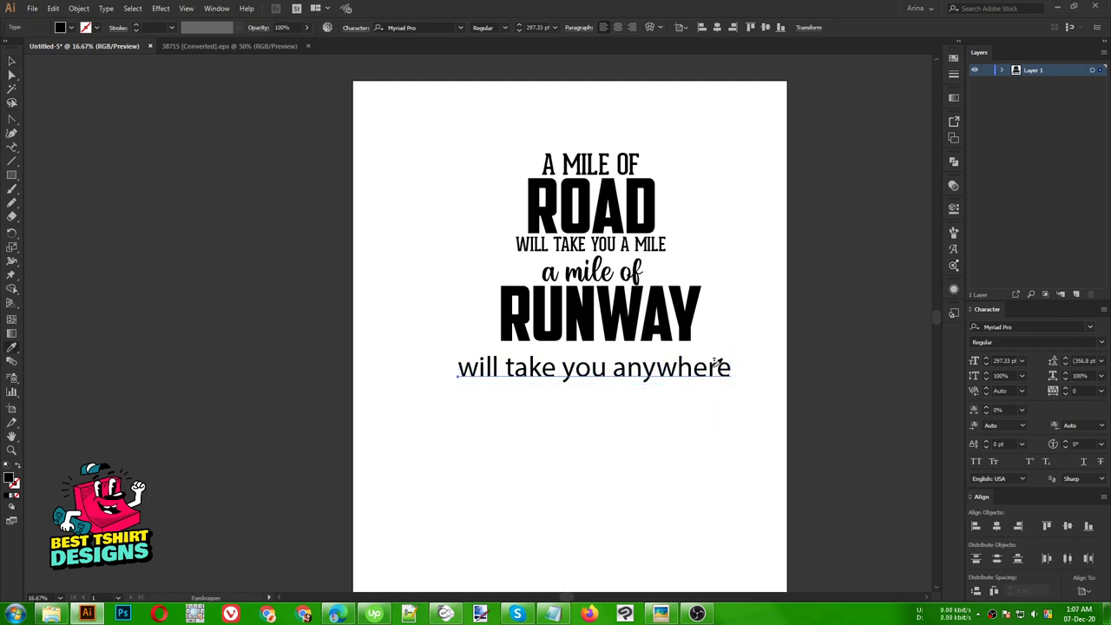
pyautogui.click(655, 239)
pyautogui.press('v')
pyautogui.moveTo(613, 374); pyautogui.dragTo(663, 361)
pyautogui.moveTo(496, 126); pyautogui.dragTo(665, 437)
pyautogui.scroll(1, 657, 260)
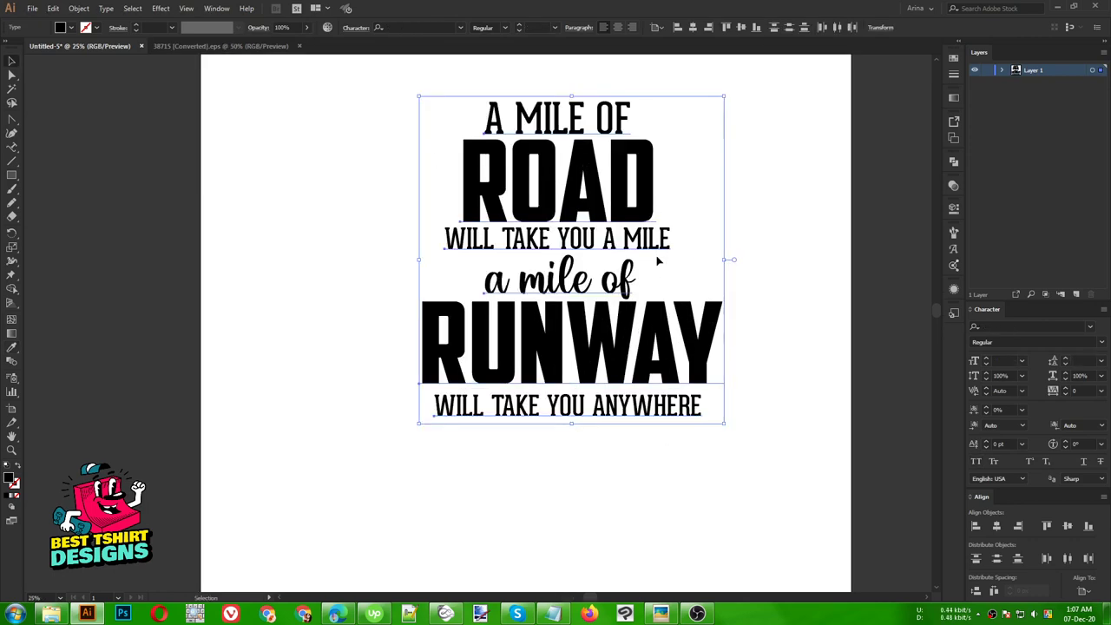
pyautogui.click(743, 201)
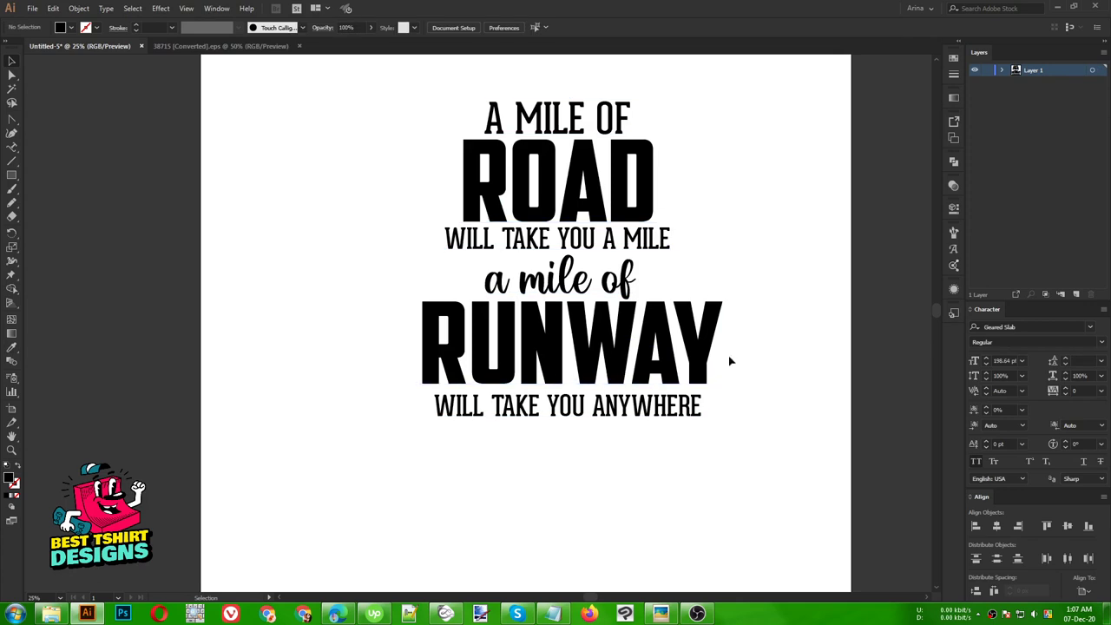
# Restyle "will take you anywhere" with the sampled script style of "a mile of", scale it to about 258 pt and shift it slightly down
pyautogui.click(552, 115)
pyautogui.click(569, 290)
pyautogui.click(586, 409)
pyautogui.press('i')
pyautogui.click(565, 289)
pyautogui.press('v')
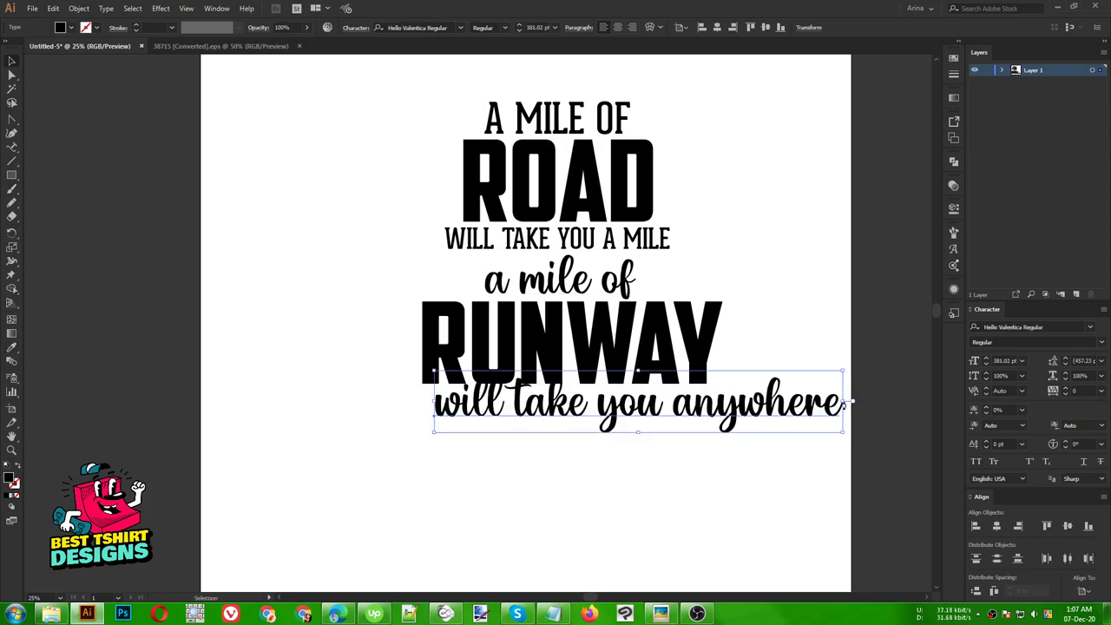
pyautogui.moveTo(846, 402); pyautogui.dragTo(711, 404)
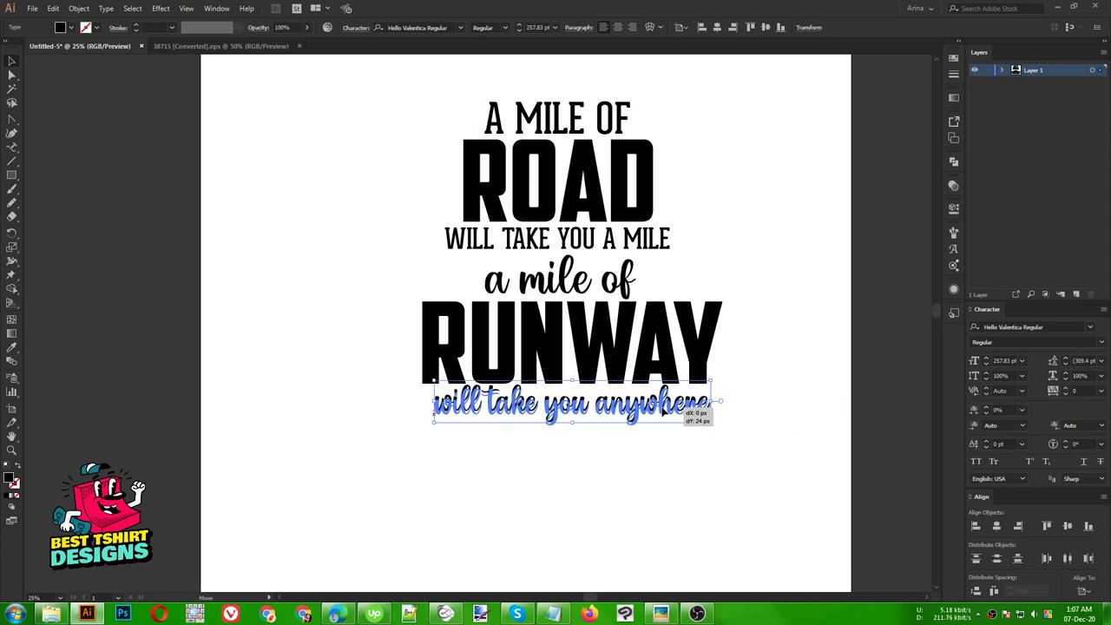
pyautogui.click(623, 470)
# Convert all six text lines of the quote to outlines
pyautogui.moveTo(385, 96); pyautogui.dragTo(719, 474)
pyautogui.moveTo(538, 220); pyautogui.dragTo(537, 220)
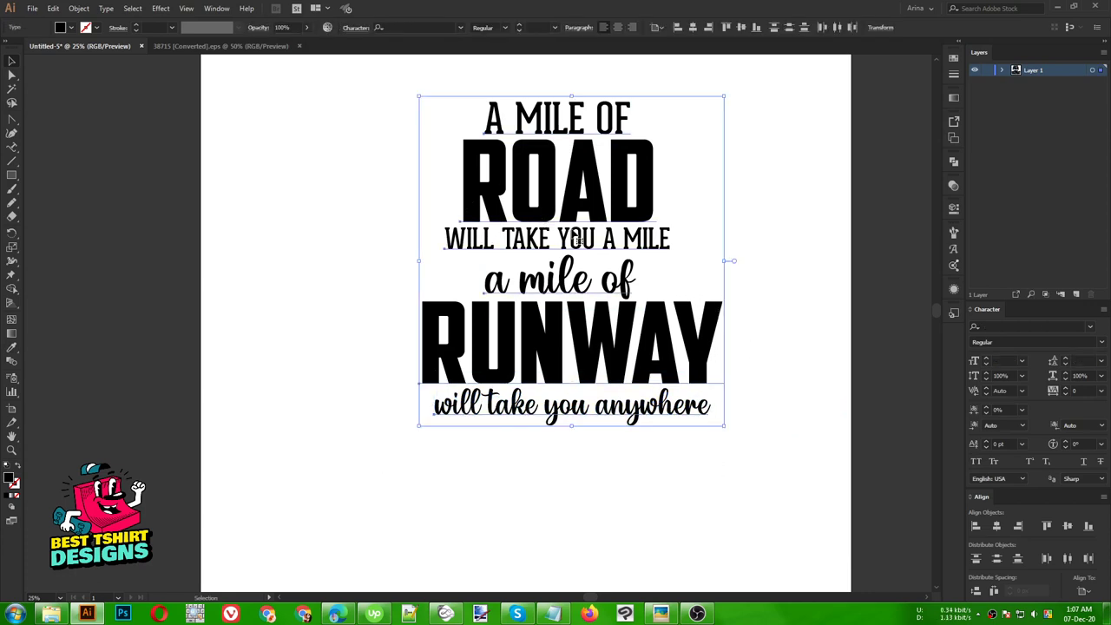
pyautogui.rightClick(541, 205)
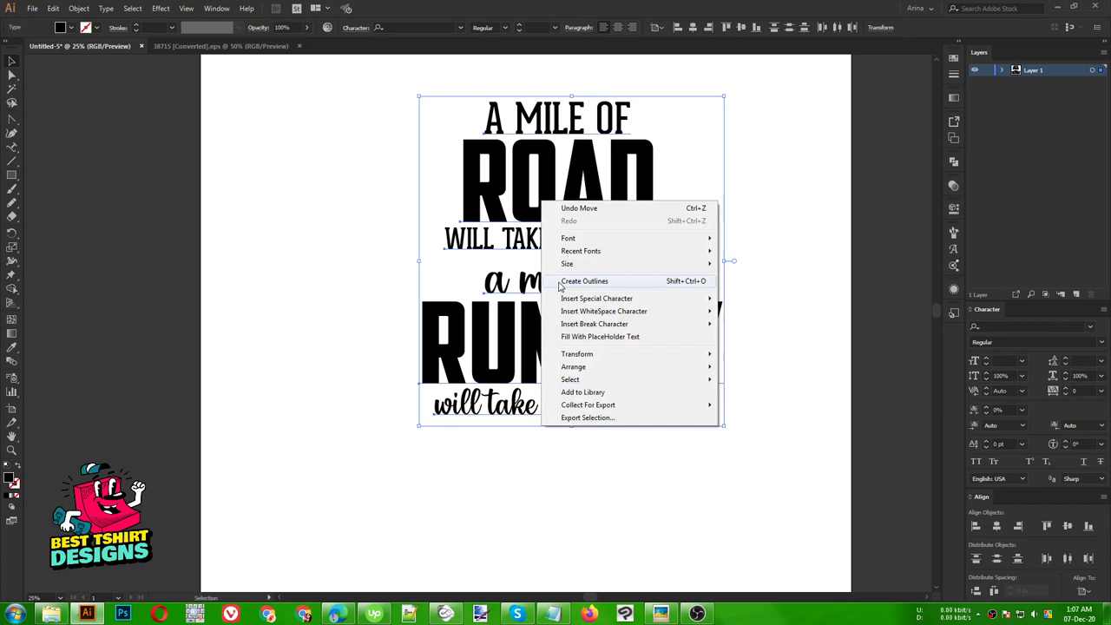
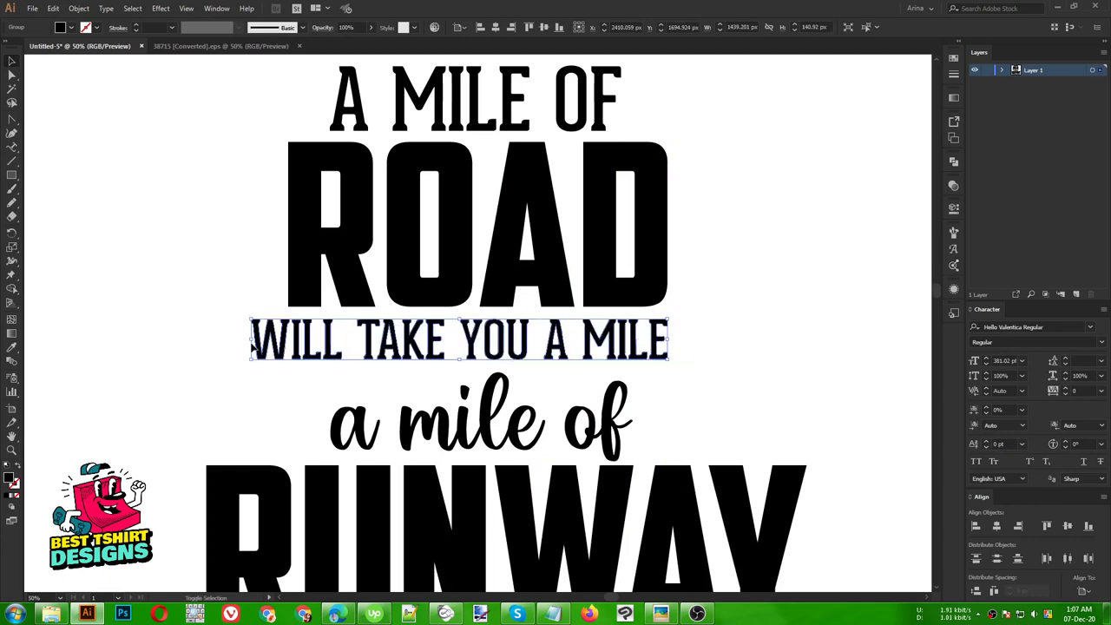
# Scale "WILL TAKE YOU A MILE" and "RUNWAY" proportionally to match the width of "ROAD", about 1310 px, aligned to its side edges
pyautogui.moveTo(249, 344); pyautogui.dragTo(287, 340)
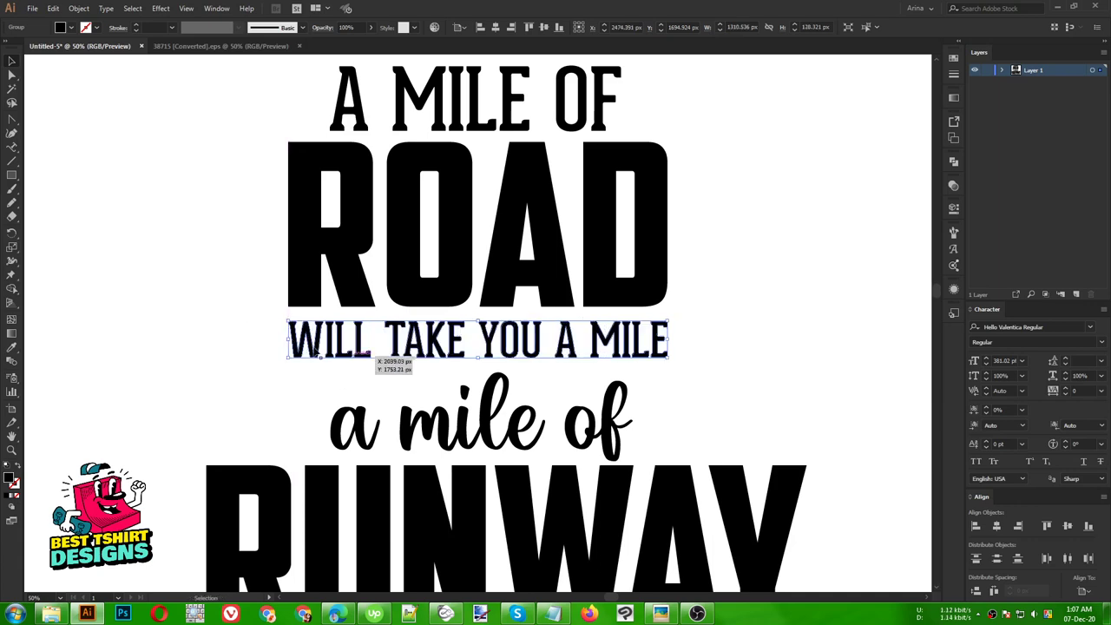
pyautogui.scroll(-2, 618, 382)
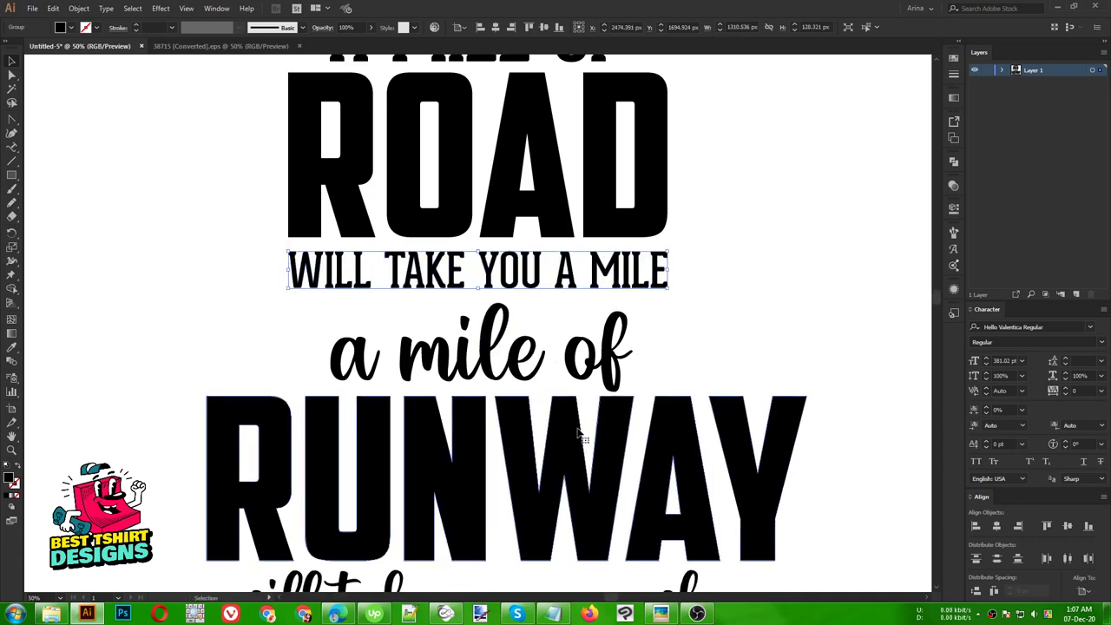
pyautogui.click(578, 434)
pyautogui.moveTo(809, 477); pyautogui.dragTo(668, 484)
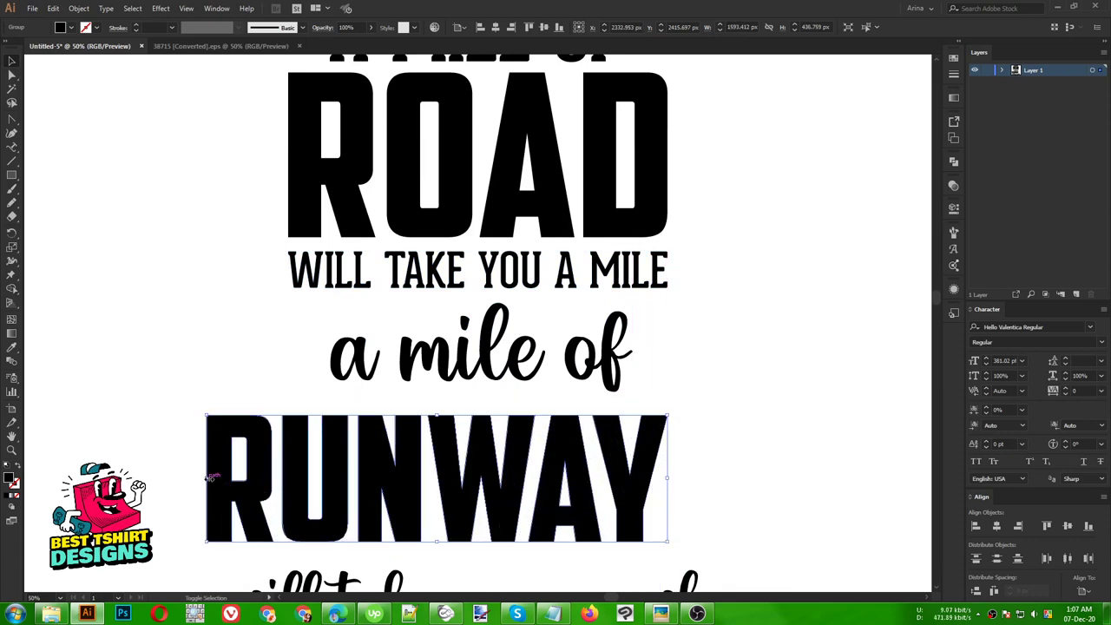
pyautogui.moveTo(208, 477); pyautogui.dragTo(288, 477)
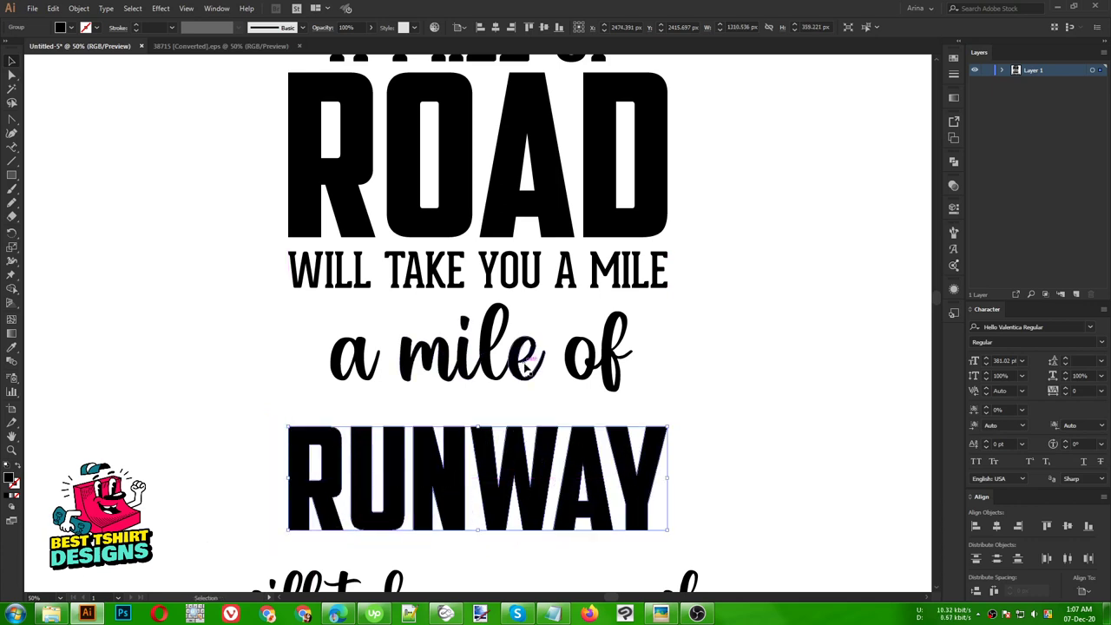
# Nudge "RUNWAY" upward to close the gap beneath the script "a mile of"
pyautogui.press('Up')
pyautogui.press('Up')
pyautogui.press('Up')
pyautogui.press('Up')
pyautogui.press('Up')
pyautogui.press('Up')
pyautogui.press('Up')
pyautogui.press('Up')
pyautogui.press('Up')
pyautogui.press('Up')
pyautogui.press('Up')
pyautogui.press('Up')
pyautogui.press('Up')
pyautogui.press('Up')
pyautogui.press('Up')
pyautogui.press('Up')
pyautogui.press('Up')
pyautogui.press('Up')
pyautogui.press('Up')
pyautogui.press('Up')
pyautogui.press('Up')
pyautogui.press('Up')
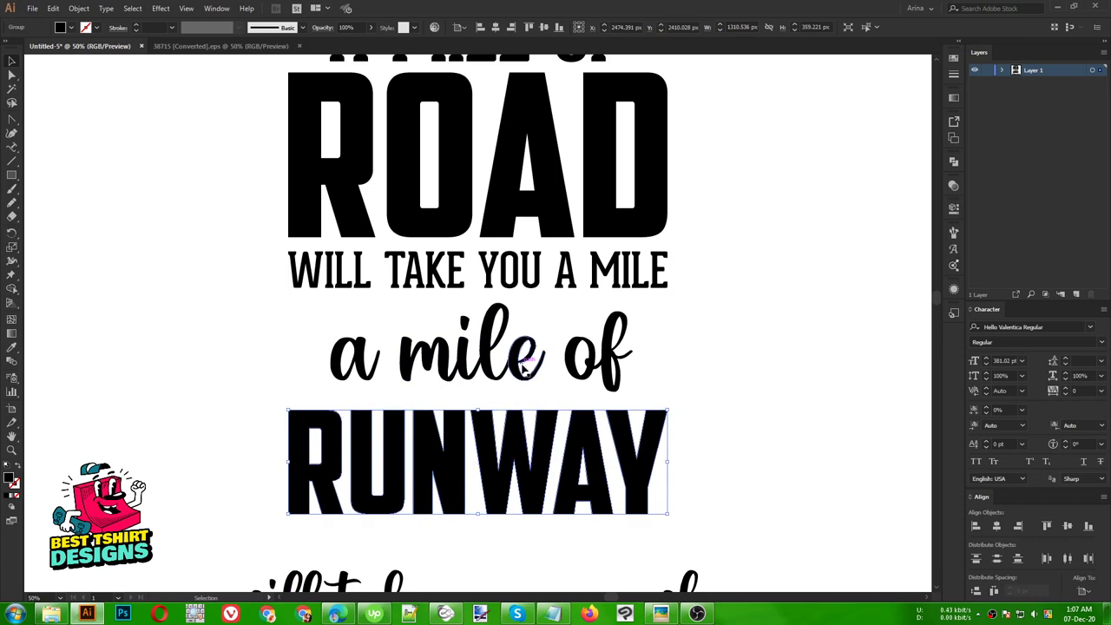
# Scale "will take you anywhere" to the width of "RUNWAY", about 1310 px, and move it up directly beneath that word
pyautogui.scroll(-1, 443, 398)
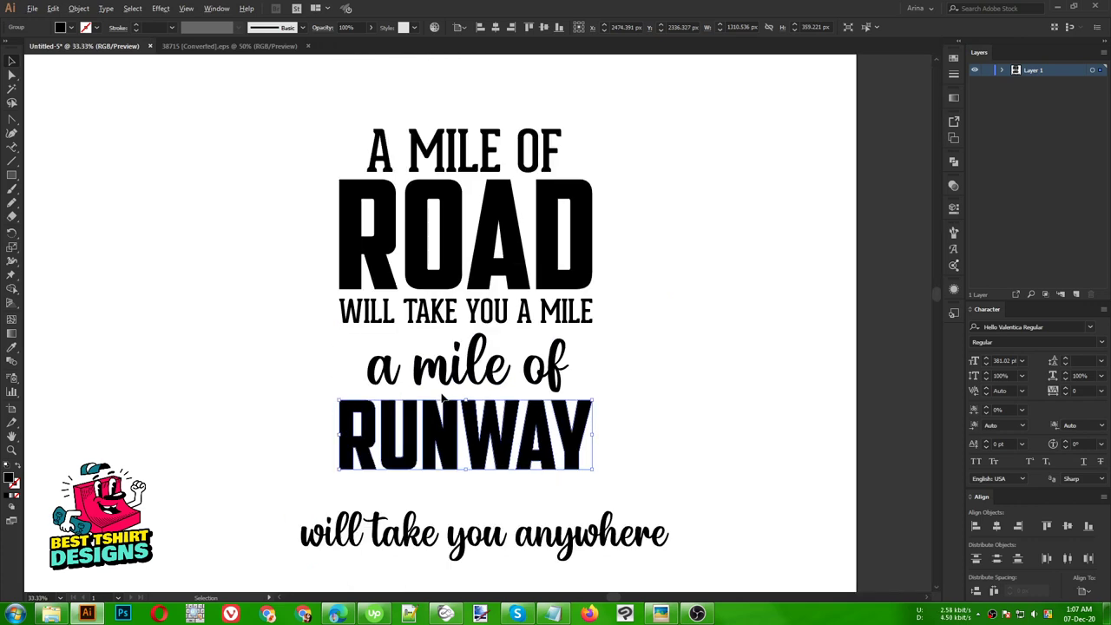
pyautogui.click(526, 529)
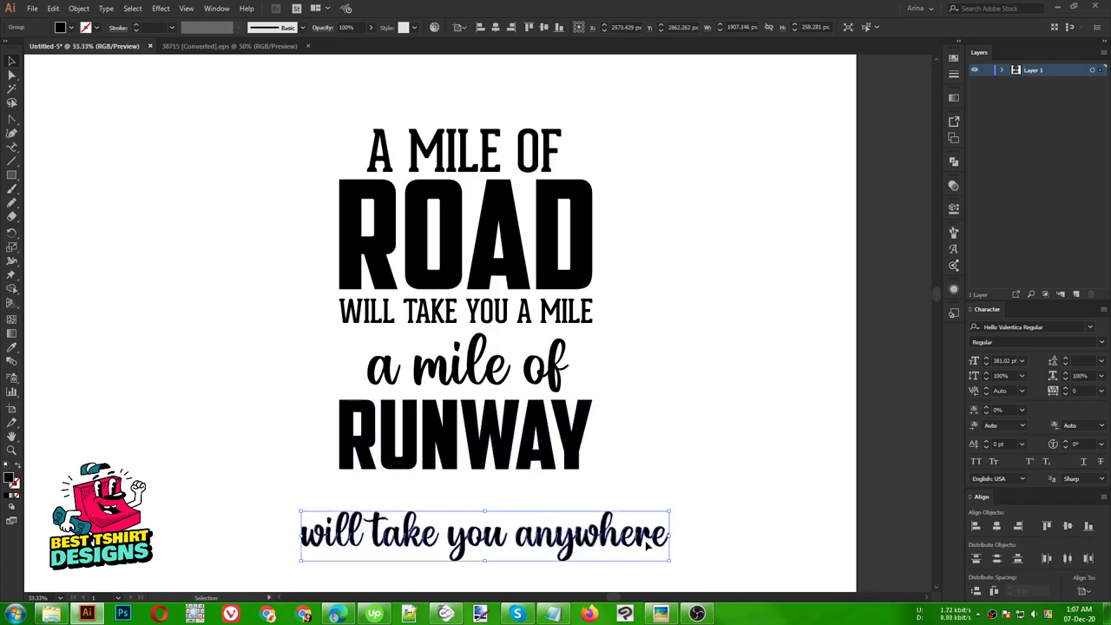
pyautogui.moveTo(669, 535); pyautogui.dragTo(594, 535)
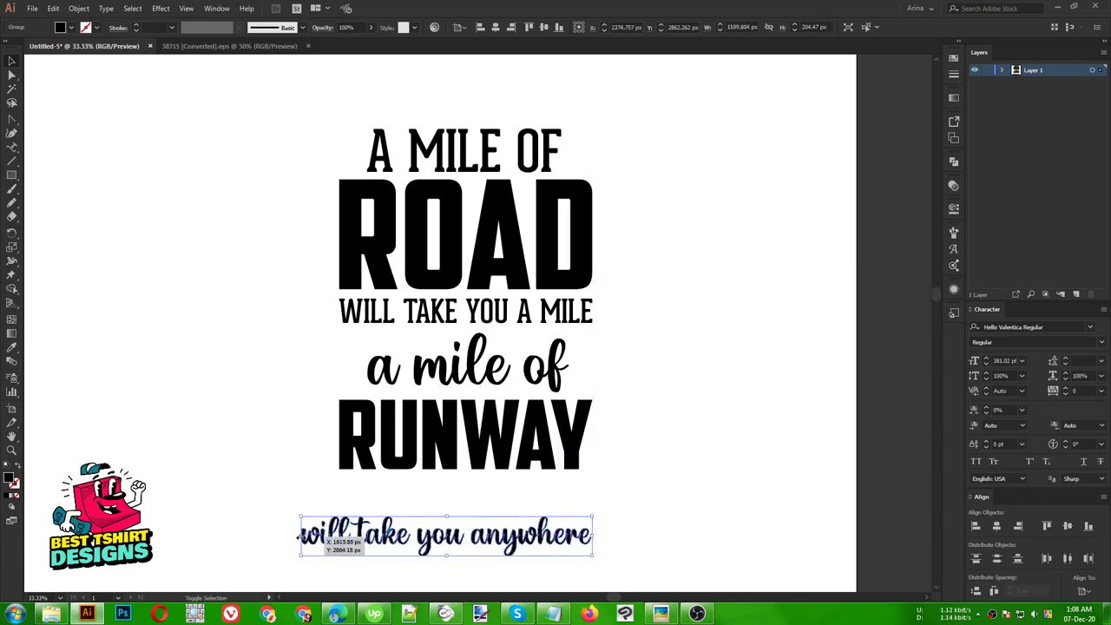
pyautogui.moveTo(301, 535); pyautogui.dragTo(338, 534)
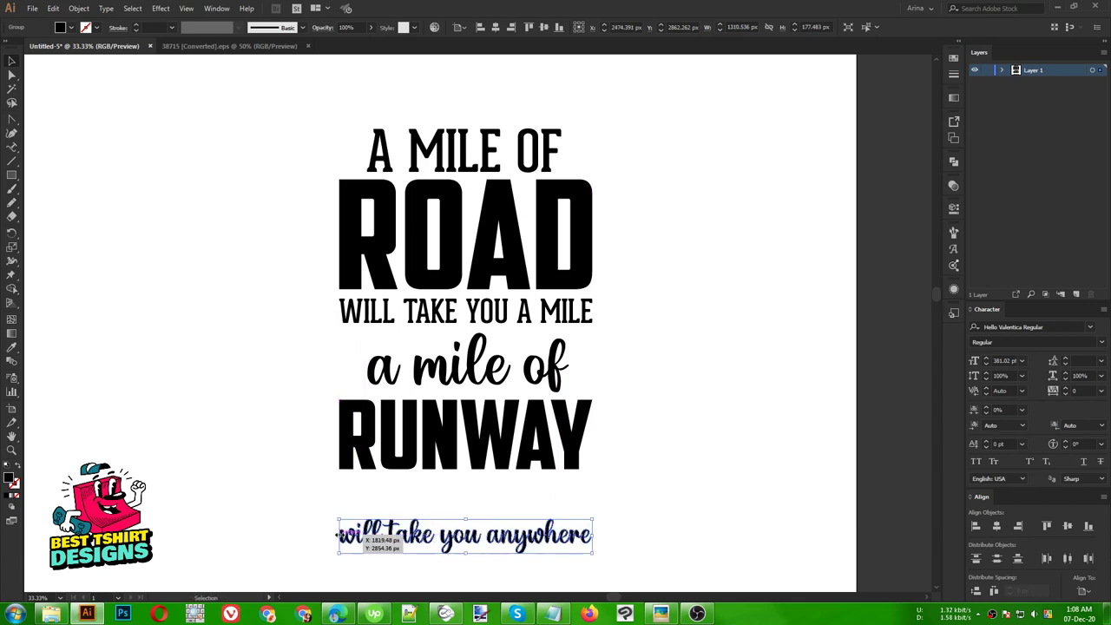
pyautogui.hotkey('shift', 'Up')
pyautogui.hotkey('shift', 'Up')
pyautogui.hotkey('shift', 'Up')
pyautogui.hotkey('shift', 'Up')
pyautogui.hotkey('shift', 'Up')
pyautogui.hotkey('shift', 'Up')
pyautogui.hotkey('shift', 'Up')
pyautogui.hotkey('shift', 'Up')
pyautogui.hotkey('shift', 'Up')
pyautogui.hotkey('shift', 'Up')
pyautogui.hotkey('shift', 'Up')
pyautogui.hotkey('shift', 'Up')
pyautogui.hotkey('shift', 'Up')
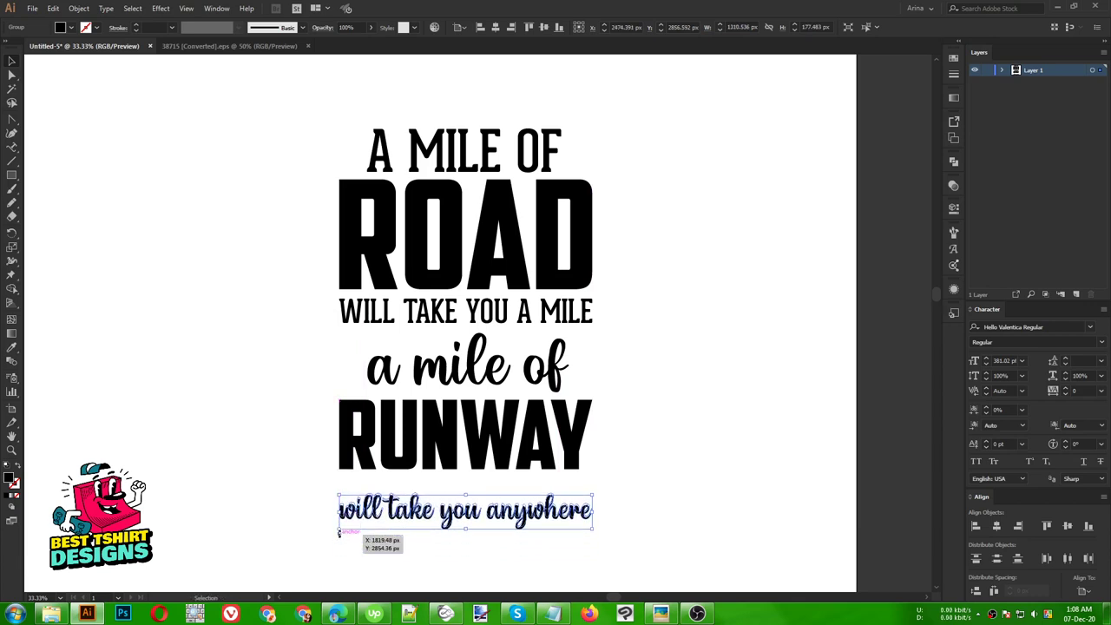
pyautogui.hotkey('shift', 'Up')
pyautogui.hotkey('shift', 'Up')
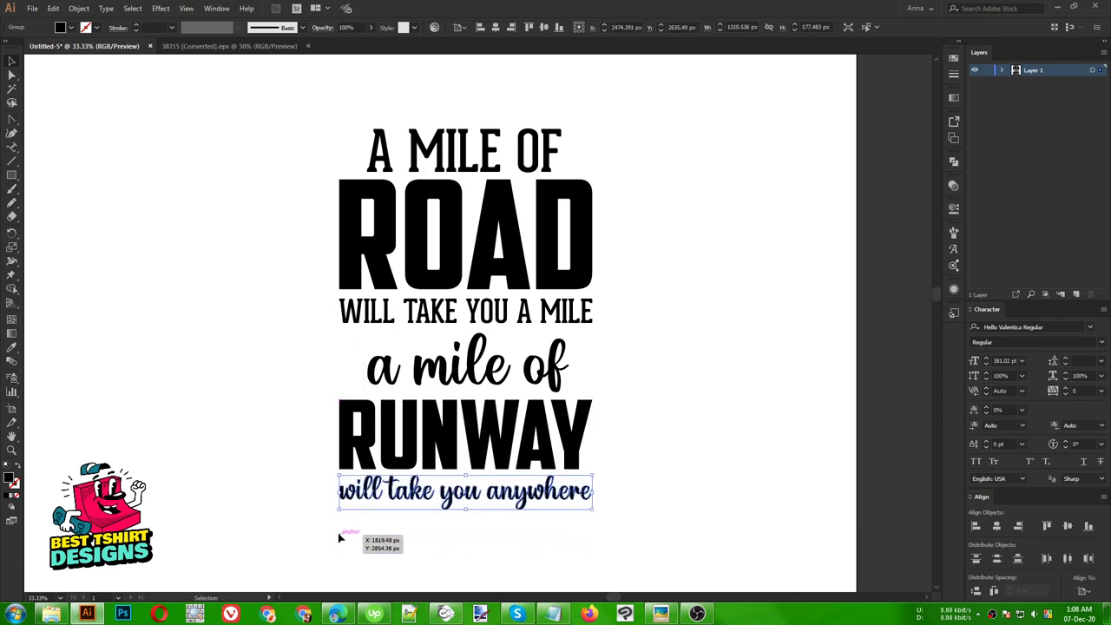
# Tighten the upper line spacing by nudging "ROAD", "WILL TAKE YOU A MILE" and the script "a mile of" upward
pyautogui.click(515, 273)
pyautogui.click(553, 309)
pyautogui.hotkey('shift', 'Up')
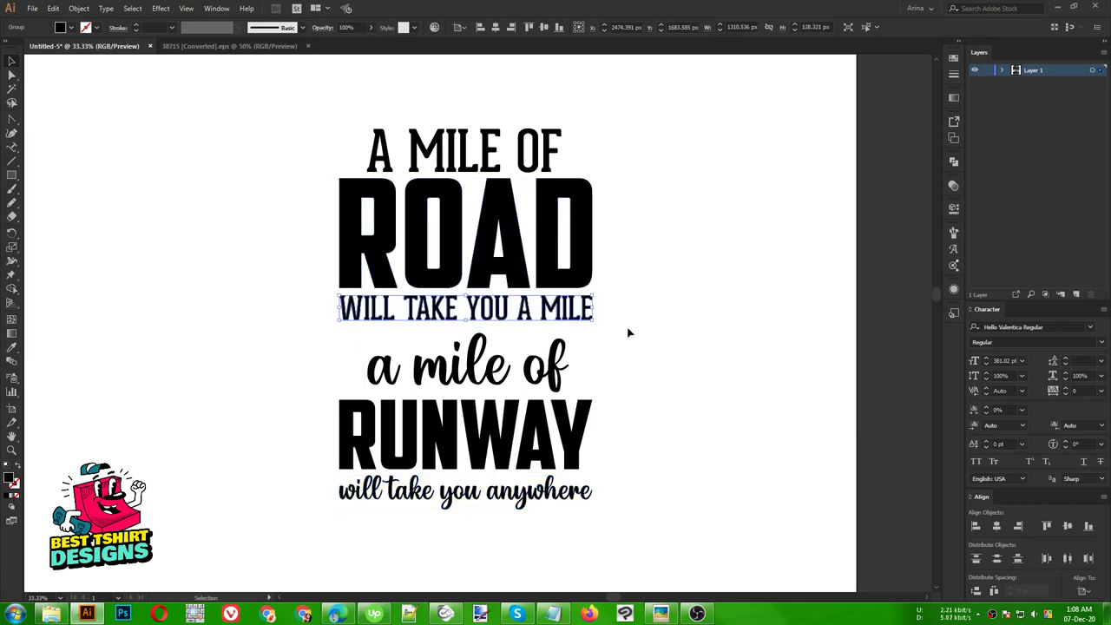
pyautogui.click(571, 358)
pyautogui.hotkey('shift', 'Up')
pyautogui.hotkey('shift', 'Up')
pyautogui.hotkey('shift', 'Up')
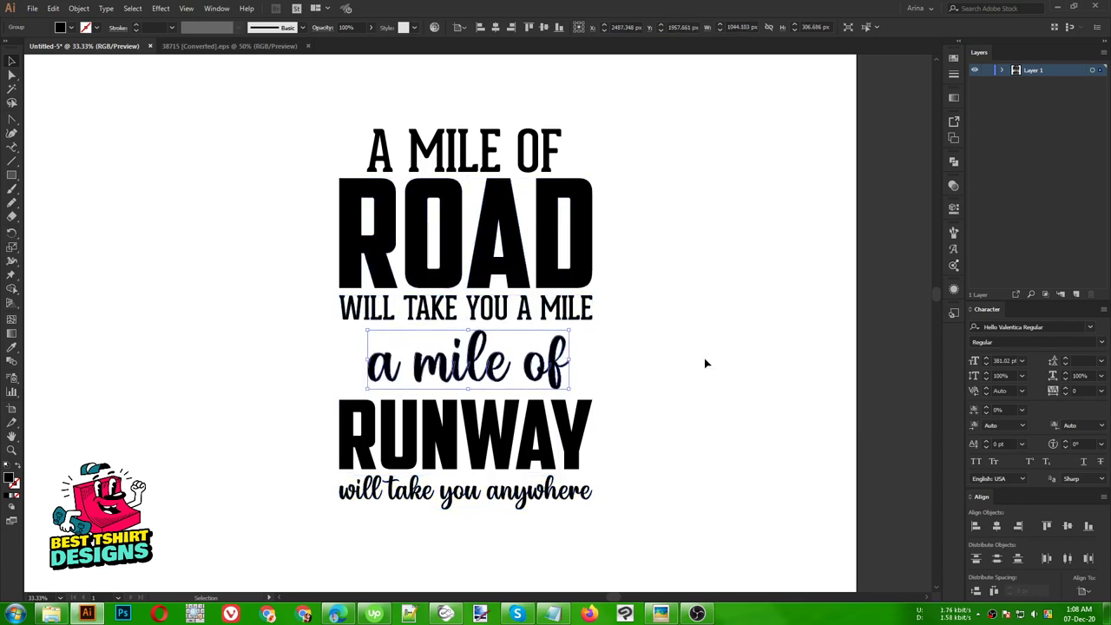
pyautogui.hotkey('shift', 'Up')
# Nudge "RUNWAY" and "will take you anywhere" upward to tighten the spacing of the last two lines
pyautogui.click(551, 423)
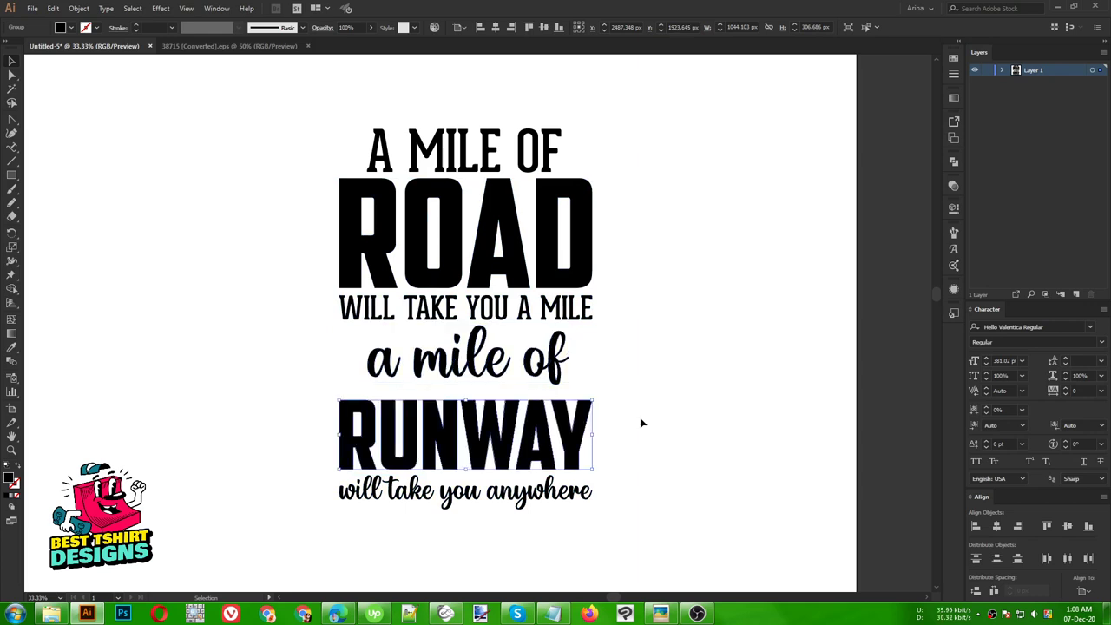
pyautogui.hotkey('shift', 'Up')
pyautogui.hotkey('shift', 'Up')
pyautogui.hotkey('shift', 'Up')
pyautogui.click(563, 485)
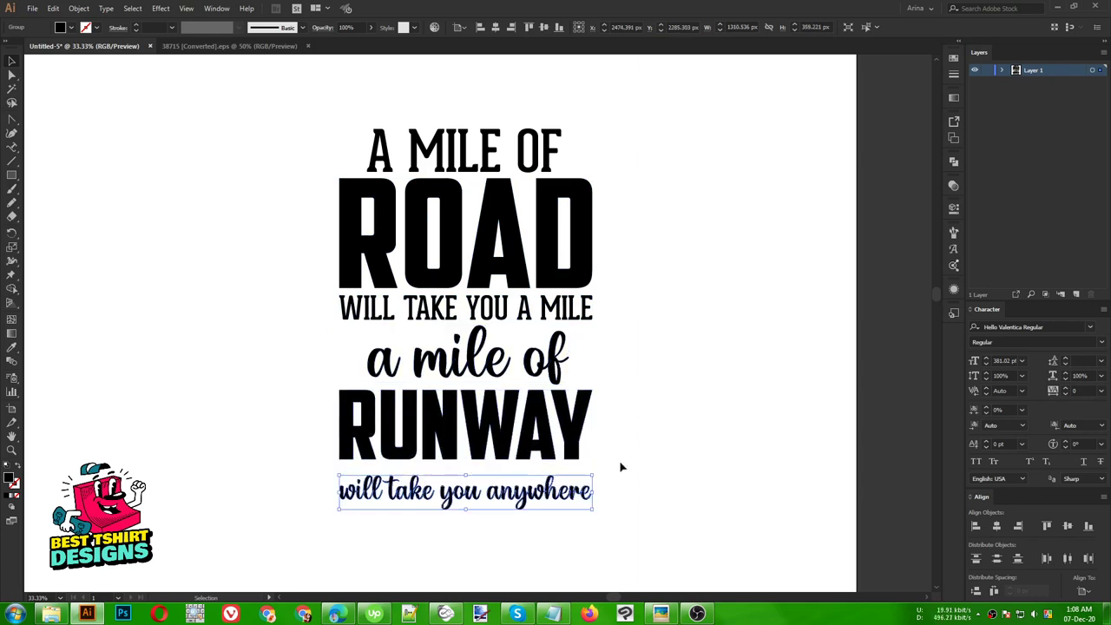
pyautogui.hotkey('shift', 'Up')
pyautogui.hotkey('shift', 'Up')
pyautogui.hotkey('shift', 'Up')
pyautogui.click(639, 403)
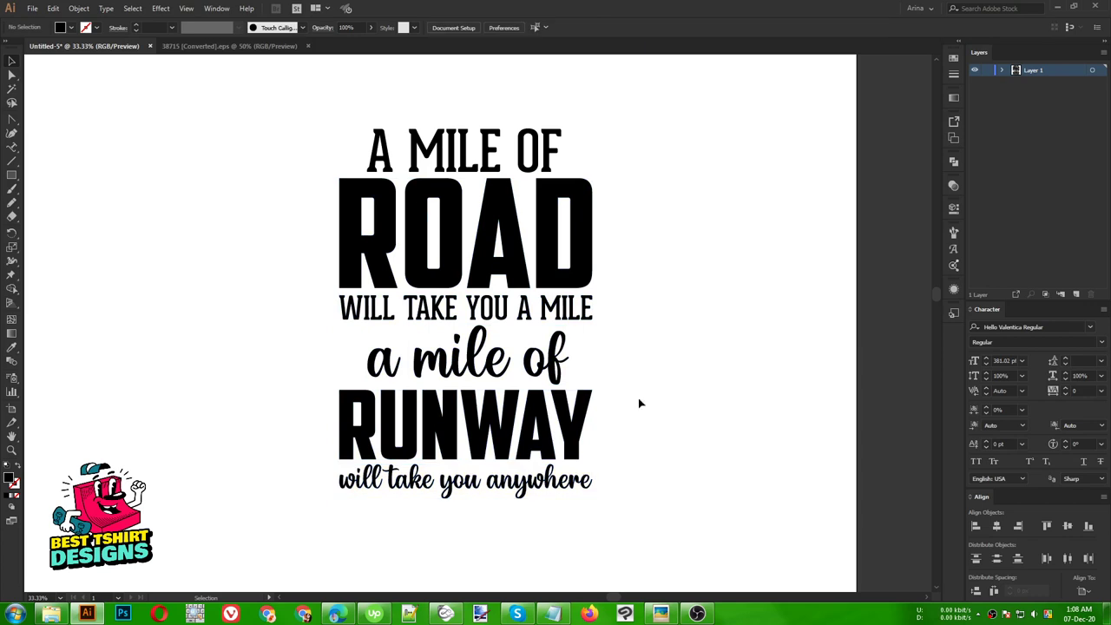
# Distribute the vertical spacing between all six quote lines evenly, aligned to the selection
pyautogui.moveTo(316, 107); pyautogui.dragTo(653, 557)
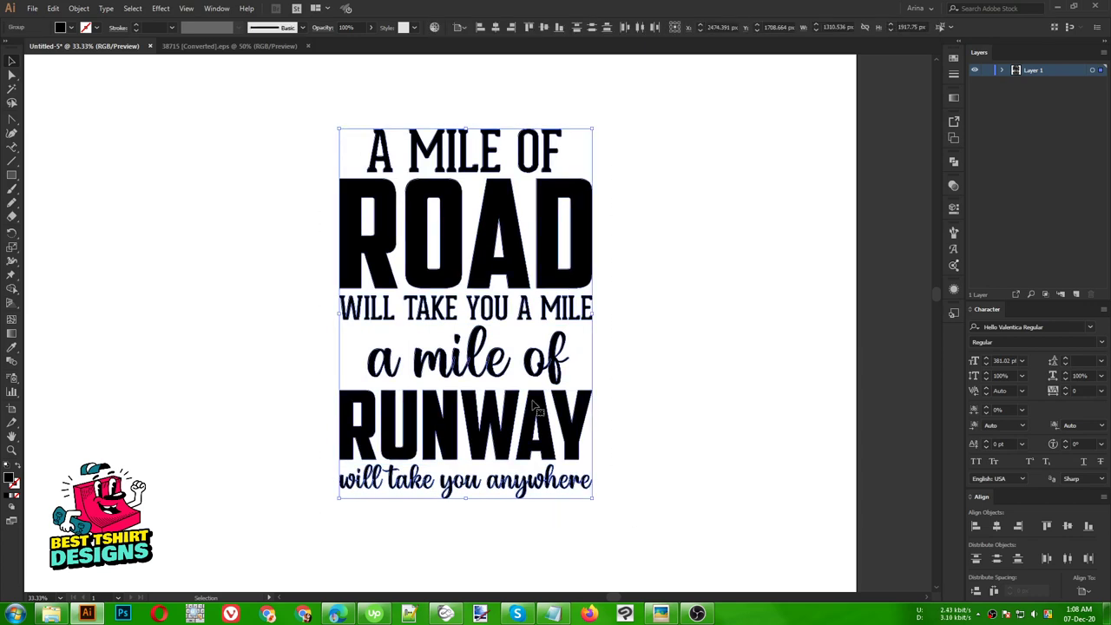
pyautogui.click(465, 29)
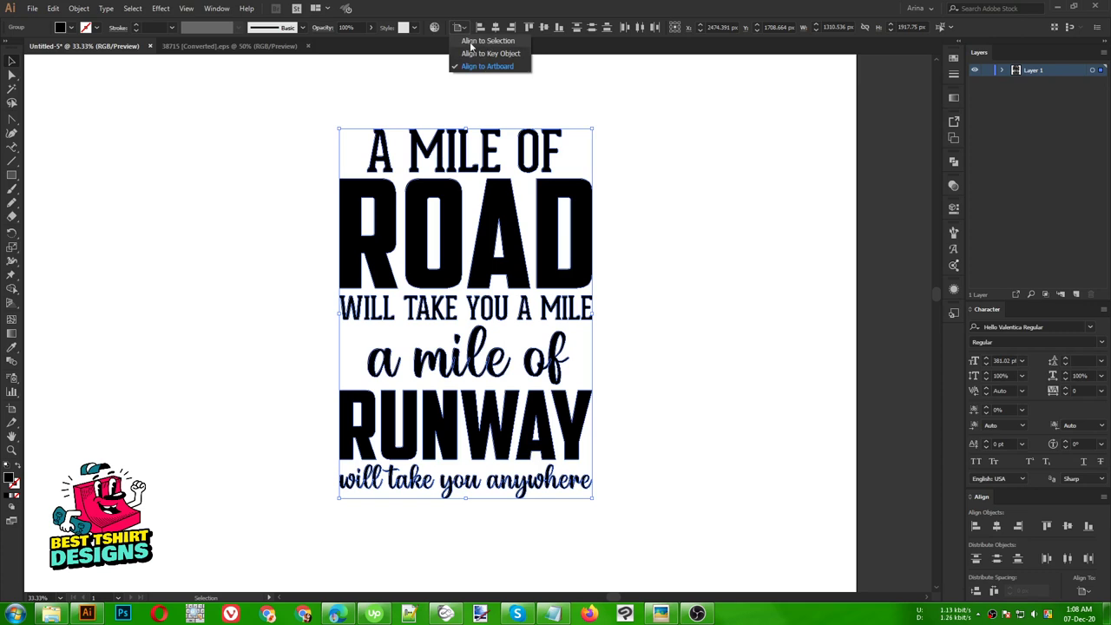
pyautogui.click(471, 42)
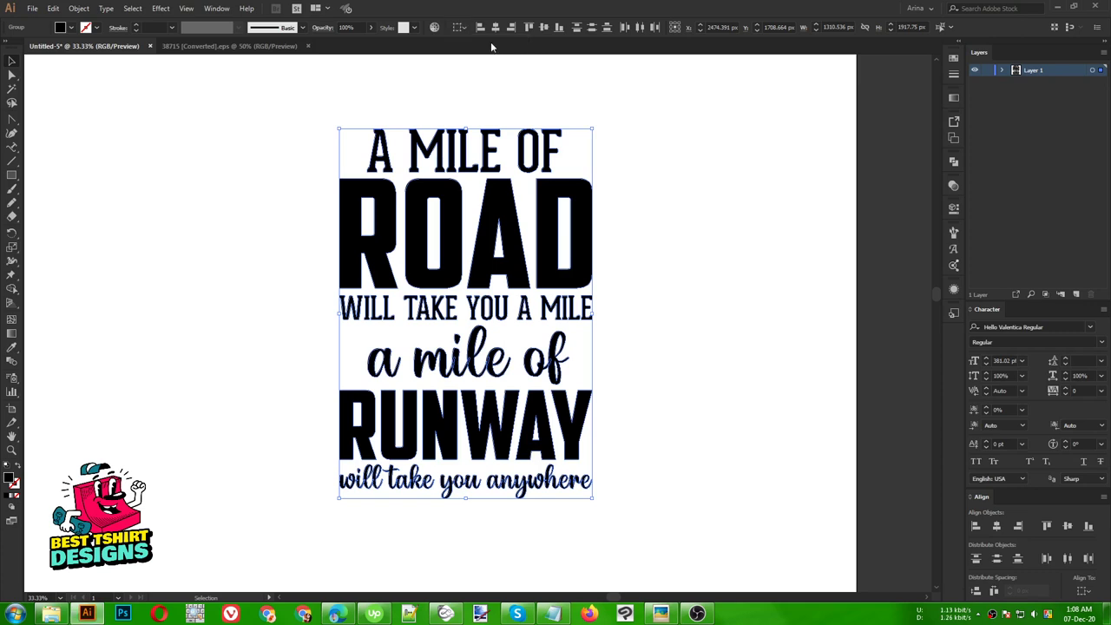
pyautogui.click(975, 593)
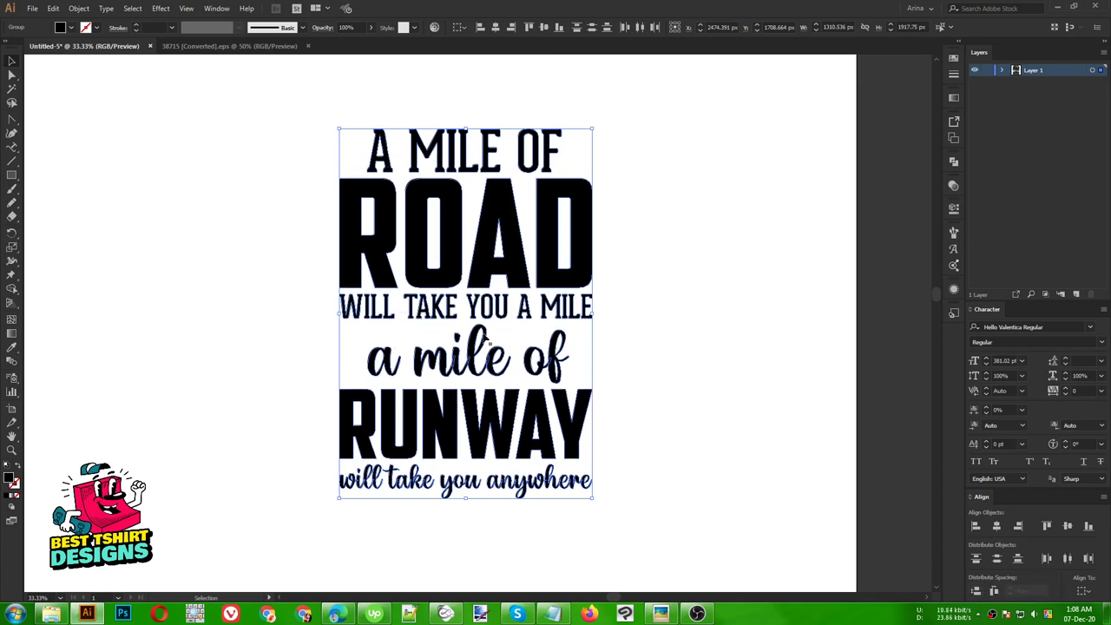
pyautogui.click(631, 341)
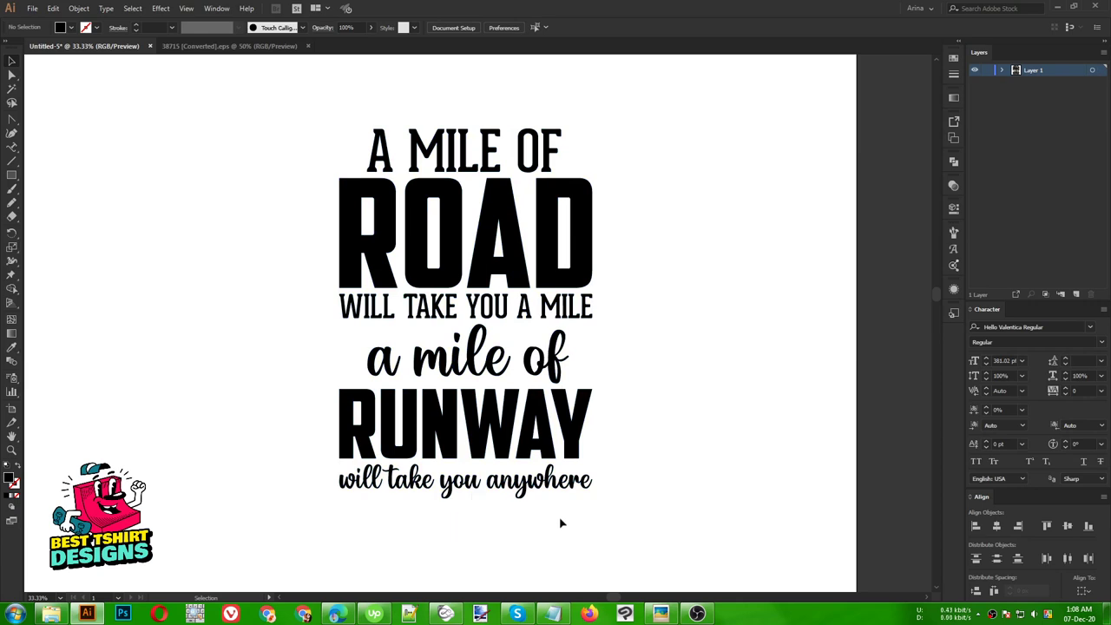
# Copy "will take you anywhere" from the Notepad text and paste it into the Illustrator artboard below the script version of that line
pyautogui.click(553, 613)
pyautogui.click(499, 252)
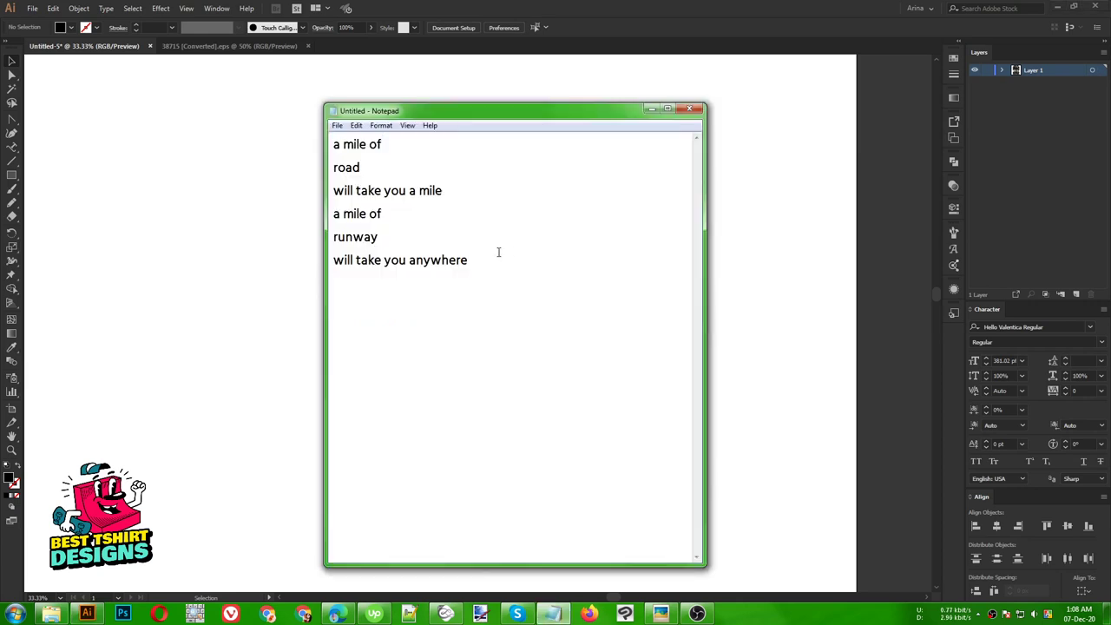
pyautogui.moveTo(470, 259); pyautogui.dragTo(282, 265)
pyautogui.hotkey('ctrl', 'c')
pyautogui.click(76, 349)
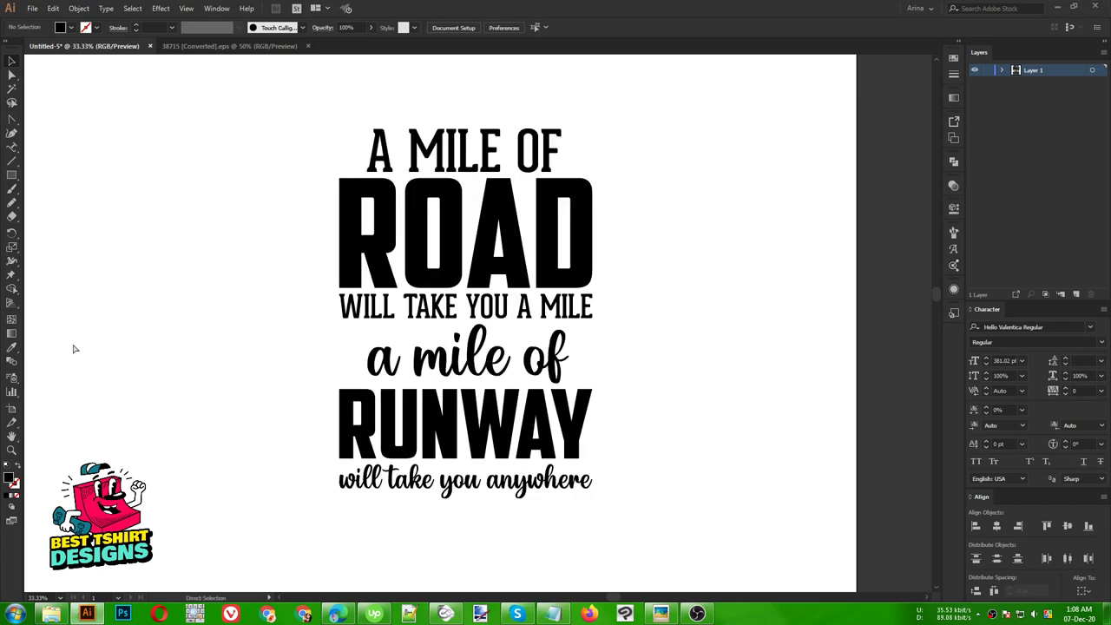
pyautogui.hotkey('ctrl', 'v')
pyautogui.moveTo(490, 329); pyautogui.dragTo(768, 397)
pyautogui.moveTo(697, 390); pyautogui.dragTo(556, 545)
# Set the pasted "will take you anywhere" line in Geared Slab with all caps and convert it to outlines
pyautogui.rightClick(557, 545)
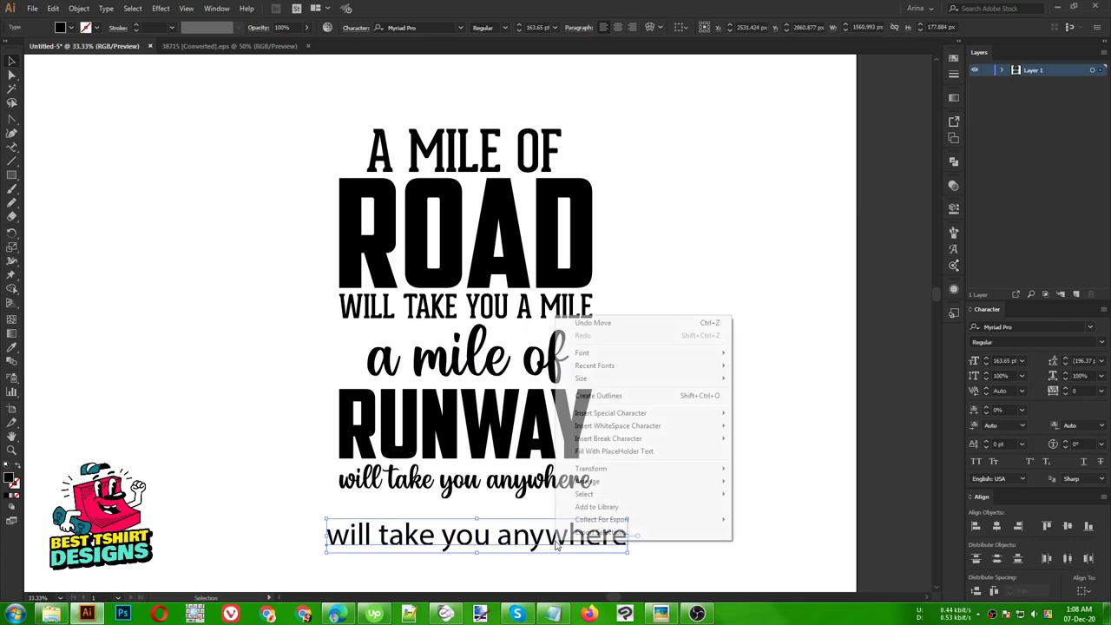
pyautogui.moveTo(598, 372)
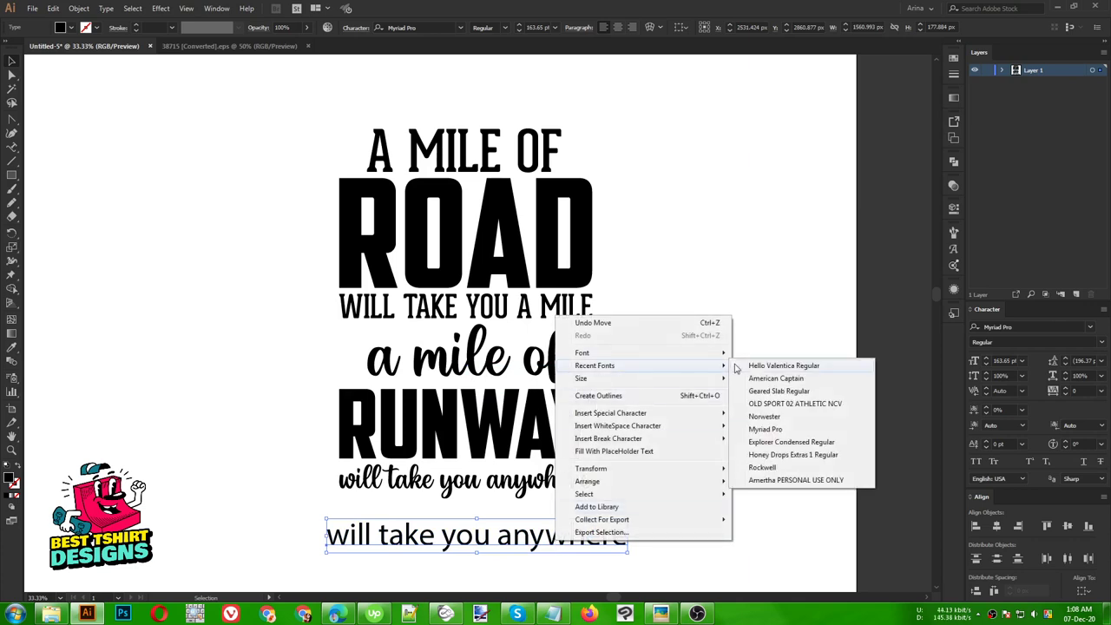
pyautogui.click(770, 391)
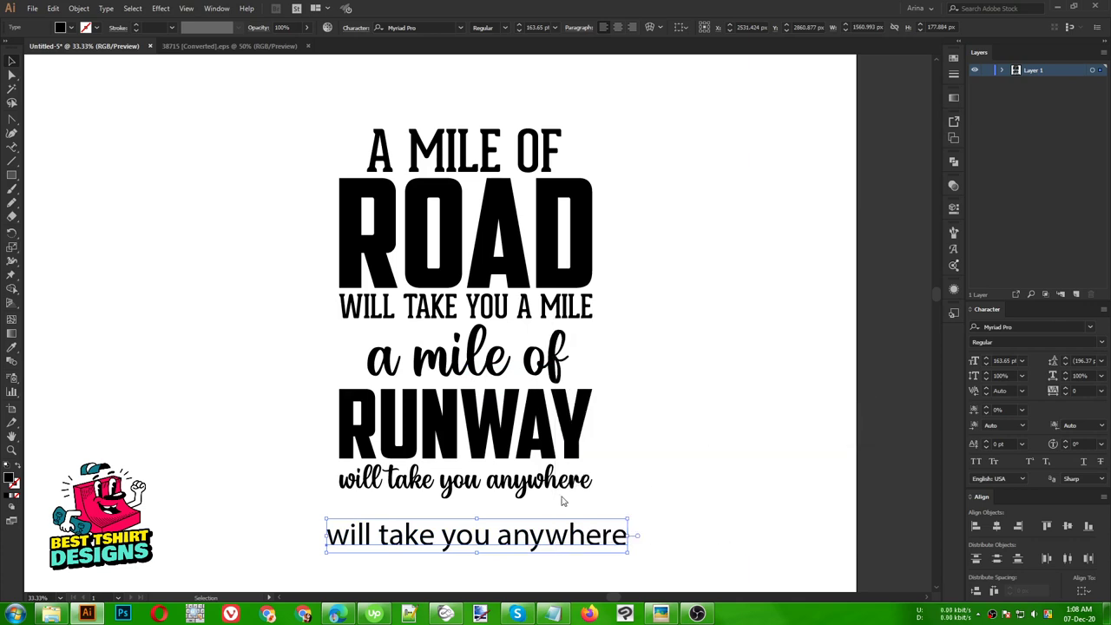
pyautogui.click(976, 462)
pyautogui.rightClick(553, 545)
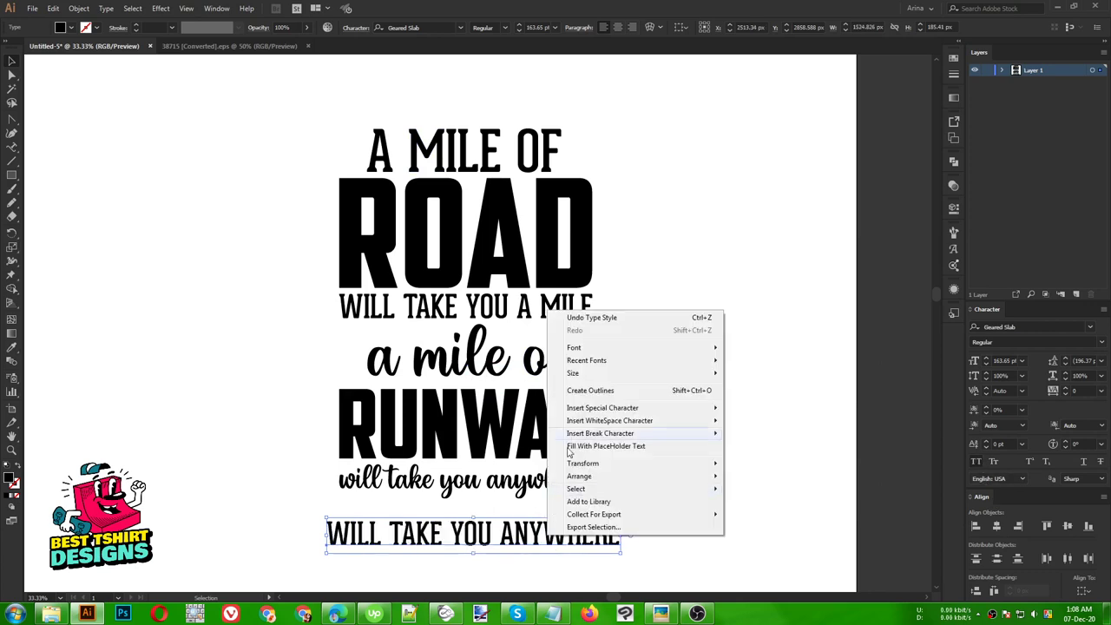
pyautogui.click(576, 393)
# Delete the script "will take you anywhere" and resize the slab version to match the width of "RUNWAY"
pyautogui.click(536, 478)
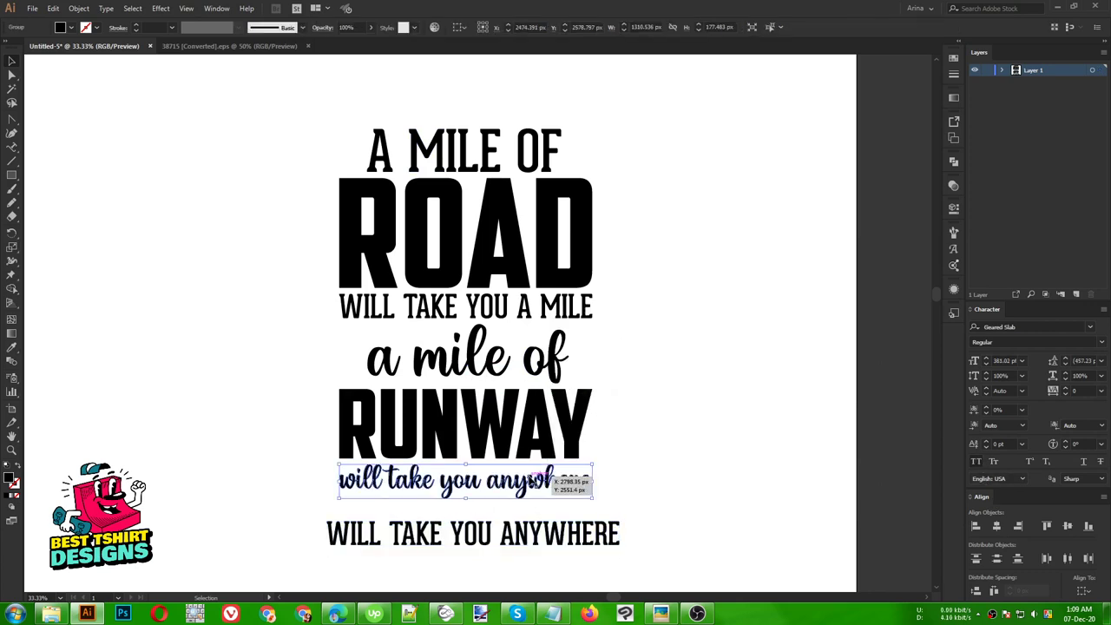
pyautogui.press('Delete')
pyautogui.click(608, 534)
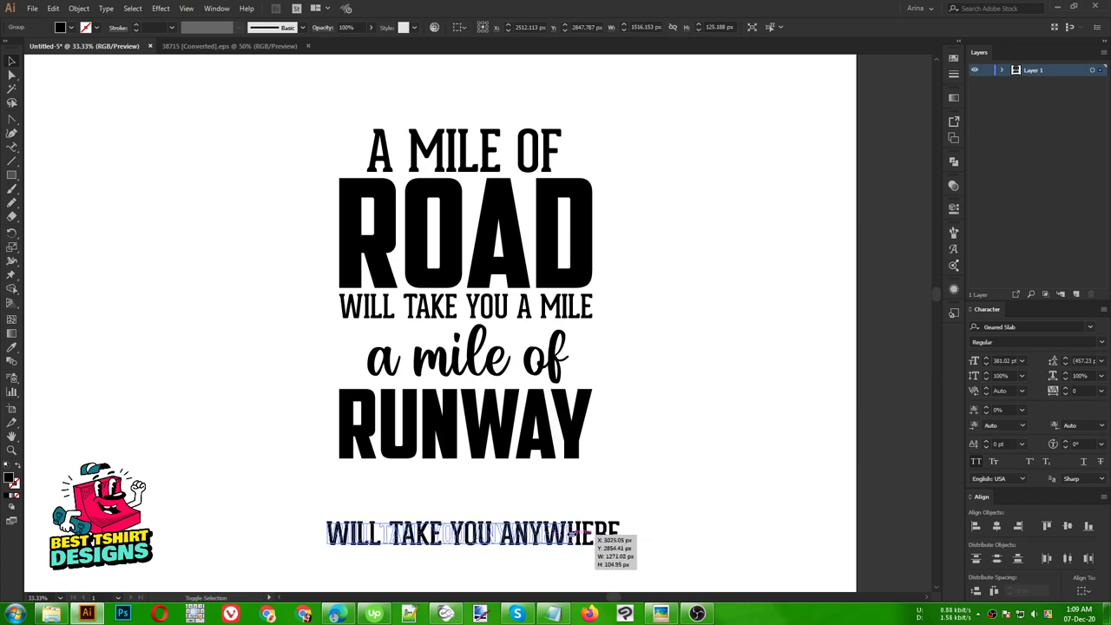
pyautogui.moveTo(595, 538)
pyautogui.mouseDown()
pyautogui.moveTo(571, 536)
pyautogui.moveTo(606, 538)
pyautogui.moveTo(592, 537)
pyautogui.mouseUp()
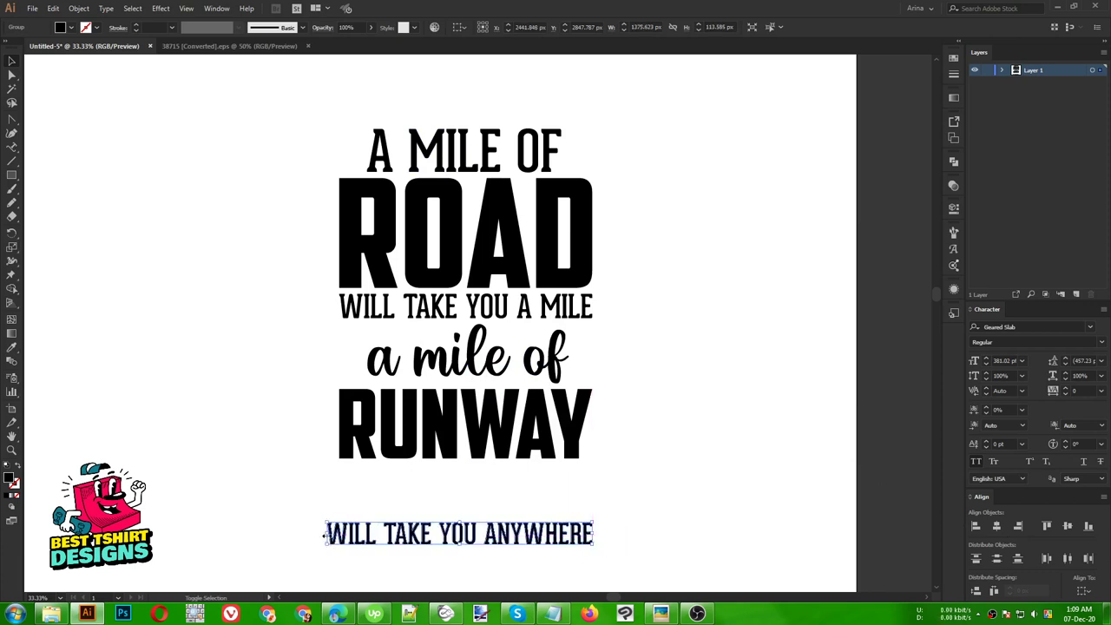
pyautogui.moveTo(325, 536)
pyautogui.mouseDown()
pyautogui.moveTo(349, 536)
pyautogui.moveTo(339, 535)
pyautogui.mouseUp()
# Nudge the slab "WILL TAKE YOU ANYWHERE" line up until it sits just beneath "RUNWAY"
pyautogui.hotkey('shift', 'Up')
pyautogui.hotkey('shift', 'Up')
pyautogui.hotkey('shift', 'Up')
pyautogui.hotkey('shift', 'Up')
pyautogui.hotkey('shift', 'Up')
pyautogui.hotkey('shift', 'Up')
pyautogui.hotkey('shift', 'Up')
pyautogui.hotkey('shift', 'Up')
pyautogui.hotkey('shift', 'Up')
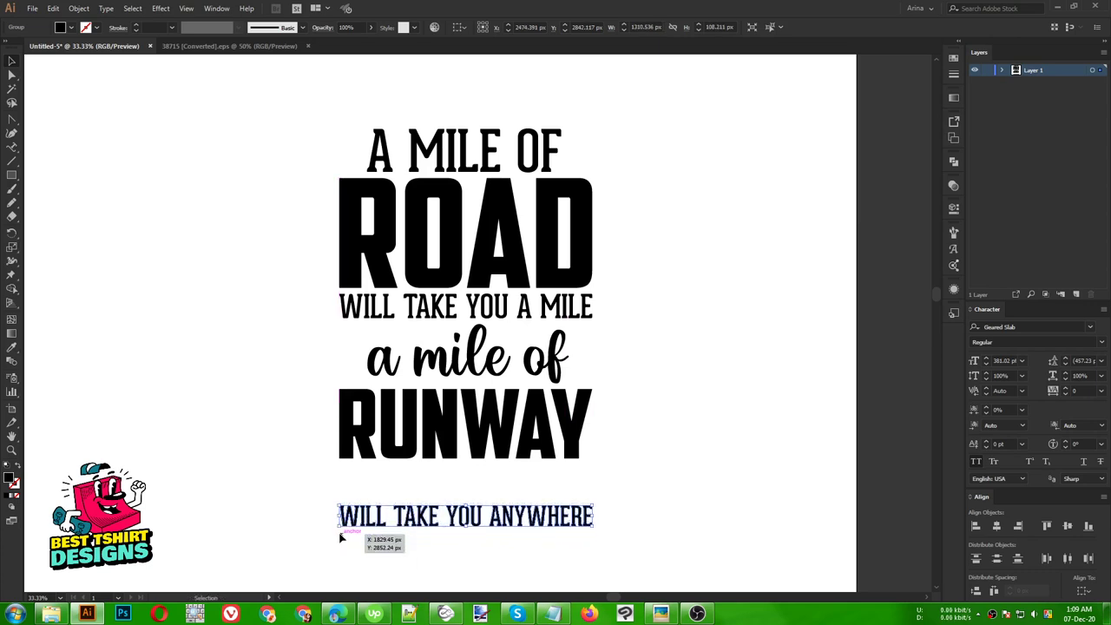
pyautogui.hotkey('shift', 'Up')
pyautogui.hotkey('shift', 'Up')
pyautogui.hotkey('shift', 'Up')
pyautogui.hotkey('shift', 'Up')
pyautogui.hotkey('shift', 'Up')
pyautogui.hotkey('shift', 'Up')
pyautogui.hotkey('shift', 'Up')
pyautogui.hotkey('shift', 'Up')
pyautogui.hotkey('shift', 'Up')
pyautogui.hotkey('shift', 'Up')
pyautogui.hotkey('shift', 'Up')
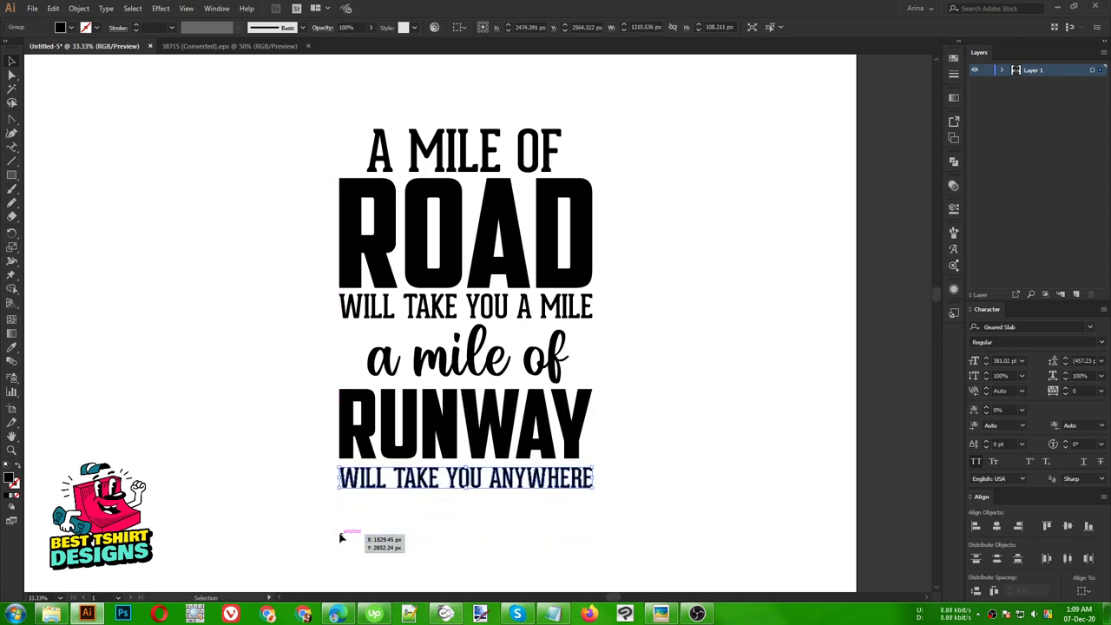
pyautogui.click(702, 501)
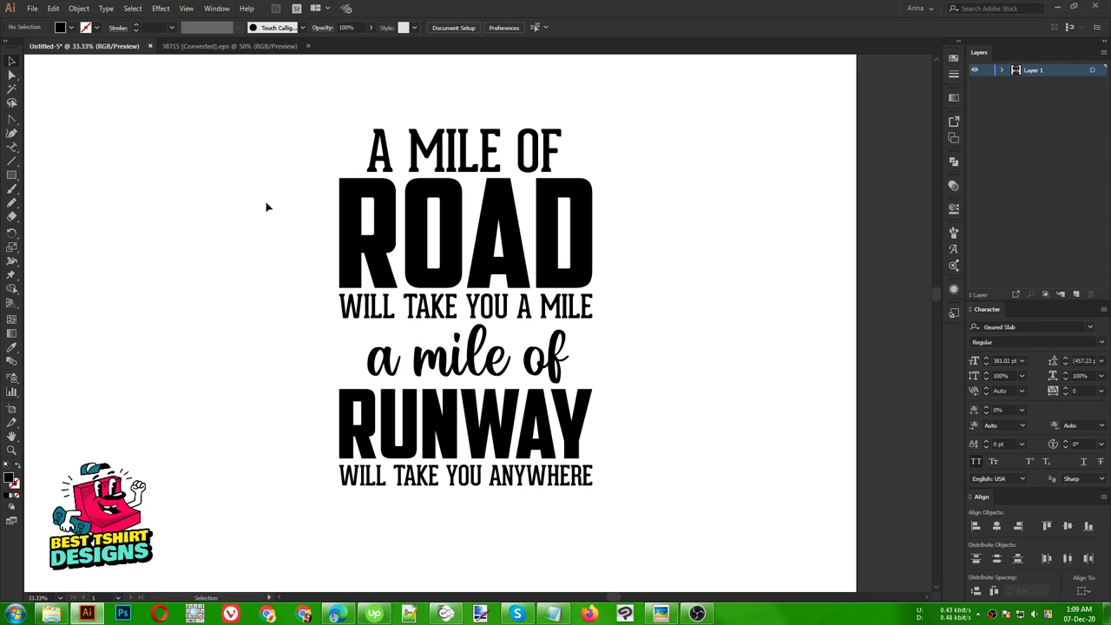
# Scale down the first line "A MILE OF" and keep it centred just above "ROAD"
pyautogui.click(451, 145)
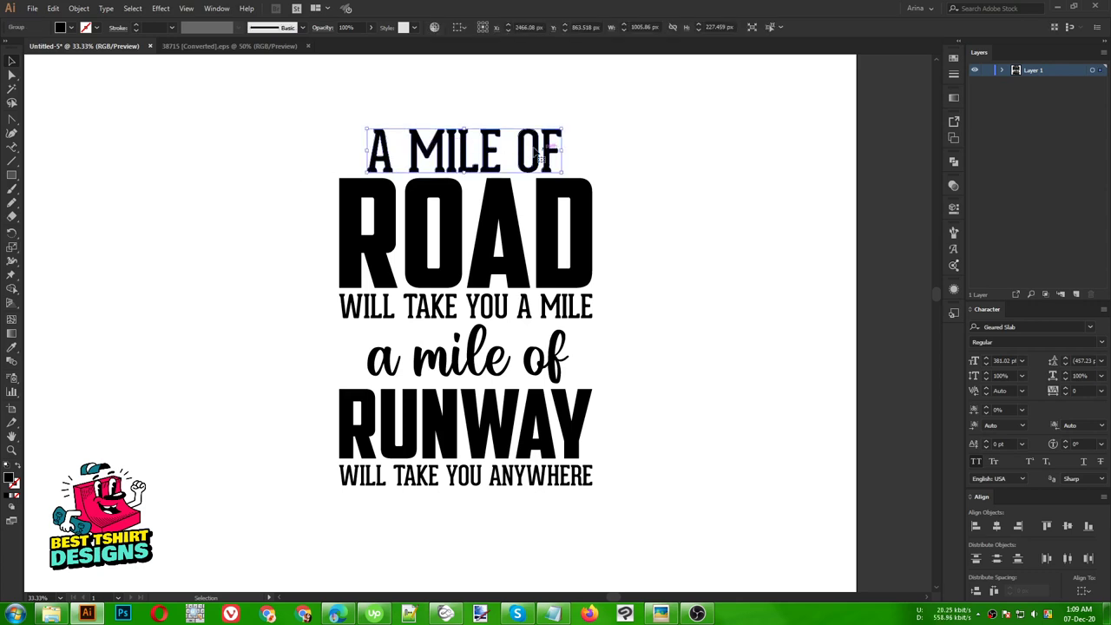
pyautogui.moveTo(564, 150); pyautogui.dragTo(476, 142)
pyautogui.click(373, 149)
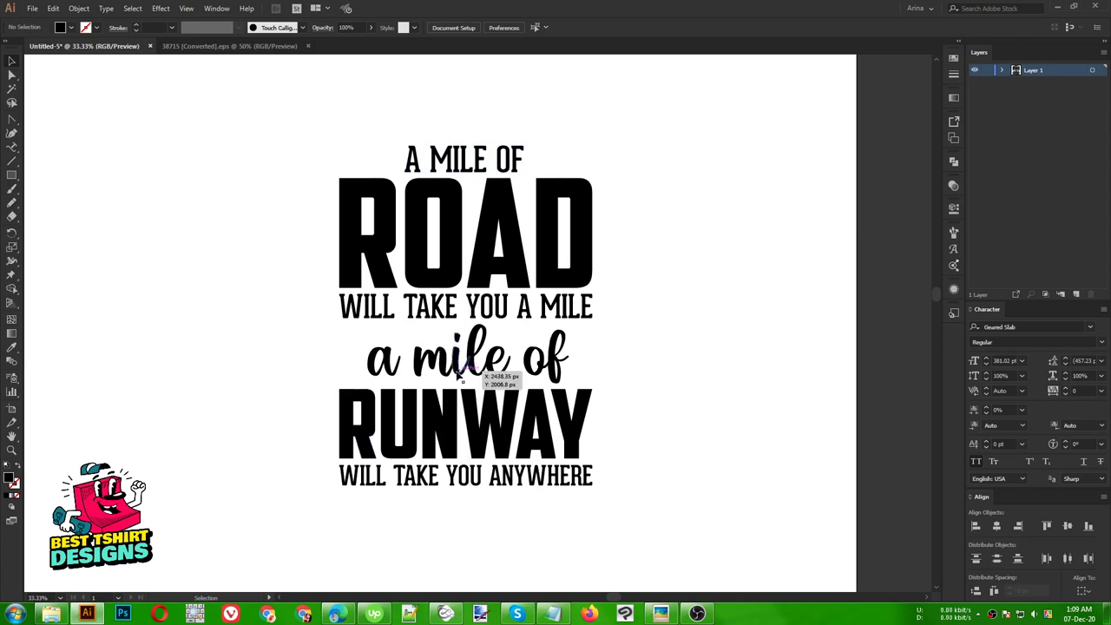
# Ungroup the airplane artwork in the 38715 [Converted].eps document
pyautogui.click(232, 47)
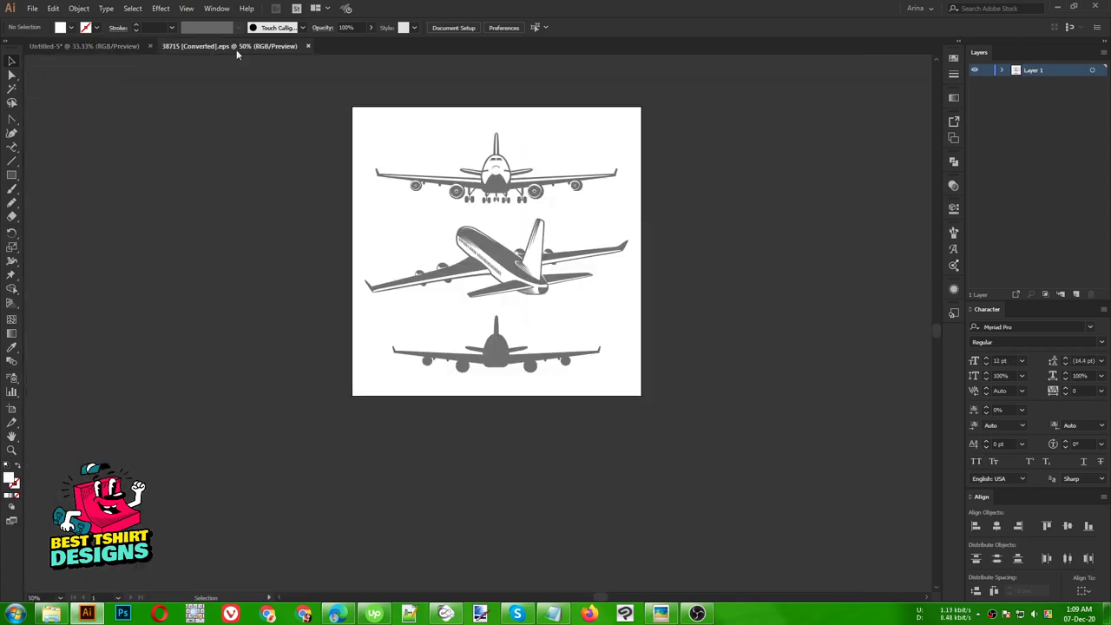
pyautogui.rightClick(511, 186)
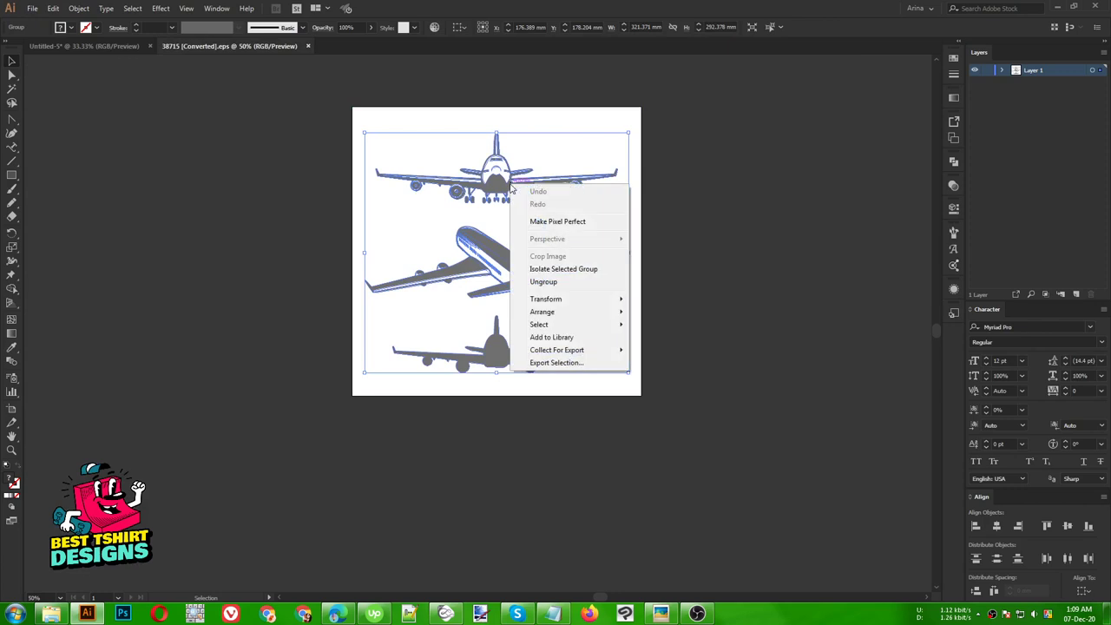
pyautogui.click(533, 279)
pyautogui.click(701, 287)
# Copy the front-view airplane with landing gear into the Untitled-5 document and place it to the left of the quote
pyautogui.click(495, 178)
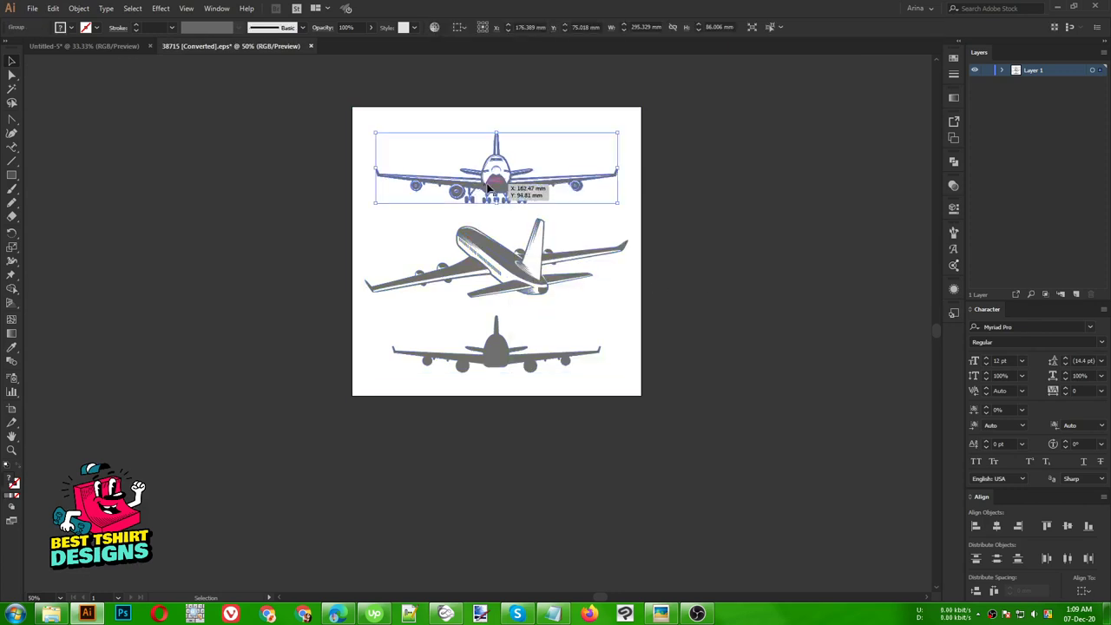
pyautogui.click(72, 28)
pyautogui.click(63, 84)
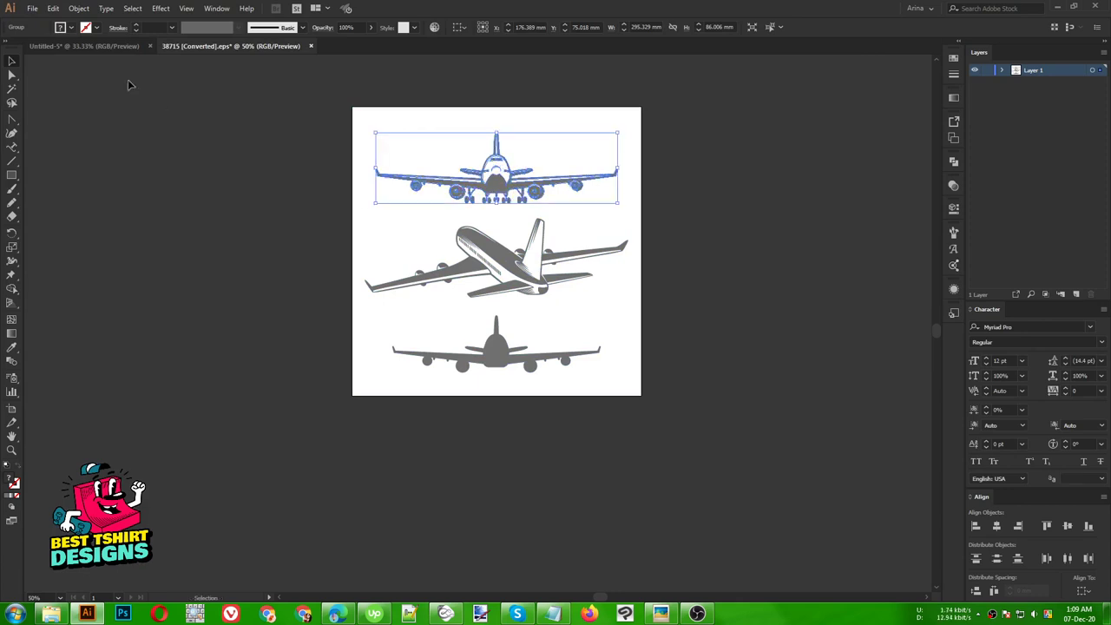
pyautogui.click(94, 46)
pyautogui.hotkey('ctrl', 'v')
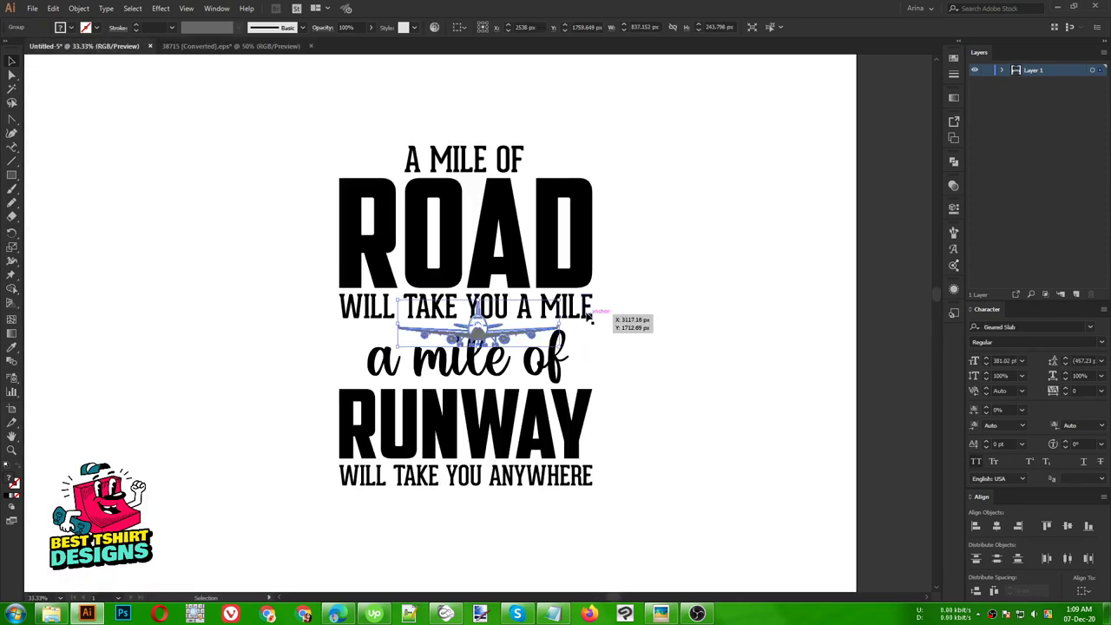
pyautogui.moveTo(530, 341); pyautogui.dragTo(253, 267)
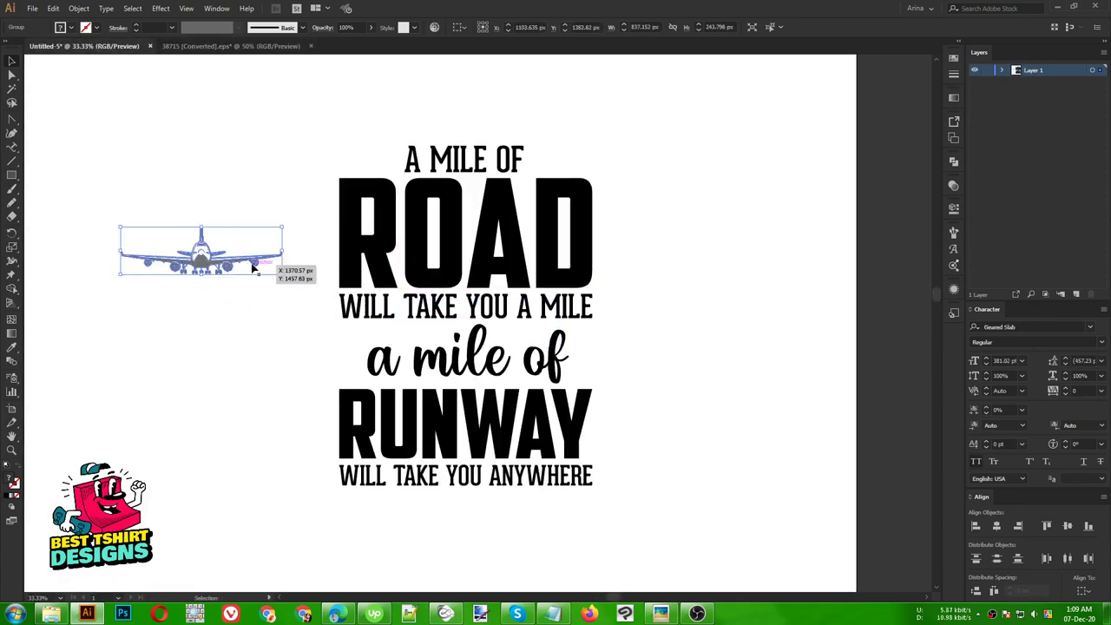
# Try filling the whole pasted airplane group with black
pyautogui.scroll(2, 114, 257)
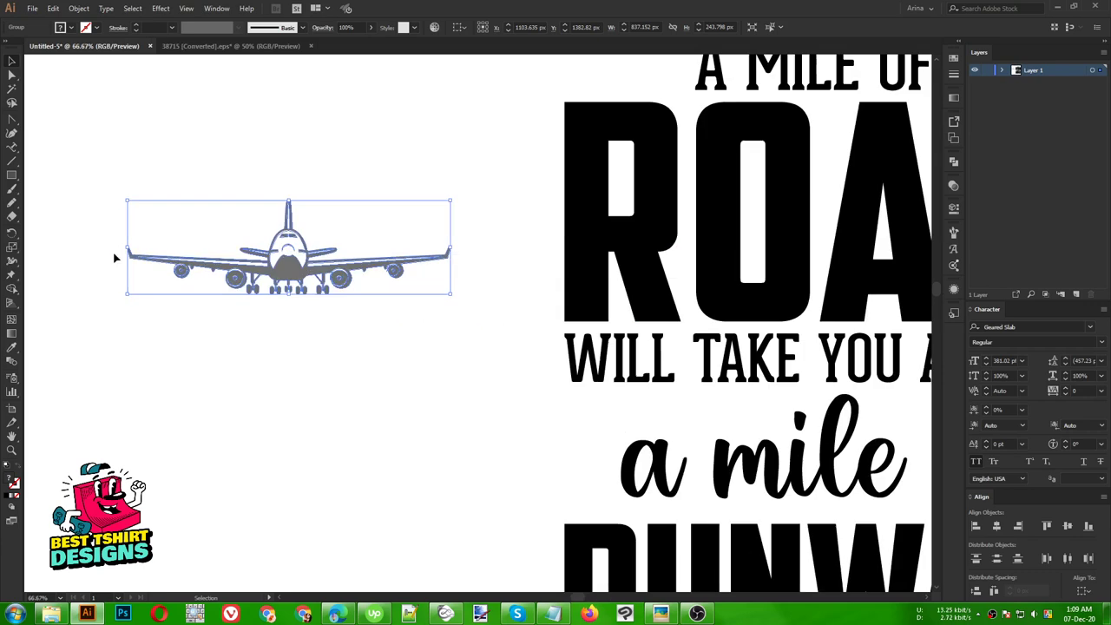
pyautogui.click(72, 28)
pyautogui.click(32, 48)
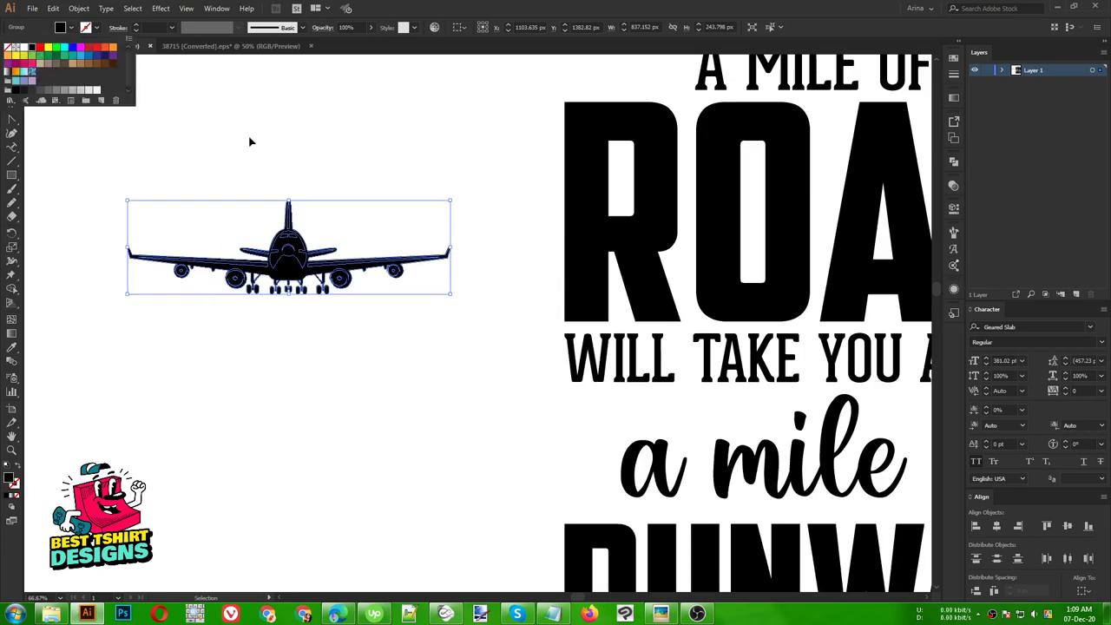
pyautogui.click(327, 152)
pyautogui.scroll(-2, 480, 266)
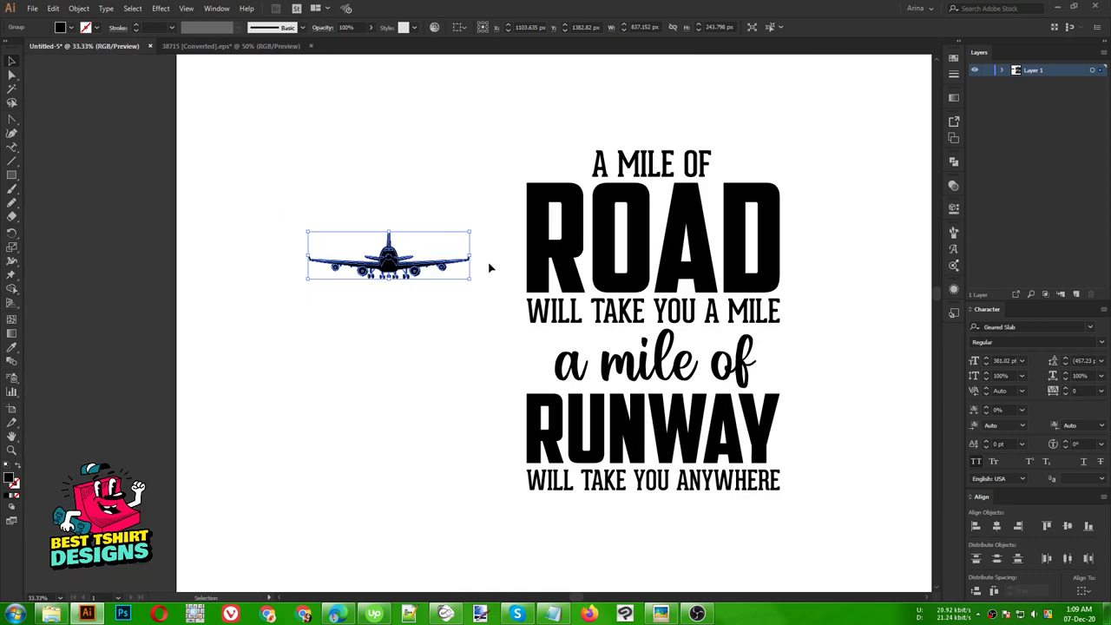
# Move the airplane off the artboard onto the dark canvas and isolate its group for editing
pyautogui.moveTo(409, 260); pyautogui.dragTo(71, 276)
pyautogui.scroll(5, 71, 276)
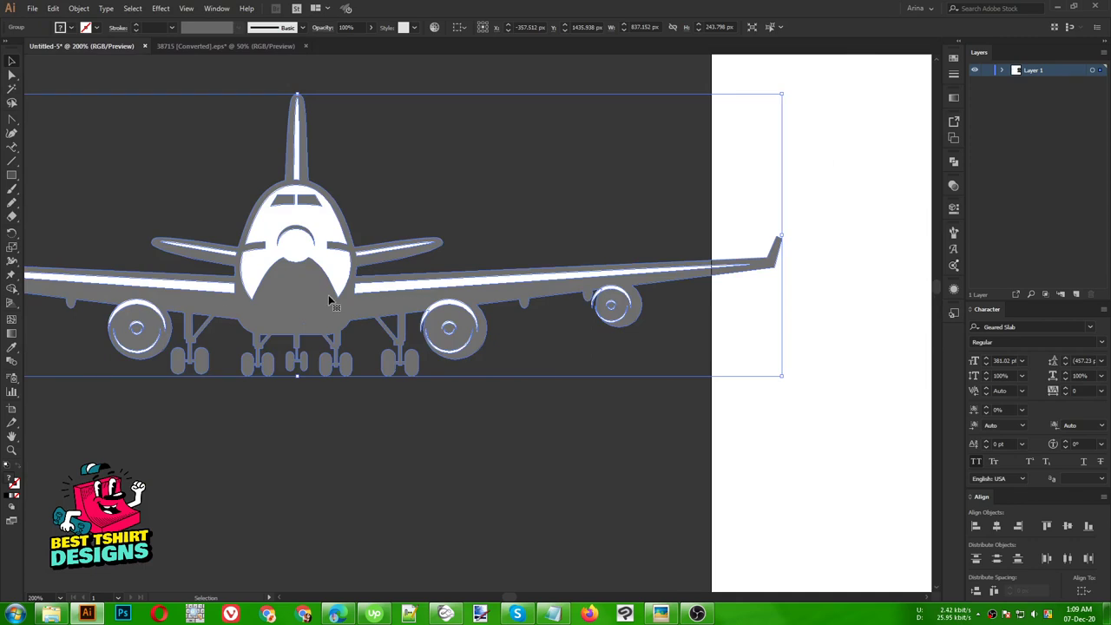
pyautogui.doubleClick(330, 301)
pyautogui.scroll(-1, 333, 297)
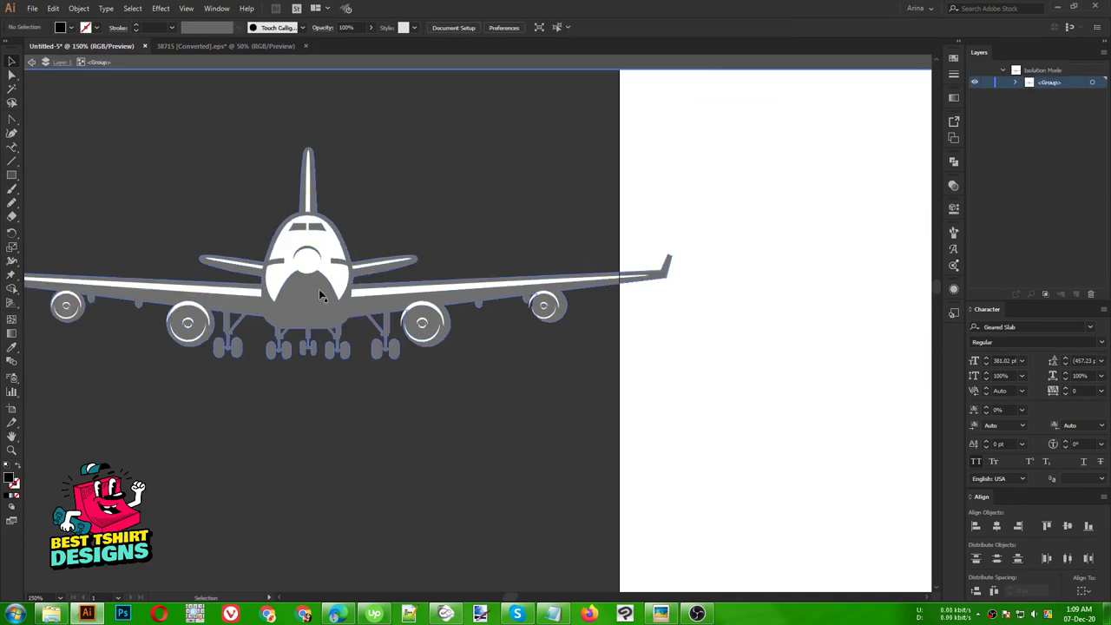
# Select all the white detail shapes of the airplane with the Magic Wand and cut them out
pyautogui.click(13, 90)
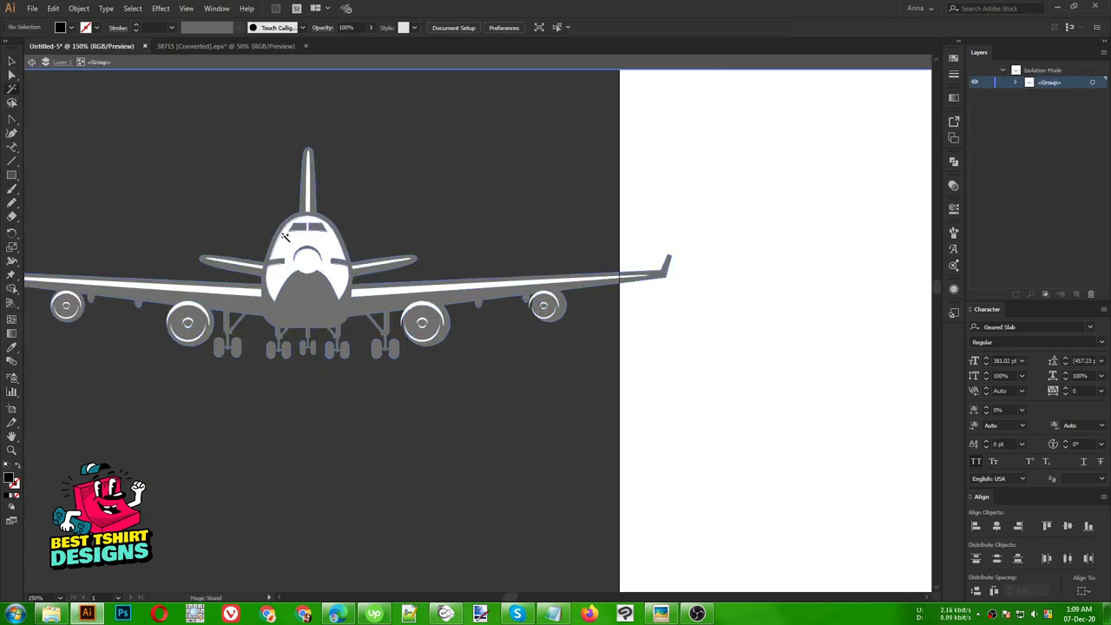
pyautogui.click(333, 249)
pyautogui.scroll(-1, 333, 249)
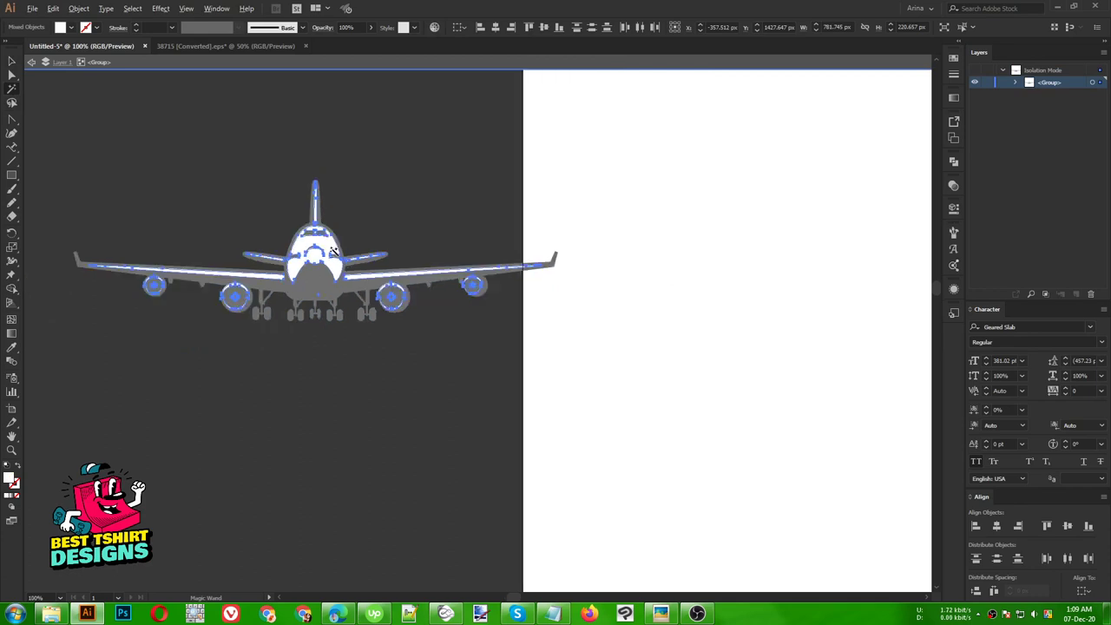
pyautogui.press('Delete')
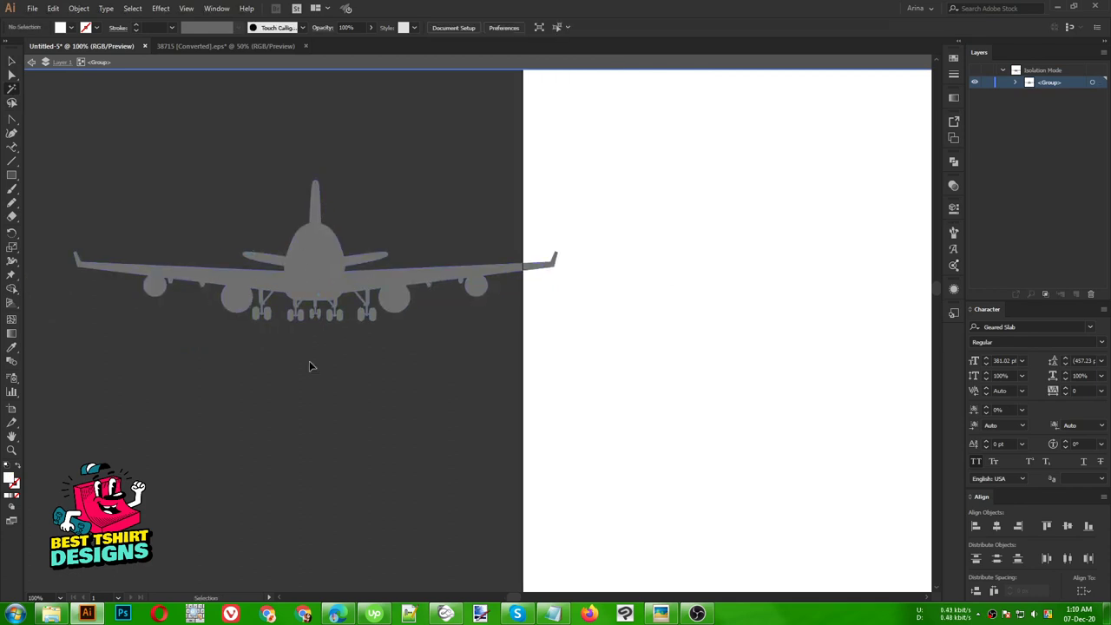
pyautogui.hotkey('ctrl', 'z')
pyautogui.press('Delete')
# Add an opacity mask to the remaining grey airplane and paste the cut white details in place inside the mask
pyautogui.press('v')
pyautogui.click(331, 259)
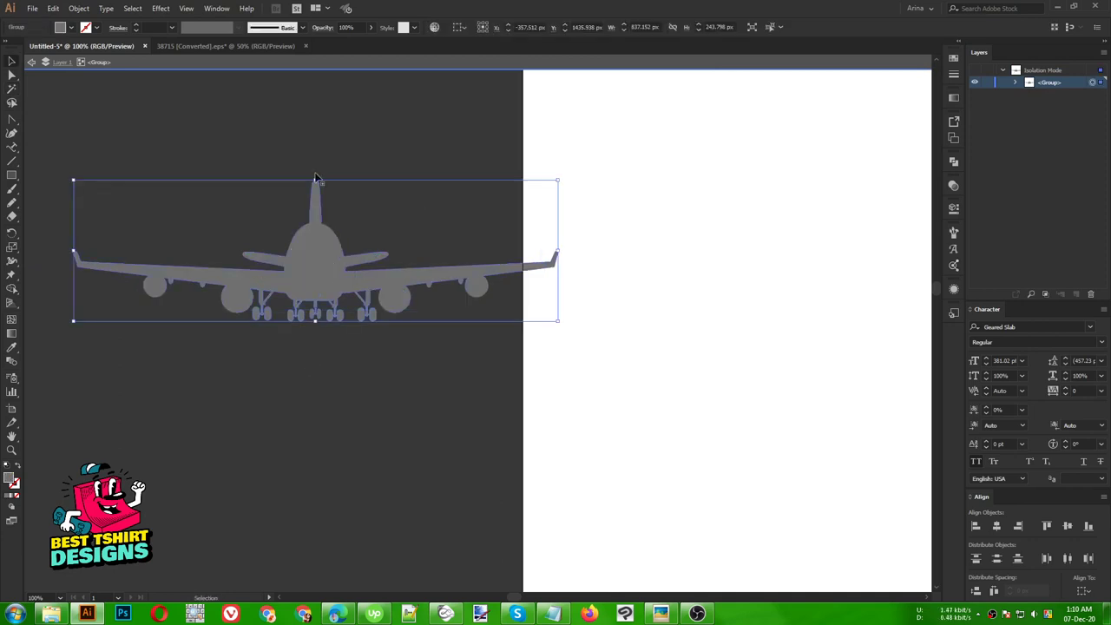
pyautogui.click(955, 186)
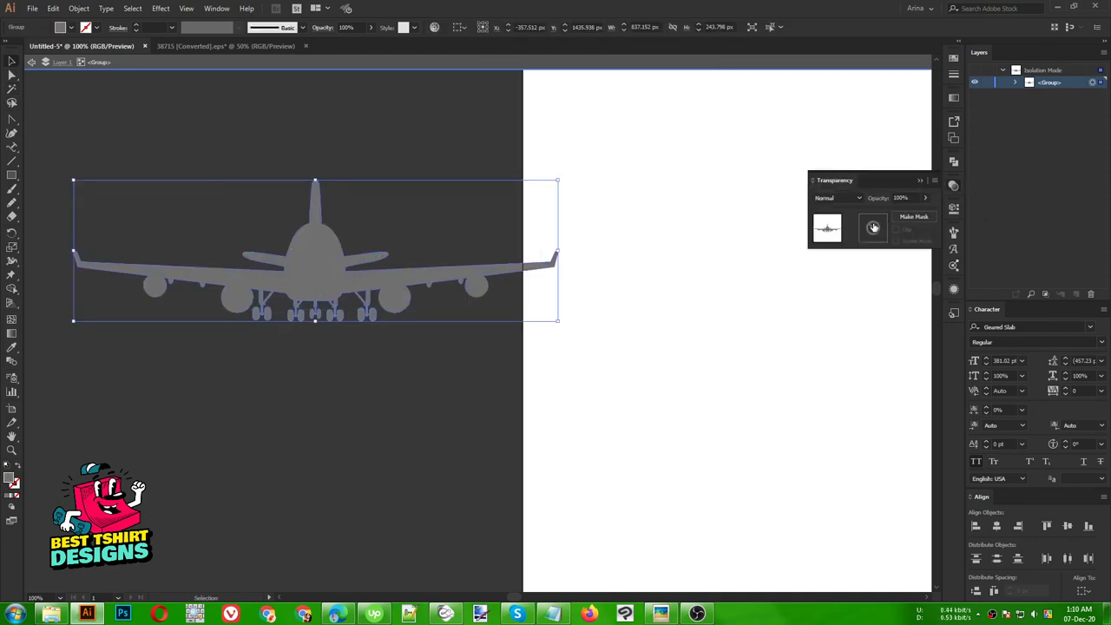
pyautogui.doubleClick(873, 228)
pyautogui.hotkey('ctrl', 'f')
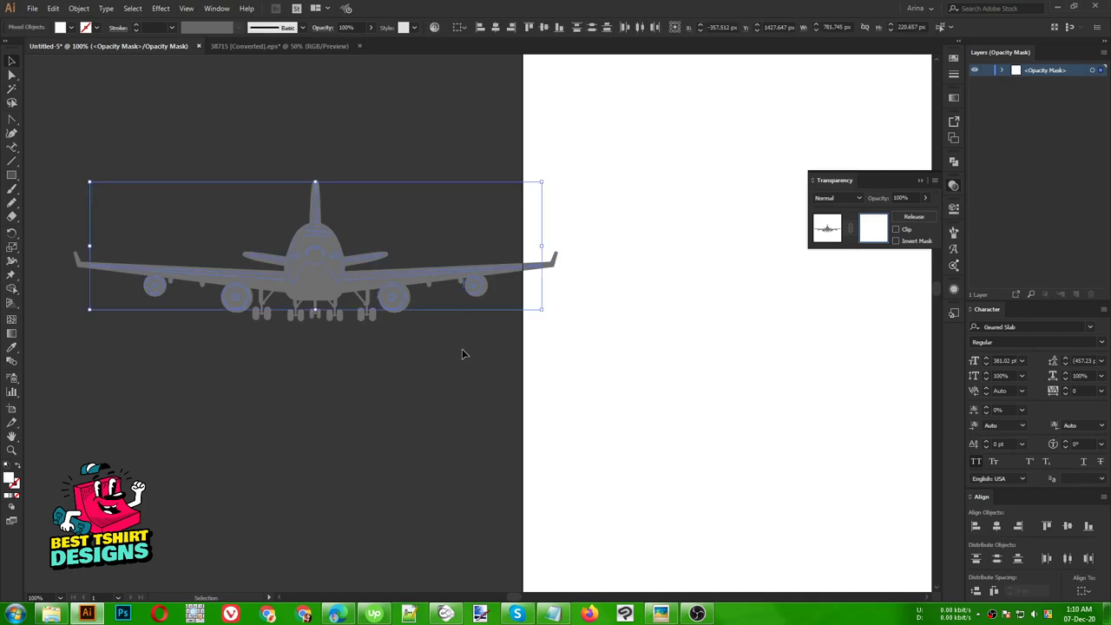
pyautogui.scroll(3, 293, 236)
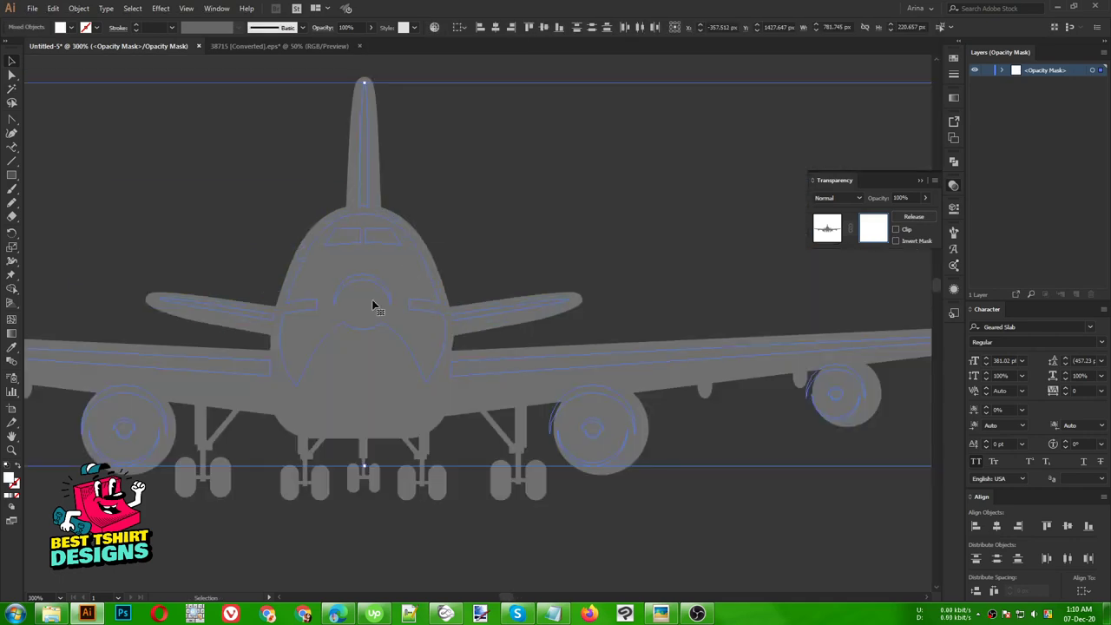
pyautogui.scroll(-3, 368, 250)
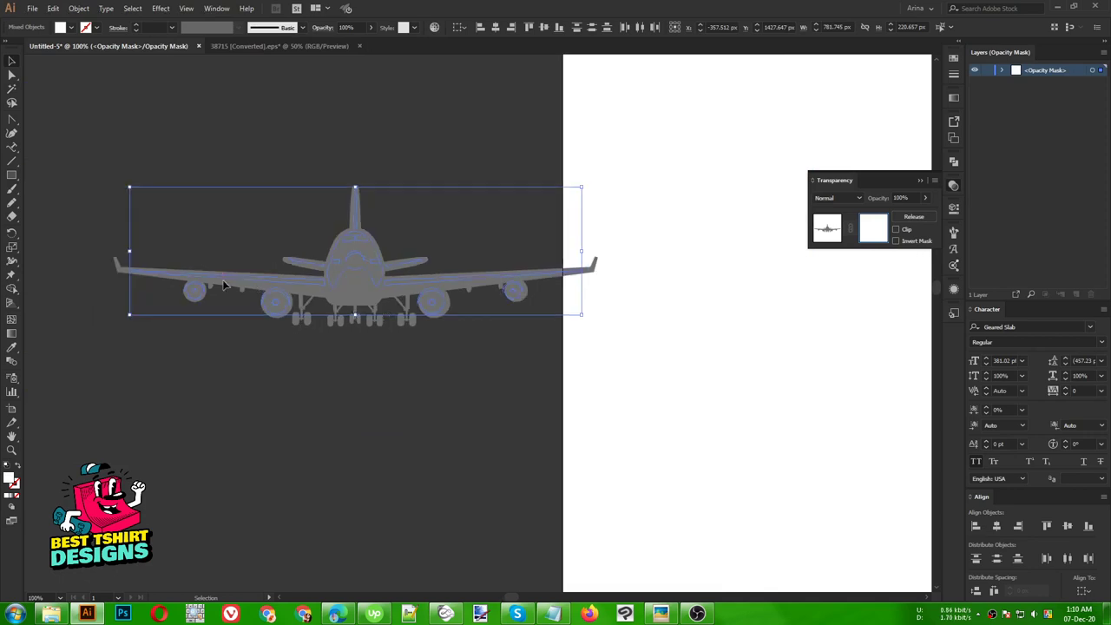
# Fill the detail shapes in the opacity mask with black and return from the mask to the airplane artwork
pyautogui.click(66, 29)
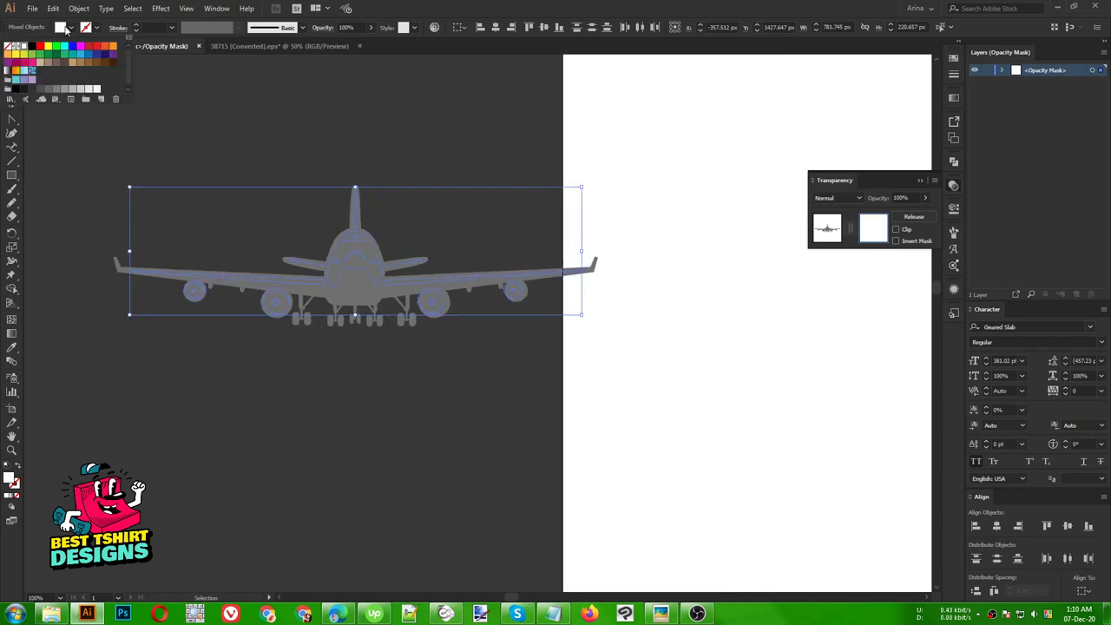
pyautogui.click(32, 47)
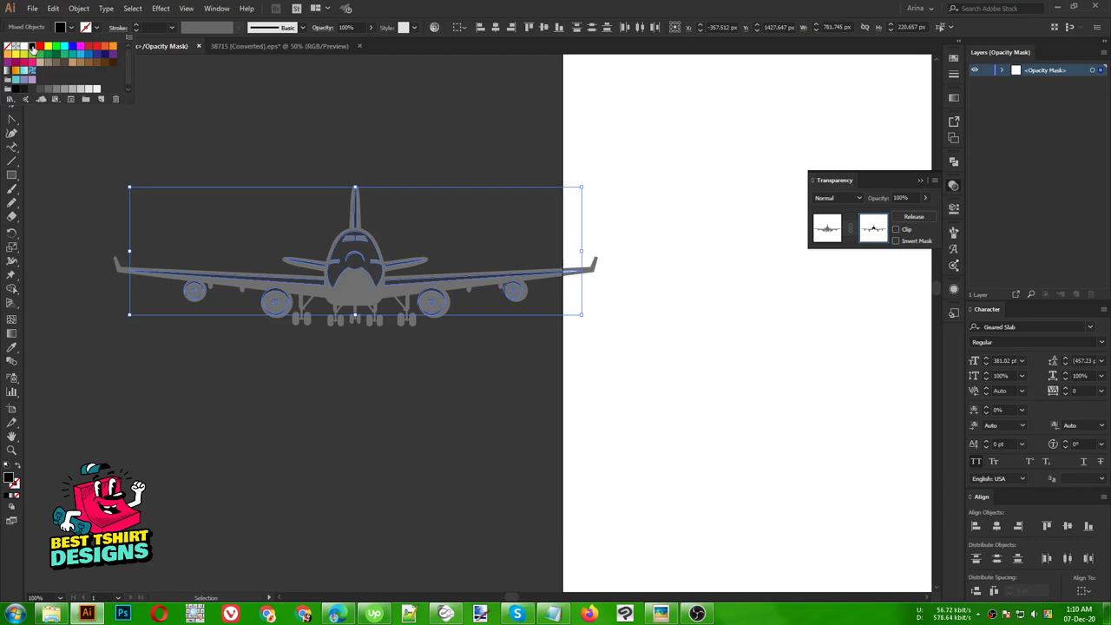
pyautogui.click(339, 139)
pyautogui.click(425, 236)
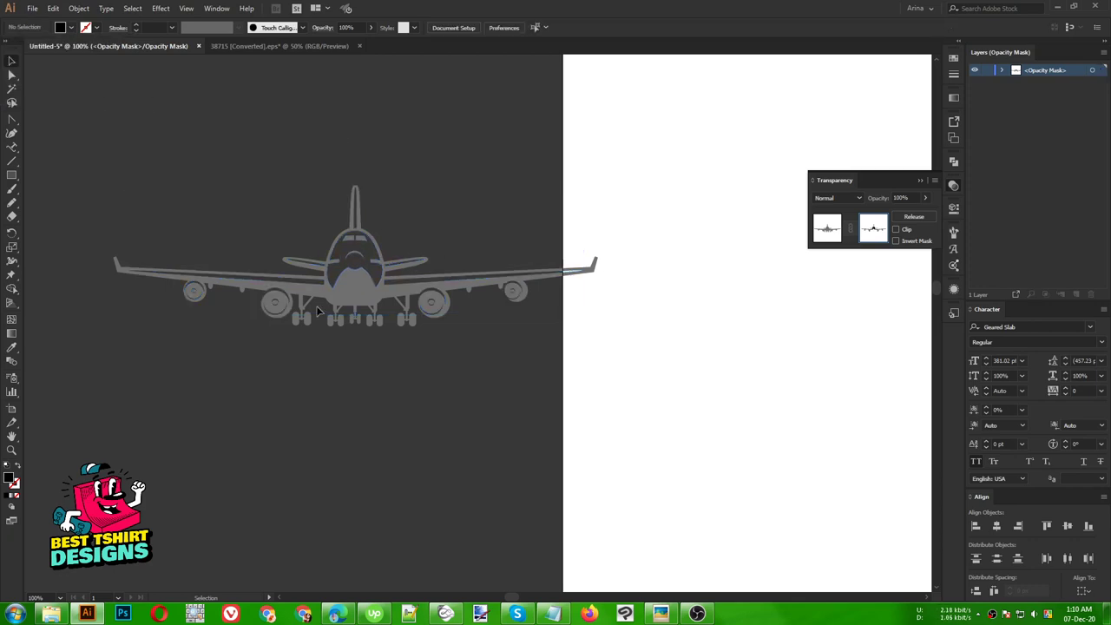
pyautogui.click(824, 229)
pyautogui.click(347, 392)
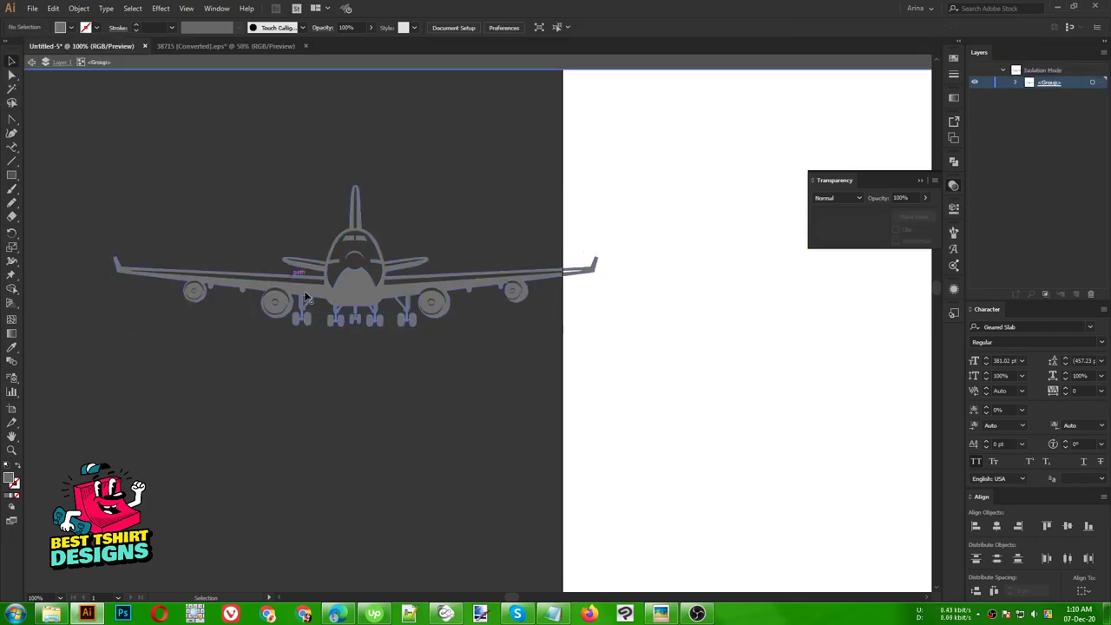
# Exit group isolation, fill the whole masked airplane with black and deselect it
pyautogui.doubleClick(232, 201)
pyautogui.moveTo(222, 186); pyautogui.dragTo(443, 398)
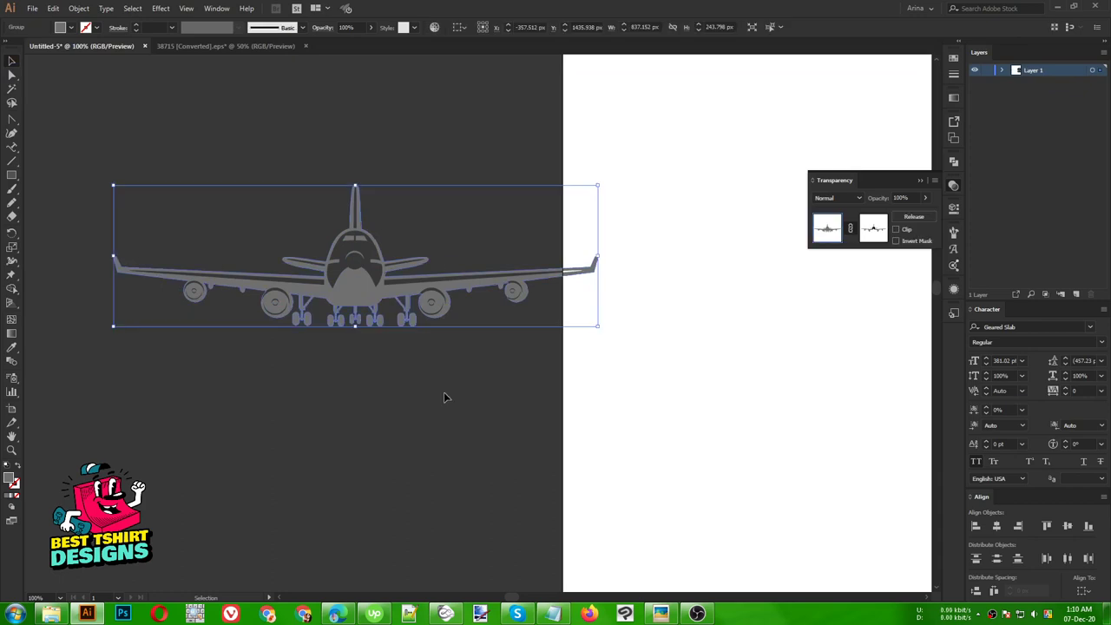
pyautogui.click(72, 28)
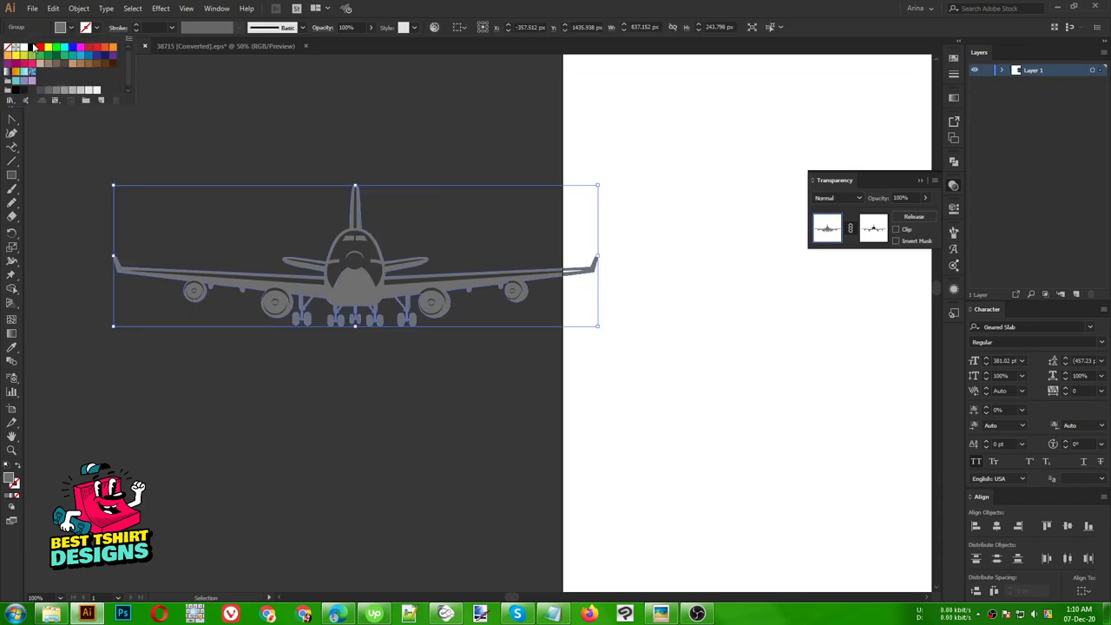
pyautogui.click(30, 45)
pyautogui.click(199, 136)
pyautogui.click(199, 137)
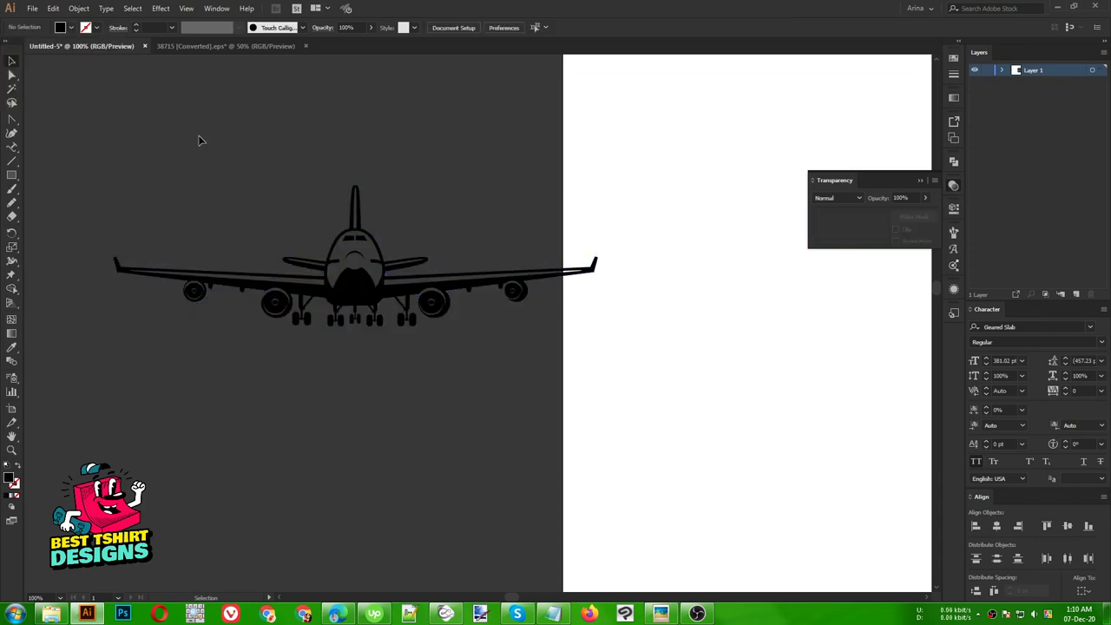
# Move the airplane over the lower half of RUNWAY and scale it to the word's width, about 1311 px
pyautogui.hotkey('ctrl', 'Tab')
pyautogui.keyDown('alt'); pyautogui.scroll(-3, 160, 159); pyautogui.keyUp('alt')
pyautogui.moveTo(237, 206); pyautogui.dragTo(499, 334)
pyautogui.scroll(3, 484, 288)
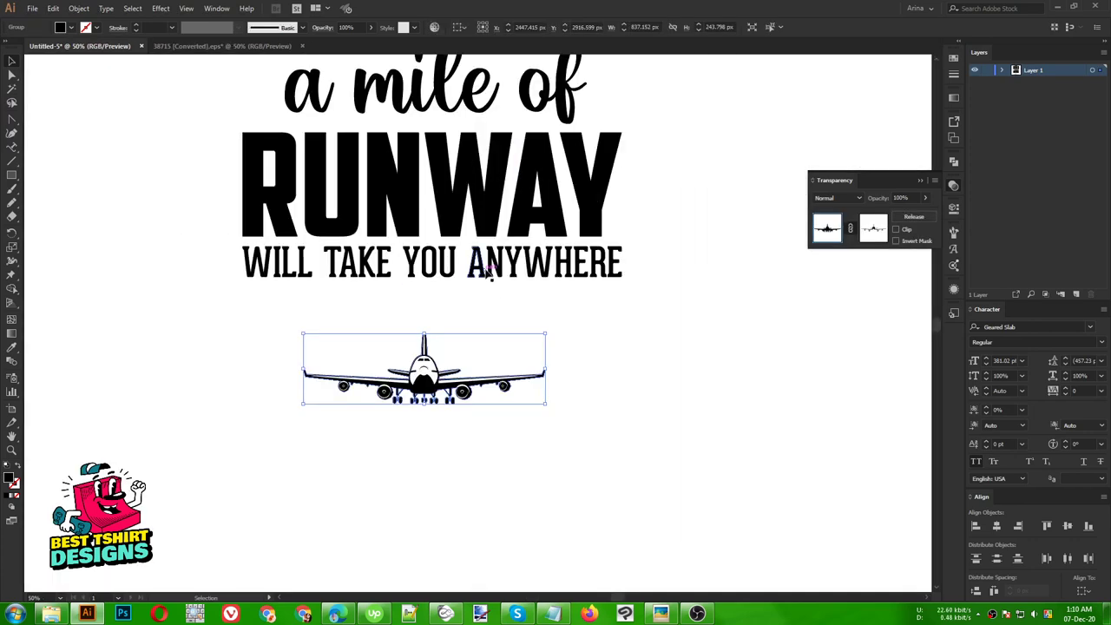
pyautogui.moveTo(482, 276); pyautogui.dragTo(490, 308)
pyautogui.moveTo(439, 375); pyautogui.dragTo(679, 232)
pyautogui.scroll(1, 451, 238)
pyautogui.moveTo(269, 222); pyautogui.dragTo(174, 224)
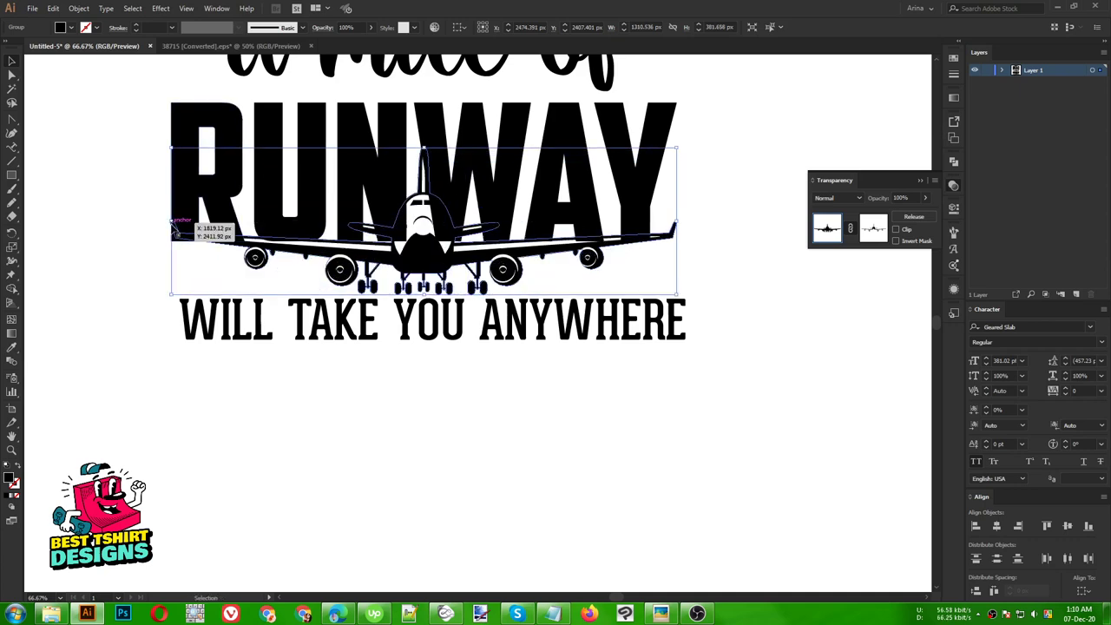
pyautogui.click(483, 418)
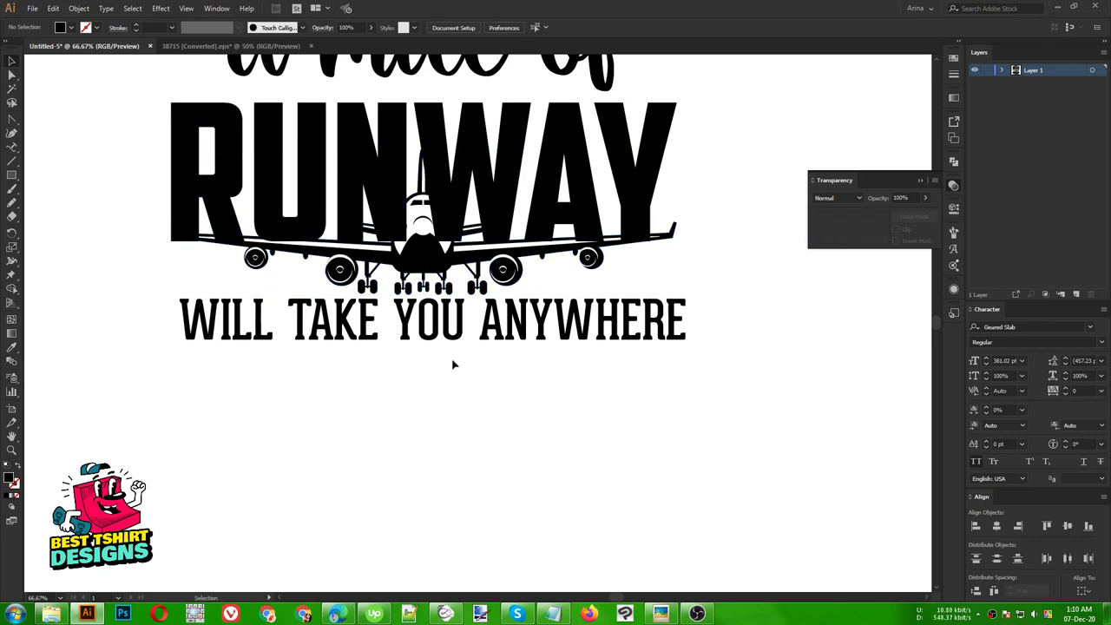
# Nudge the WILL TAKE YOU ANYWHERE line slightly down, away from the airplane's wheels
pyautogui.click(452, 334)
pyautogui.press('Down')
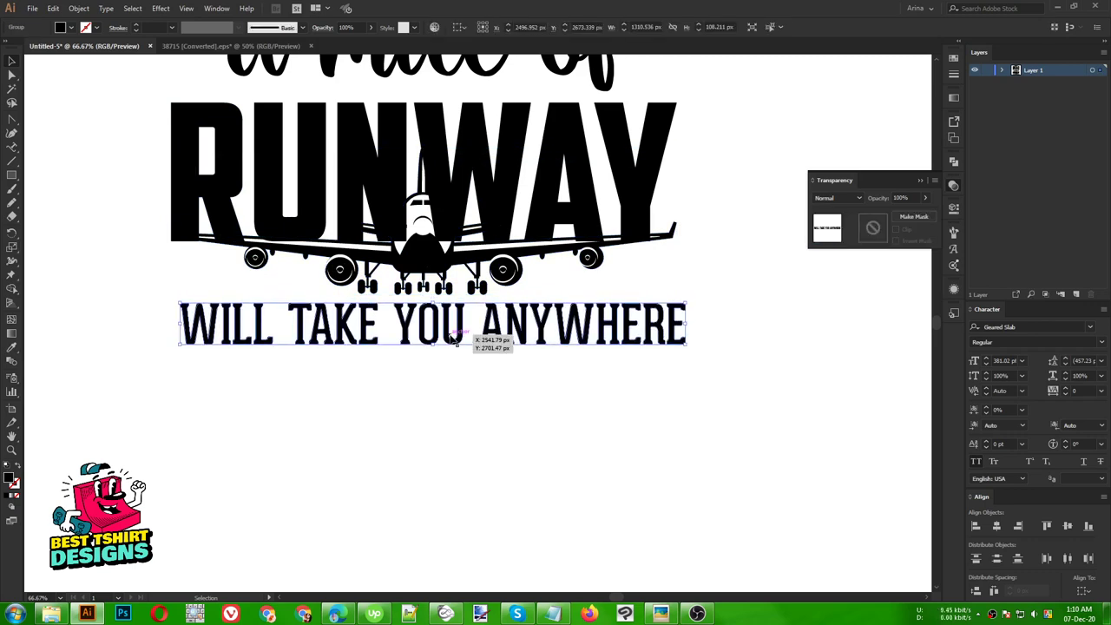
pyautogui.scroll(3, 455, 402)
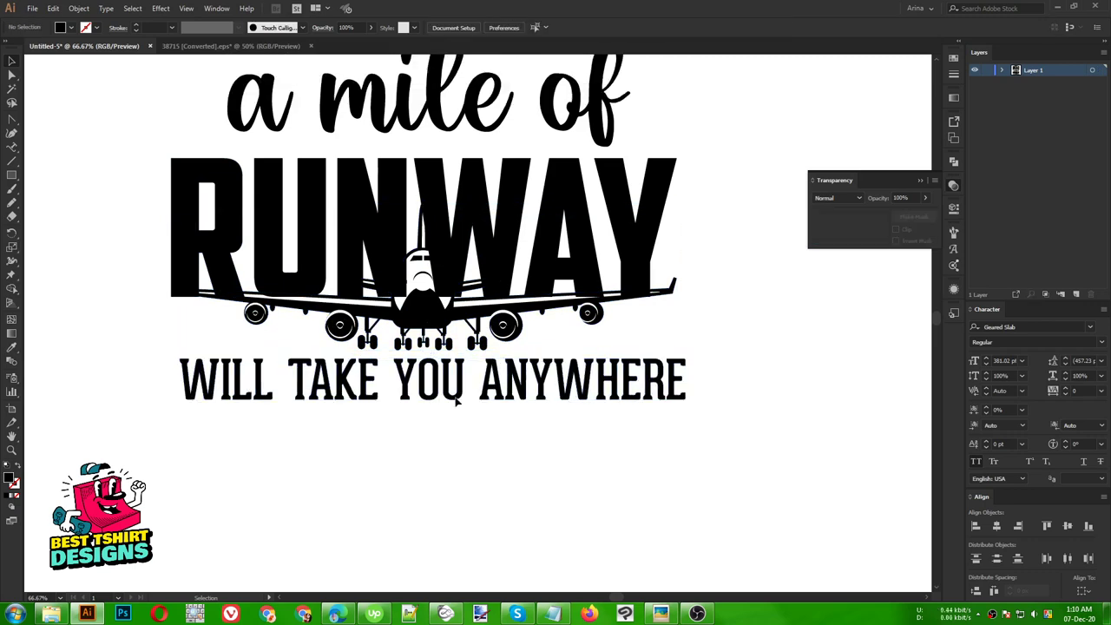
# Create a 7 px offset path around the airplane with miter joins and a miter limit of 4
pyautogui.click(427, 345)
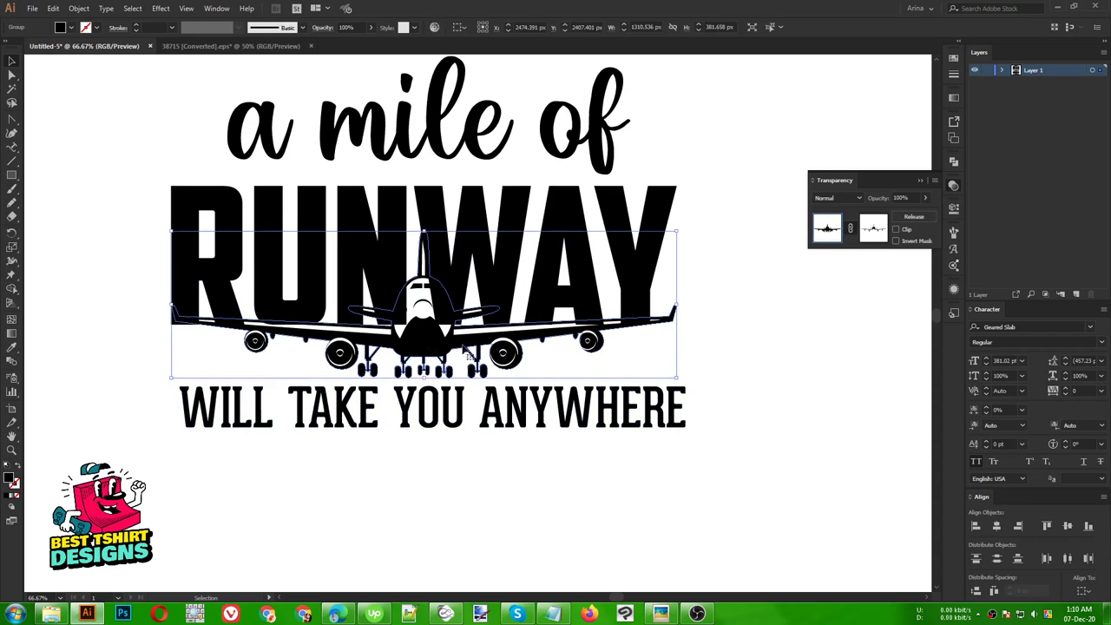
pyautogui.click(78, 8)
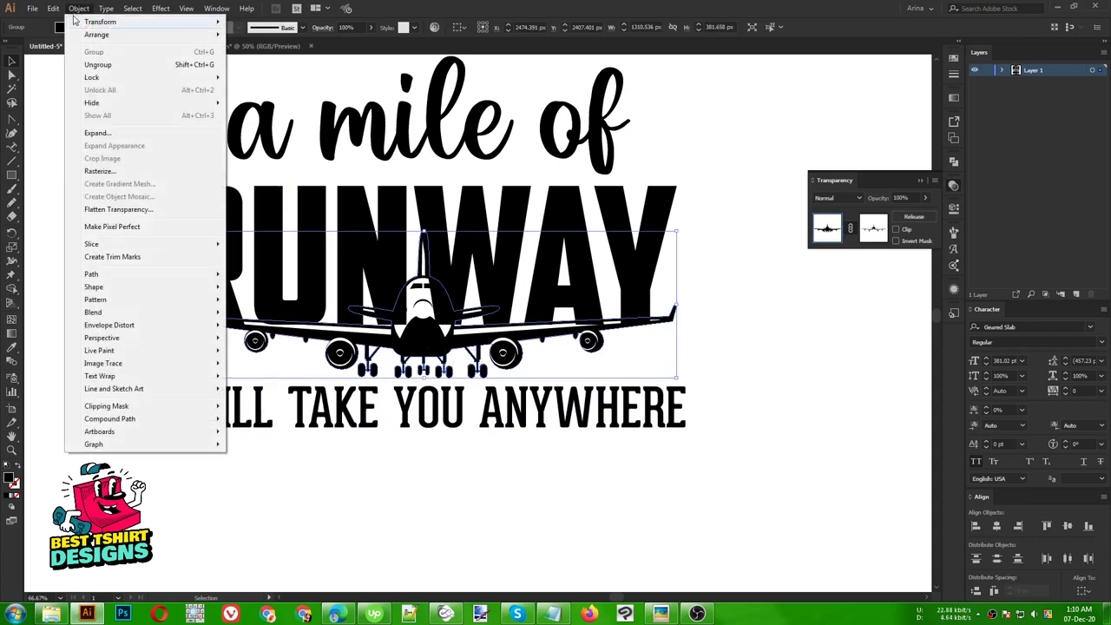
pyautogui.moveTo(95, 274)
pyautogui.click(270, 319)
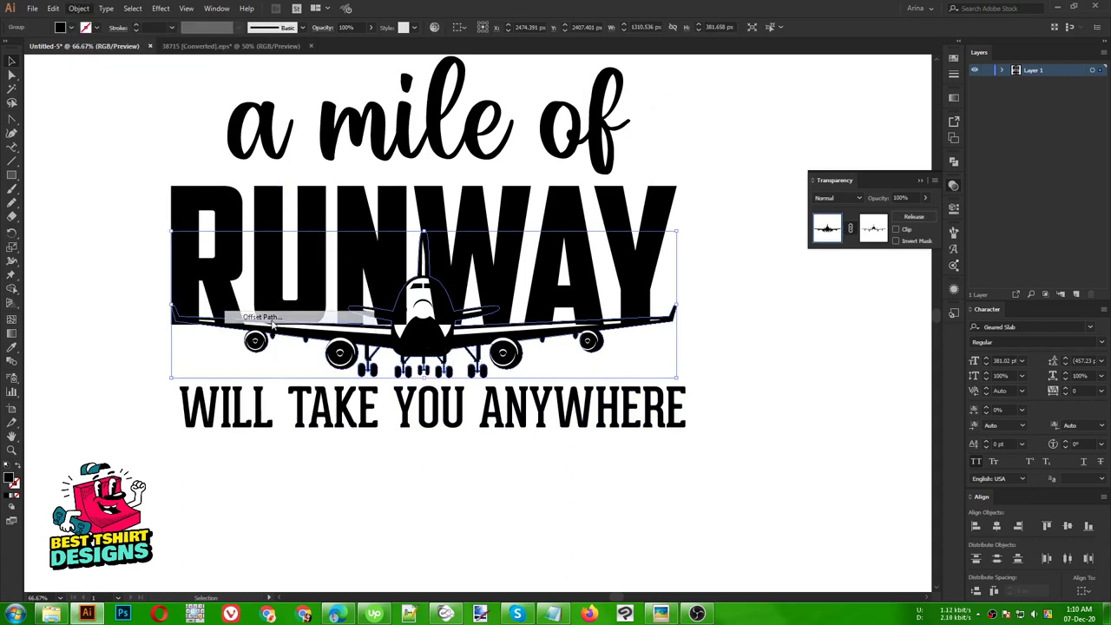
pyautogui.click(687, 203)
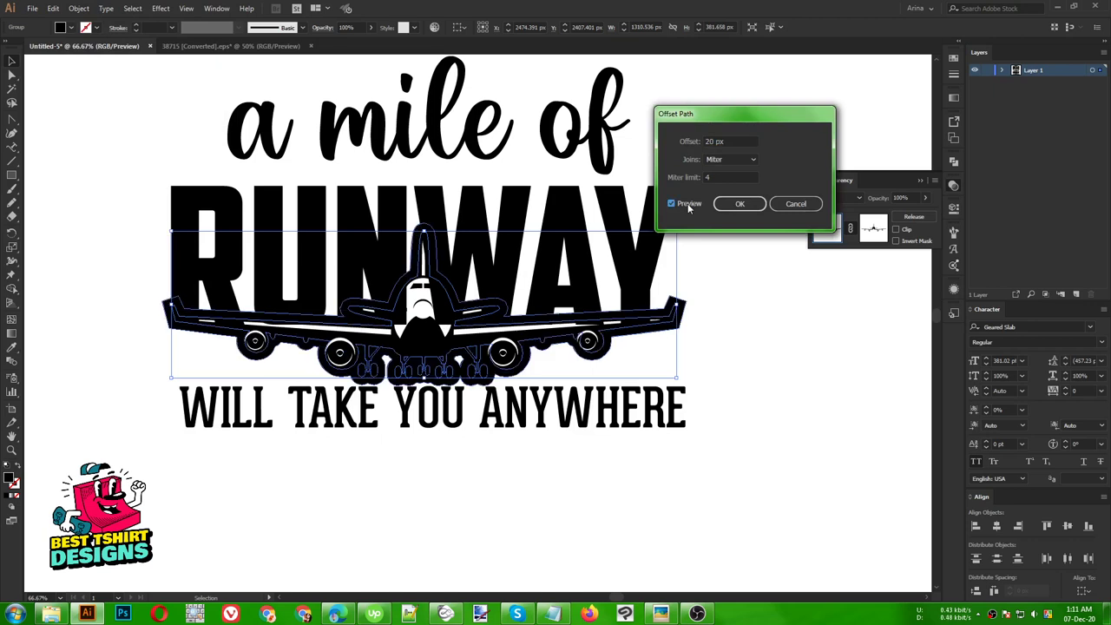
pyautogui.doubleClick(728, 140)
pyautogui.write('10')
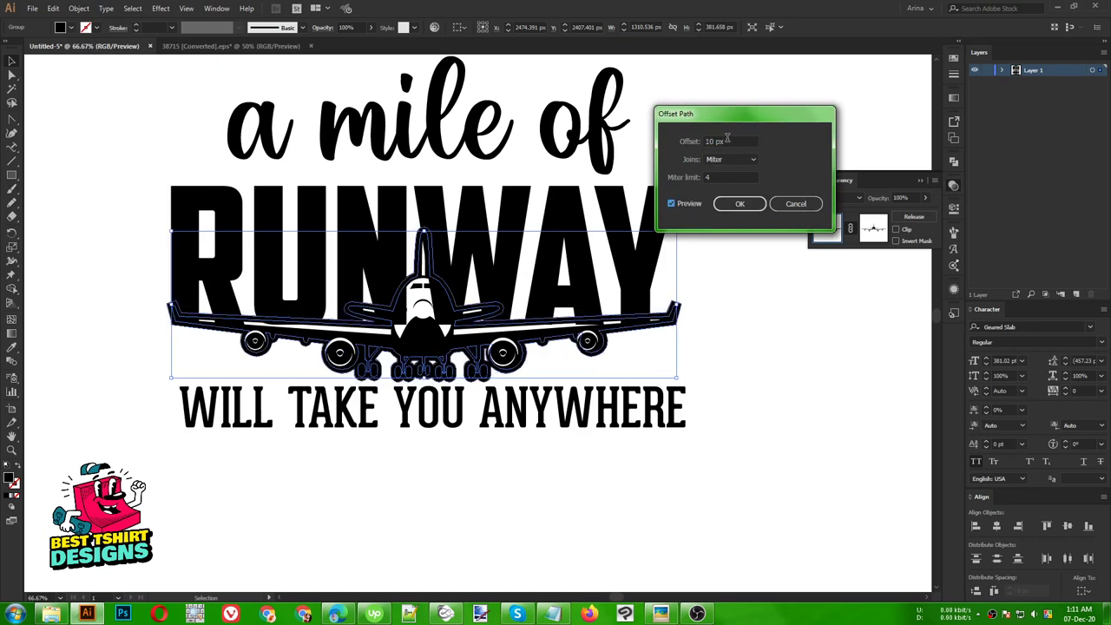
pyautogui.doubleClick(727, 140)
pyautogui.write('7')
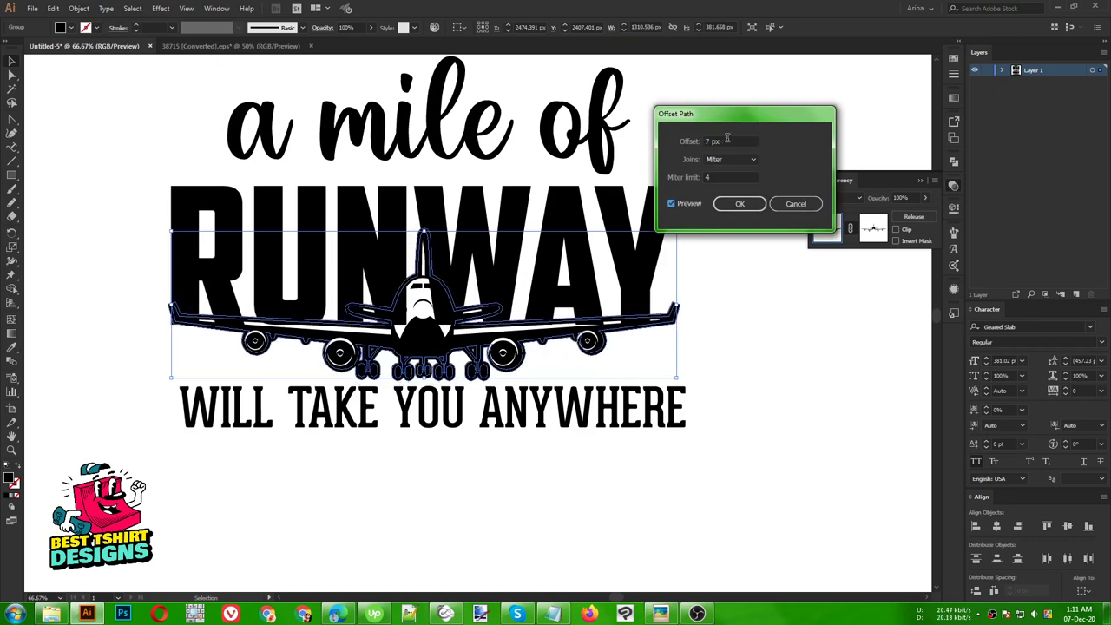
pyautogui.click(753, 204)
# Cut the airplane's offset outline and paste it in place into a new, non-clipping opacity mask on RUNWAY
pyautogui.press('a')
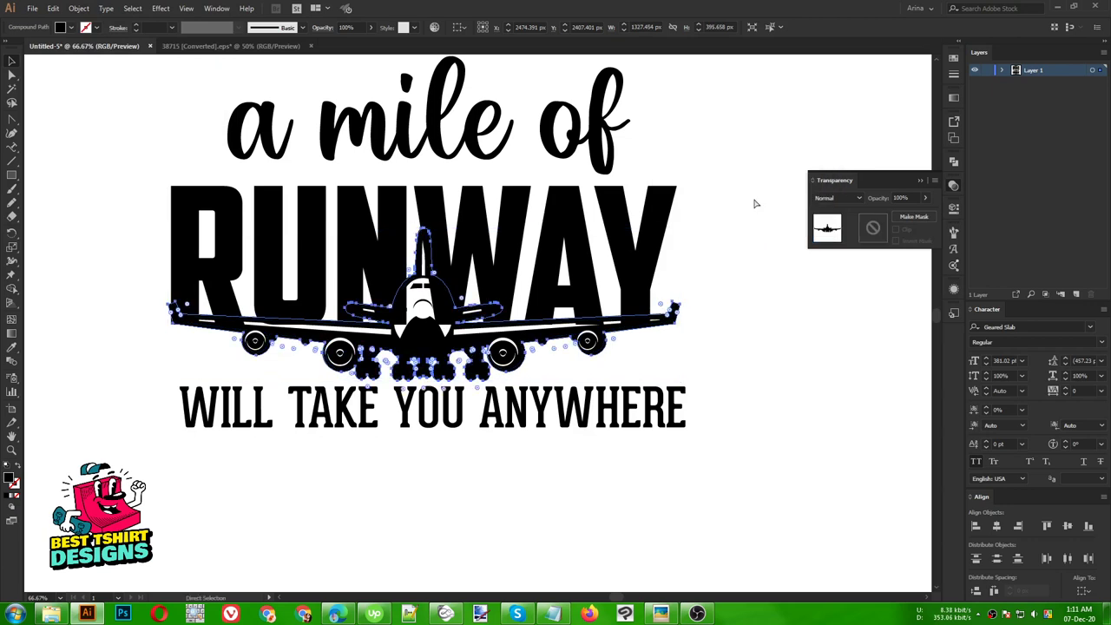
pyautogui.press('v')
pyautogui.click(561, 262)
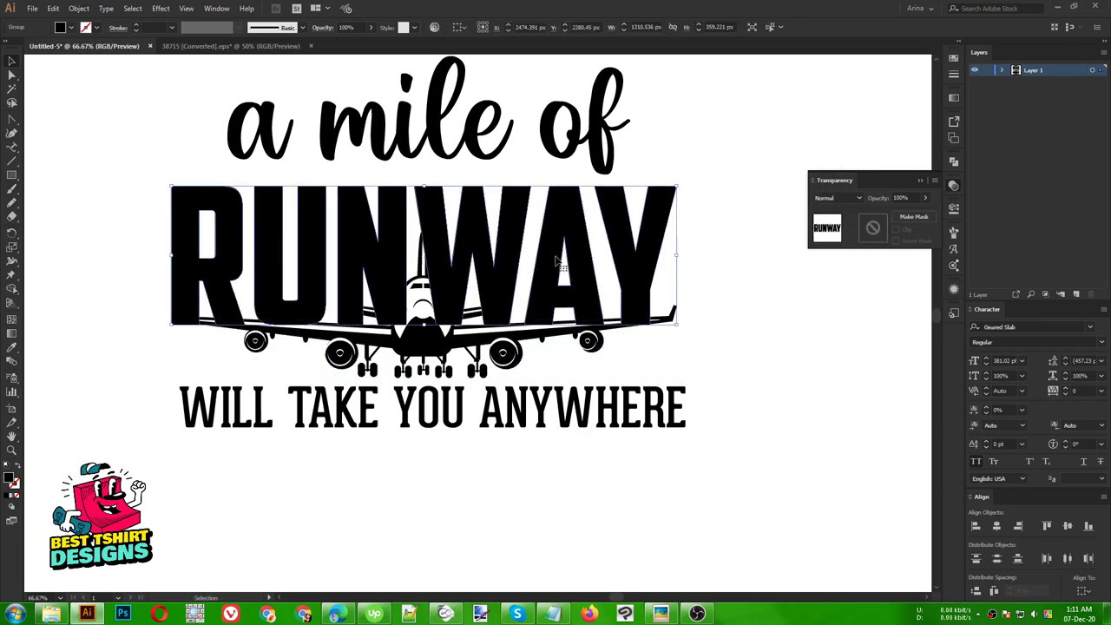
pyautogui.click(870, 228)
pyautogui.click(897, 230)
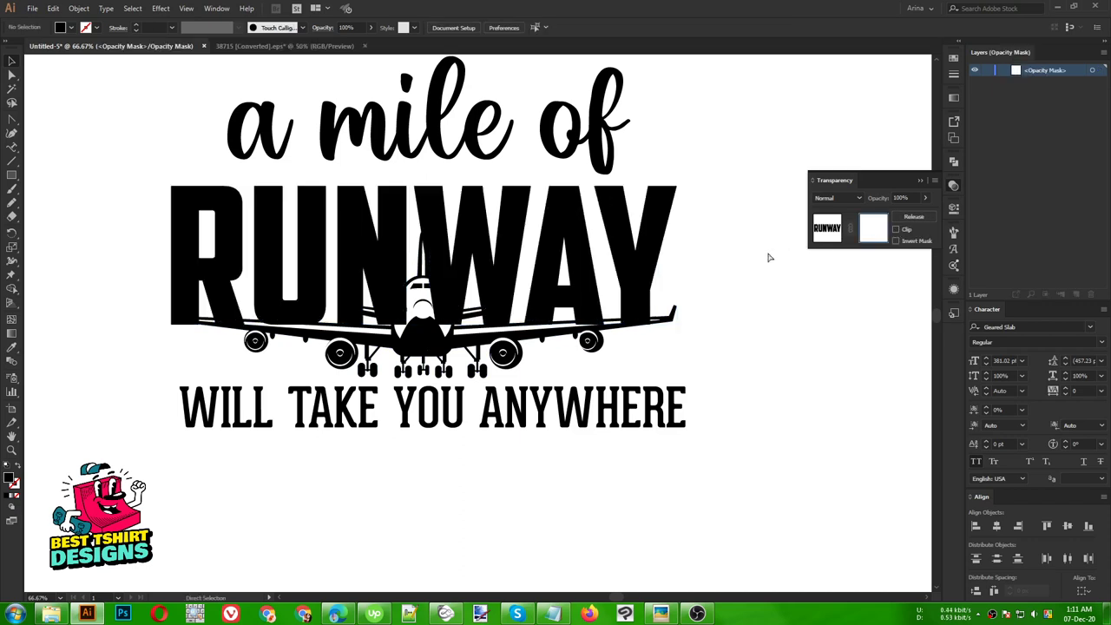
pyautogui.hotkey('ctrl', 'f')
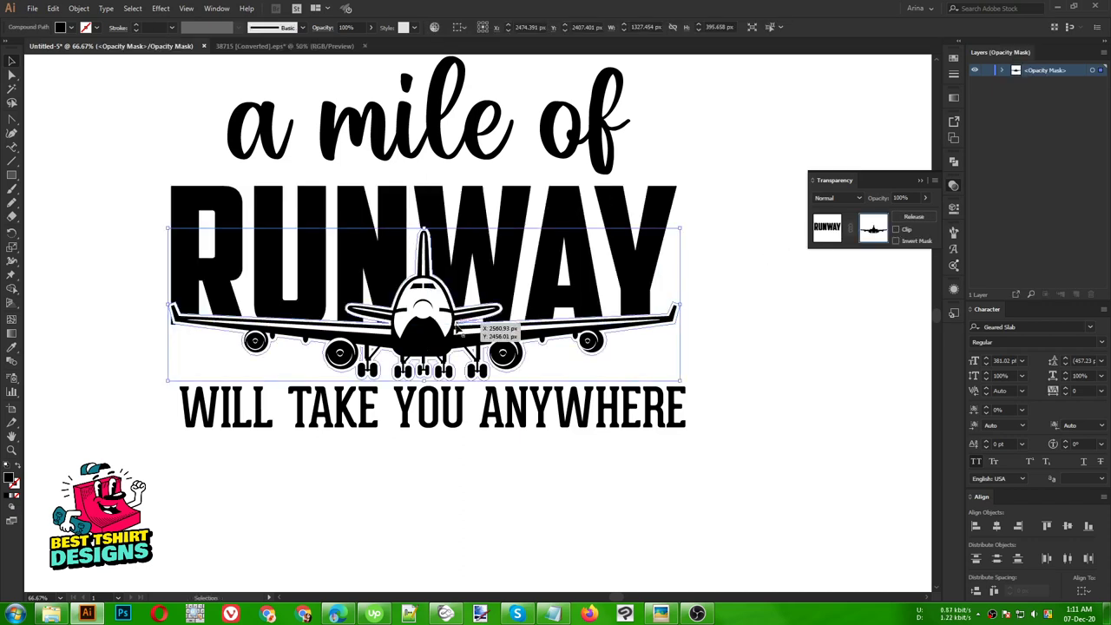
pyautogui.click(105, 325)
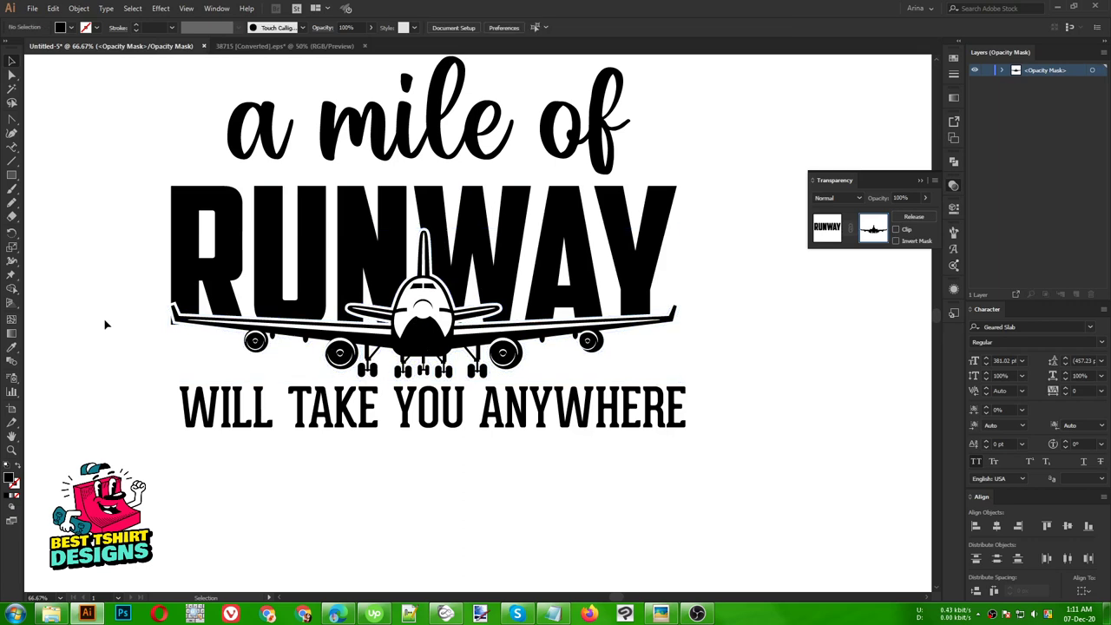
# Hide the leftover piece of the R below the wing tip with a Pencil shape in the opacity mask, and return to the artwork
pyautogui.scroll(3, 174, 339)
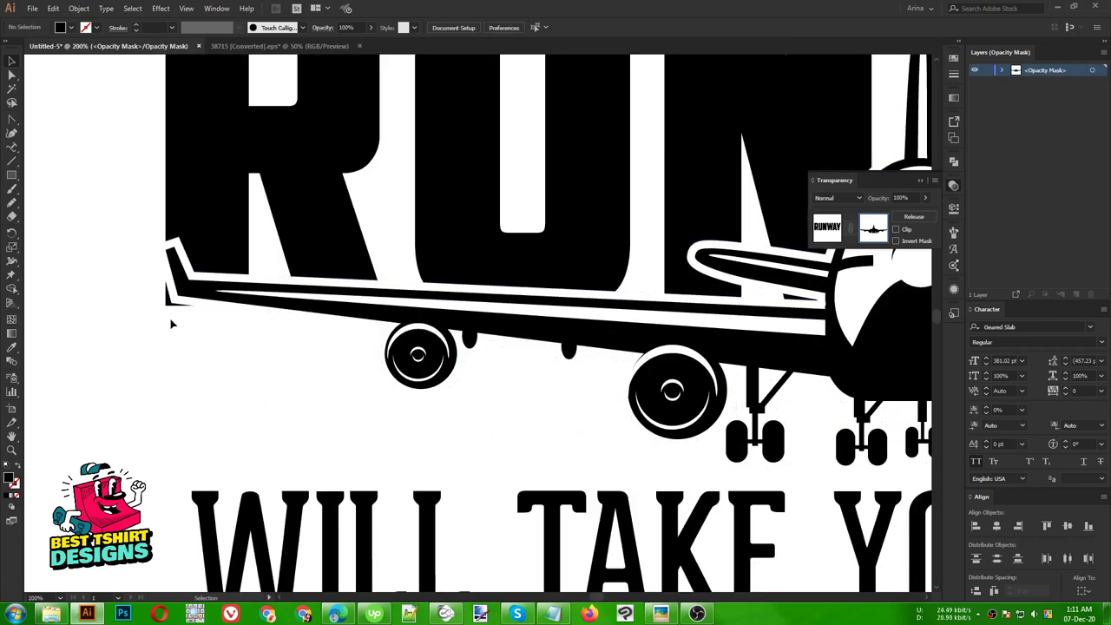
pyautogui.press('n')
pyautogui.moveTo(189, 280)
pyautogui.mouseDown()
pyautogui.moveTo(149, 267)
pyautogui.moveTo(139, 325)
pyautogui.moveTo(180, 338)
pyautogui.mouseUp()
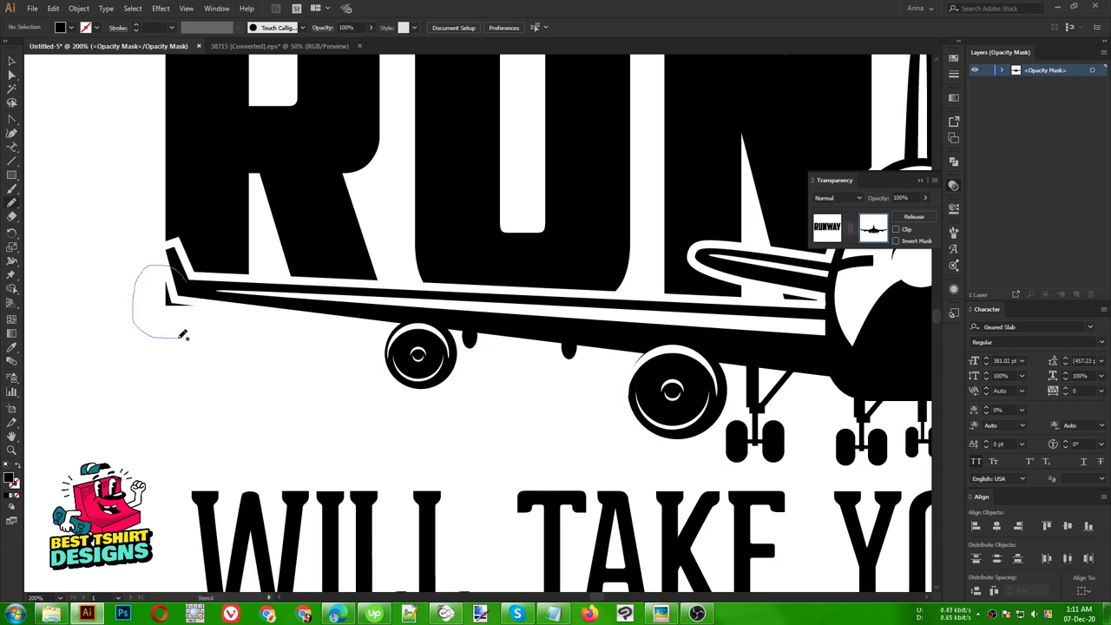
pyautogui.moveTo(164, 259); pyautogui.dragTo(139, 267)
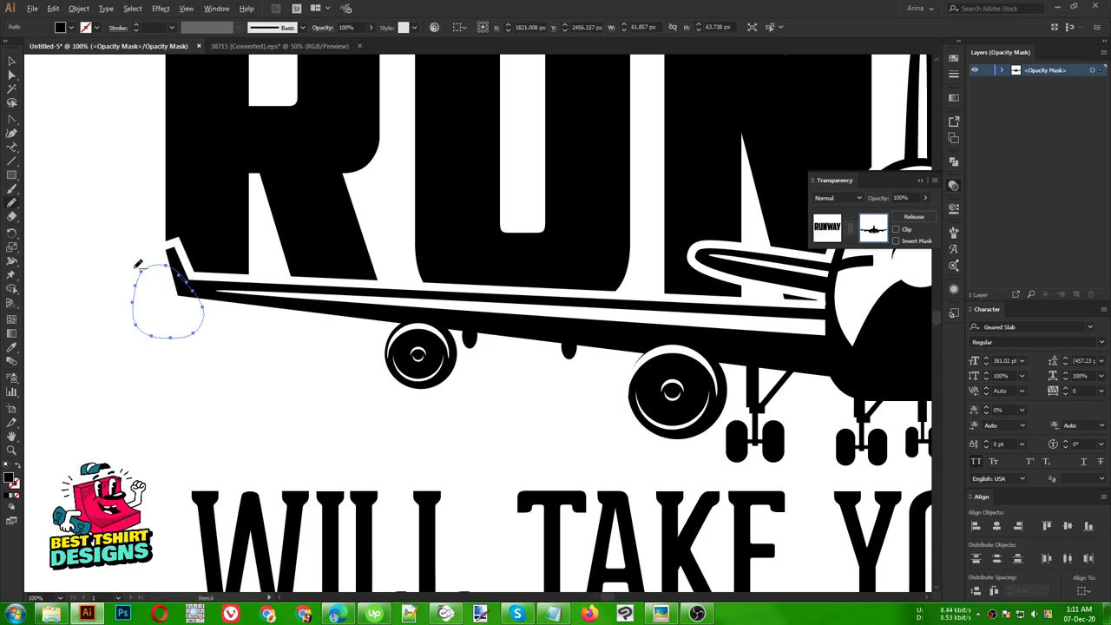
pyautogui.hotkey('ctrl', '-')
pyautogui.press('v')
pyautogui.click(147, 293)
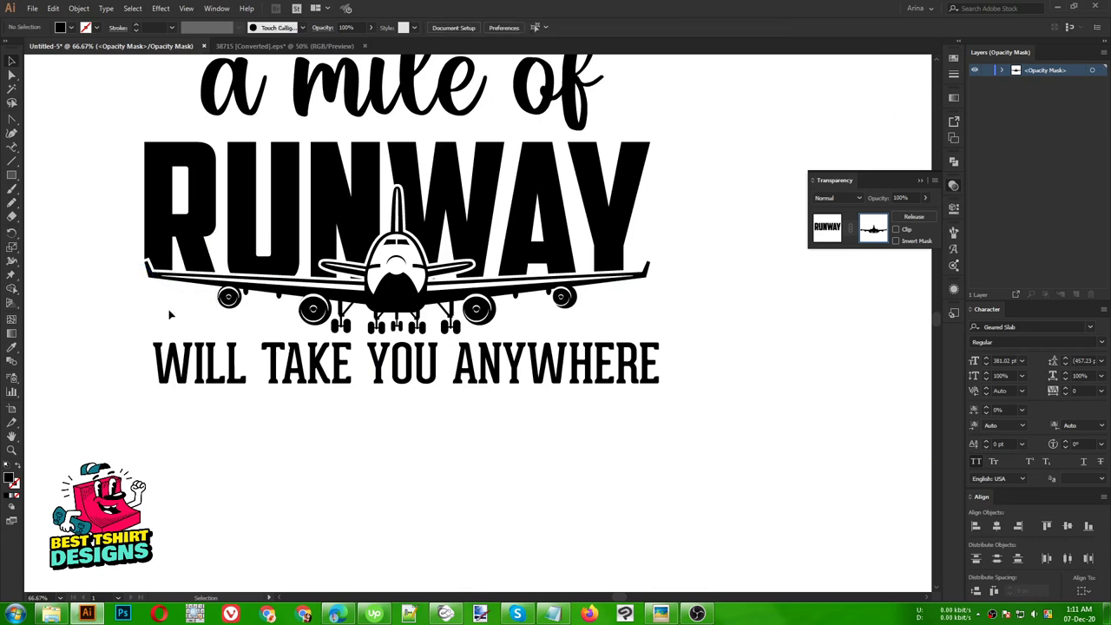
pyautogui.scroll(-1, 198, 313)
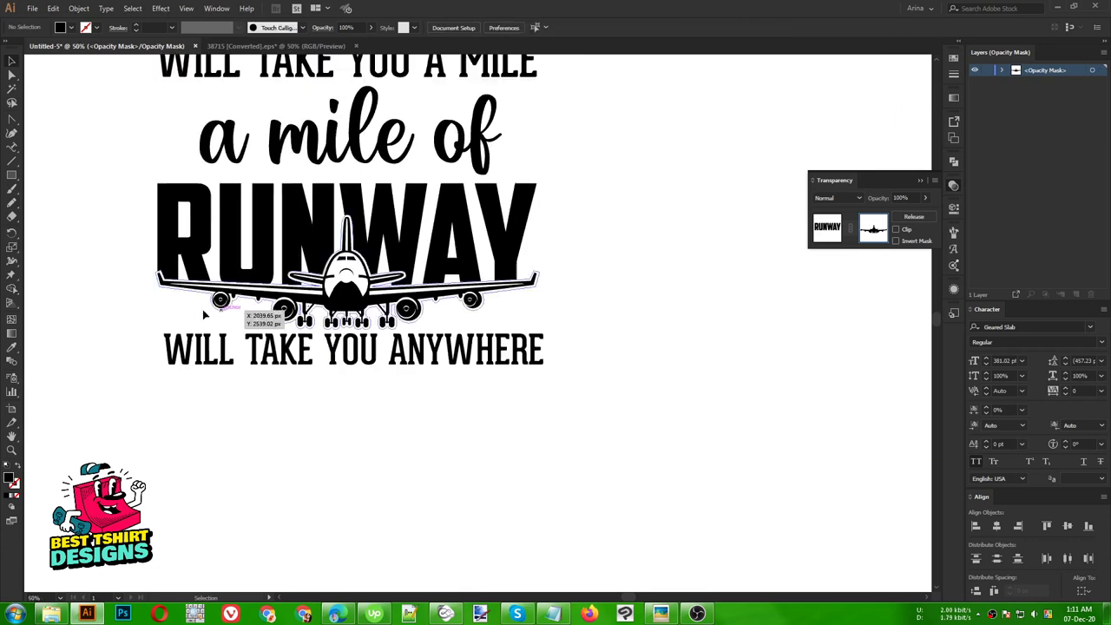
pyautogui.click(827, 230)
pyautogui.click(429, 441)
# Move the WILL TAKE YOU ANYWHERE line down about 57 px to open a gap below the airplane
pyautogui.scroll(2, 429, 443)
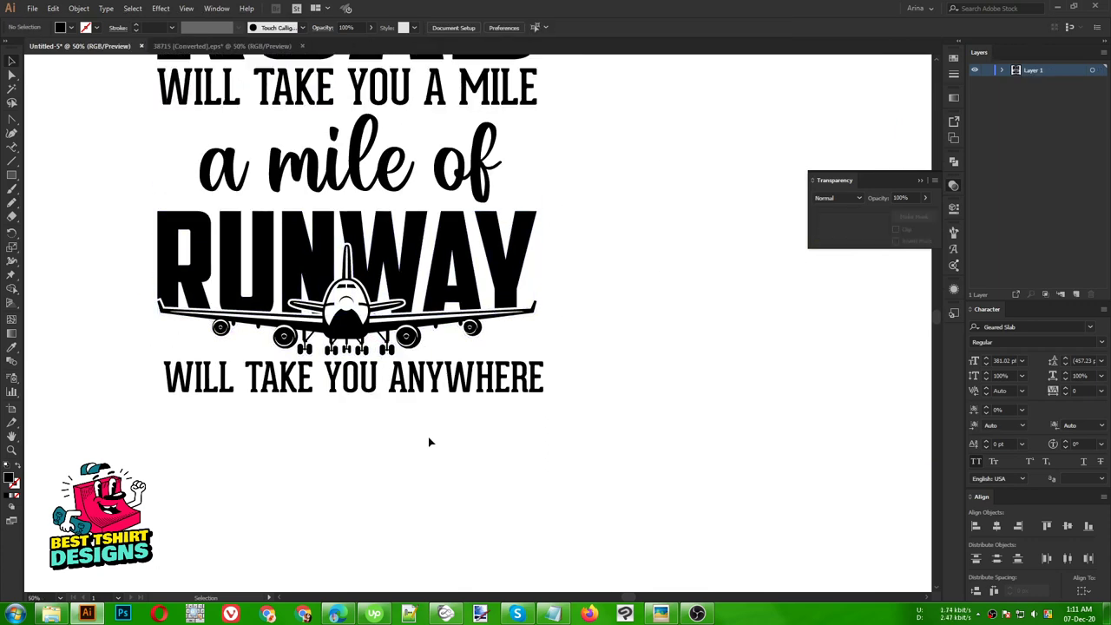
pyautogui.scroll(1, 429, 442)
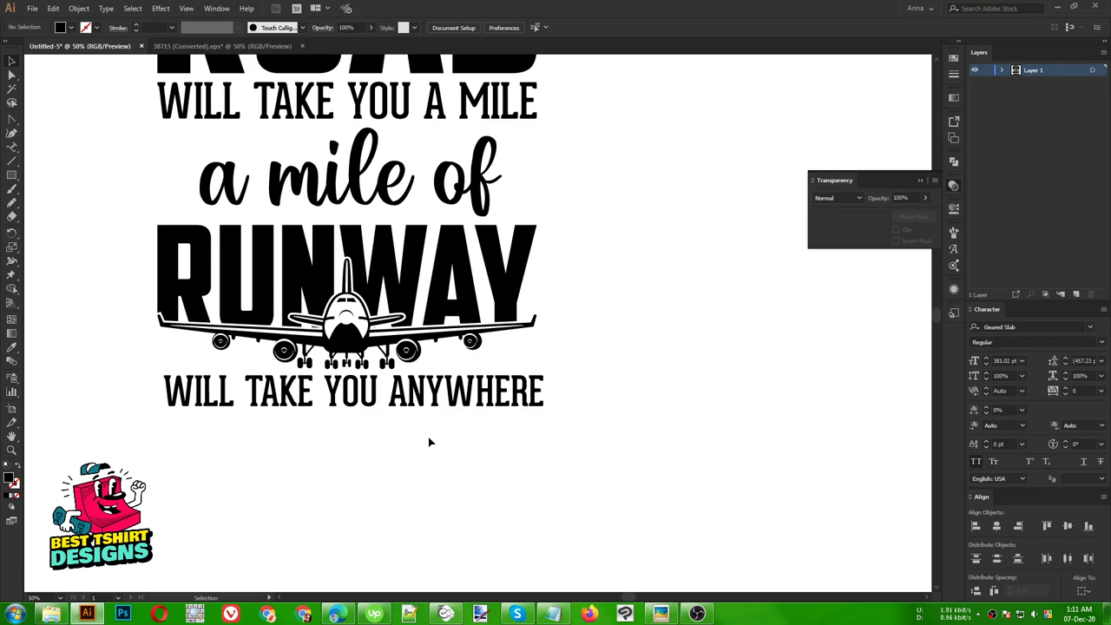
pyautogui.scroll(1, 429, 442)
pyautogui.click(392, 414)
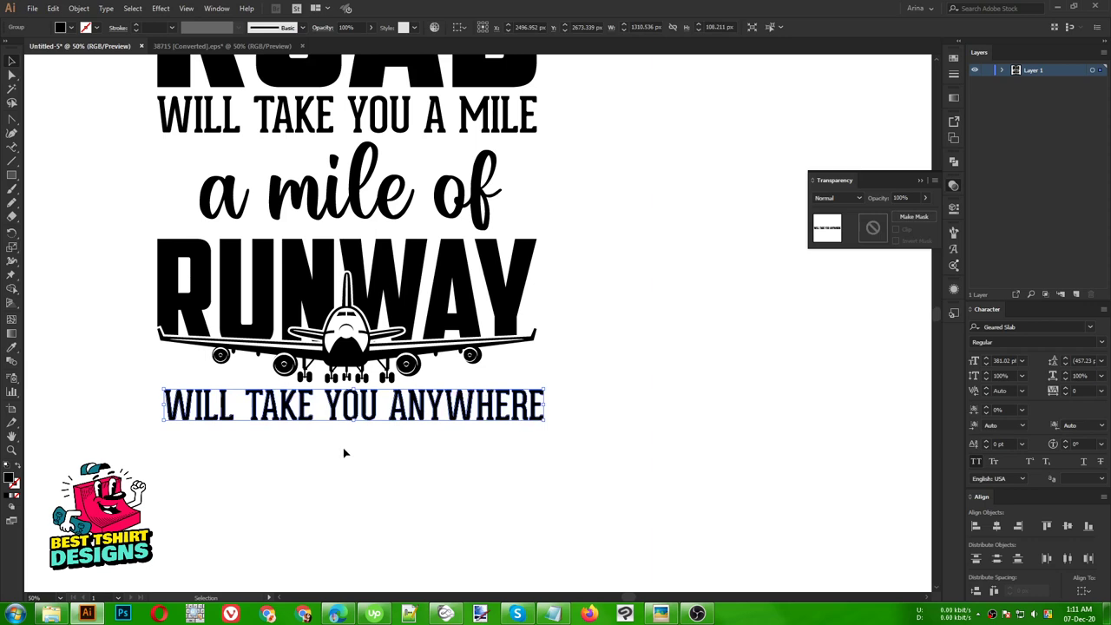
pyautogui.press('Down')
pyautogui.press('Down')
pyautogui.press('Down')
pyautogui.press('Down')
pyautogui.press('Down')
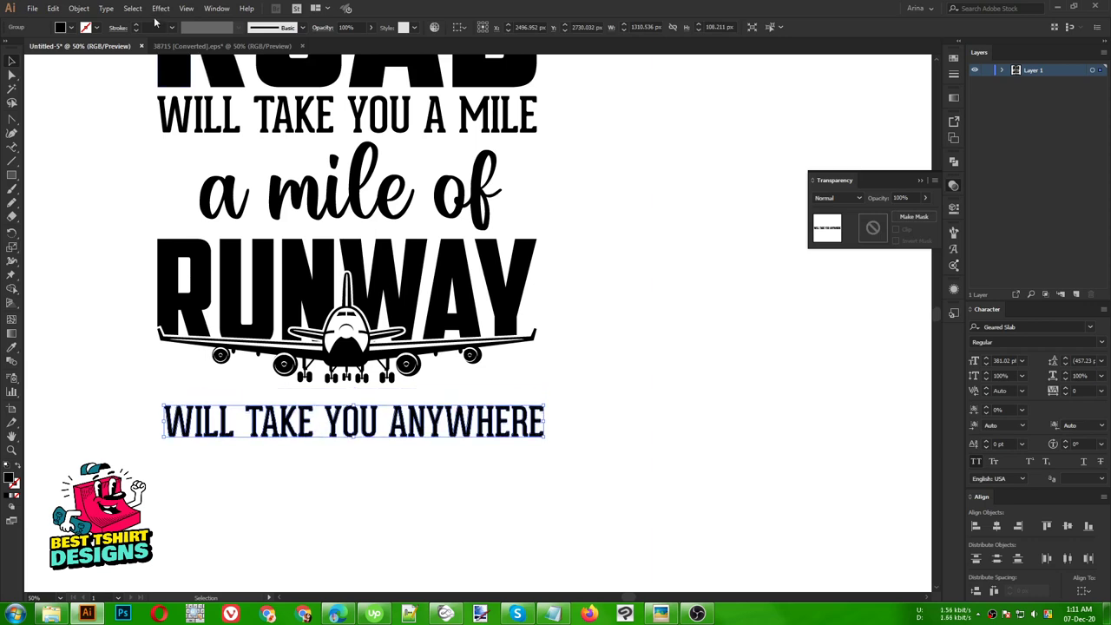
# Apply an Arc Upper warp to the WILL TAKE YOU ANYWHERE line with a horizontal bend of -10%
pyautogui.click(161, 8)
pyautogui.moveTo(234, 158)
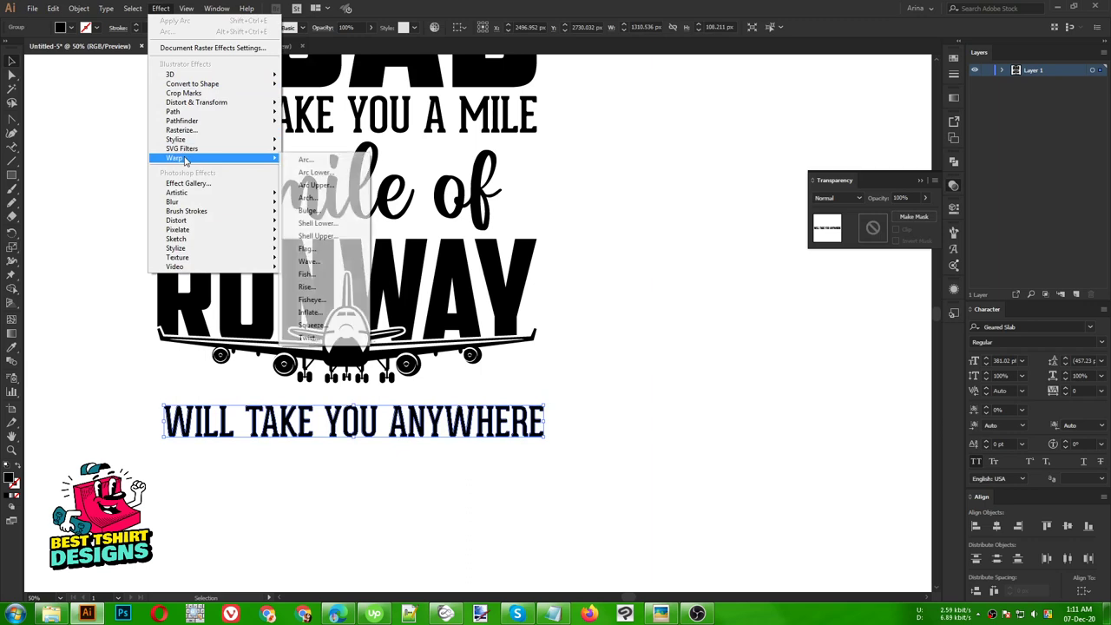
pyautogui.click(317, 185)
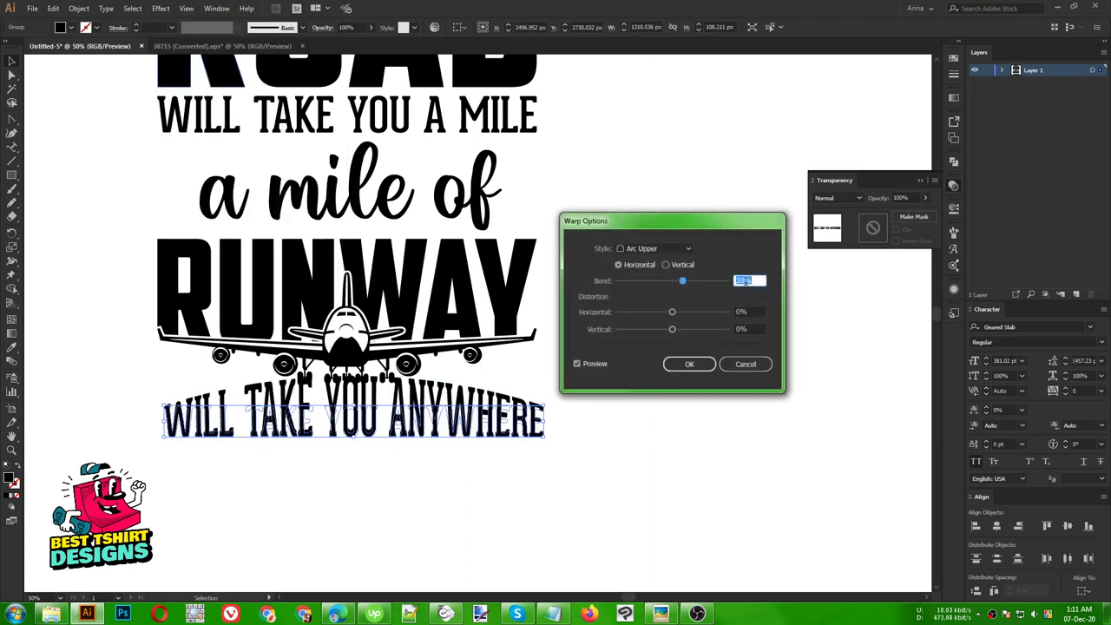
pyautogui.scroll(-5, 744, 281)
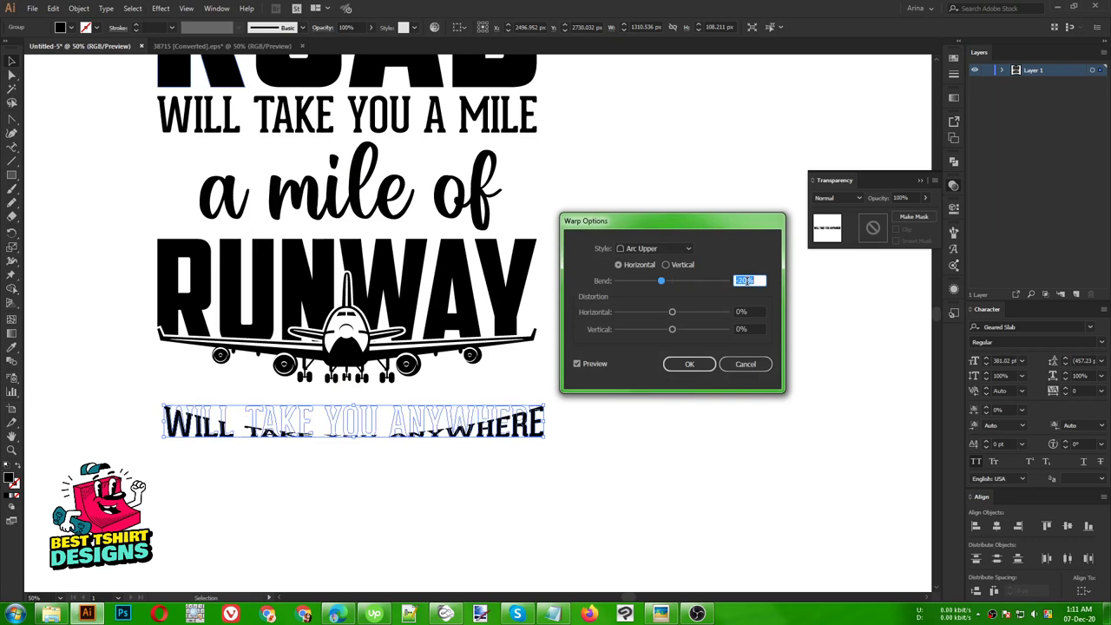
pyautogui.click(689, 364)
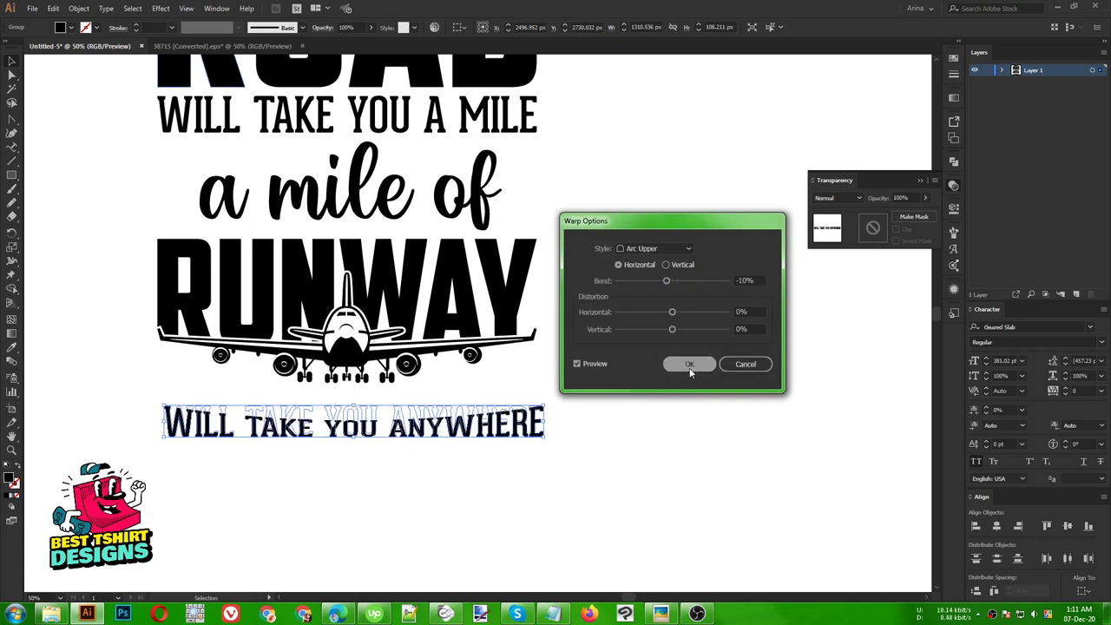
# Stretch the warped WILL TAKE YOU ANYWHERE line upward to a height of about 223 px and expand its appearance
pyautogui.moveTo(353, 404); pyautogui.dragTo(354, 378)
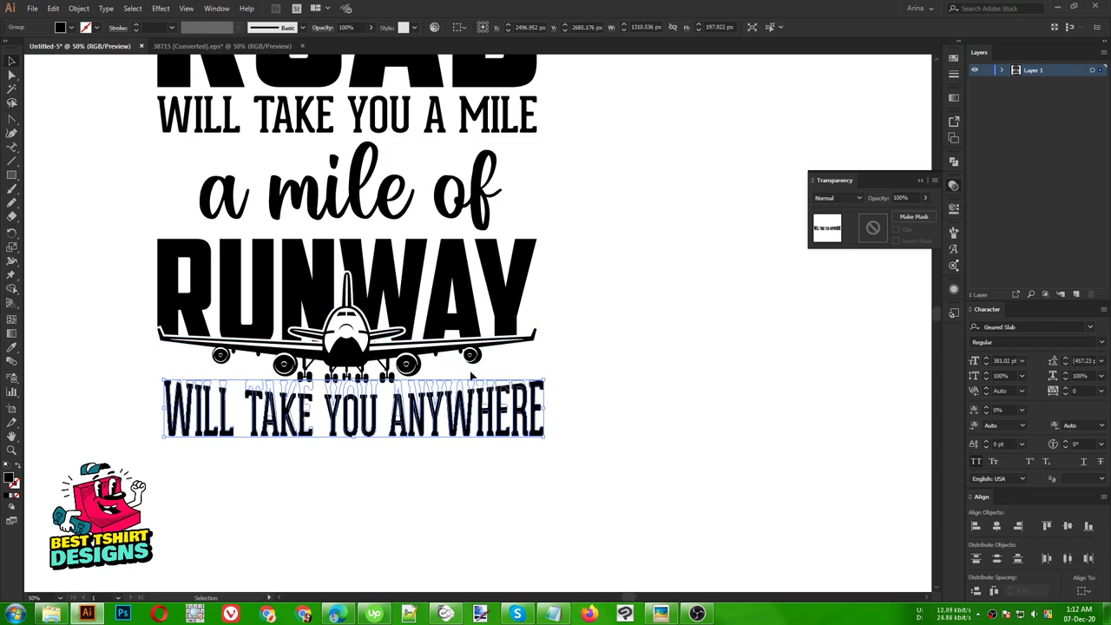
pyautogui.moveTo(353, 380); pyautogui.dragTo(357, 371)
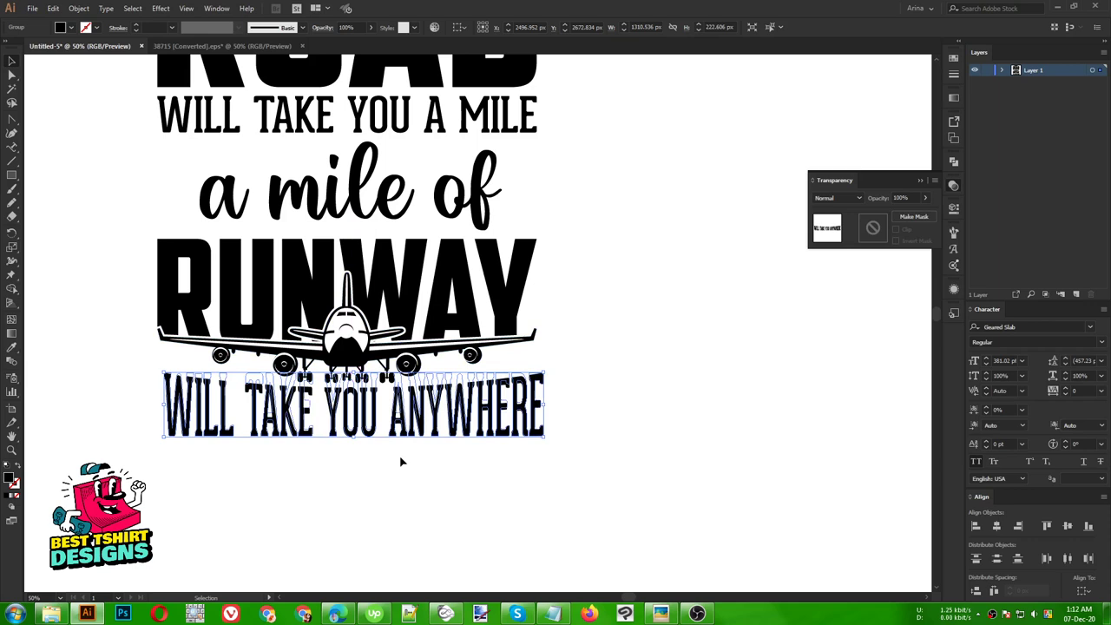
pyautogui.click(78, 8)
pyautogui.click(104, 146)
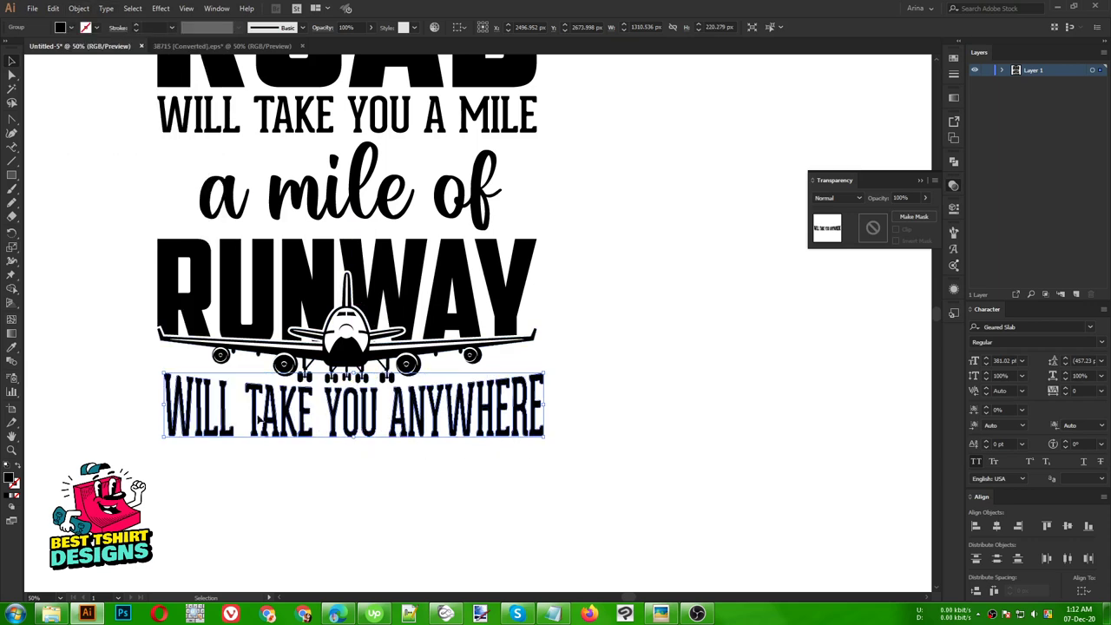
# Try to stretch the letters of WILL upward toward the wing, inside the group's isolation mode, to a height of about 268 px
pyautogui.scroll(2, 165, 406)
pyautogui.scroll(-1, 303, 395)
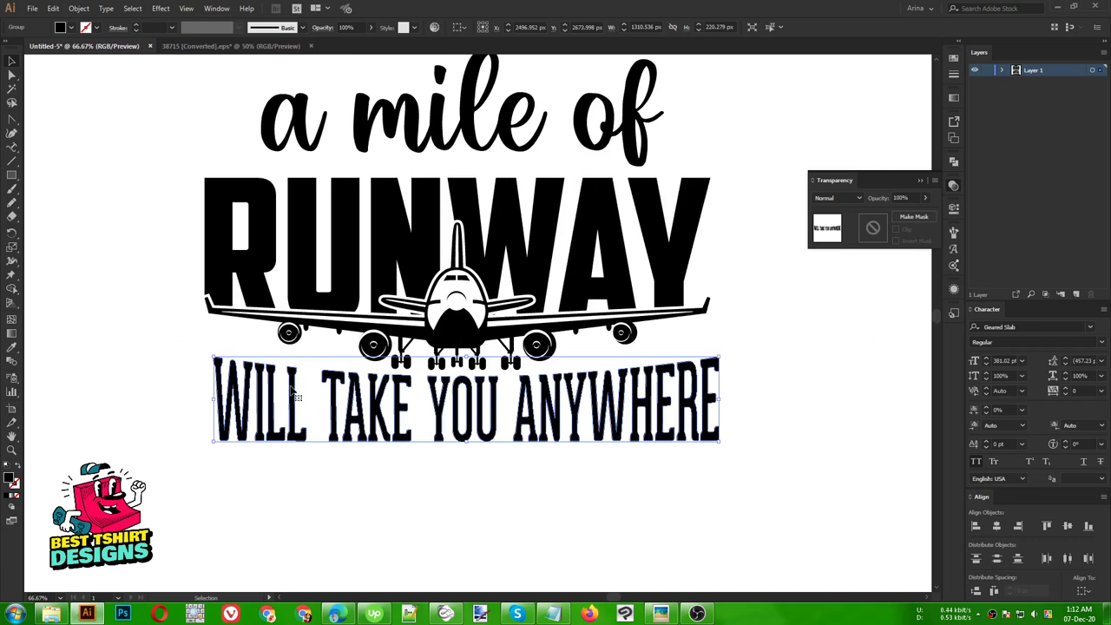
pyautogui.doubleClick(295, 396)
pyautogui.moveTo(186, 351); pyautogui.dragTo(298, 403)
pyautogui.moveTo(260, 354); pyautogui.dragTo(260, 338)
pyautogui.moveTo(367, 409); pyautogui.dragTo(277, 409)
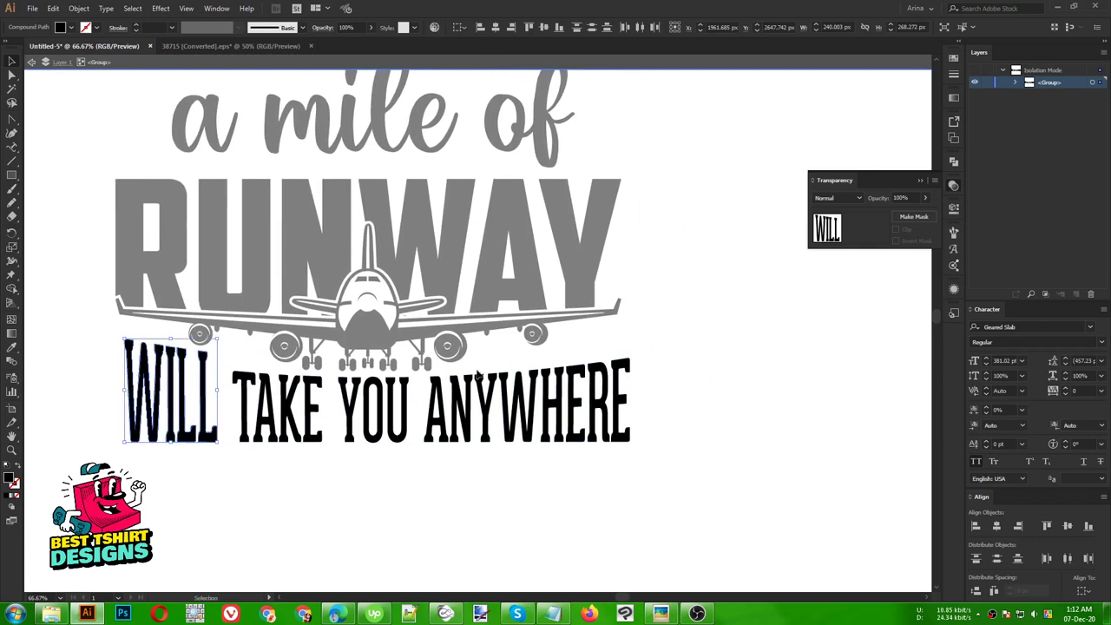
# Try to stretch the letters YWHERE upward to a height of about 267 px and raise the neighbouring N's top slightly
pyautogui.moveTo(645, 390); pyautogui.dragTo(552, 338)
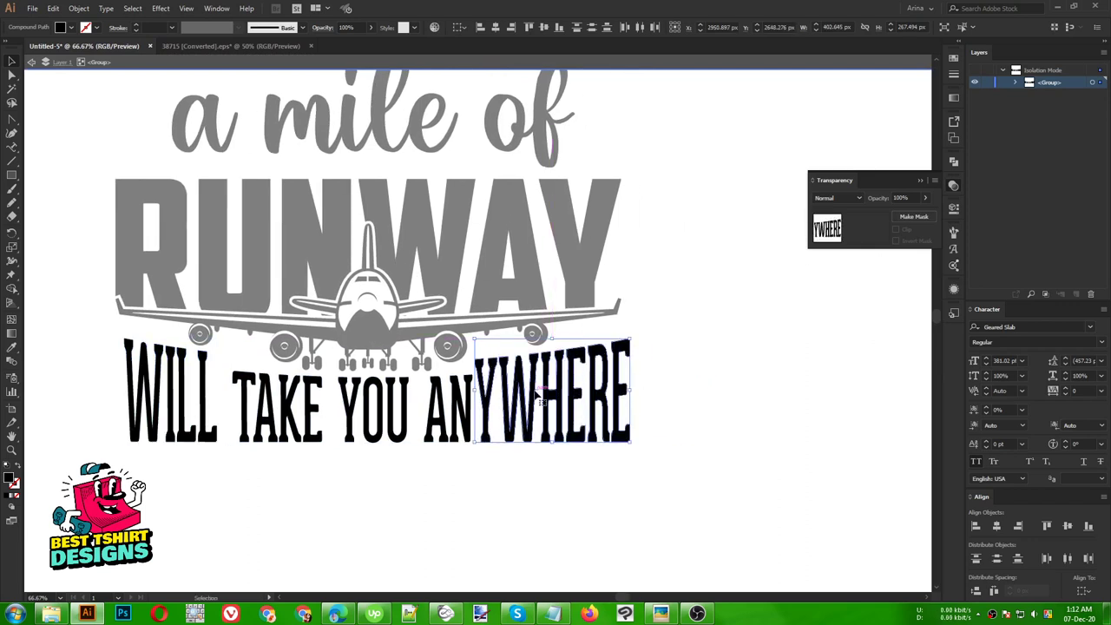
pyautogui.click(524, 494)
pyautogui.click(466, 377)
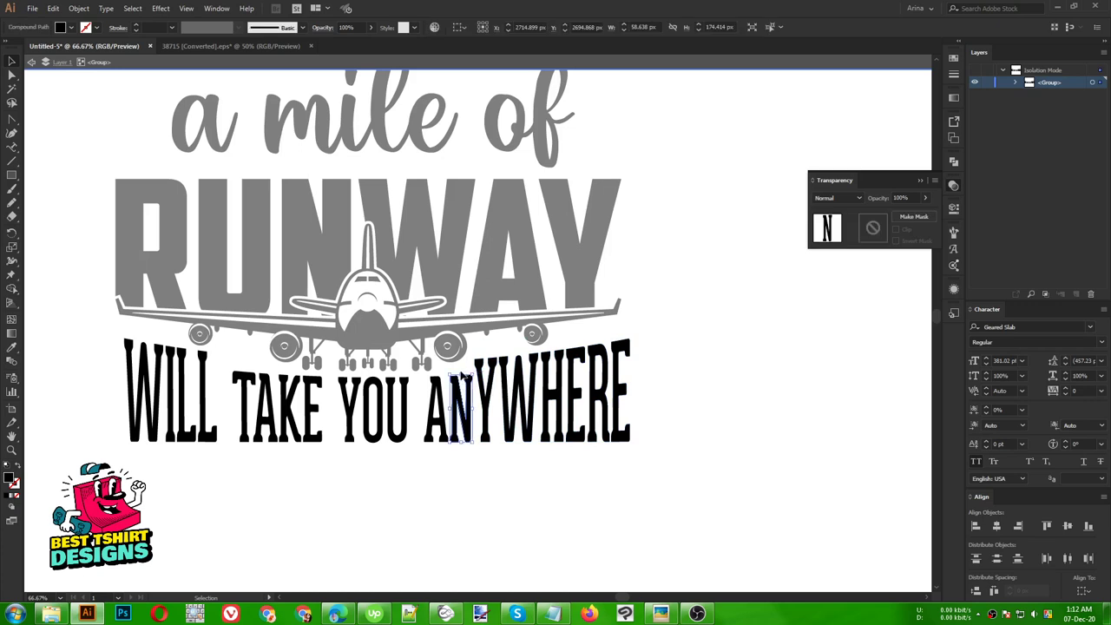
pyautogui.moveTo(461, 375); pyautogui.dragTo(461, 365)
pyautogui.click(525, 490)
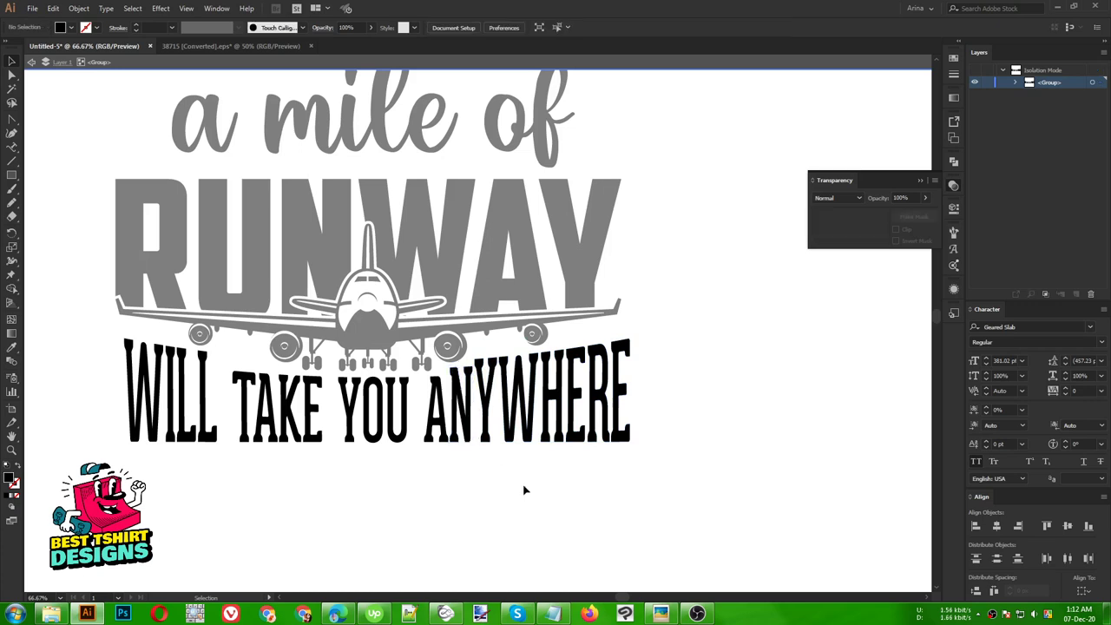
# Try to stretch the T of TAKE upward to a height of about 219 px
pyautogui.scroll(-1, 478, 469)
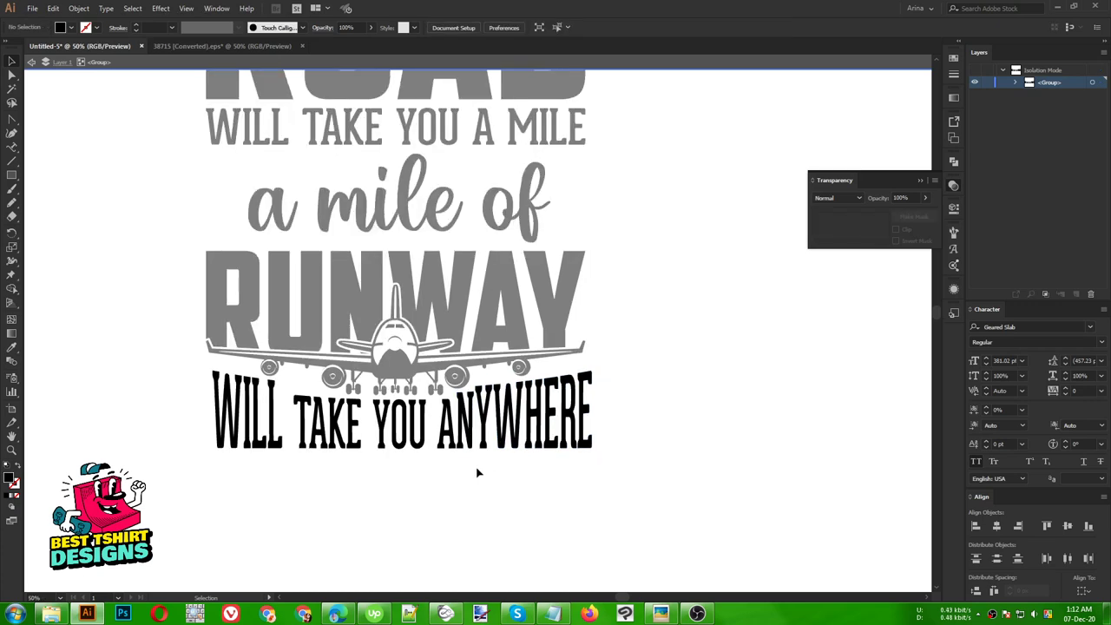
pyautogui.scroll(1, 279, 387)
pyautogui.click(314, 406)
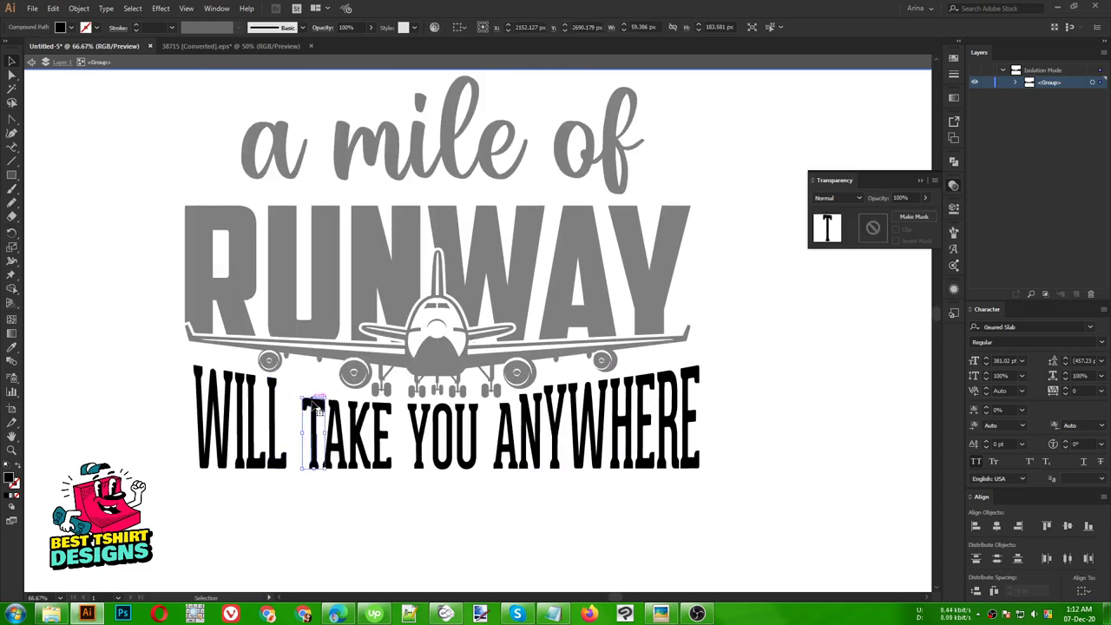
pyautogui.moveTo(313, 397); pyautogui.dragTo(314, 385)
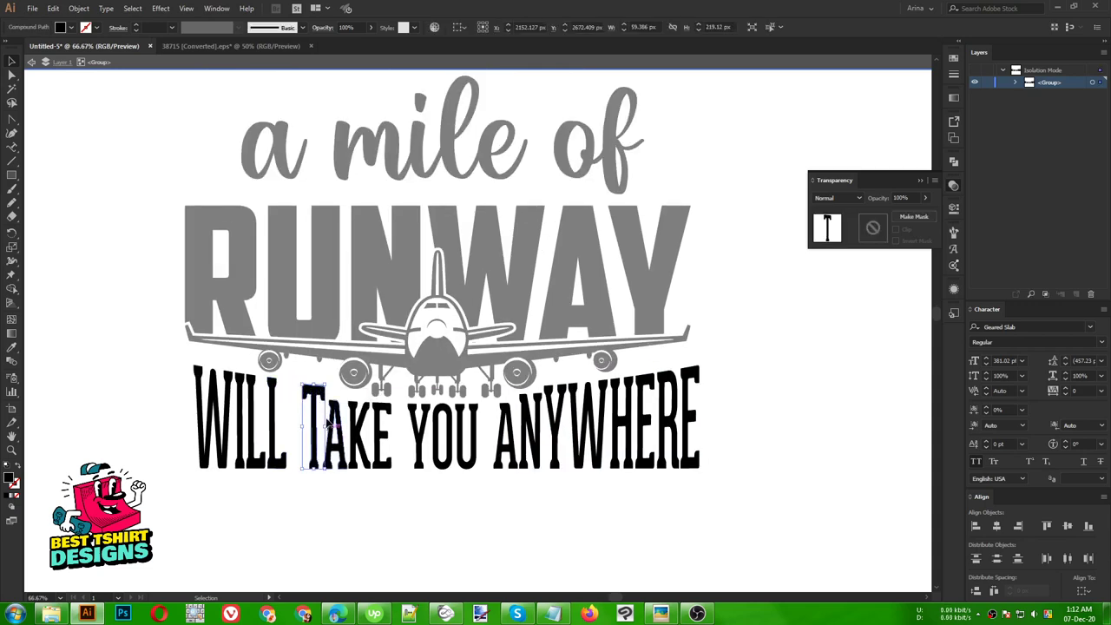
pyautogui.click(433, 515)
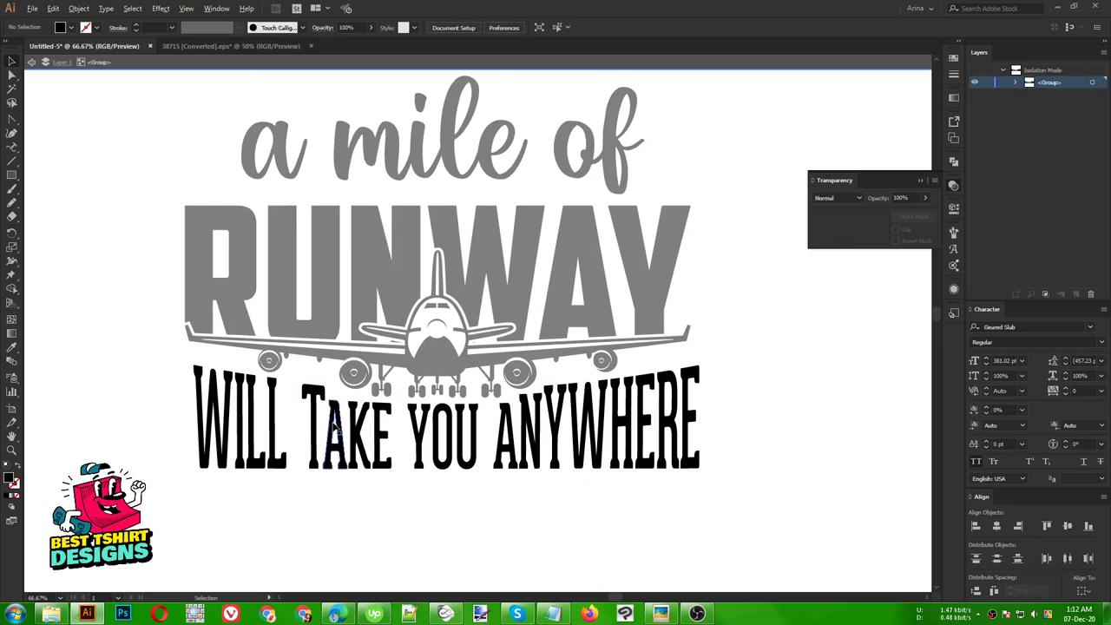
# Leave isolation mode and undo the letter stretching and the Arc Upper warp of the WILL TAKE YOU ANYWHERE line
pyautogui.scroll(-1, 337, 430)
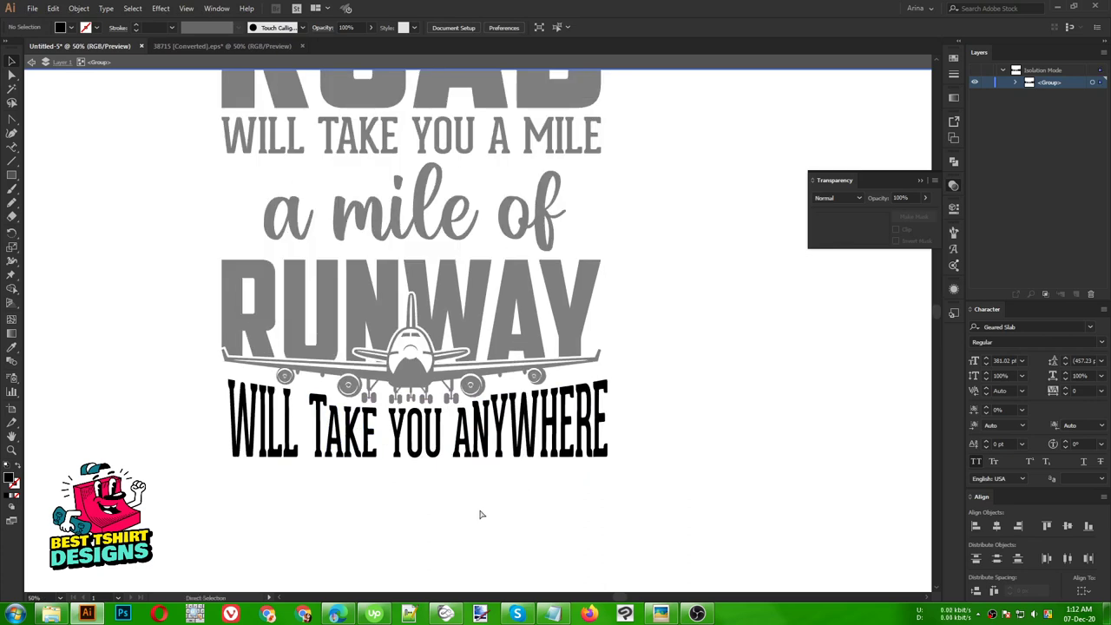
pyautogui.doubleClick(482, 514)
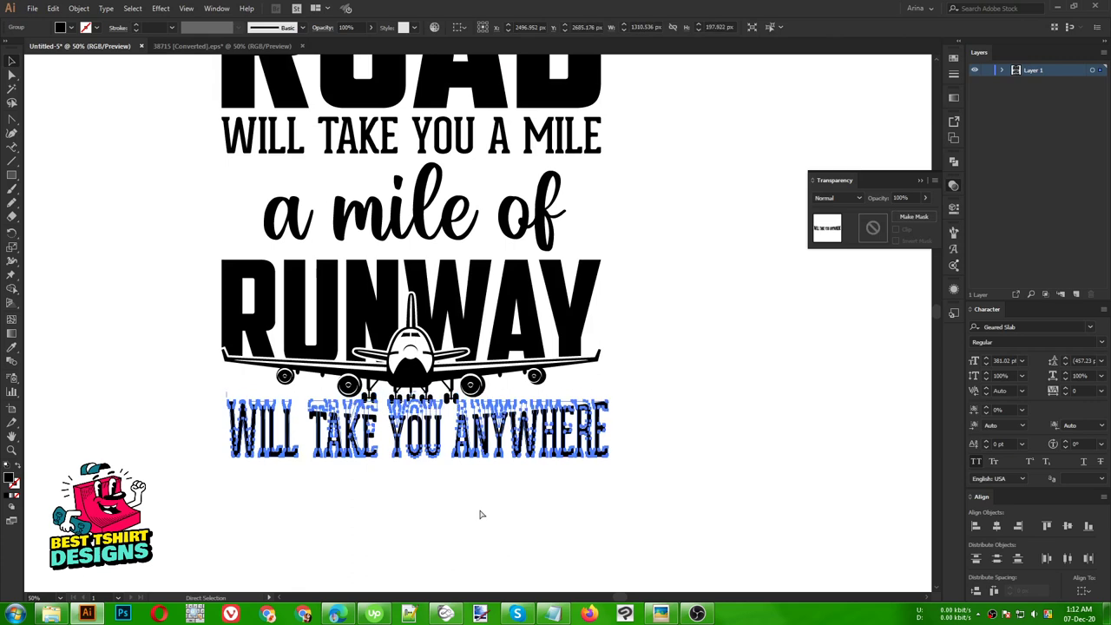
pyautogui.hotkey('ctrl', 'z')
pyautogui.hotkey('ctrl', 'z')
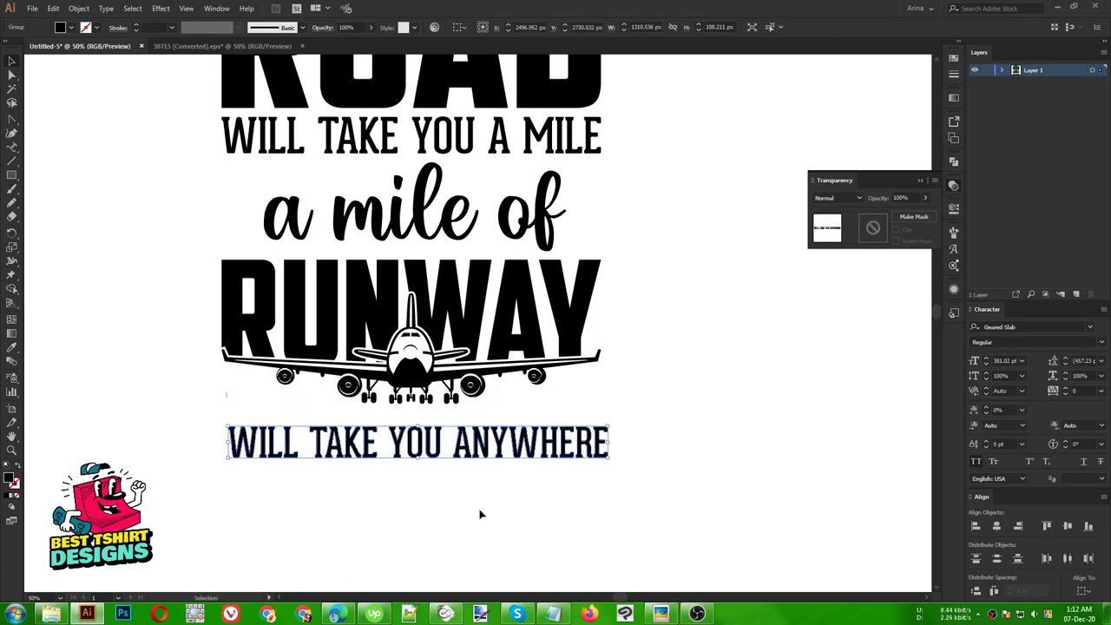
pyautogui.click(482, 514)
# Move the flat WILL TAKE YOU ANYWHERE line out of the design, about 1175 px right and 287 px down
pyautogui.scroll(-1, 388, 472)
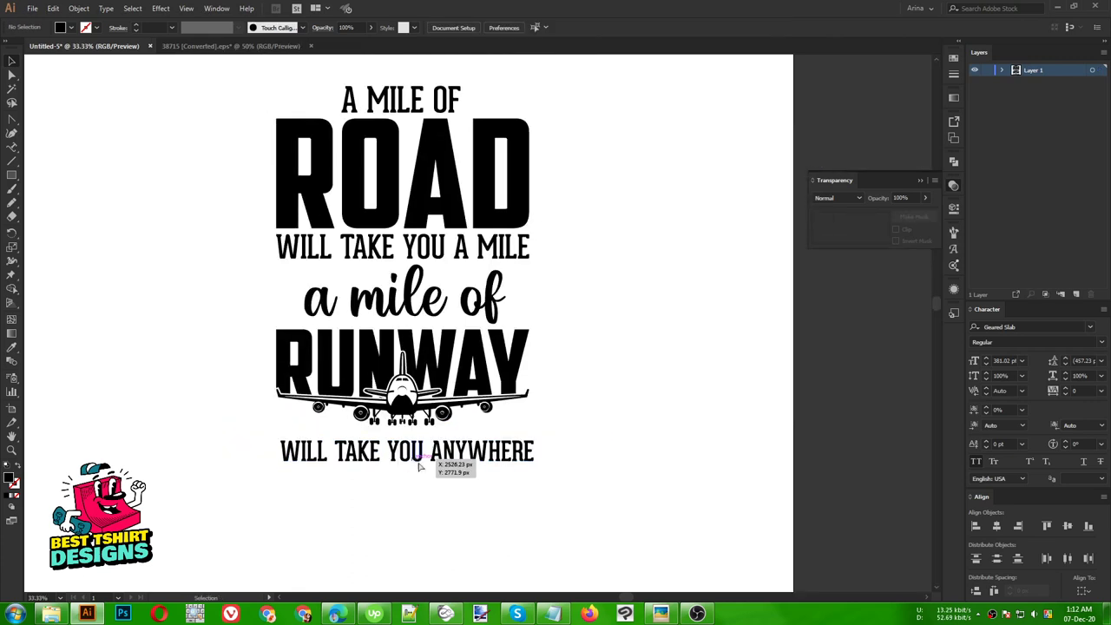
pyautogui.moveTo(415, 450); pyautogui.dragTo(641, 511)
pyautogui.scroll(1, 402, 447)
pyautogui.scroll(-1, 402, 447)
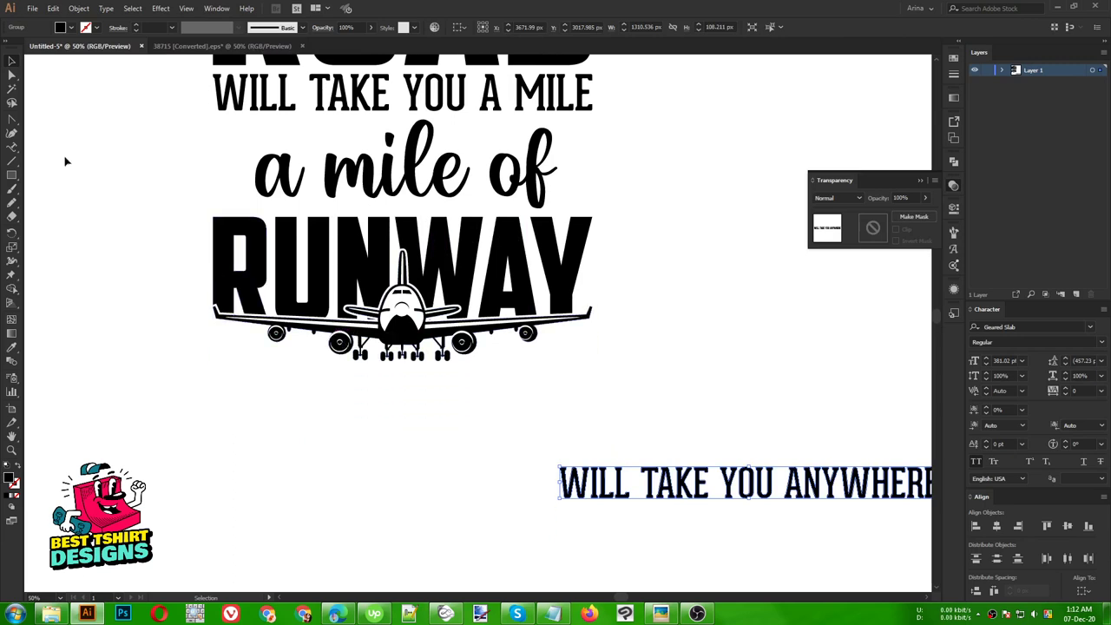
# Draw an open Pen path below the airplane with a left edge about 252 px high and a RUNWAY-wide bottom edge of about 1310 px
pyautogui.click(12, 119)
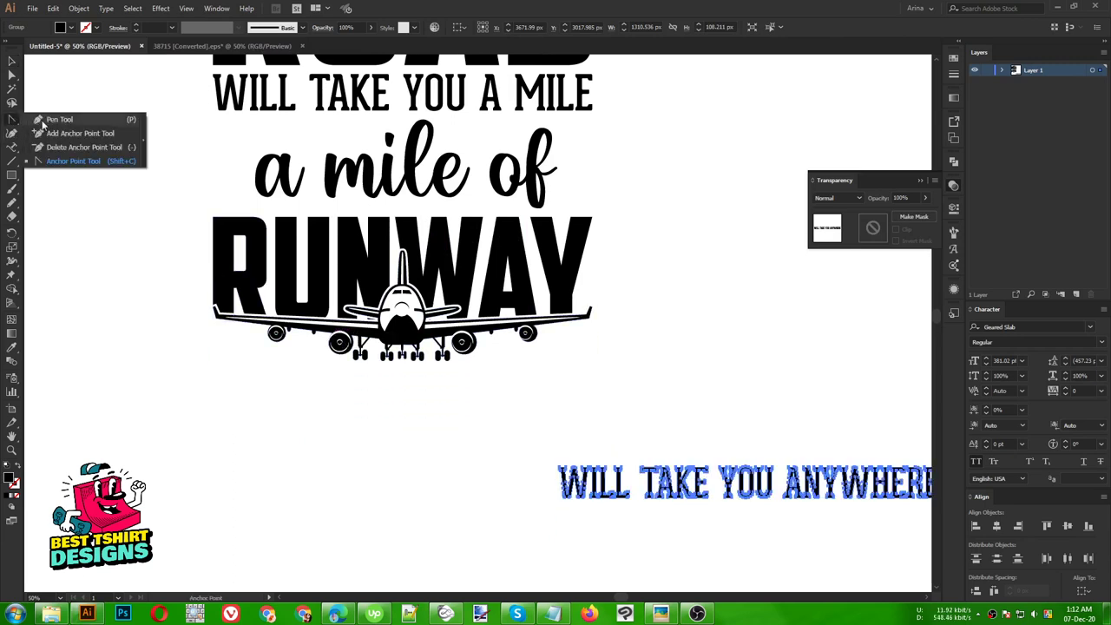
pyautogui.click(213, 348)
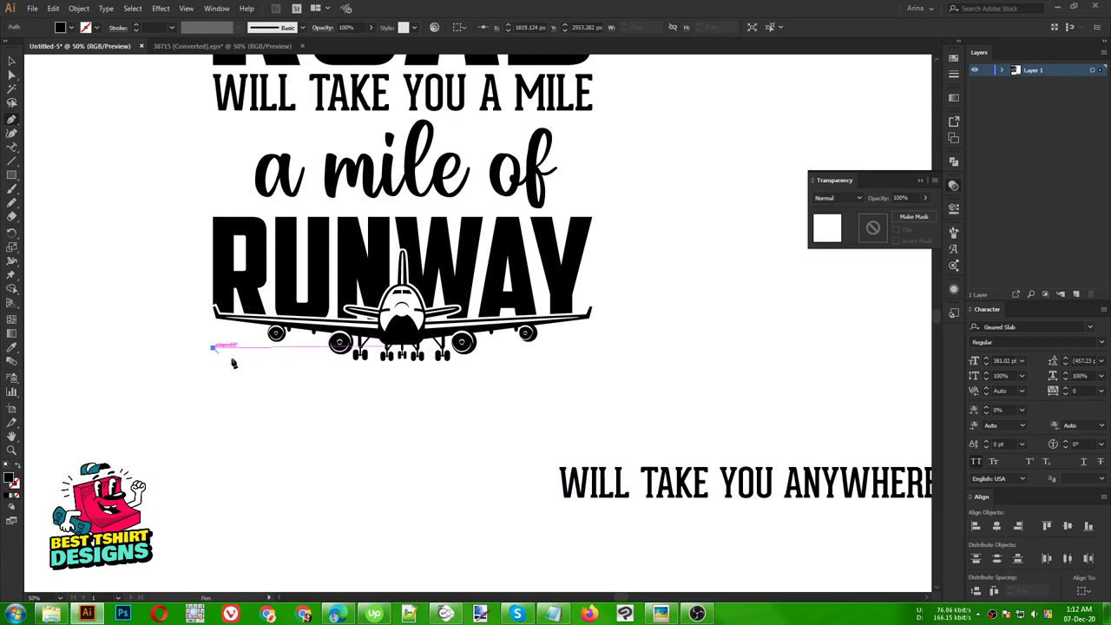
pyautogui.click(212, 420)
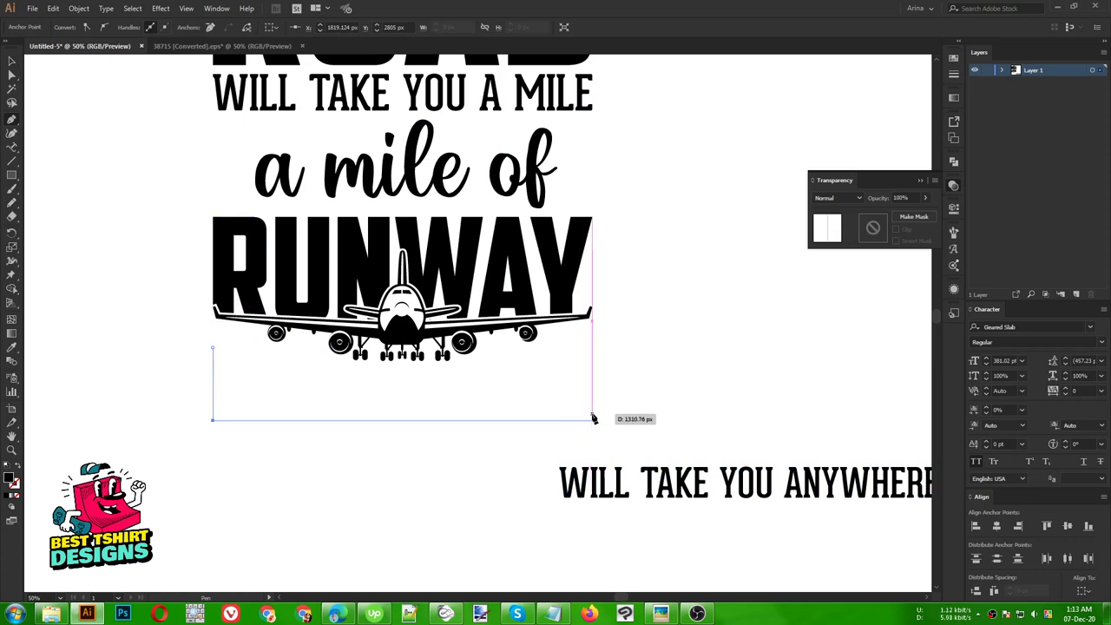
pyautogui.click(592, 420)
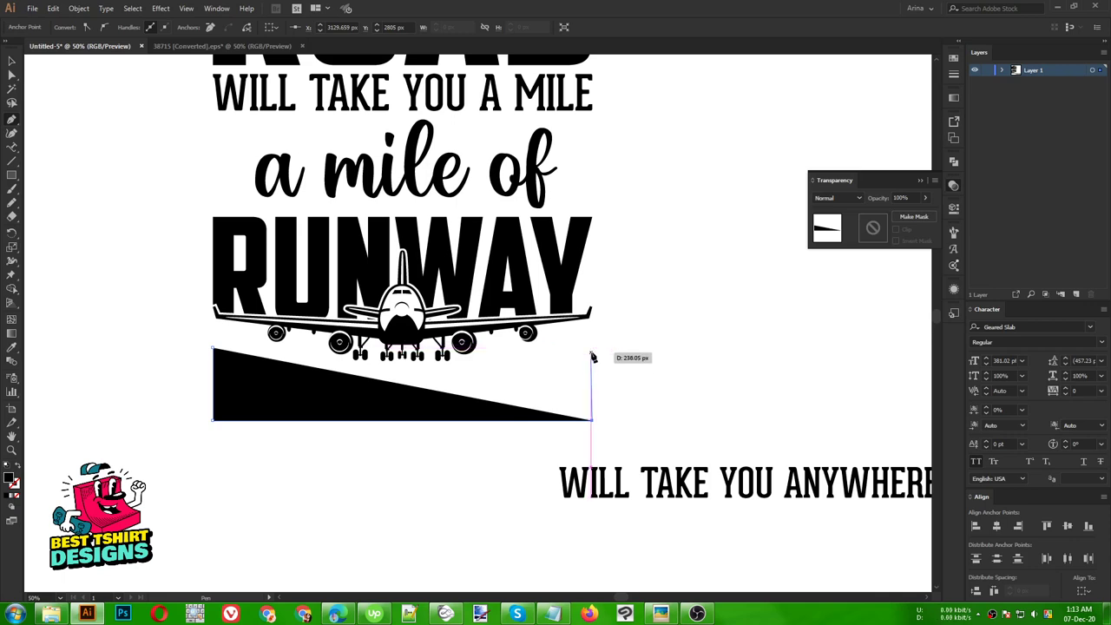
pyautogui.press('v')
pyautogui.click(559, 367)
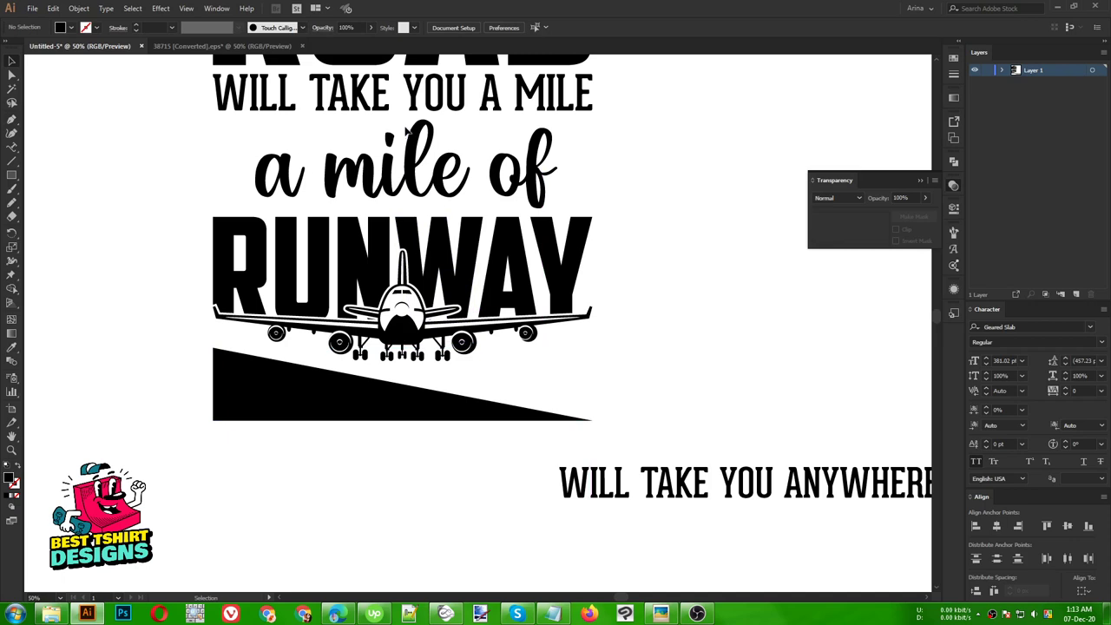
# Show the rulers and place a horizontal guide level with the upper left corner of the black Pen shape
pyautogui.hotkey('ctrl', 'r')
pyautogui.scroll(1, 293, 104)
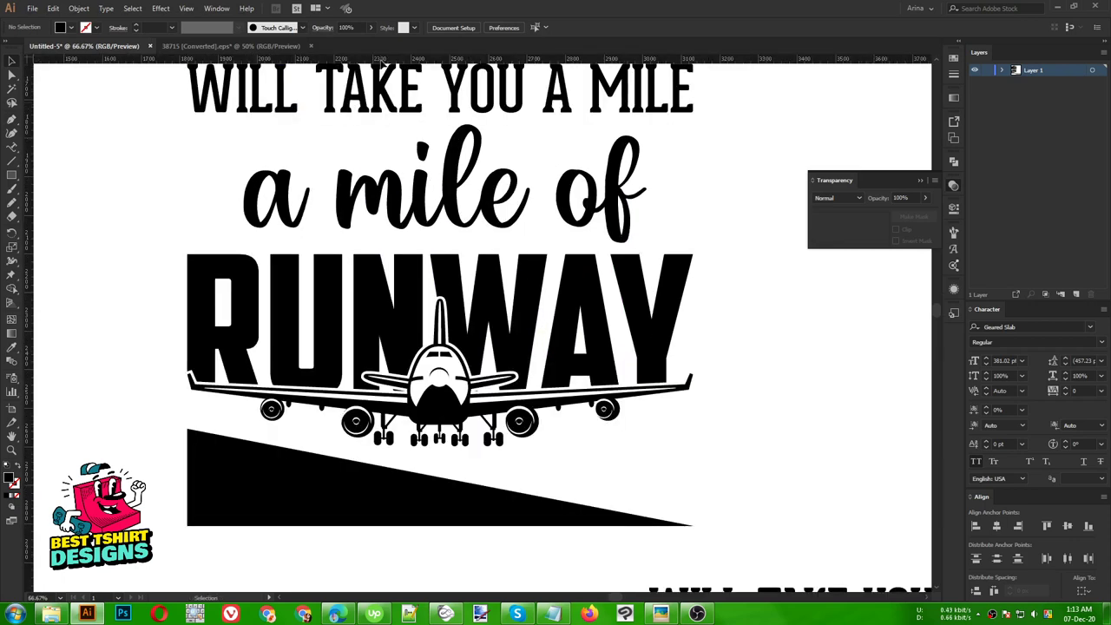
pyautogui.moveTo(380, 64); pyautogui.dragTo(372, 429)
pyautogui.moveTo(189, 433); pyautogui.dragTo(188, 428)
pyautogui.scroll(-1, 244, 412)
# Continue the Pen path up to the guide and close it with a downward-curved top edge beneath the airplane
pyautogui.click(11, 123)
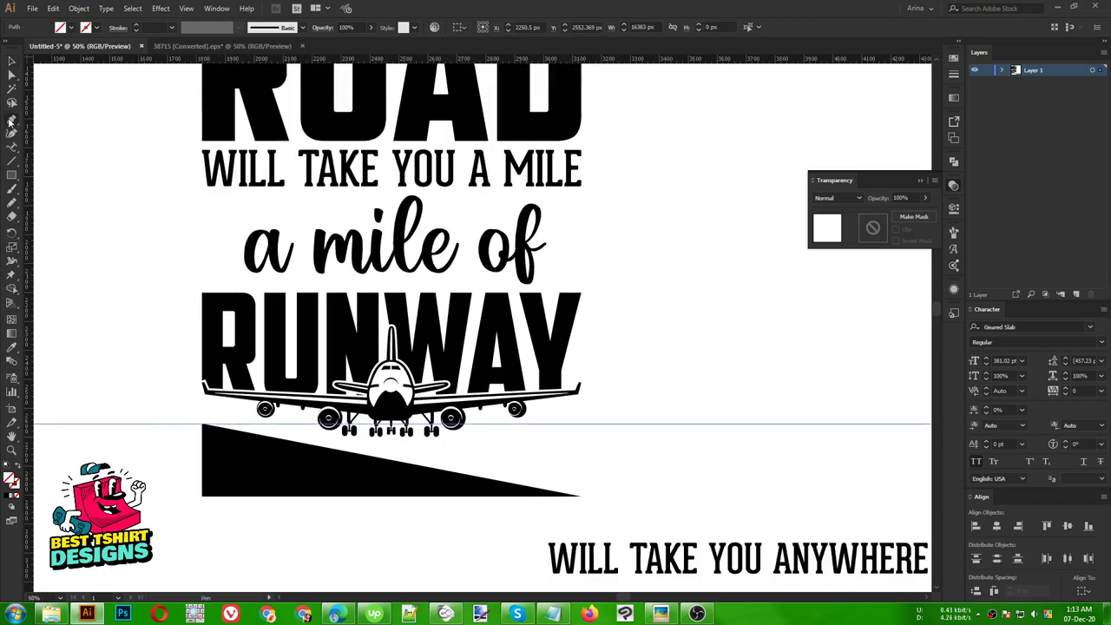
pyautogui.click(580, 501)
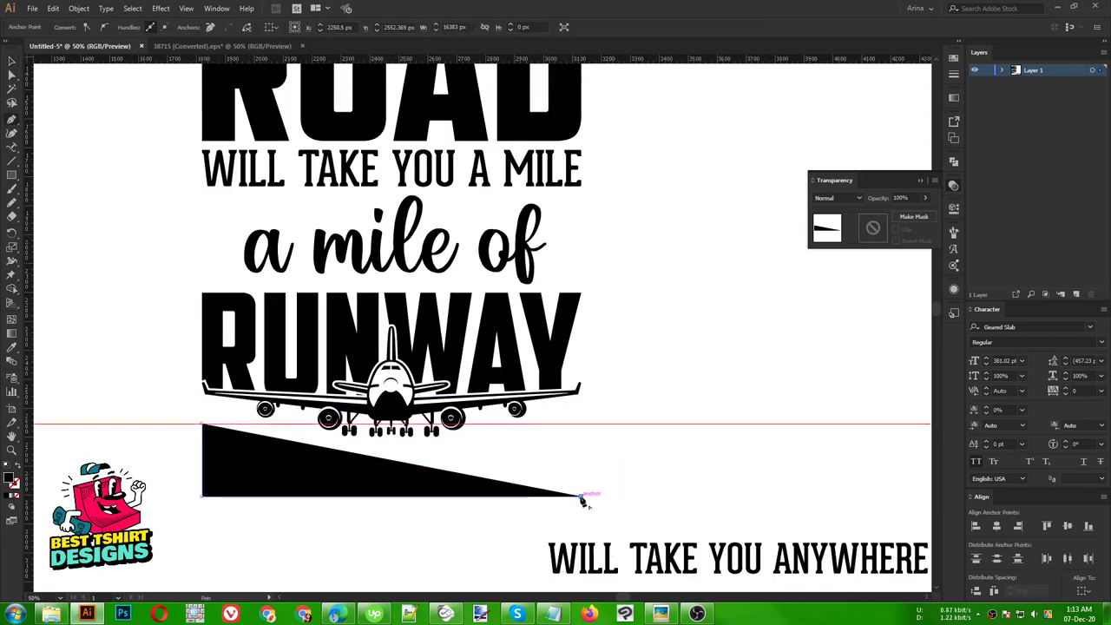
pyautogui.click(581, 426)
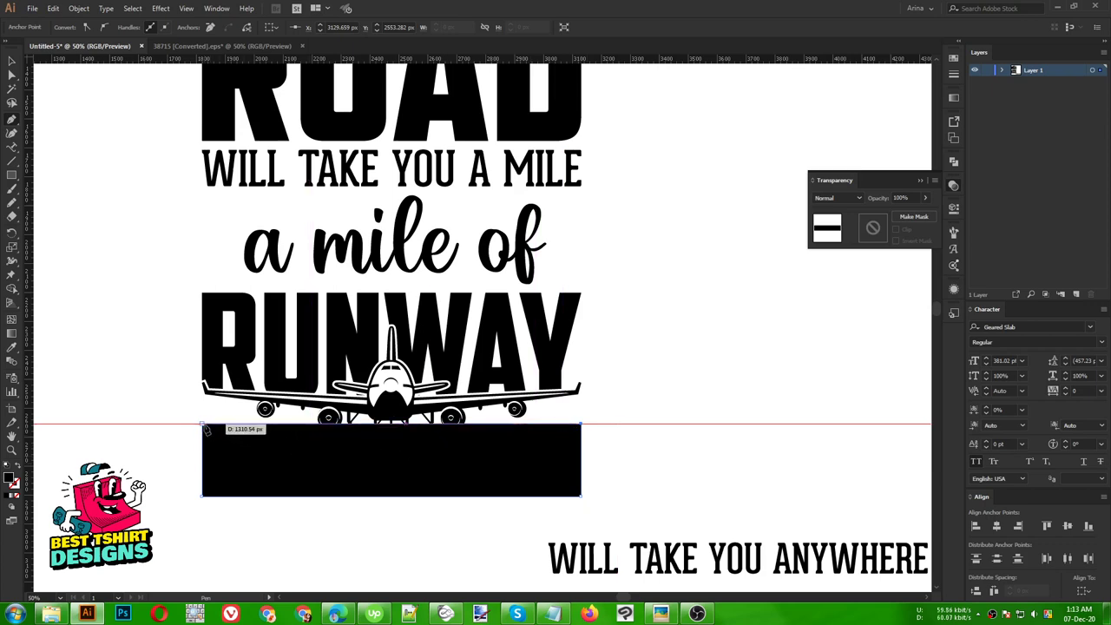
pyautogui.moveTo(202, 425); pyautogui.dragTo(92, 384)
pyautogui.press('v')
pyautogui.click(450, 540)
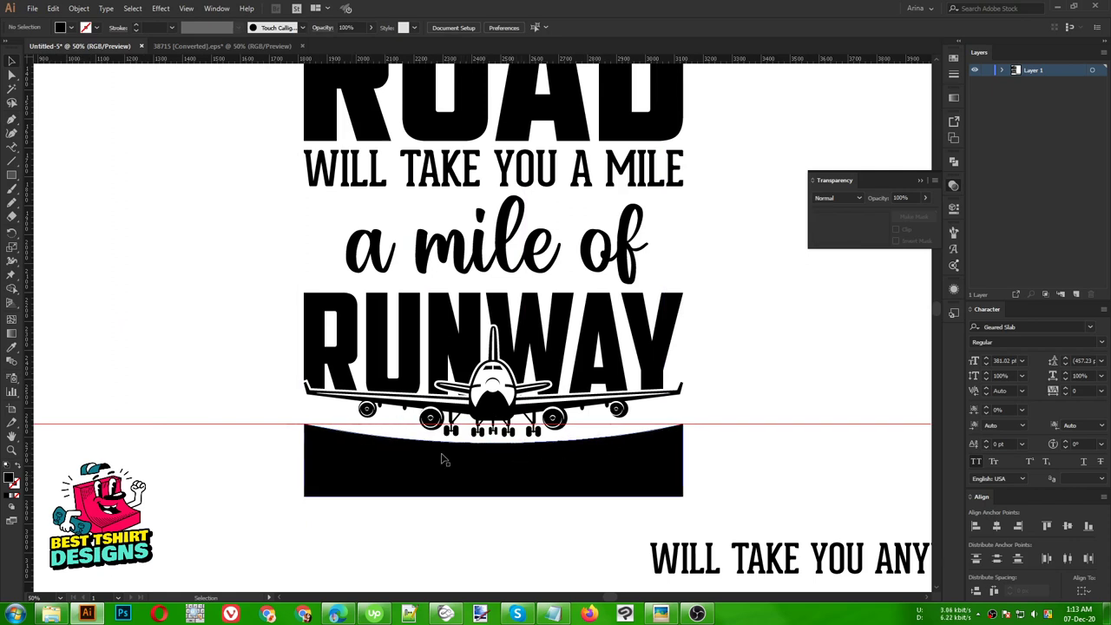
pyautogui.scroll(-1, 221, 365)
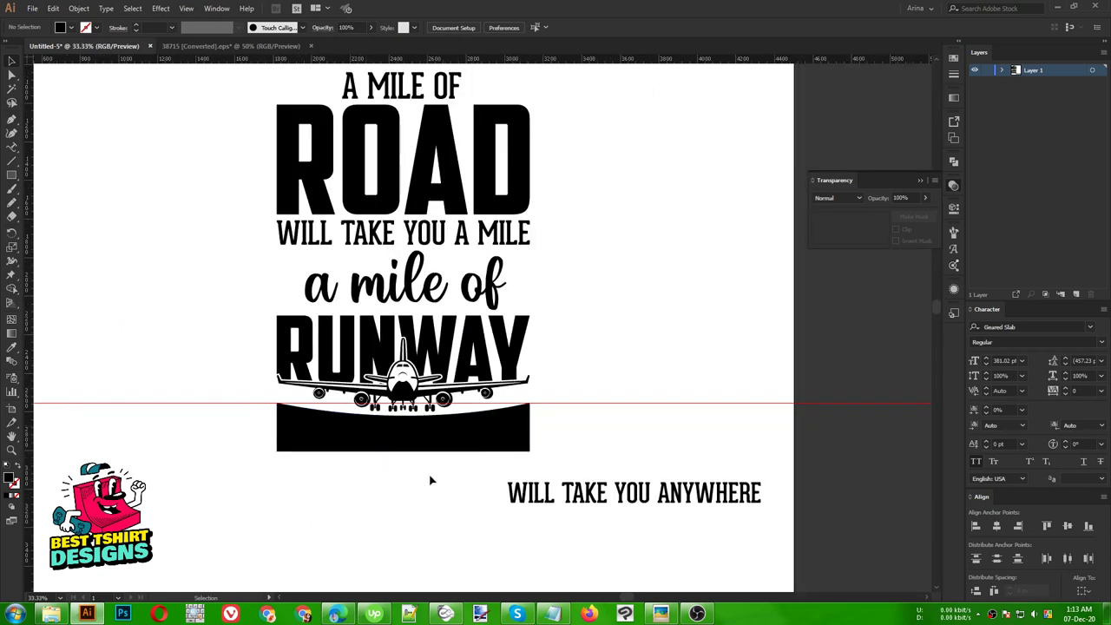
pyautogui.click(423, 438)
pyautogui.click(531, 490)
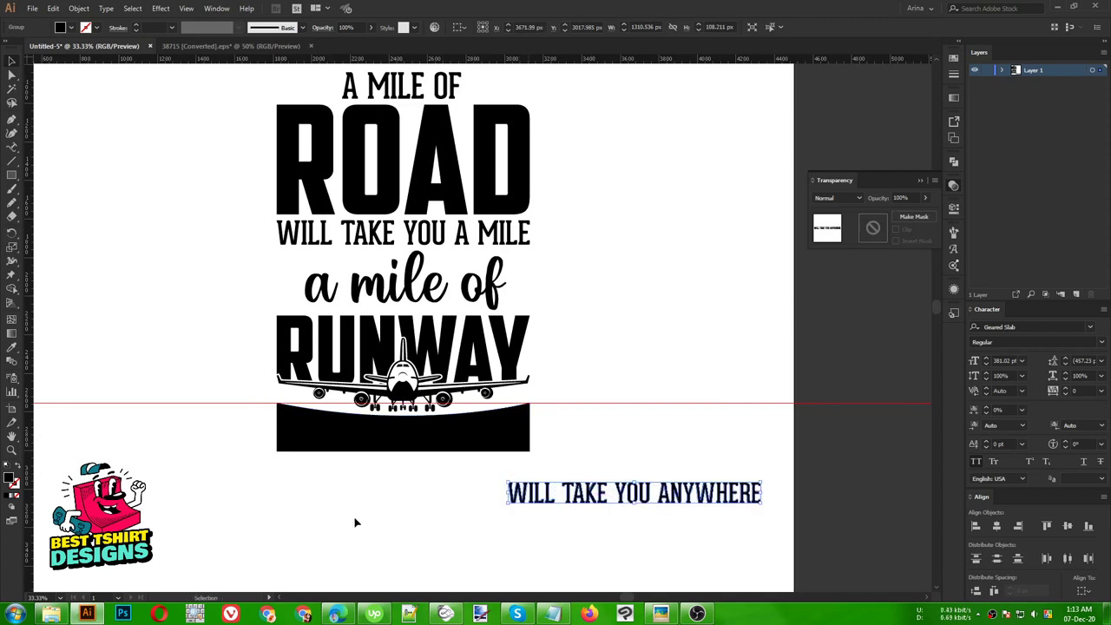
pyautogui.hotkey('ctrl', 'shift', 'o')
pyautogui.press('a')
pyautogui.press('Delete')
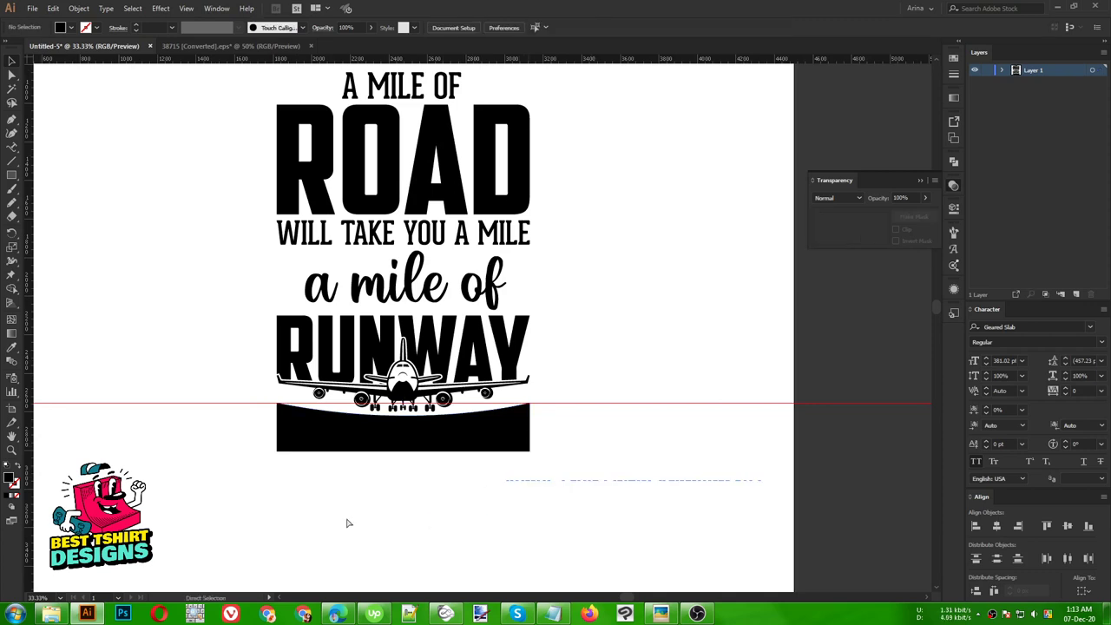
pyautogui.hotkey('ctrl', 'z')
pyautogui.press('v')
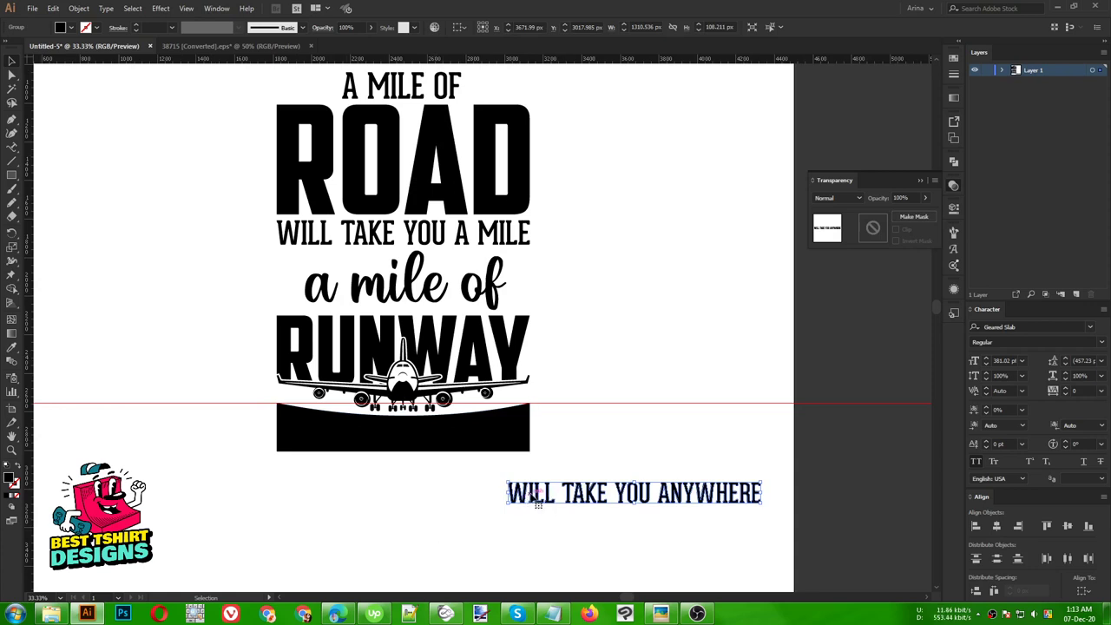
# Try an Envelope Distort with Top Object on the WILL TAKE YOU ANYWHERE line and the curved black shape, and undo it
pyautogui.keyDown('shift'); pyautogui.click(509, 448); pyautogui.keyUp('shift')
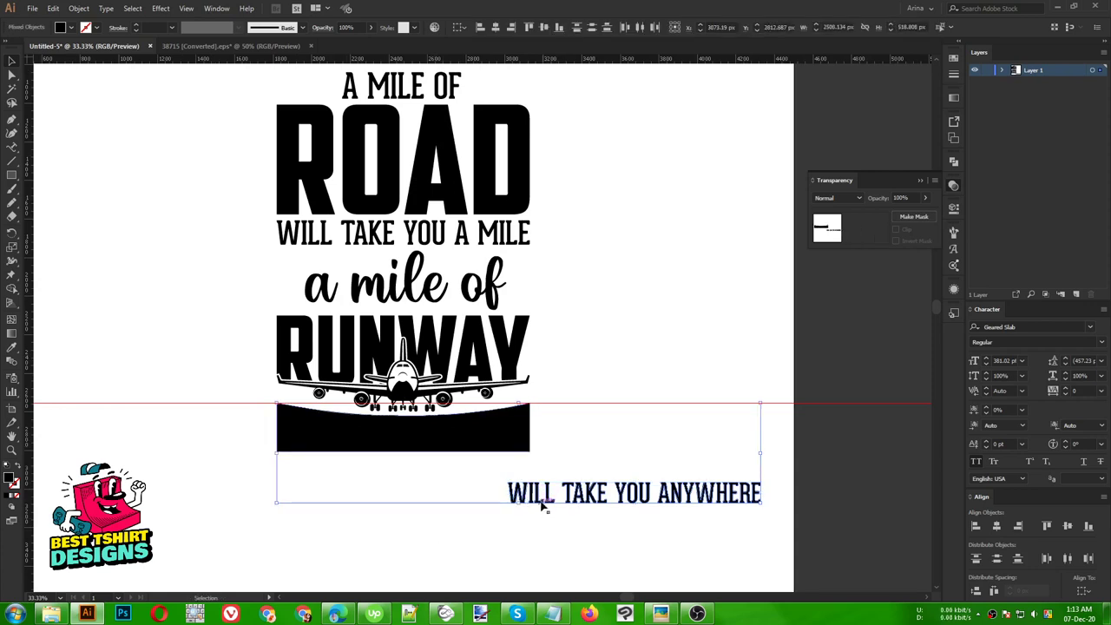
pyautogui.click(79, 8)
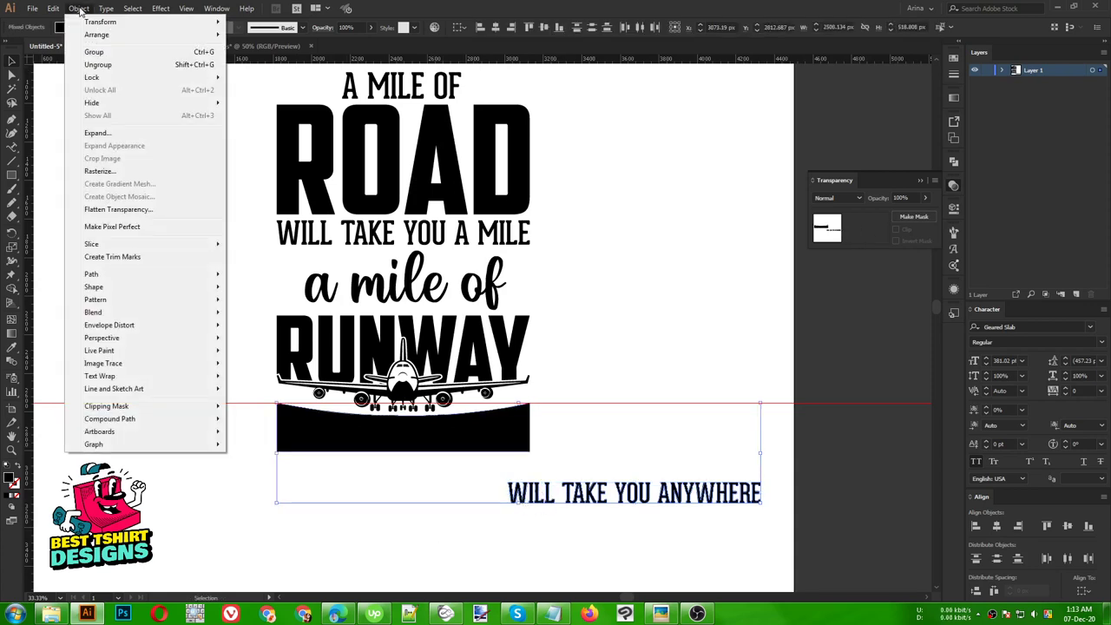
pyautogui.moveTo(119, 327)
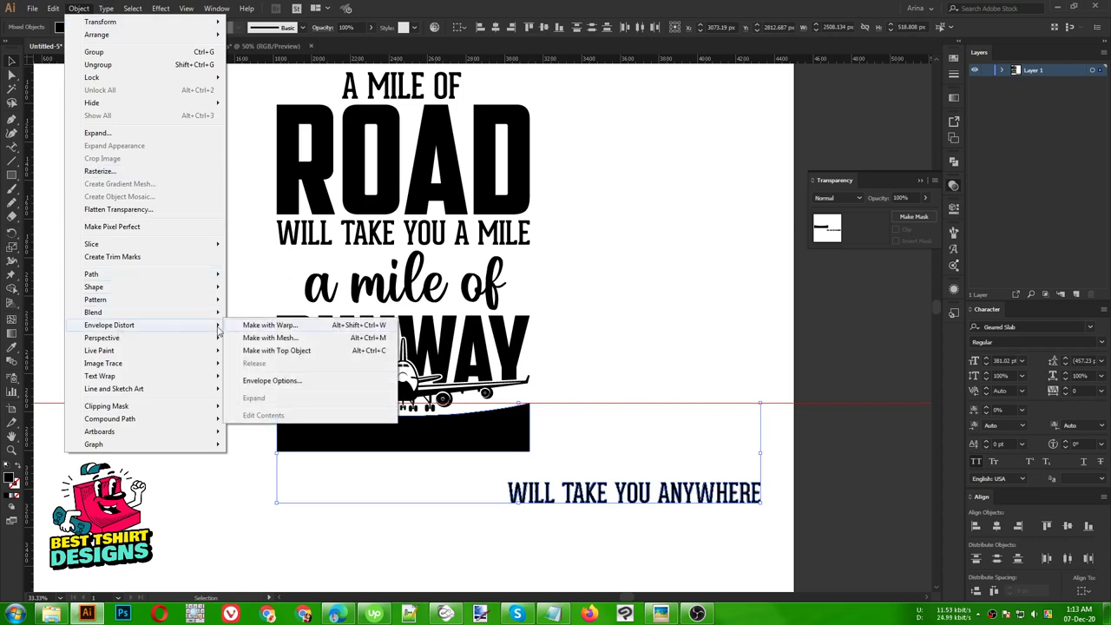
pyautogui.click(282, 352)
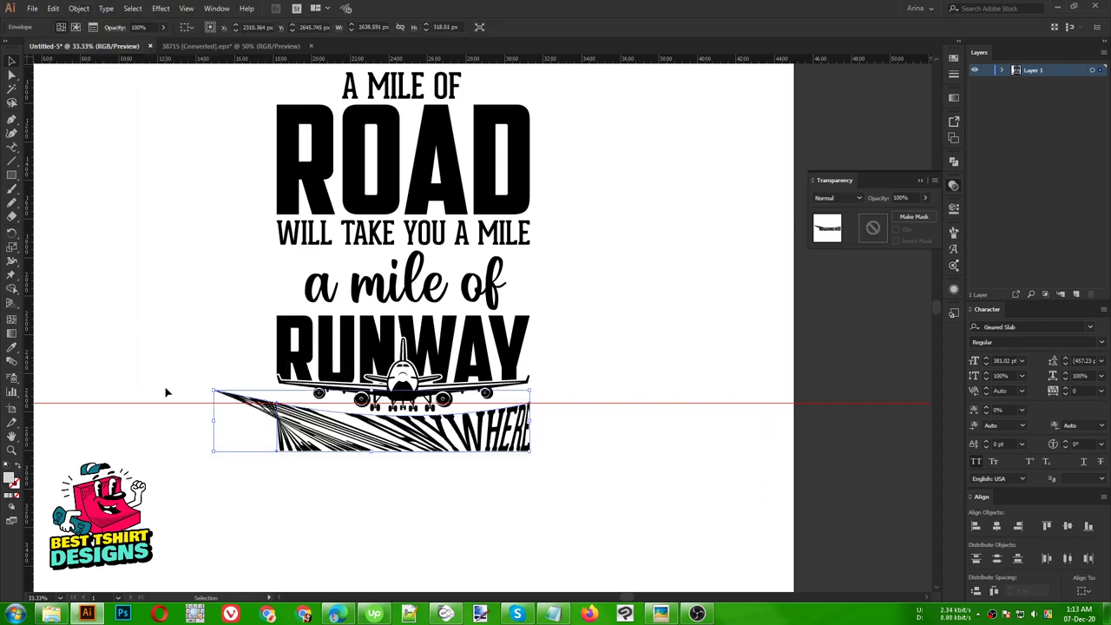
pyautogui.hotkey('ctrl', 'z')
pyautogui.click(422, 536)
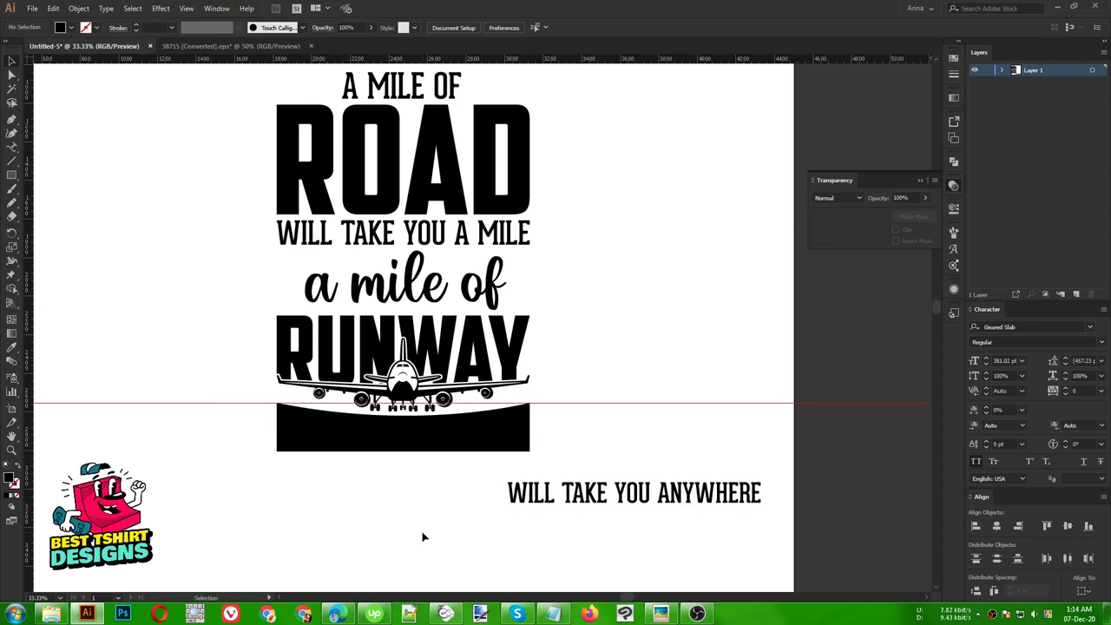
# Add anchor points along the downward-curved top edge of the black shape, at its centre and on both sides
pyautogui.scroll(2, 271, 426)
pyautogui.click(335, 434)
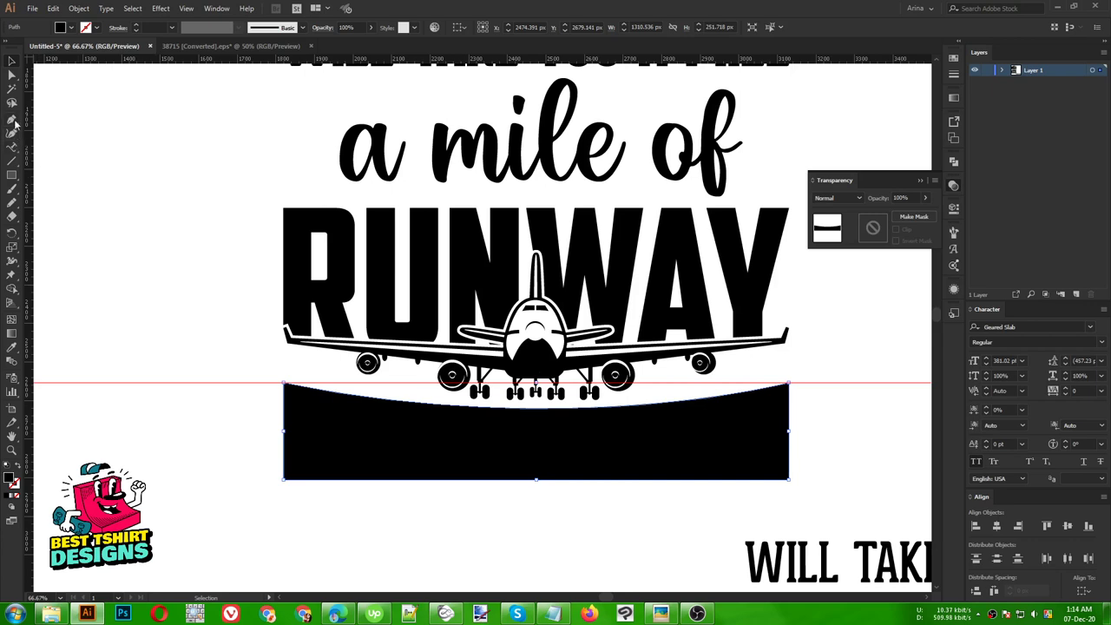
pyautogui.moveTo(15, 125); pyautogui.dragTo(43, 132)
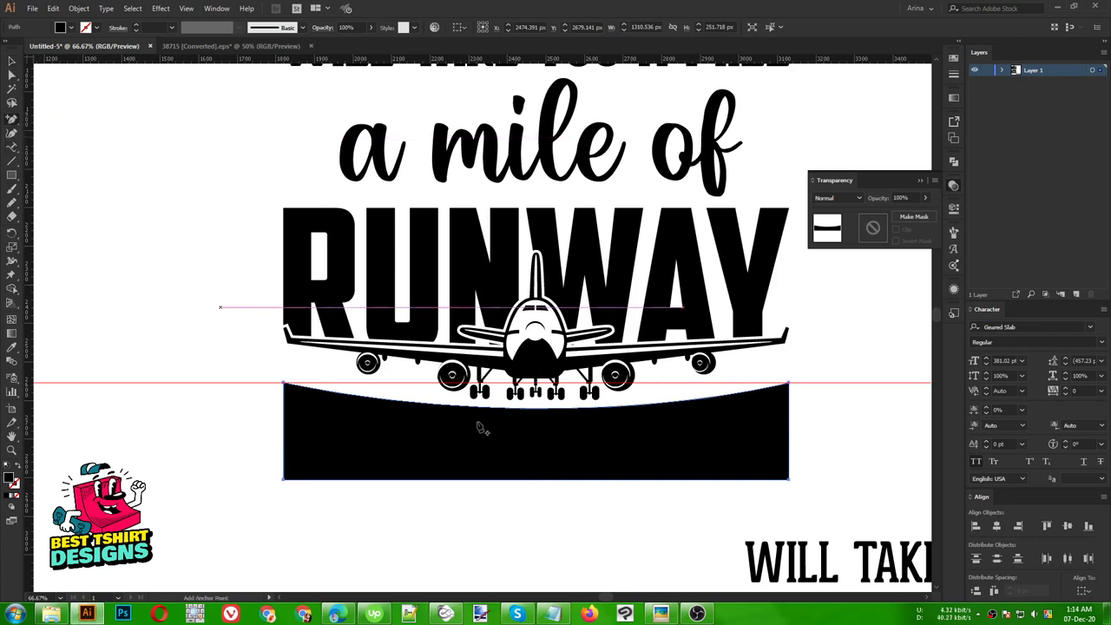
pyautogui.click(535, 415)
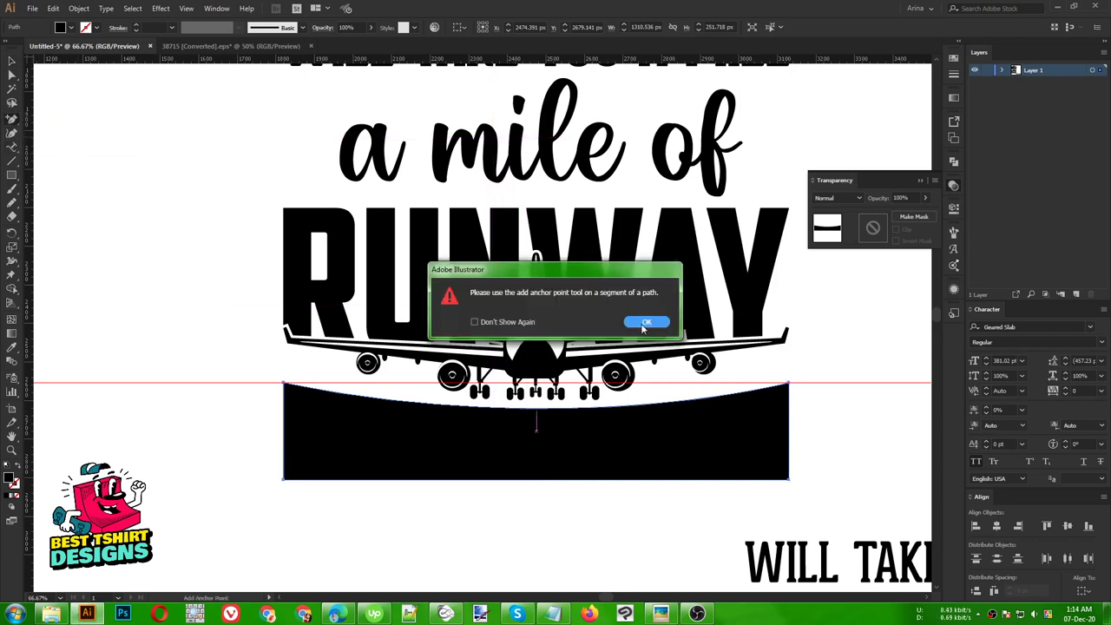
pyautogui.press('Return')
pyautogui.scroll(2, 538, 427)
pyautogui.click(531, 410)
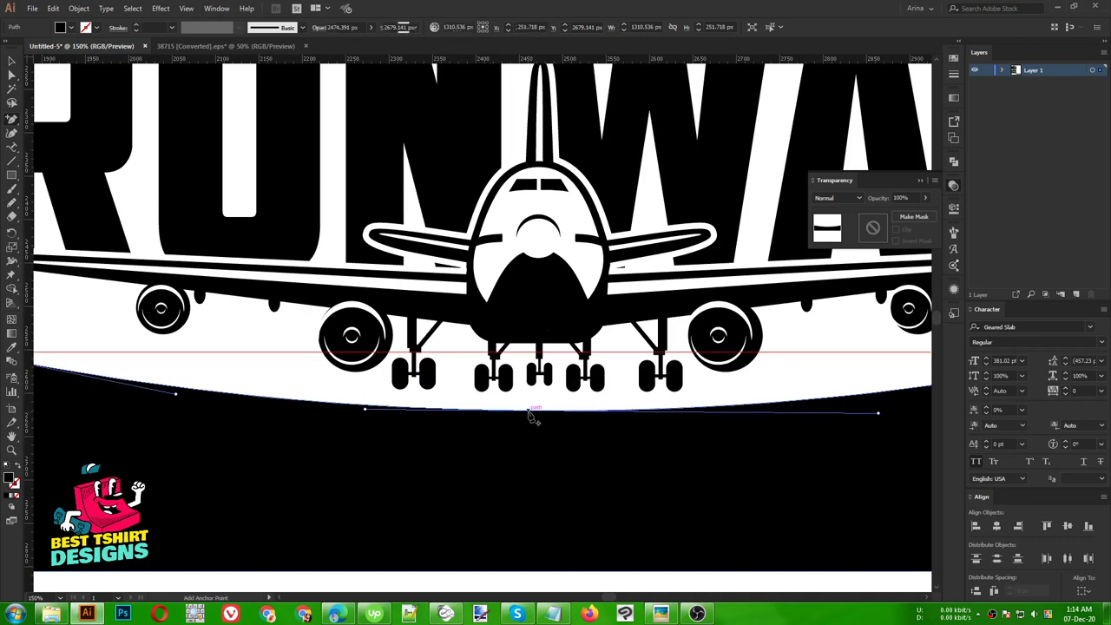
pyautogui.scroll(-2, 464, 398)
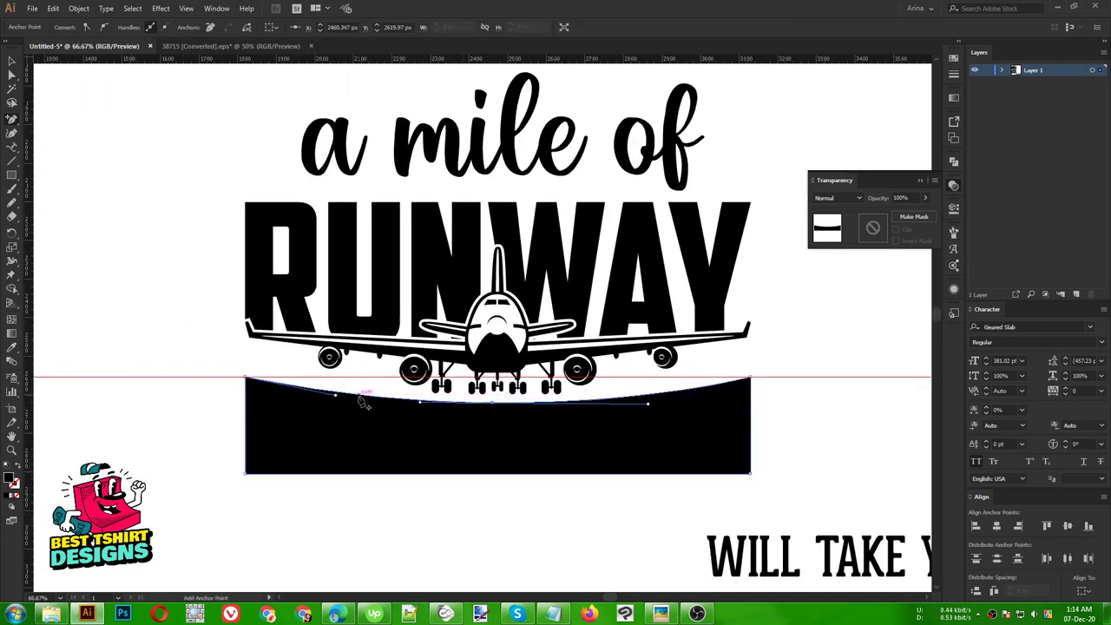
pyautogui.moveTo(364, 402); pyautogui.dragTo(360, 397)
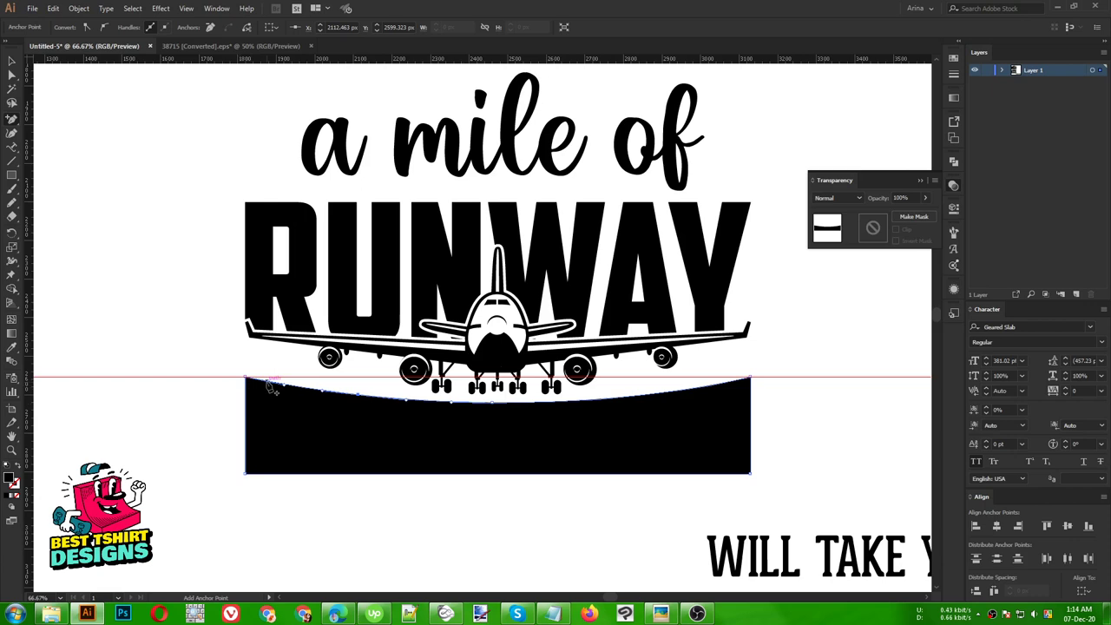
pyautogui.click(695, 390)
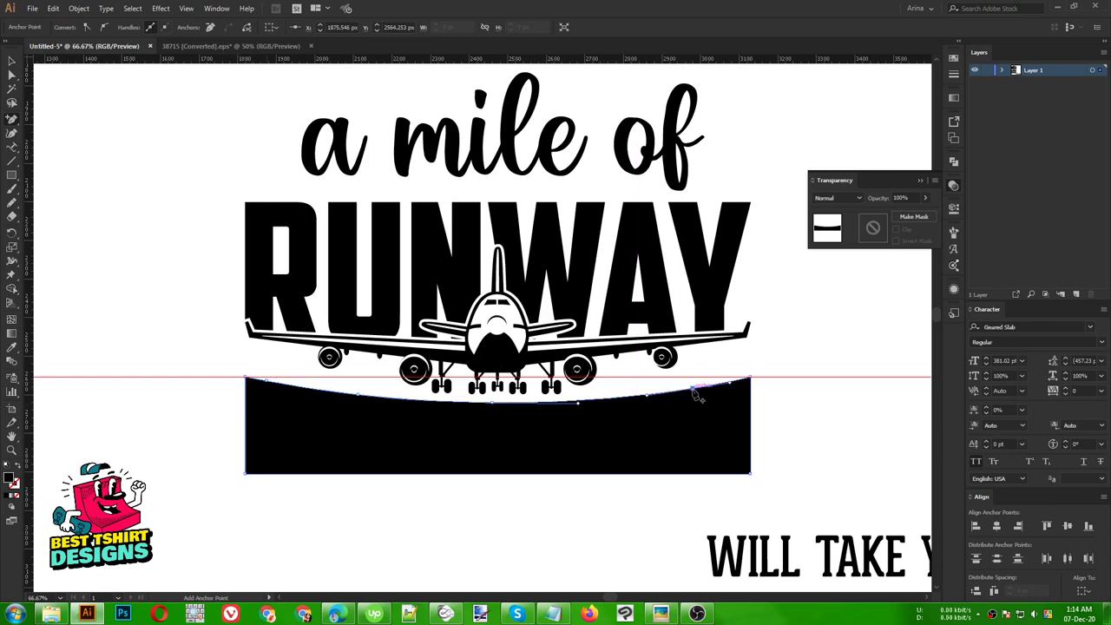
pyautogui.press('v')
# Try Envelope Distort with Top Object again on the WILL TAKE YOU ANYWHERE line and the black shape with added anchors, and undo it
pyautogui.scroll(-2, 402, 395)
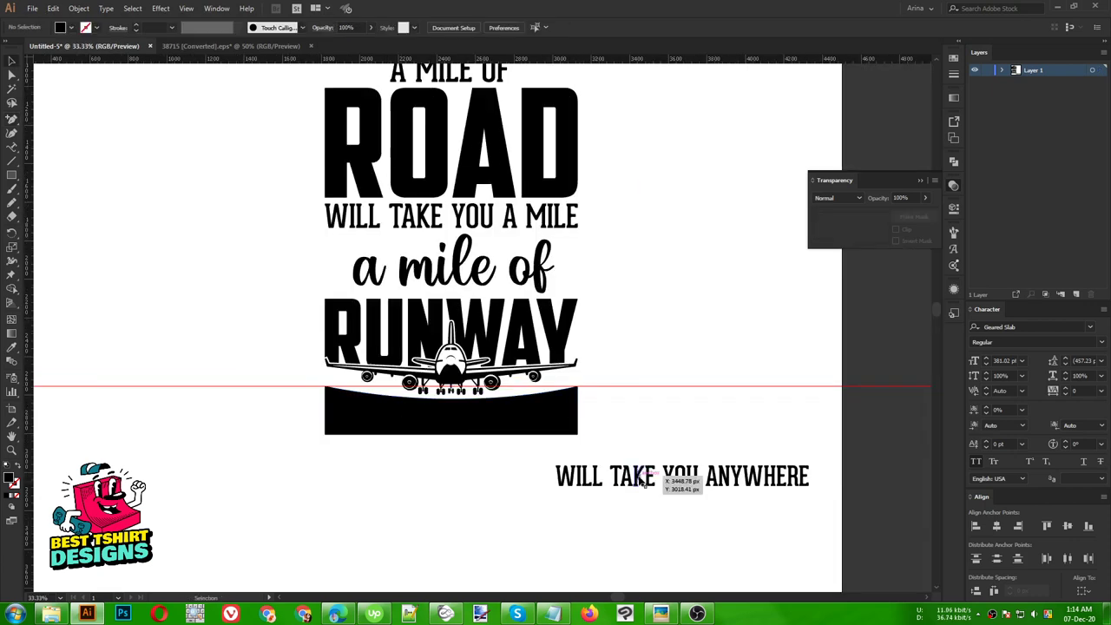
pyautogui.keyDown('shift'); pyautogui.click(607, 476); pyautogui.keyUp('shift')
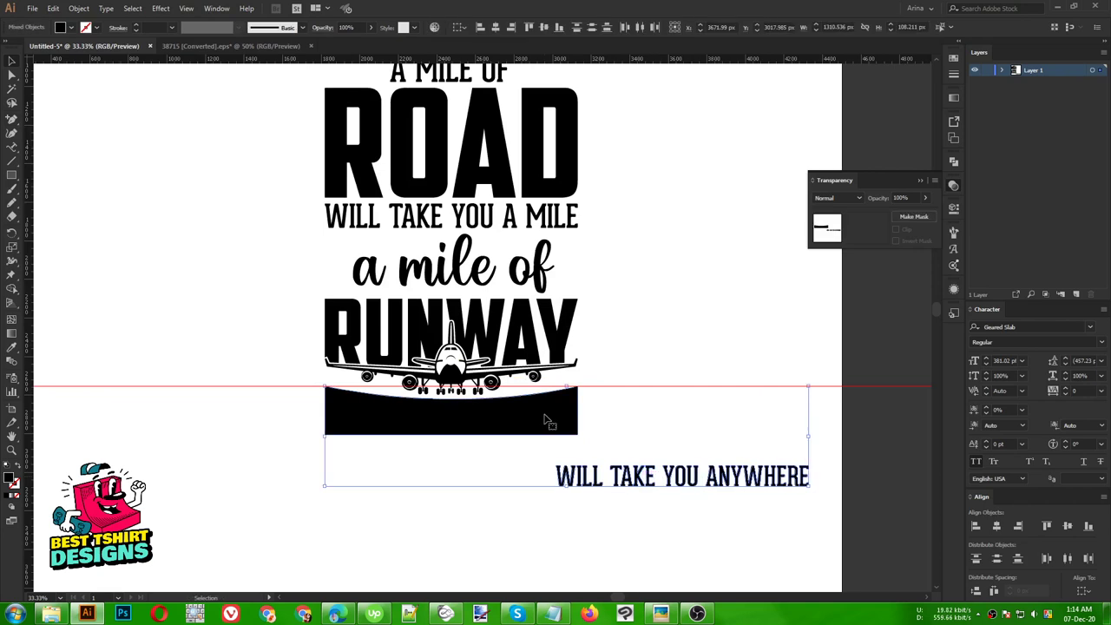
pyautogui.click(78, 8)
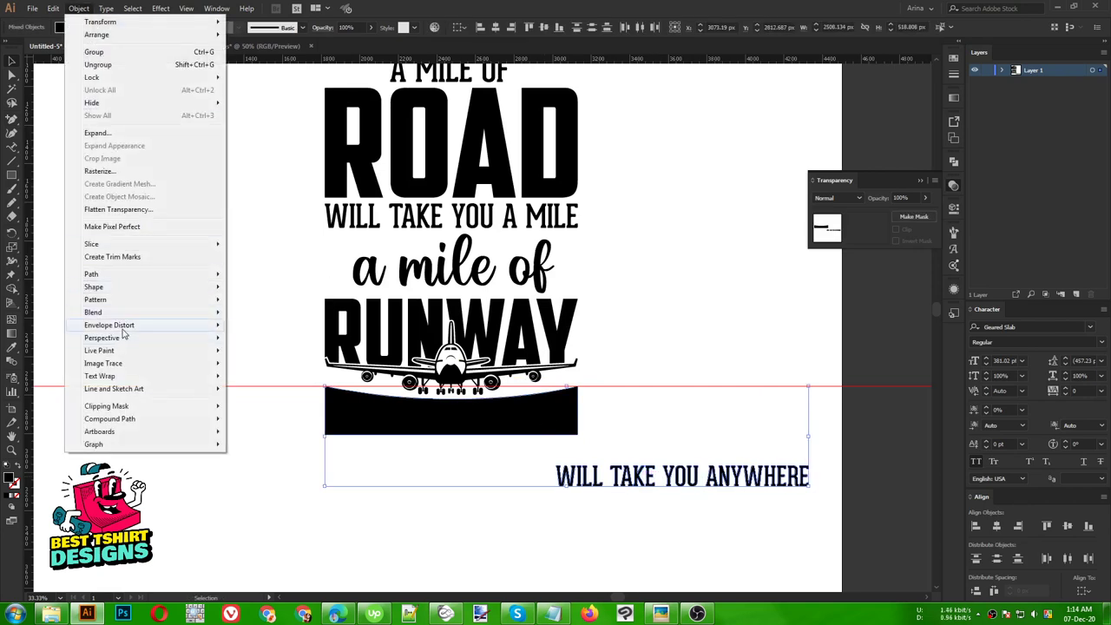
pyautogui.moveTo(123, 332)
pyautogui.click(299, 352)
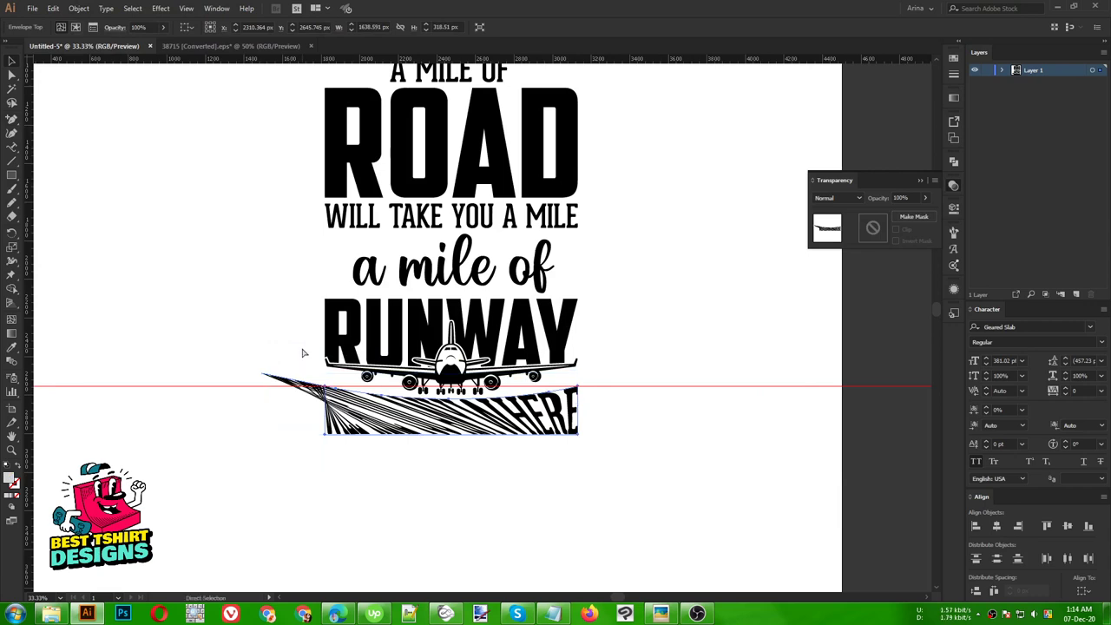
pyautogui.hotkey('ctrl', 'z')
# Scale the curved black shape proportionally to about 2283 px wide and place it well below the quote
pyautogui.click(365, 423)
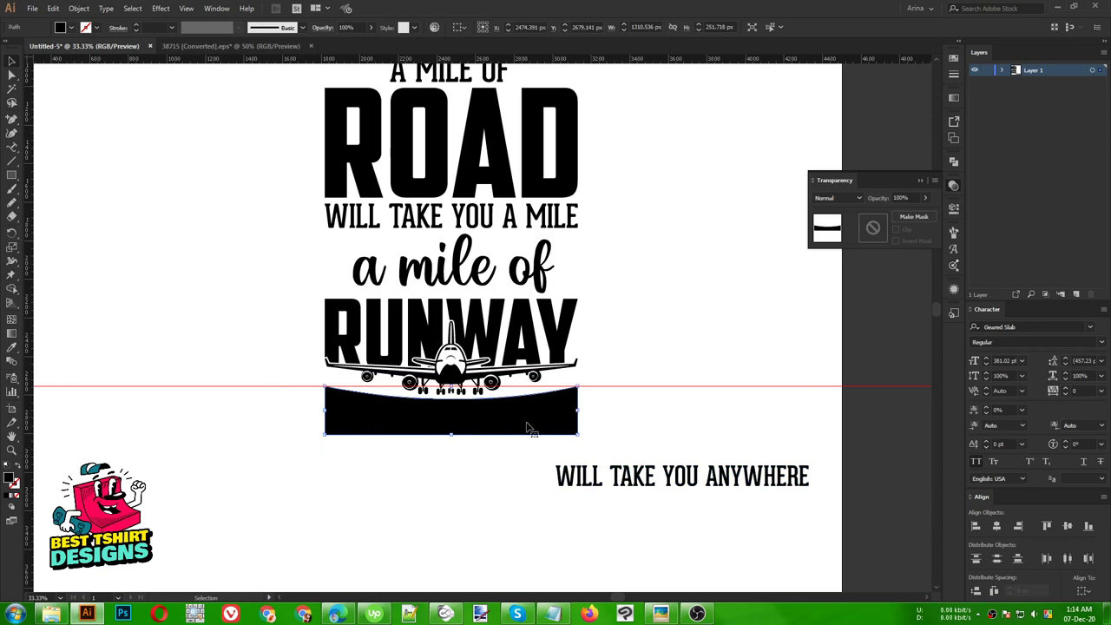
pyautogui.hotkey('ctrl', '-')
pyautogui.hotkey('ctrl', '-')
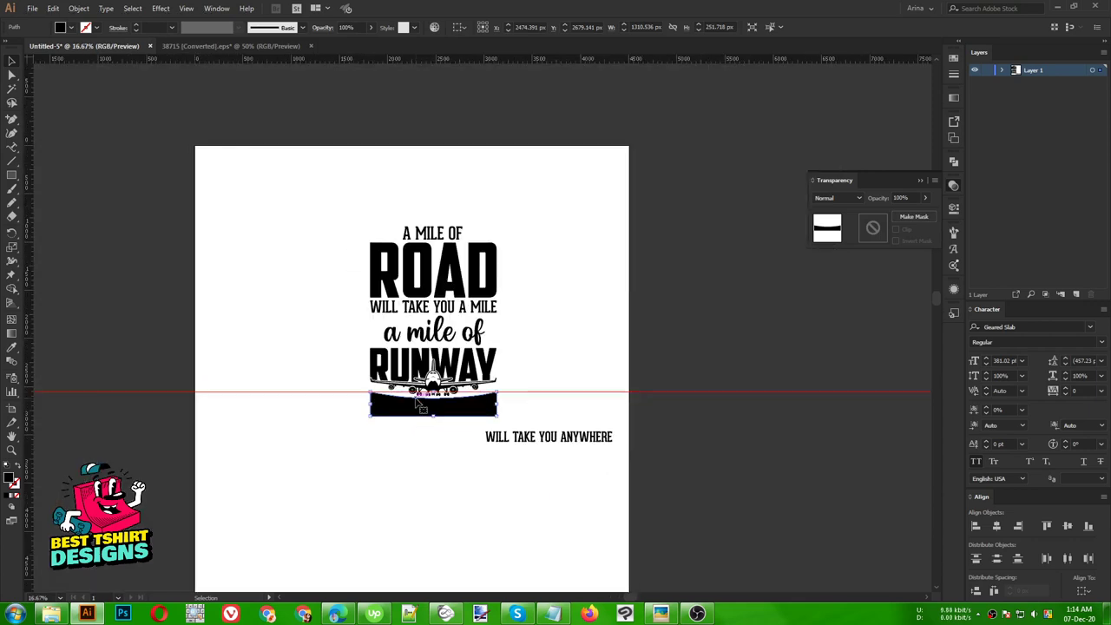
pyautogui.moveTo(500, 405); pyautogui.dragTo(798, 404)
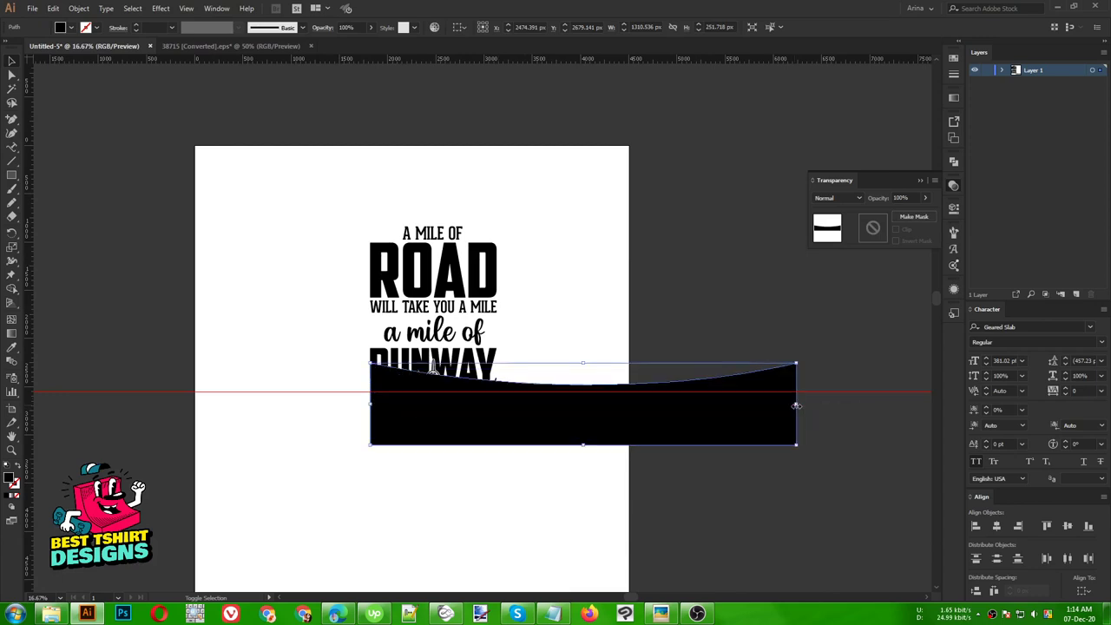
pyautogui.hotkey('ctrl', '-')
pyautogui.moveTo(672, 440); pyautogui.dragTo(556, 559)
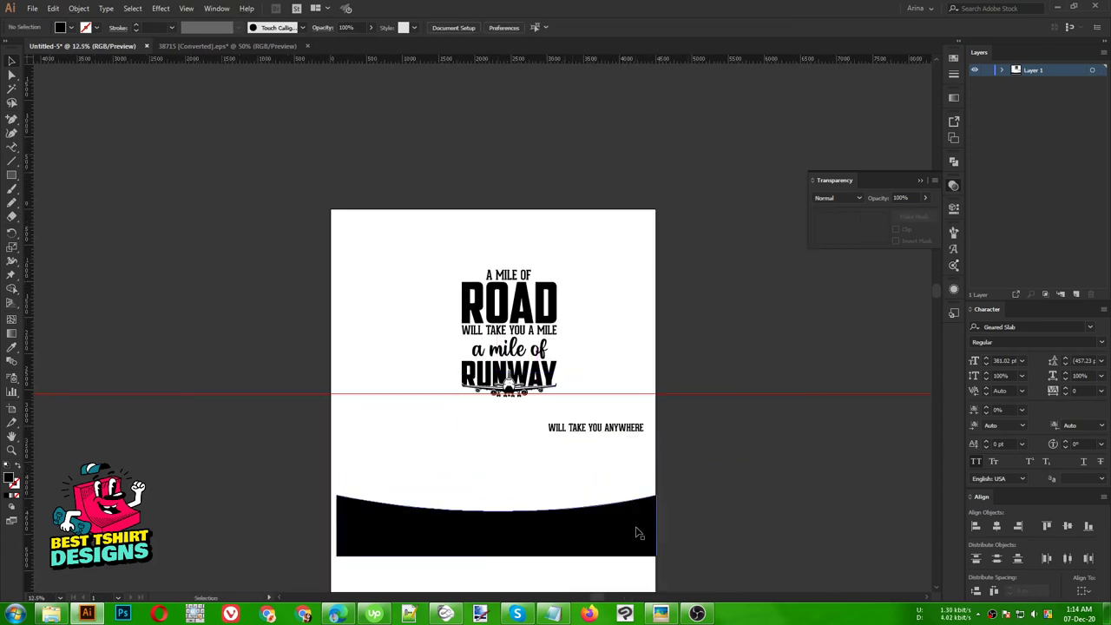
pyautogui.moveTo(659, 525); pyautogui.dragTo(527, 526)
# Draw a black rectangle about 2289 by 856 px covering the enlarged curved shape
pyautogui.click(11, 174)
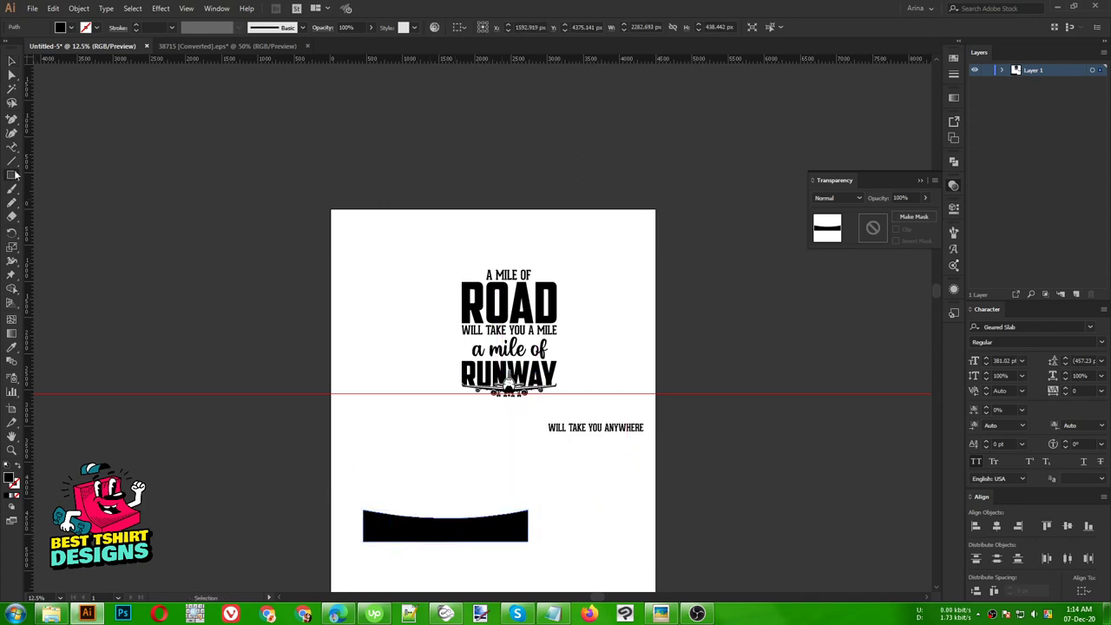
pyautogui.moveTo(363, 488); pyautogui.dragTo(528, 551)
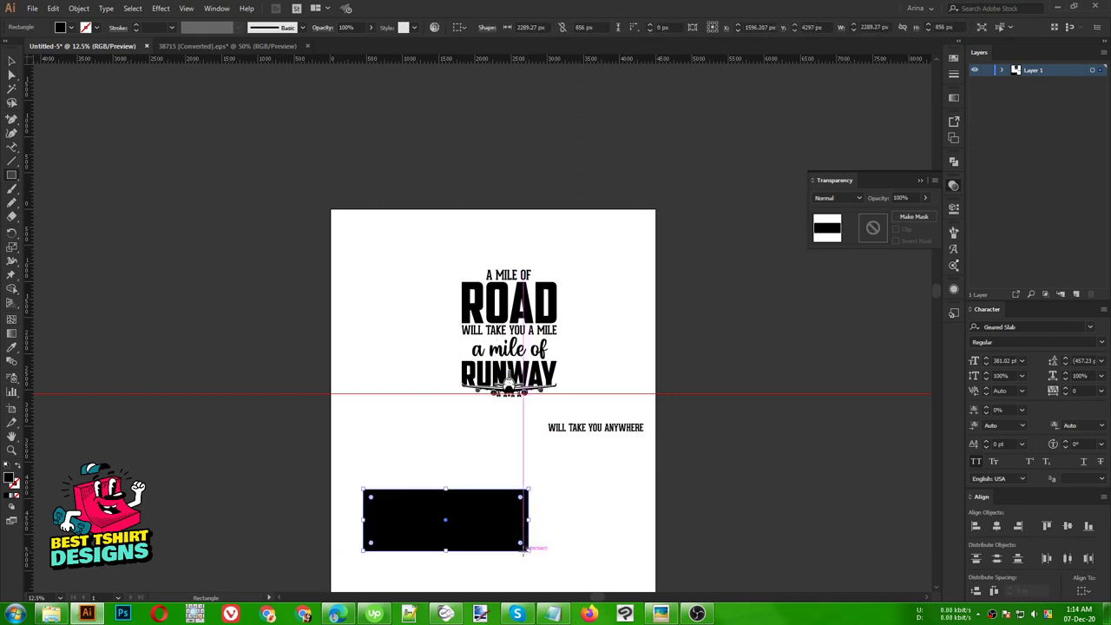
pyautogui.scroll(1, 473, 547)
# Try Shape Builder on the rectangle and the curved shape, delete the result, and undo the deletion
pyautogui.click(351, 548)
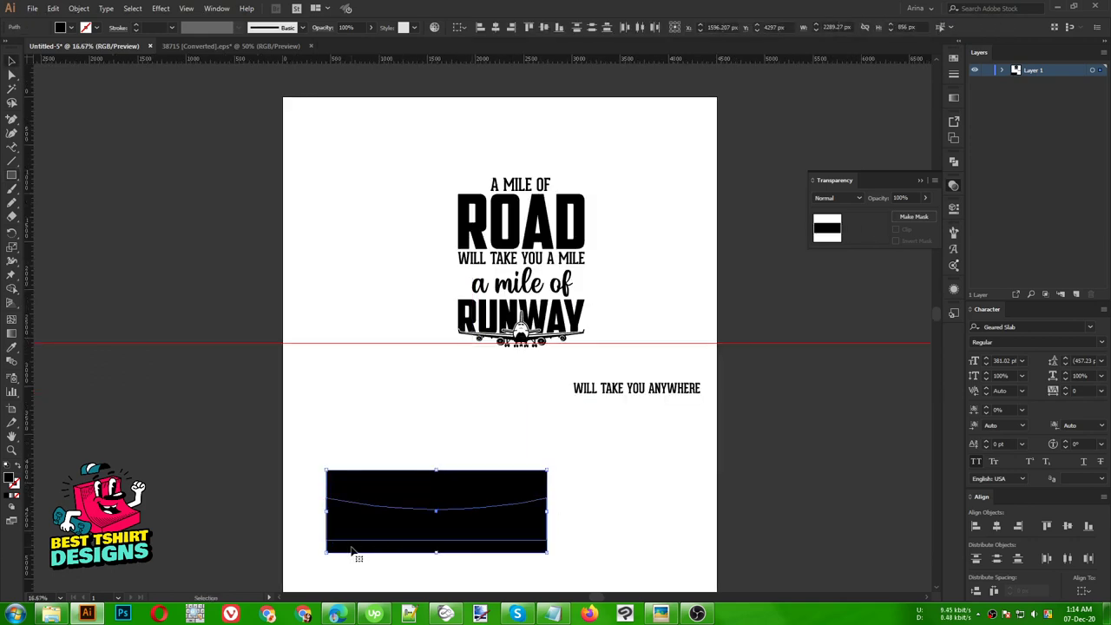
pyautogui.hotkey('shift', 'm')
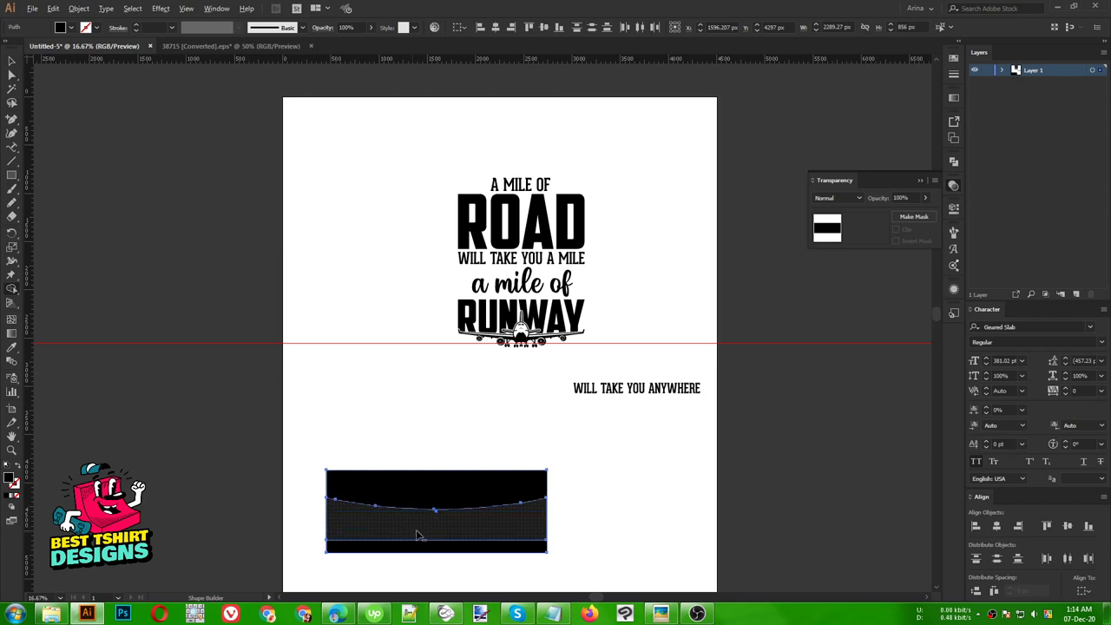
pyautogui.scroll(-1, 415, 536)
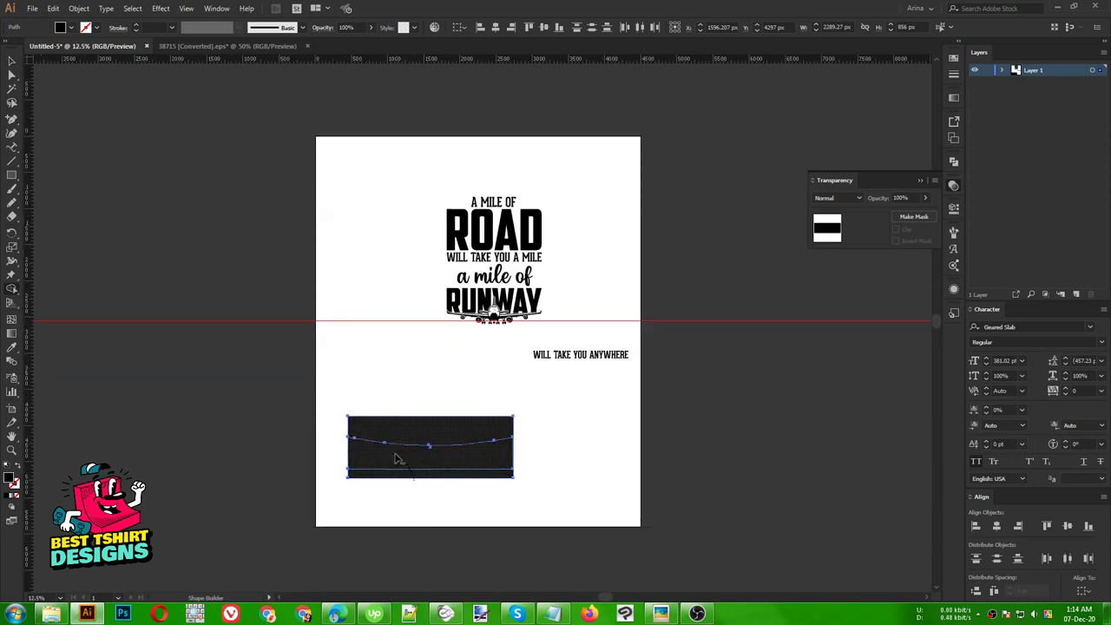
pyautogui.press('Delete')
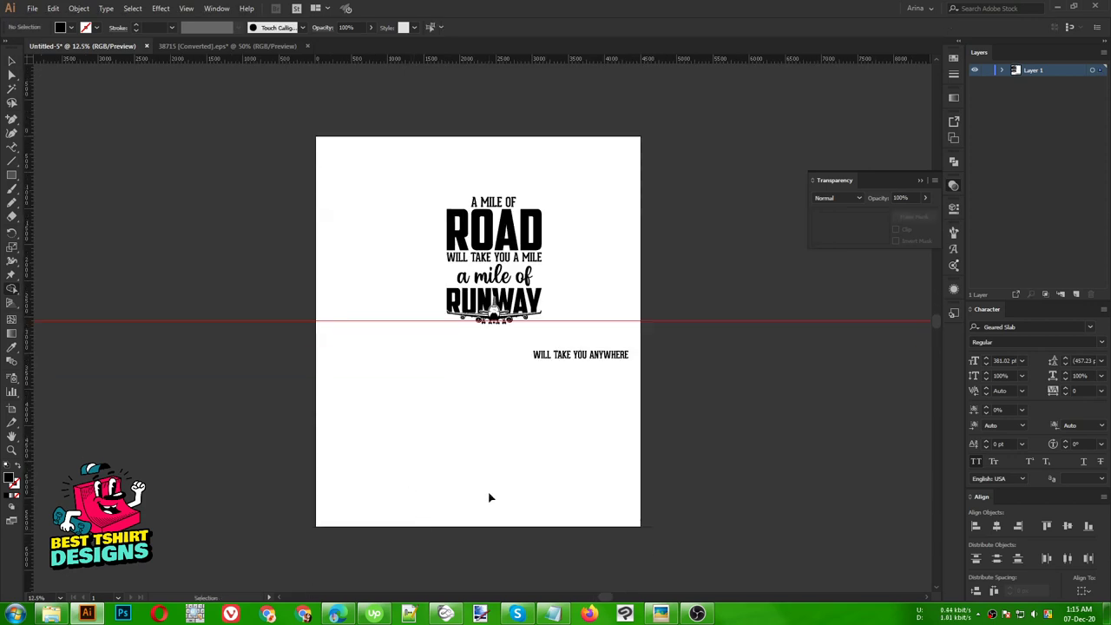
pyautogui.hotkey('ctrl', 'z')
pyautogui.press('v')
pyautogui.hotkey('ctrl', 'shift', 'a')
pyautogui.scroll(2, 448, 461)
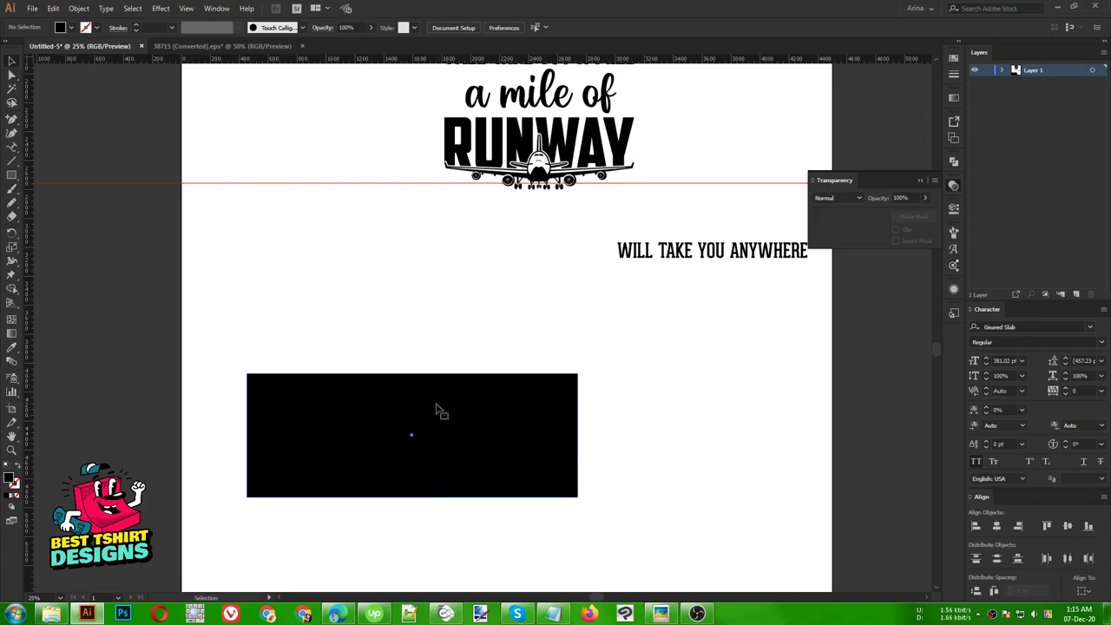
# Fit the rectangle to the curved shape's width and remove the lower regions with Shape Builder, keeping the flat-topped piece with the downward-curved bottom
pyautogui.click(438, 411)
pyautogui.moveTo(580, 434); pyautogui.dragTo(231, 422)
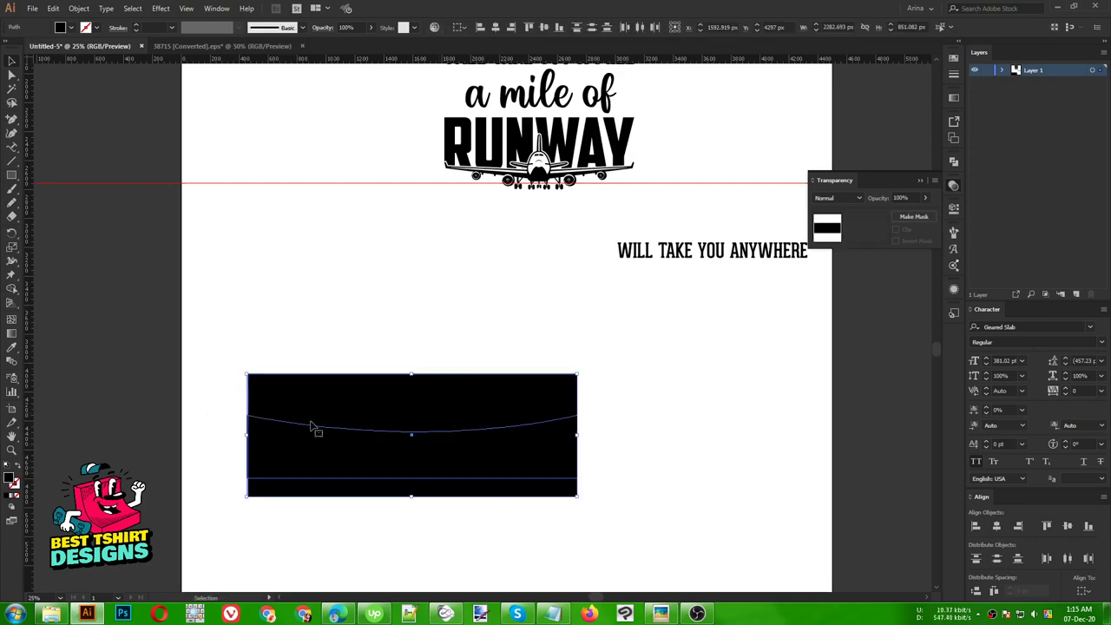
pyautogui.click(484, 499)
pyautogui.hotkey('shift', 'm')
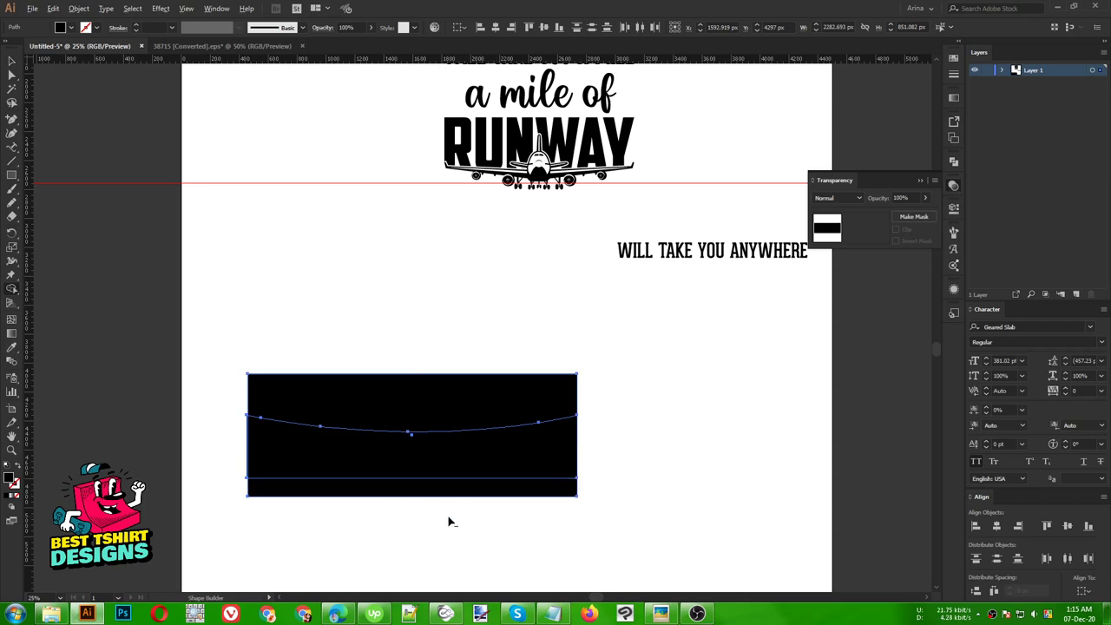
pyautogui.moveTo(449, 518)
pyautogui.mouseDown()
pyautogui.moveTo(360, 459)
pyautogui.moveTo(491, 495)
pyautogui.mouseUp()
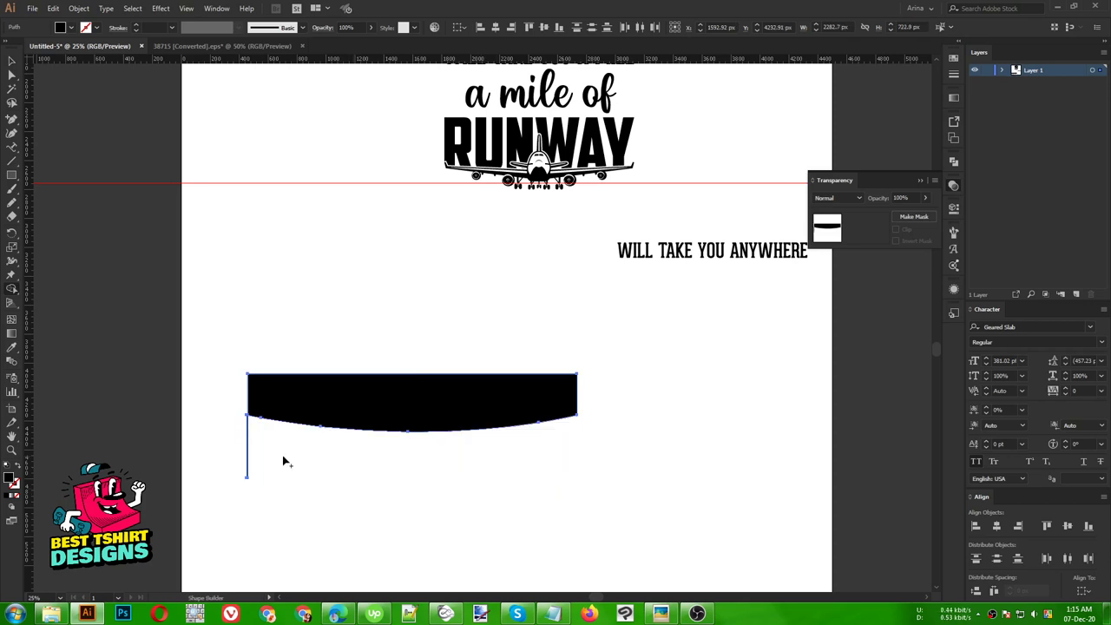
pyautogui.moveTo(283, 461); pyautogui.dragTo(208, 449)
pyautogui.press('v')
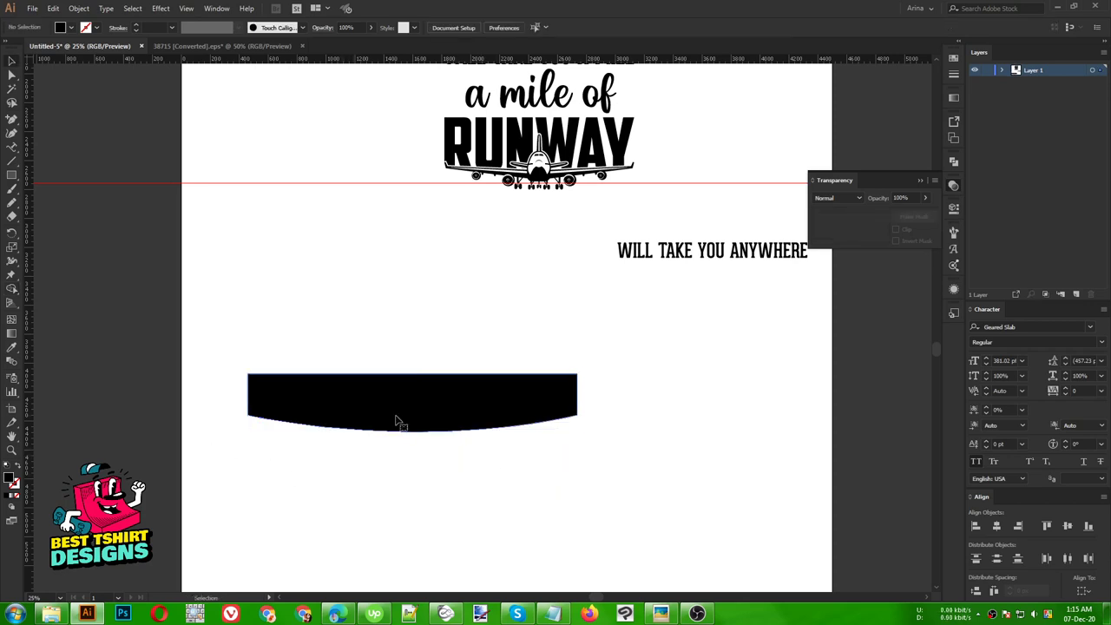
# Try rotating the new black shape by 180° and moving it beneath the airplane, and undo both changes
pyautogui.moveTo(581, 403); pyautogui.dragTo(295, 442)
pyautogui.moveTo(481, 422); pyautogui.dragTo(596, 253)
pyautogui.scroll(1, 437, 367)
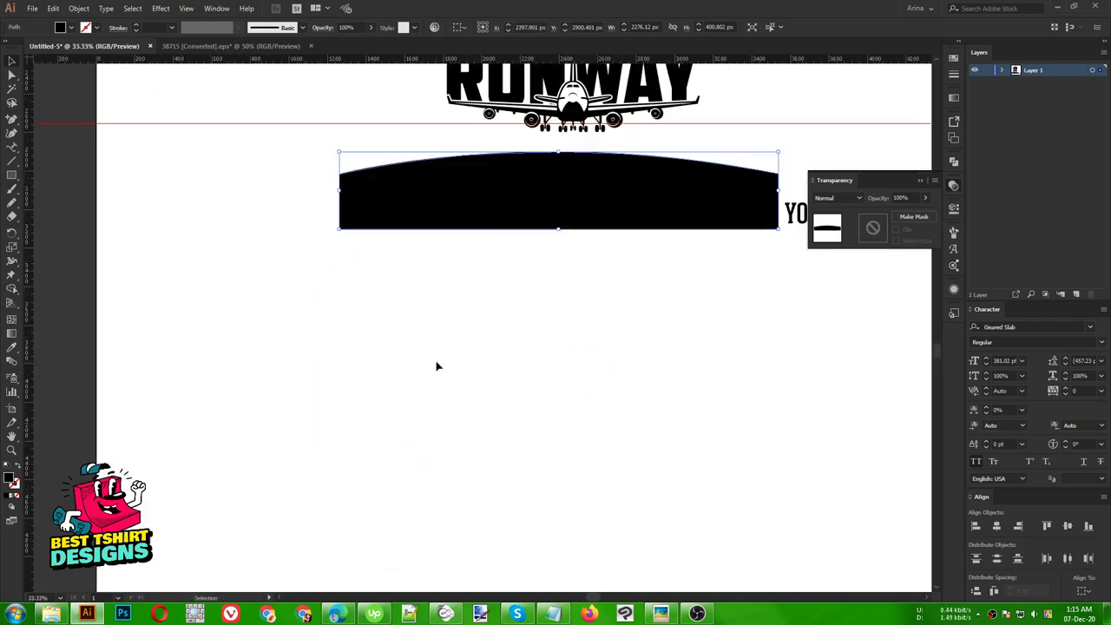
pyautogui.hotkey('ctrl', 'z')
pyautogui.hotkey('ctrl', 'z')
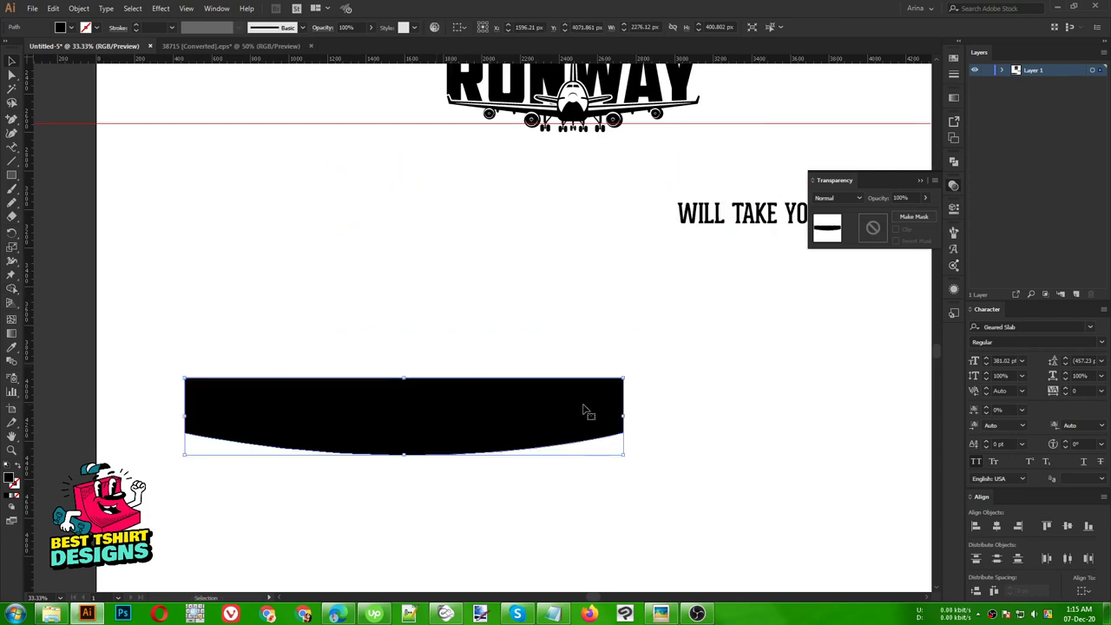
# Fit the WILL TAKE YOU ANYWHERE line into the flat-topped, curved-bottom black shape using Envelope Distort with Top Object
pyautogui.scroll(-1, 517, 391)
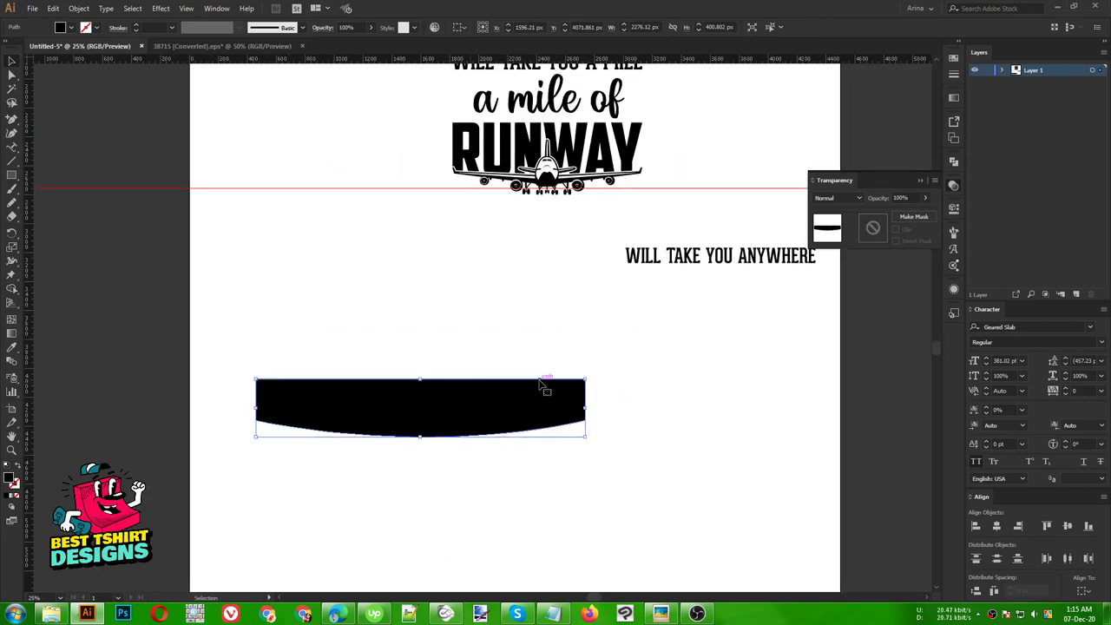
pyautogui.click(651, 258)
pyautogui.keyDown('shift'); pyautogui.click(499, 428); pyautogui.keyUp('shift')
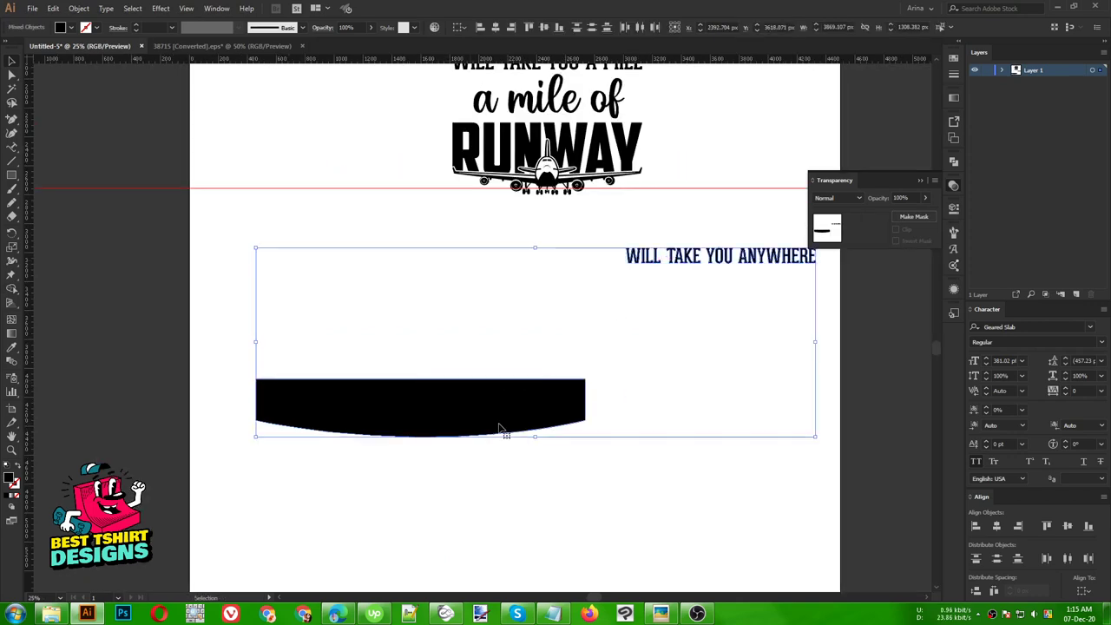
pyautogui.click(78, 8)
pyautogui.moveTo(200, 328)
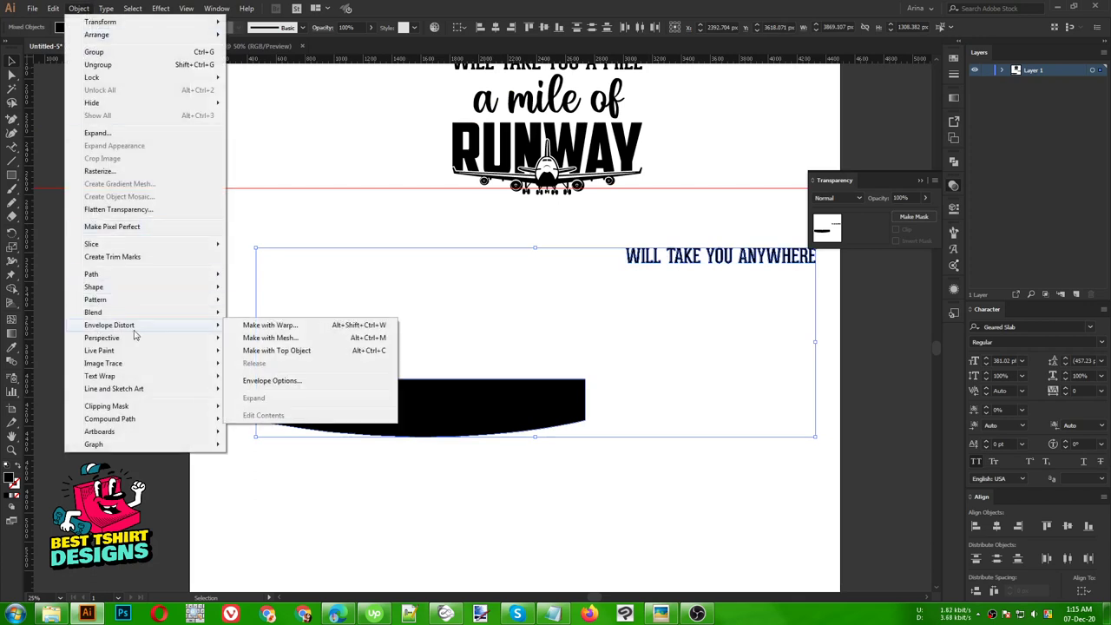
pyautogui.click(282, 351)
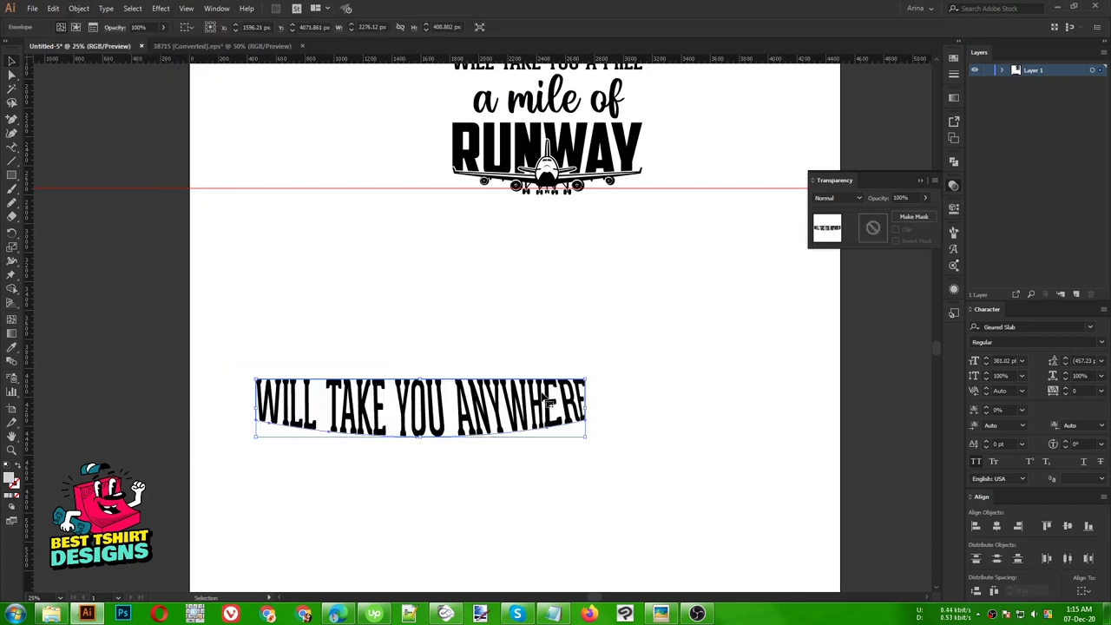
# Place the WILL TAKE YOU ANYWHERE line directly beneath the airplane, matching the width of RUNWAY
pyautogui.moveTo(543, 406); pyautogui.dragTo(666, 224)
pyautogui.scroll(3, 666, 227)
pyautogui.scroll(1, 665, 227)
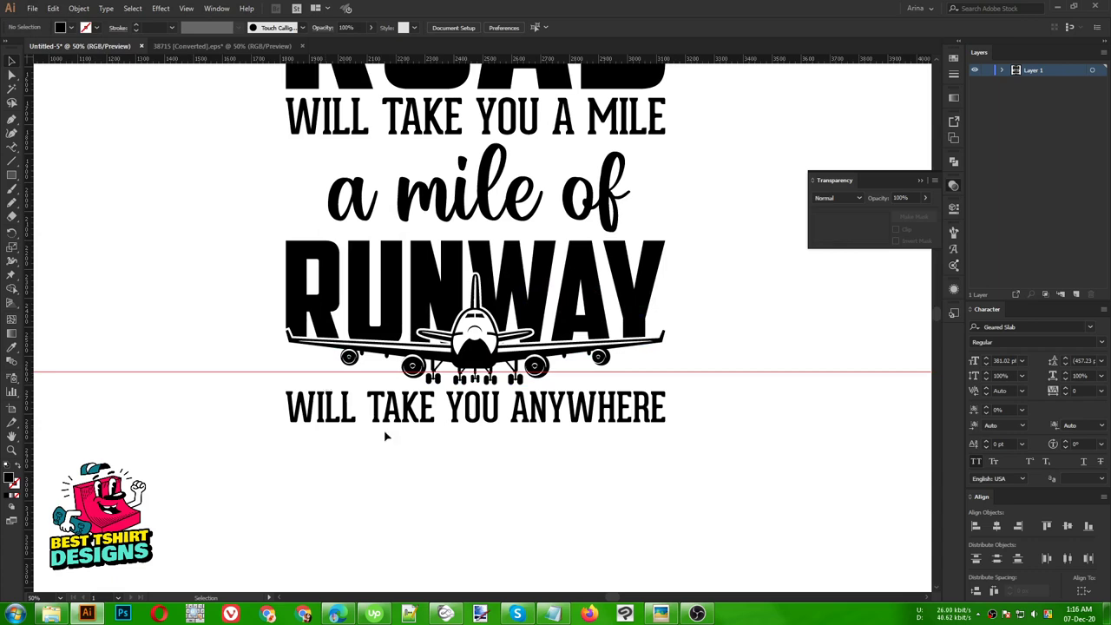
# Draw a closed Pen shape about 1310 by 238 px over the bottom text line, its top edge dipping in a V below the airplane
pyautogui.click(13, 123)
pyautogui.click(285, 358)
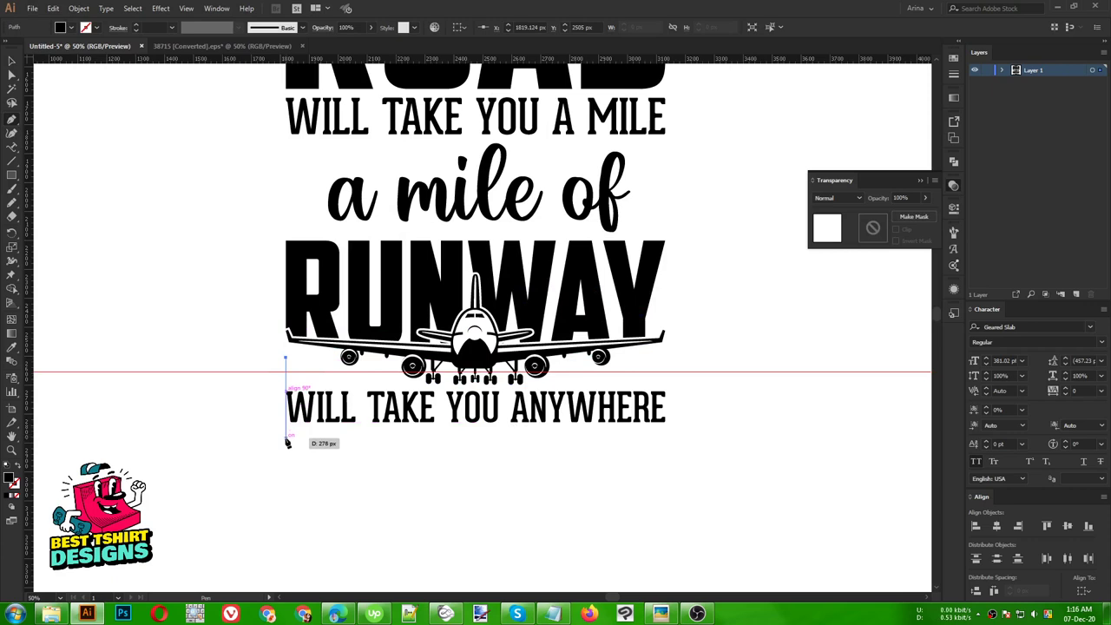
pyautogui.click(285, 367)
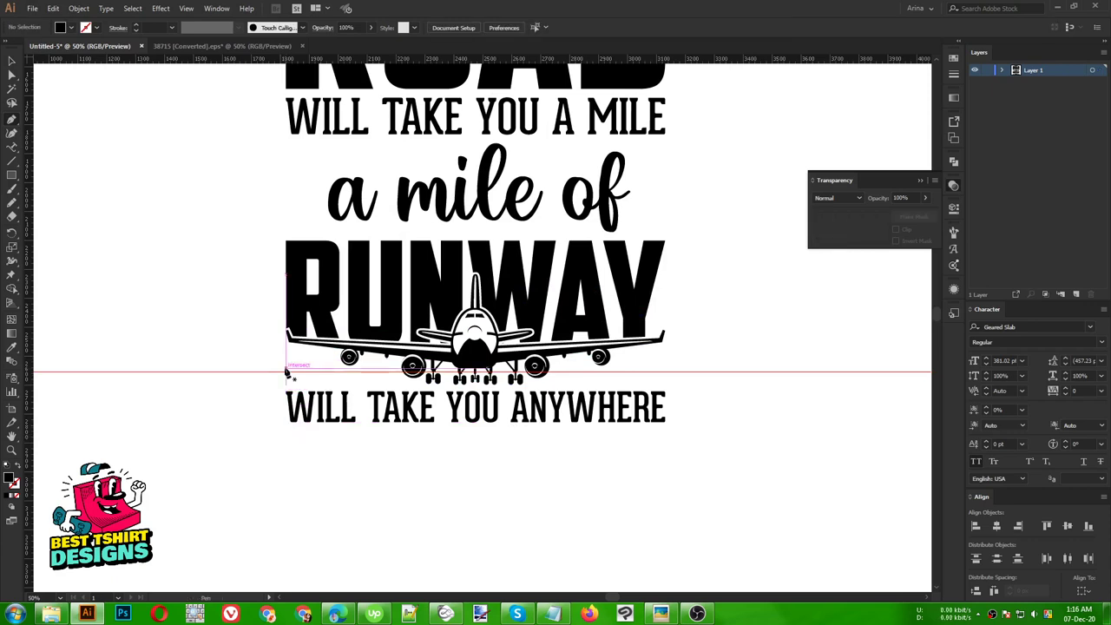
pyautogui.click(287, 433)
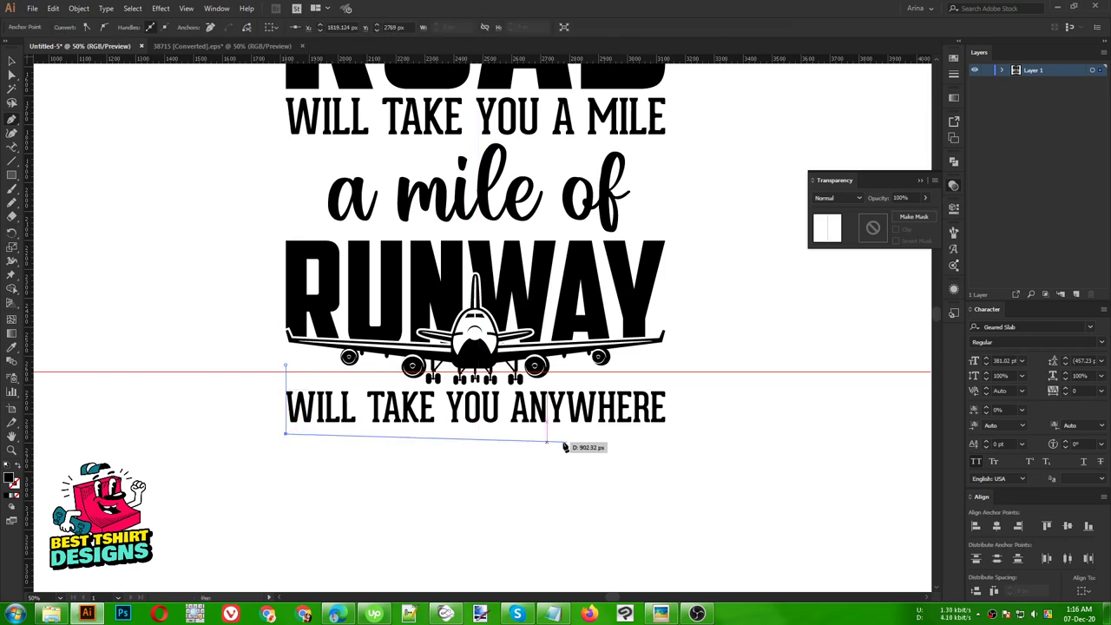
pyautogui.click(666, 434)
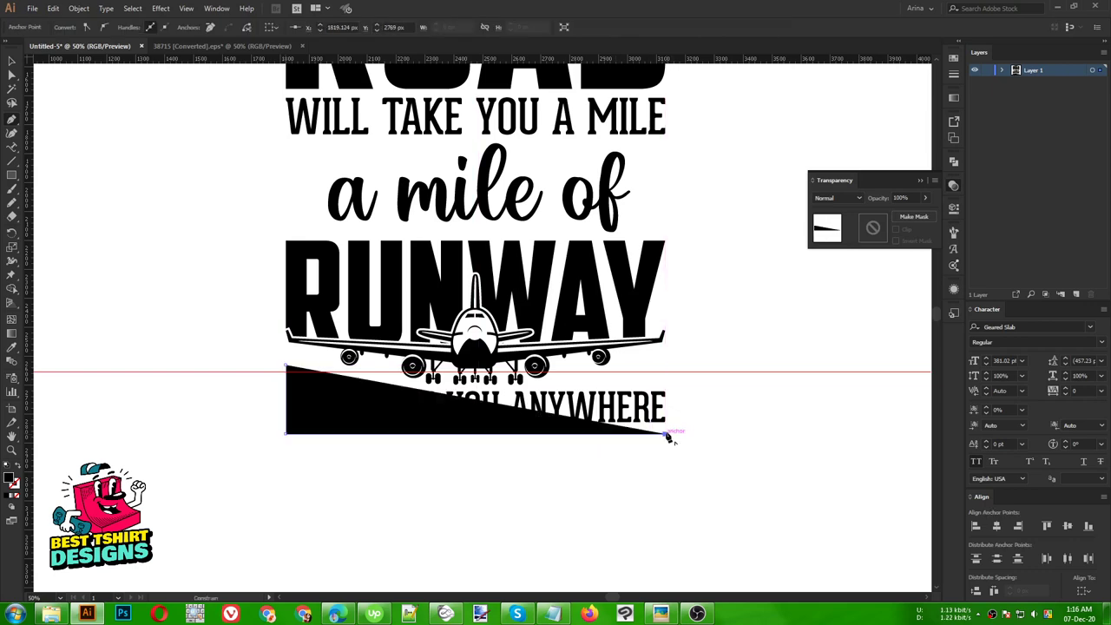
pyautogui.click(666, 367)
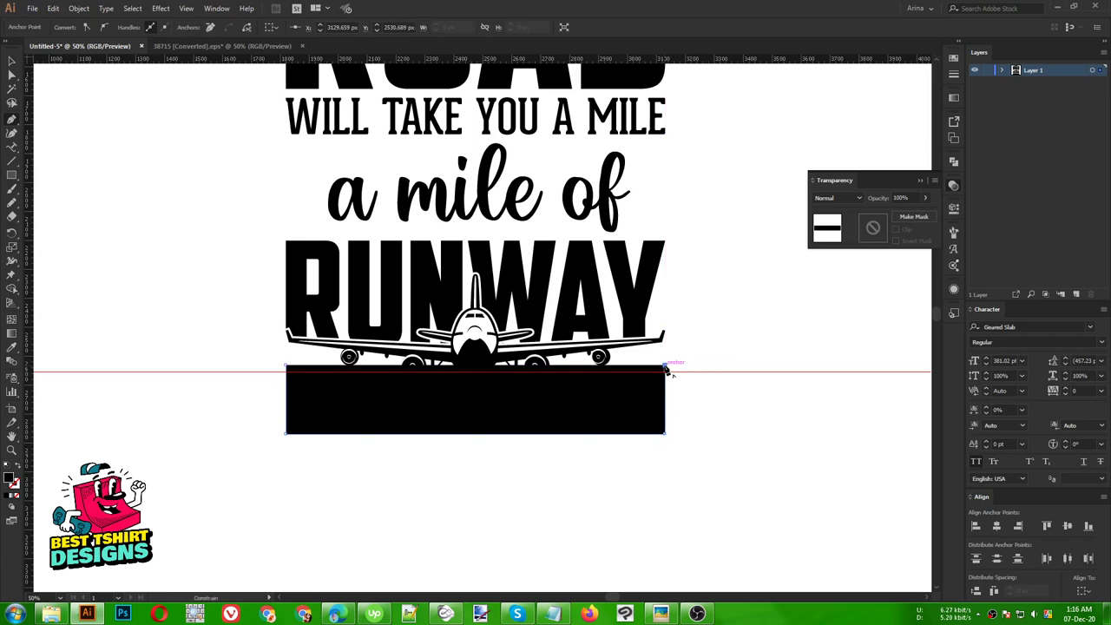
pyautogui.click(482, 391)
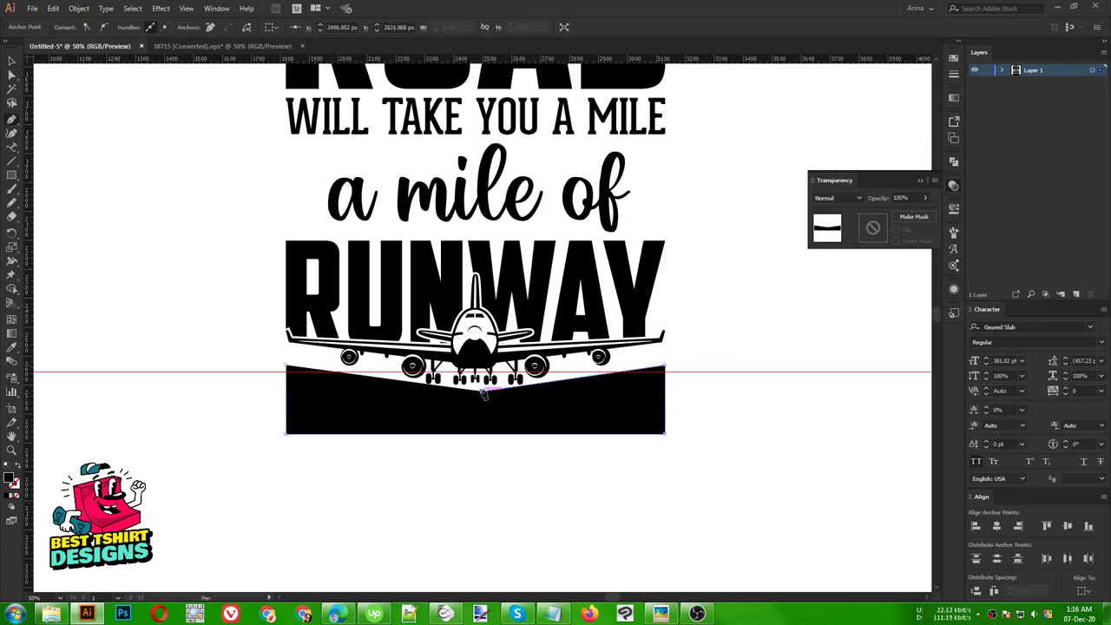
pyautogui.click(289, 371)
pyautogui.press('v')
pyautogui.click(633, 437)
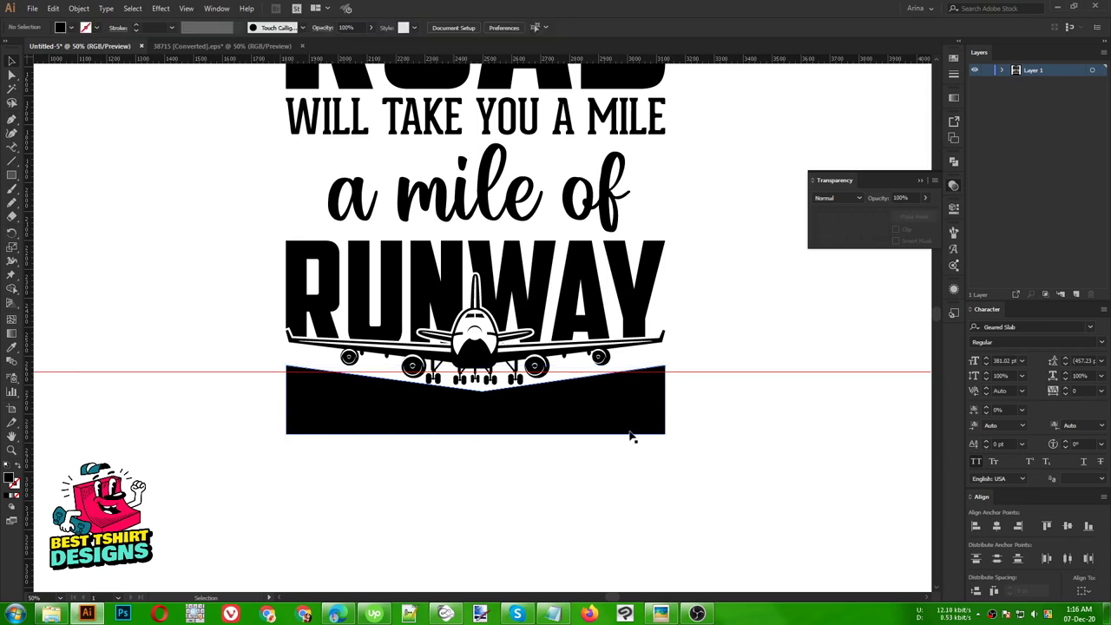
# Warp the WILL TAKE YOU ANYWHERE line into the V-notched shape using Envelope Distort, Make with Top Object
pyautogui.click(631, 428)
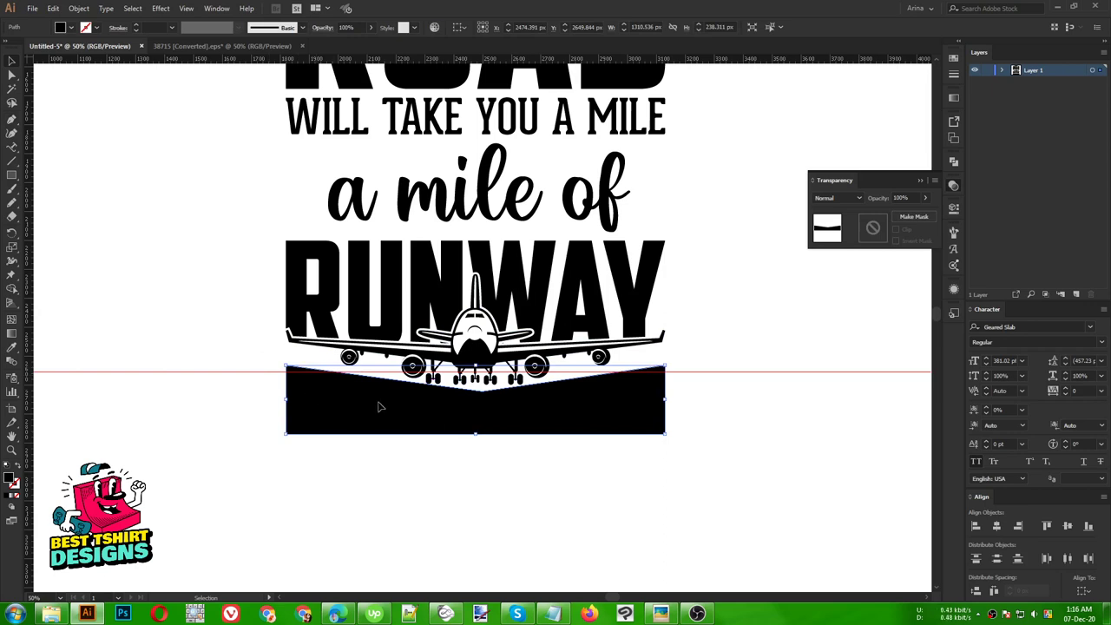
pyautogui.press('Delete')
pyautogui.hotkey('ctrl', 'z')
pyautogui.moveTo(364, 453); pyautogui.dragTo(382, 416)
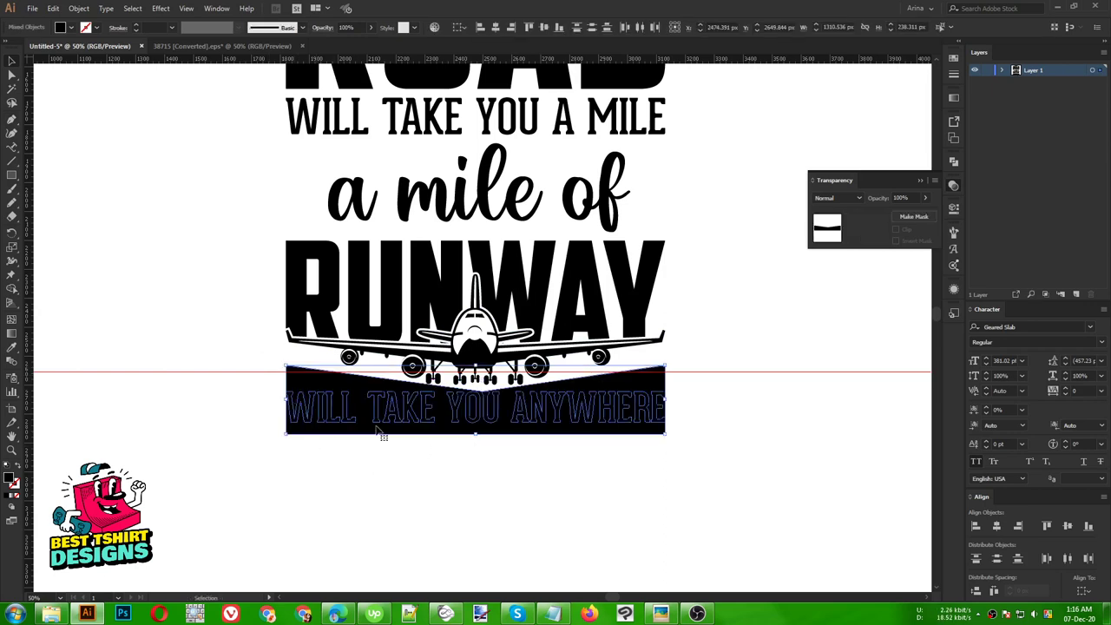
pyautogui.click(78, 8)
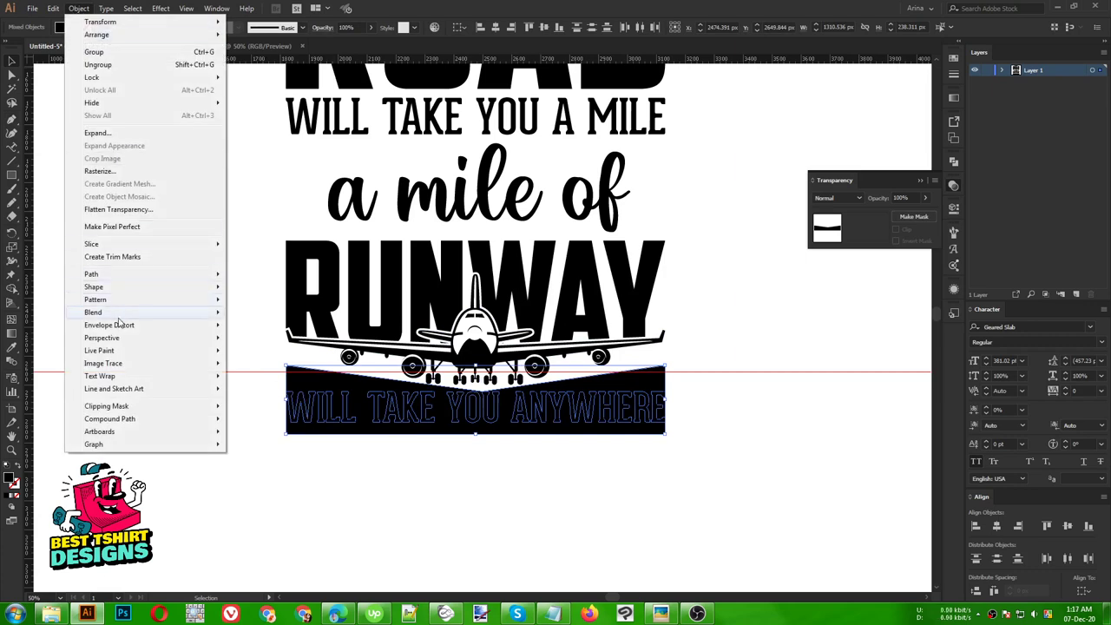
pyautogui.moveTo(119, 324)
pyautogui.click(295, 351)
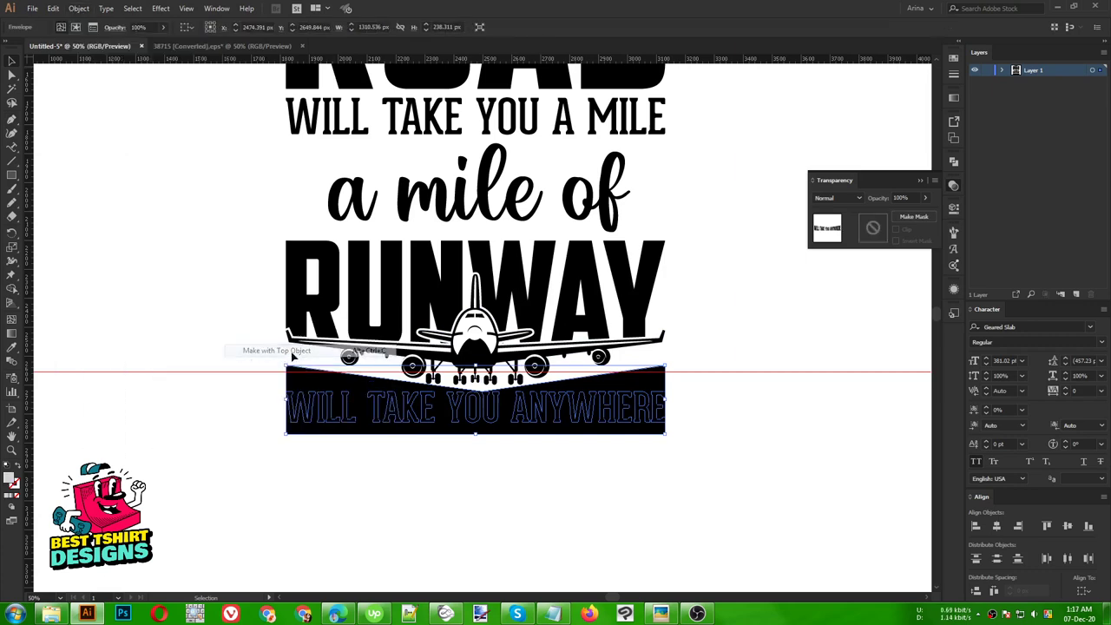
pyautogui.click(612, 516)
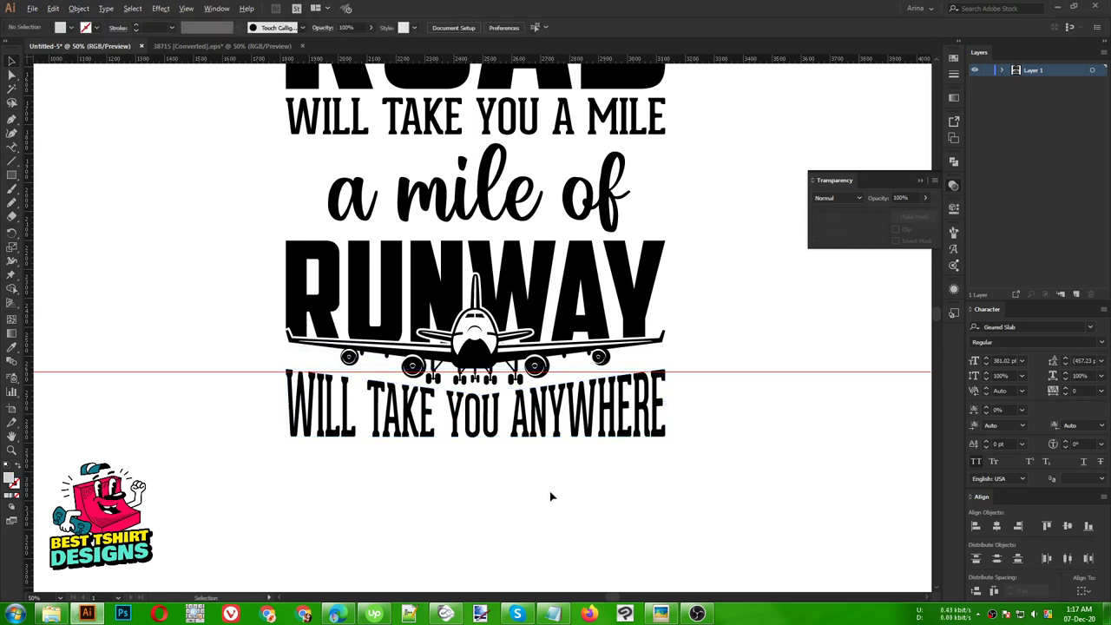
# Delete the leftover object beside the lower part of the design
pyautogui.hotkey('ctrl', '-')
pyautogui.moveTo(734, 385); pyautogui.dragTo(777, 498)
pyautogui.press('Delete')
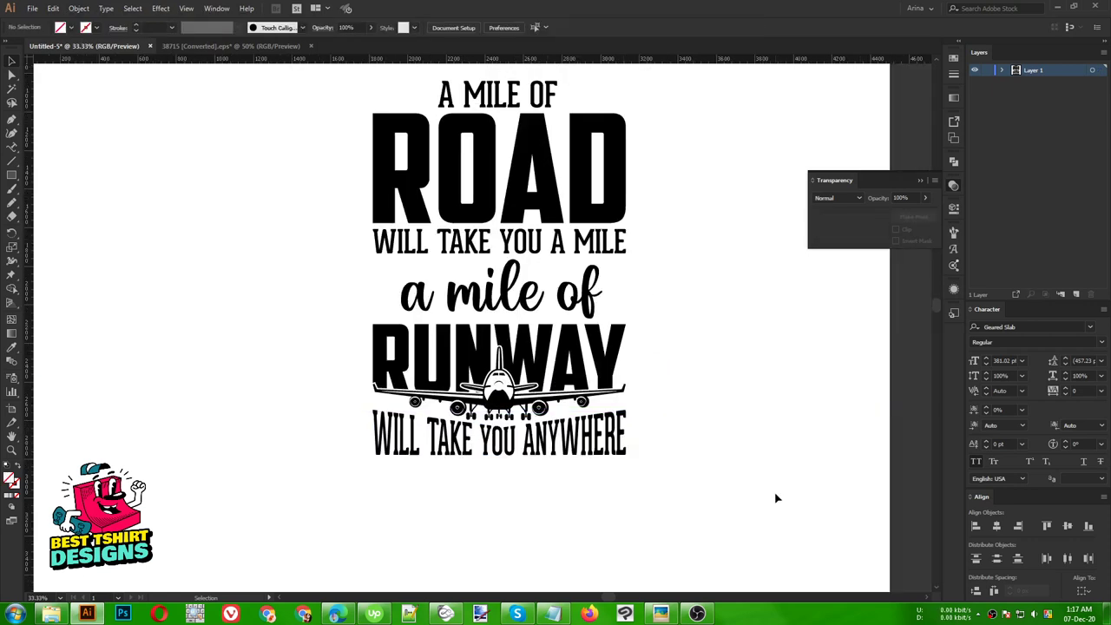
pyautogui.scroll(3, 777, 498)
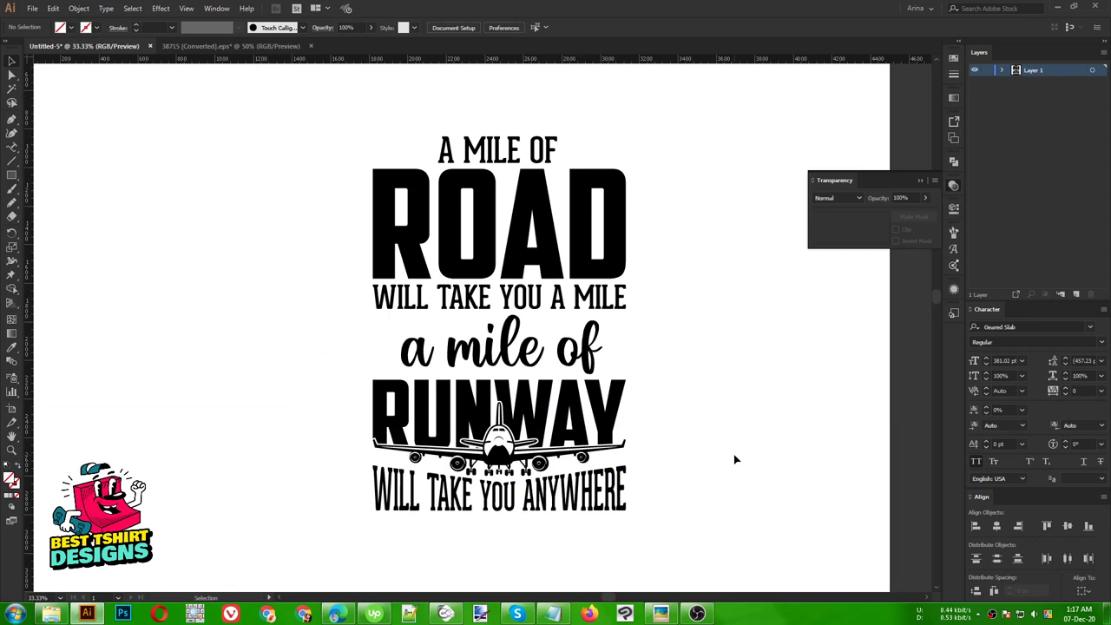
# Shrink the script text "a mile of" proportionally to about 831 px wide and nudge it up beneath WILL TAKE YOU A MILE
pyautogui.moveTo(484, 324); pyautogui.dragTo(509, 326)
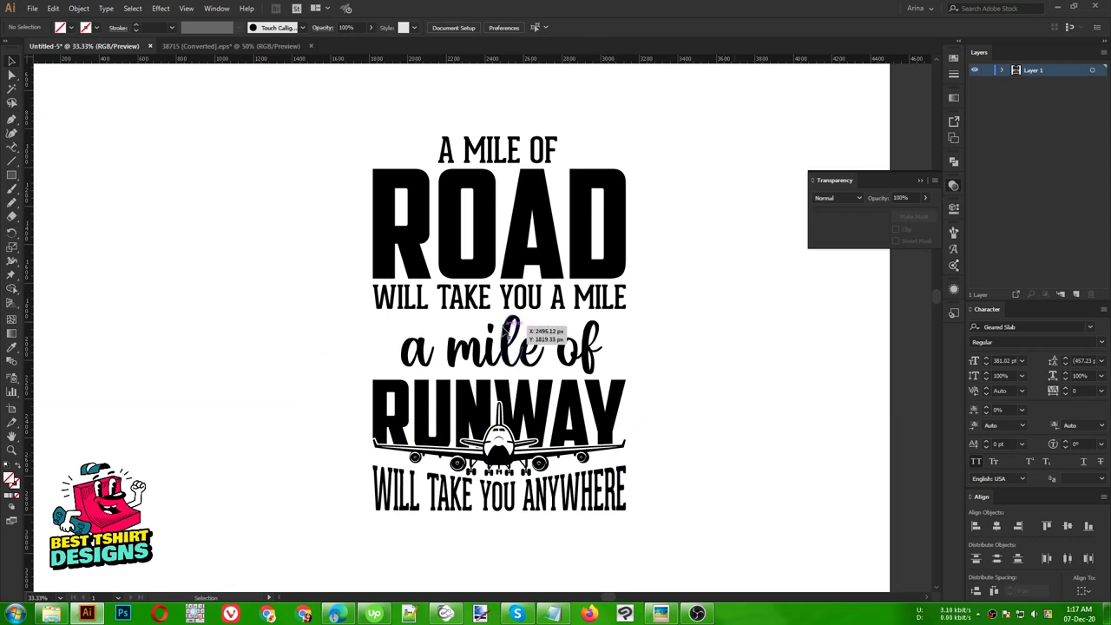
pyautogui.click(418, 347)
pyautogui.hotkey('ctrl', '+')
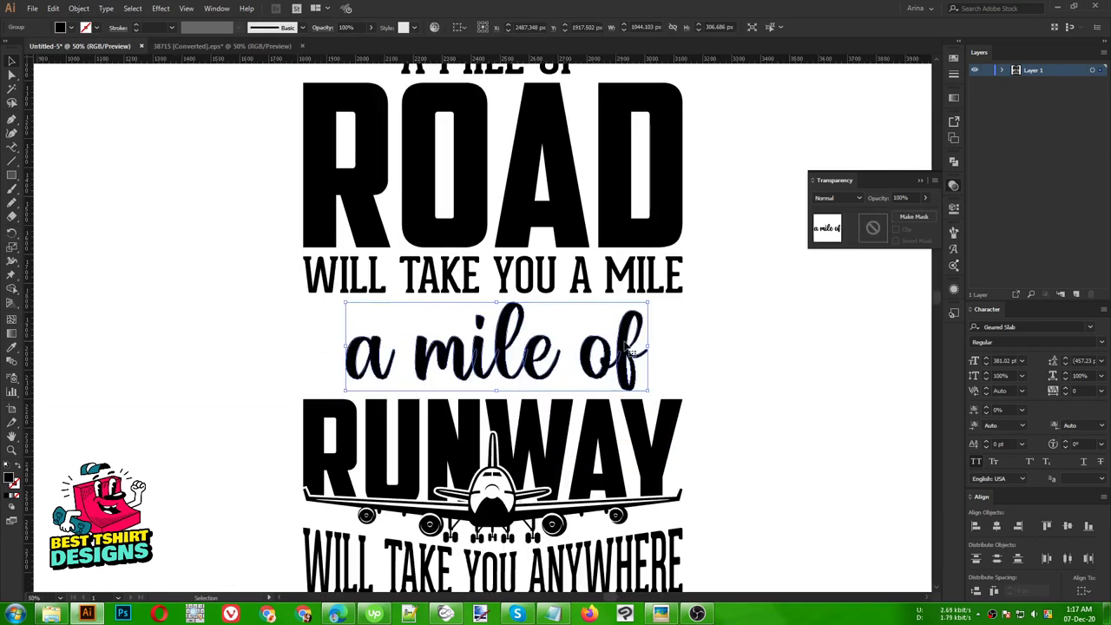
pyautogui.moveTo(647, 347); pyautogui.dragTo(618, 347)
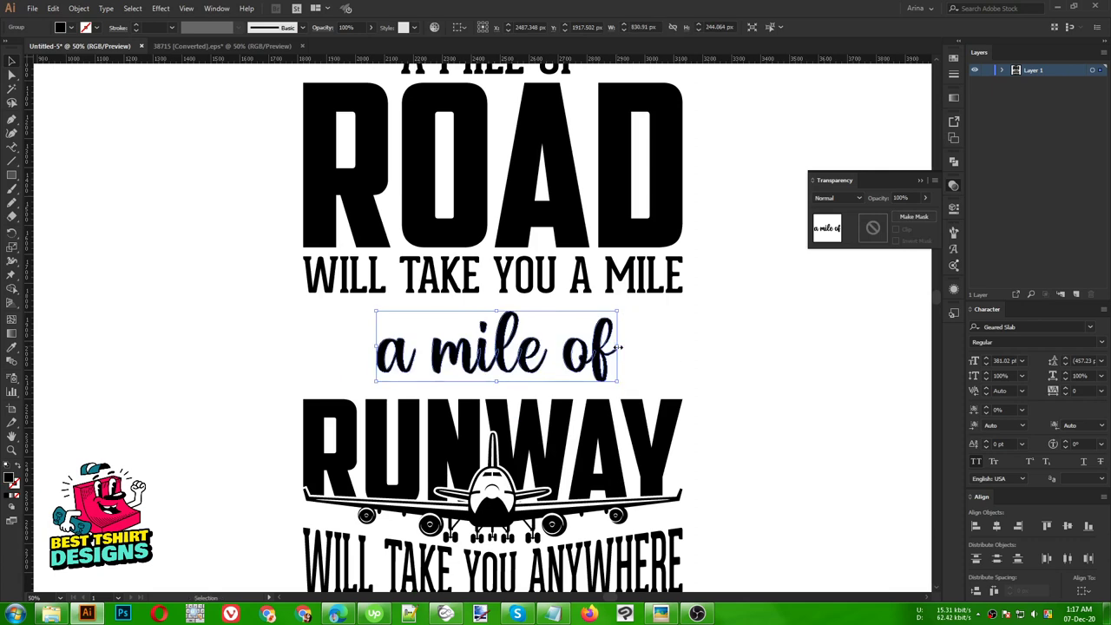
pyautogui.hotkey('shift', 'Up')
pyautogui.hotkey('shift', 'Up')
pyautogui.hotkey('shift', 'Up')
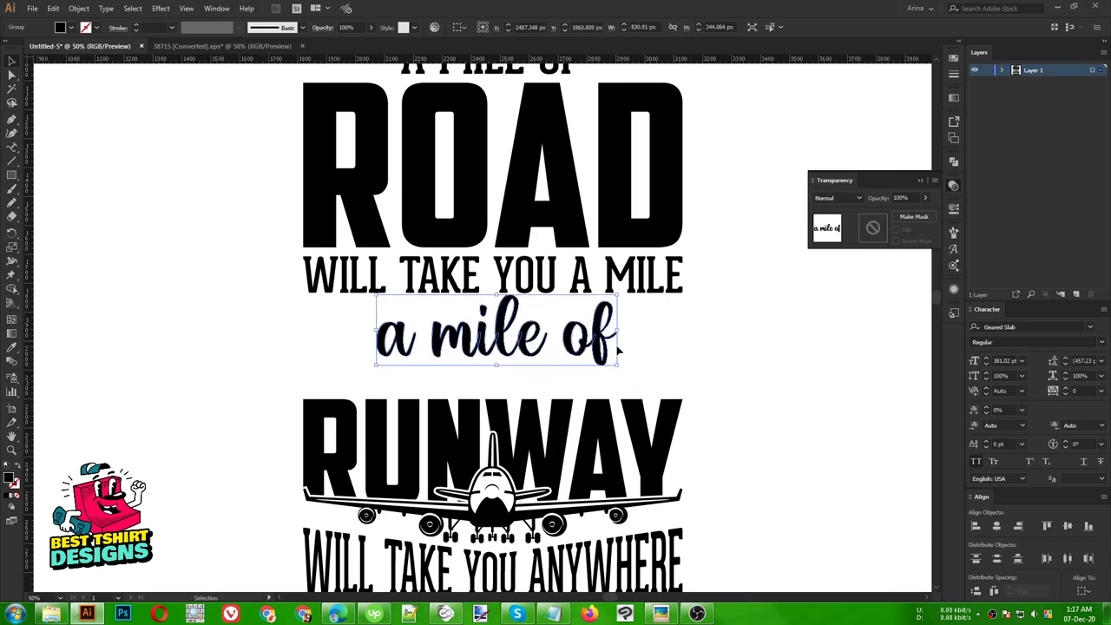
pyautogui.hotkey('shift', 'Down')
# Move RUNWAY, the airplane and the warped bottom line up together to close the gap below "a mile of"
pyautogui.scroll(-1, 359, 426)
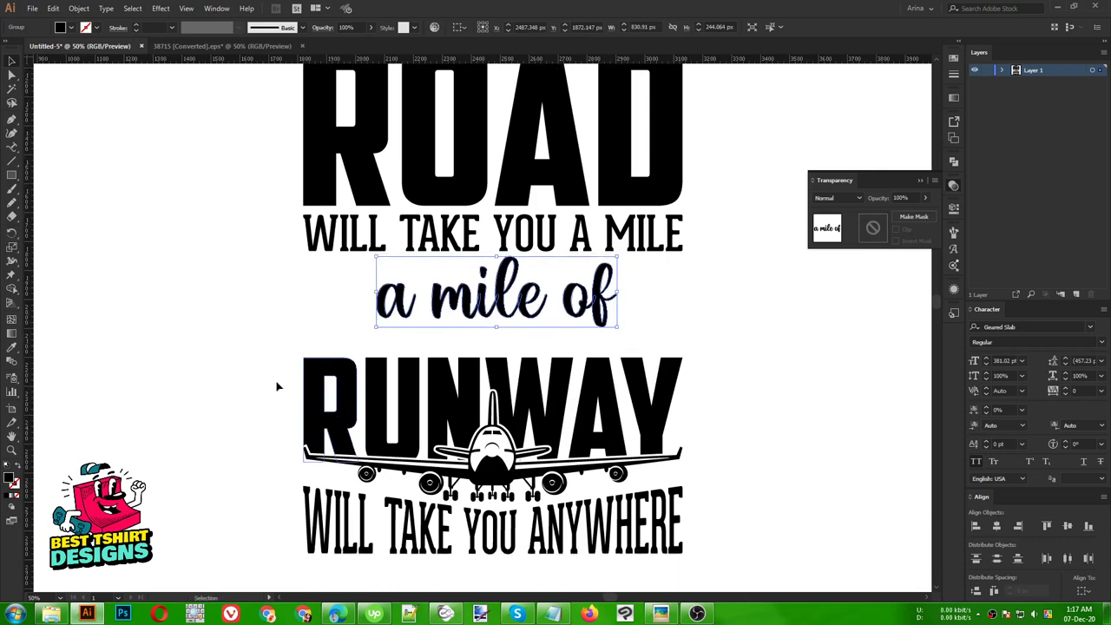
pyautogui.moveTo(258, 374); pyautogui.dragTo(646, 543)
pyautogui.hotkey('shift', 'Up')
pyautogui.hotkey('shift', 'Up')
pyautogui.hotkey('shift', 'Up')
pyautogui.hotkey('shift', 'Up')
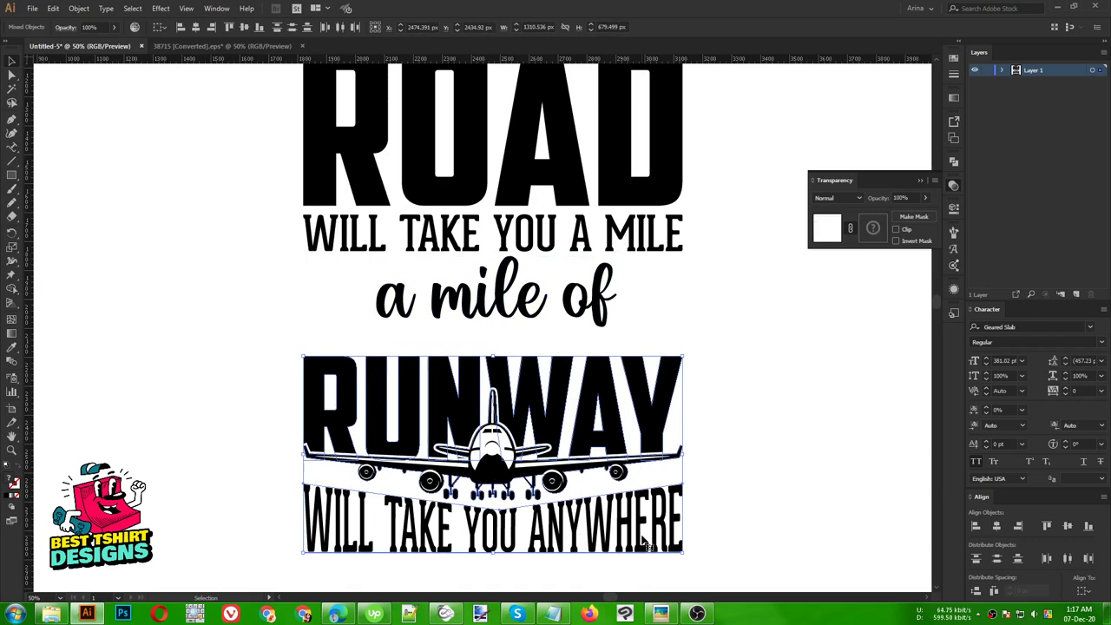
pyautogui.hotkey('shift', 'Up')
pyautogui.hotkey('shift', 'Up')
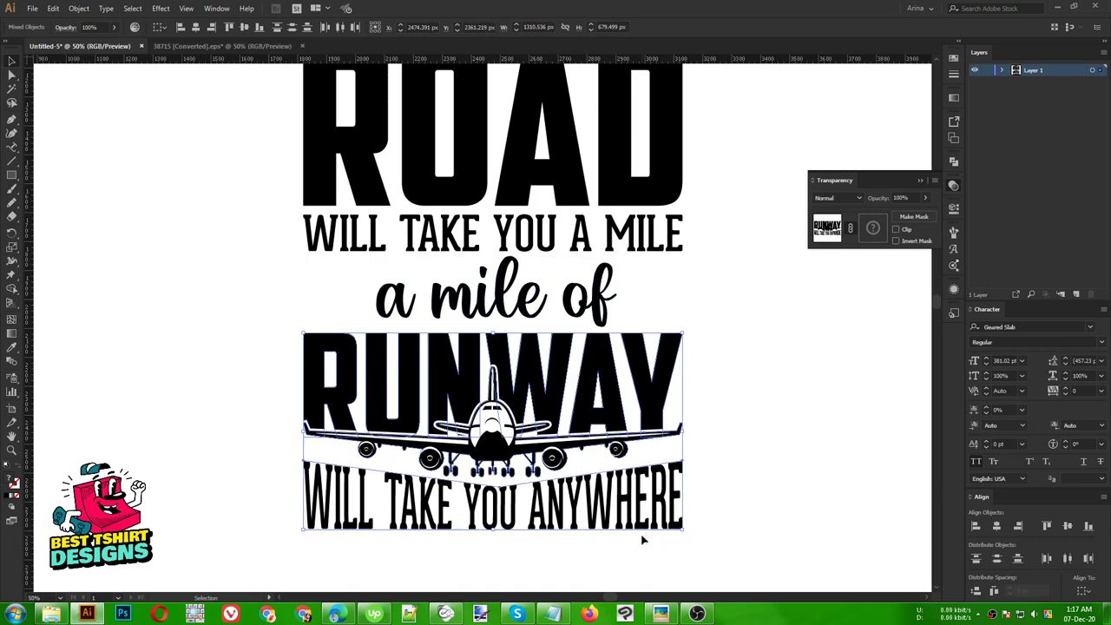
pyautogui.hotkey('ctrl', '-')
pyautogui.click(703, 354)
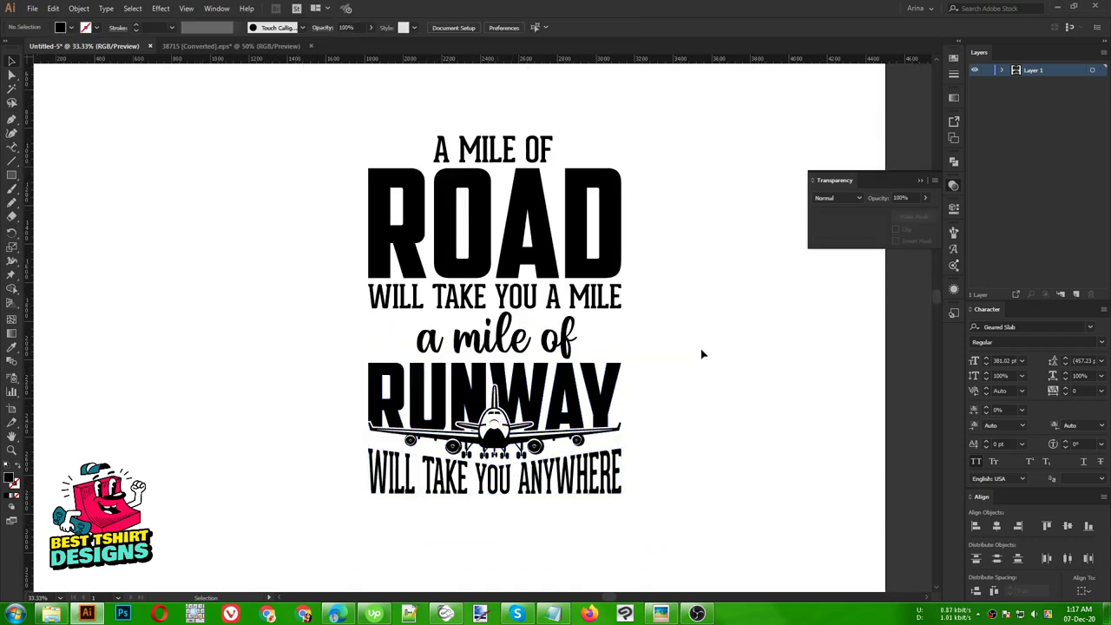
# Copy the solid bottom airplane silhouette from 38715 [Converted].eps into the Untitled-5 design and fill it black
pyautogui.scroll(1, 593, 114)
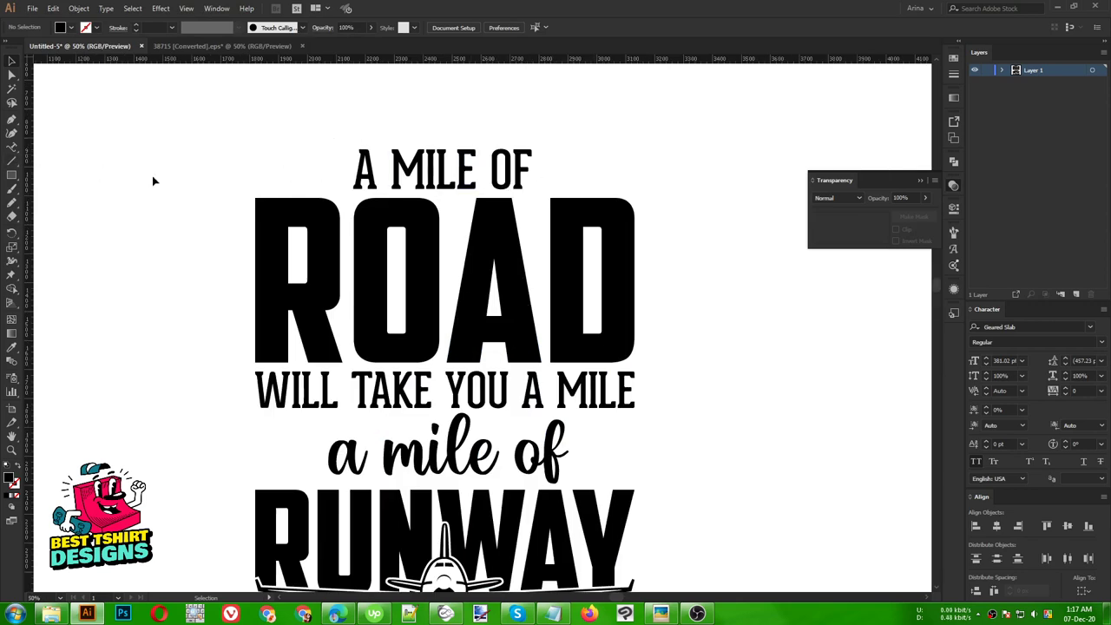
pyautogui.click(222, 45)
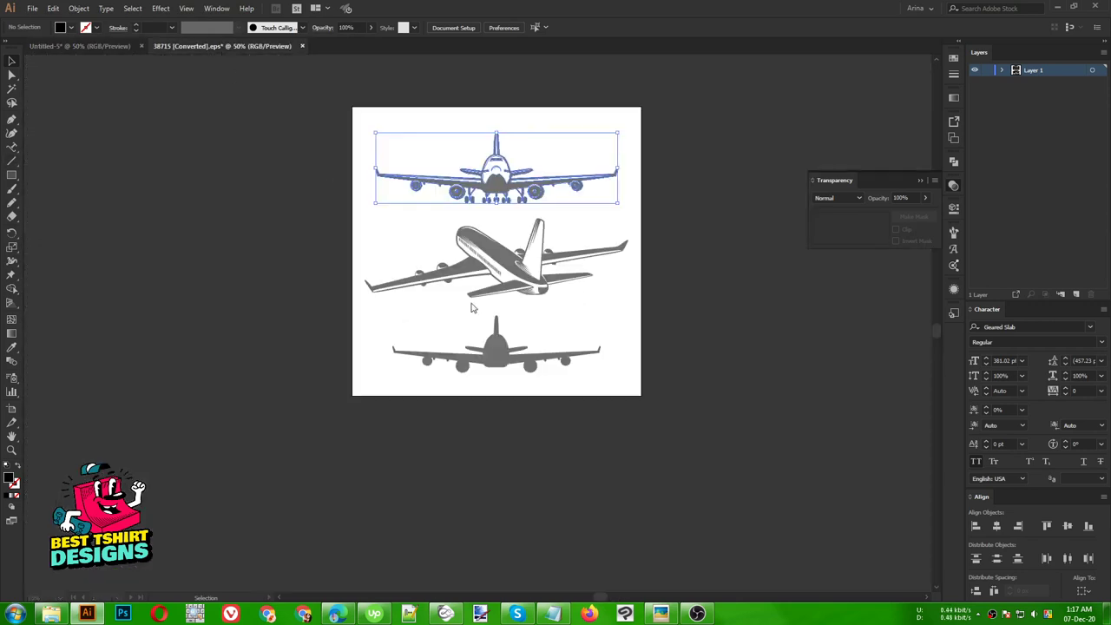
pyautogui.click(497, 356)
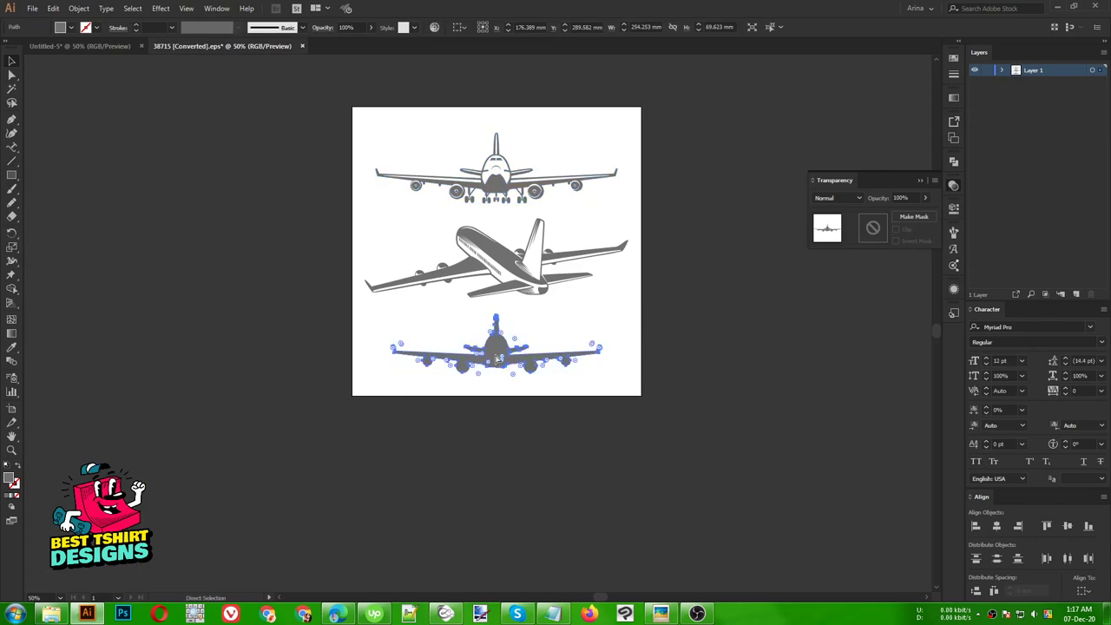
pyautogui.click(99, 46)
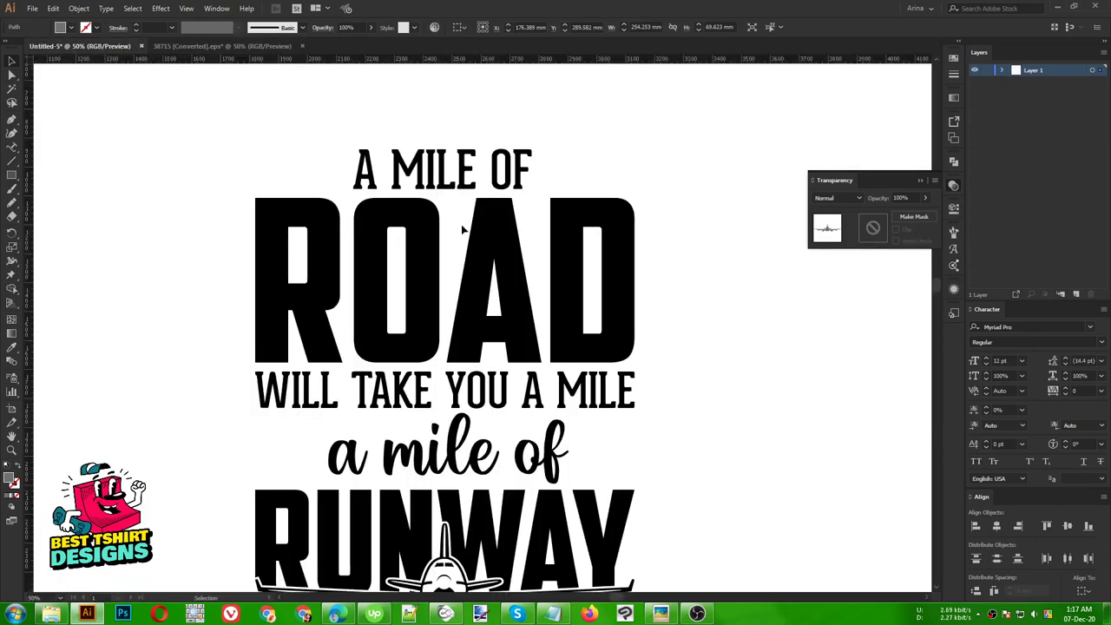
pyautogui.hotkey('ctrl', 'v')
pyautogui.click(73, 29)
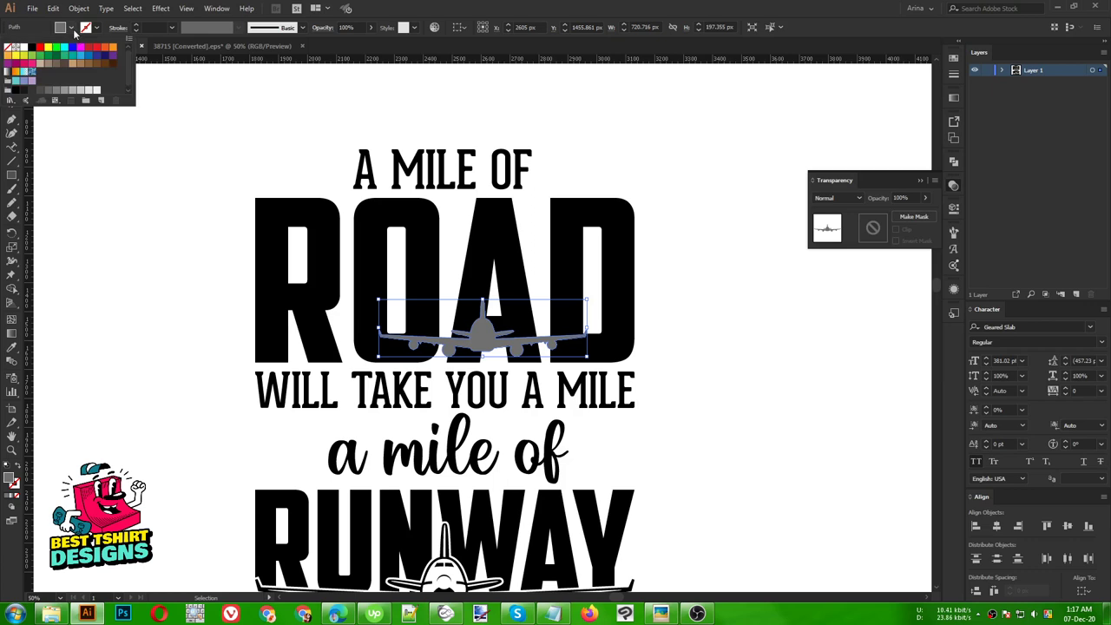
pyautogui.click(31, 47)
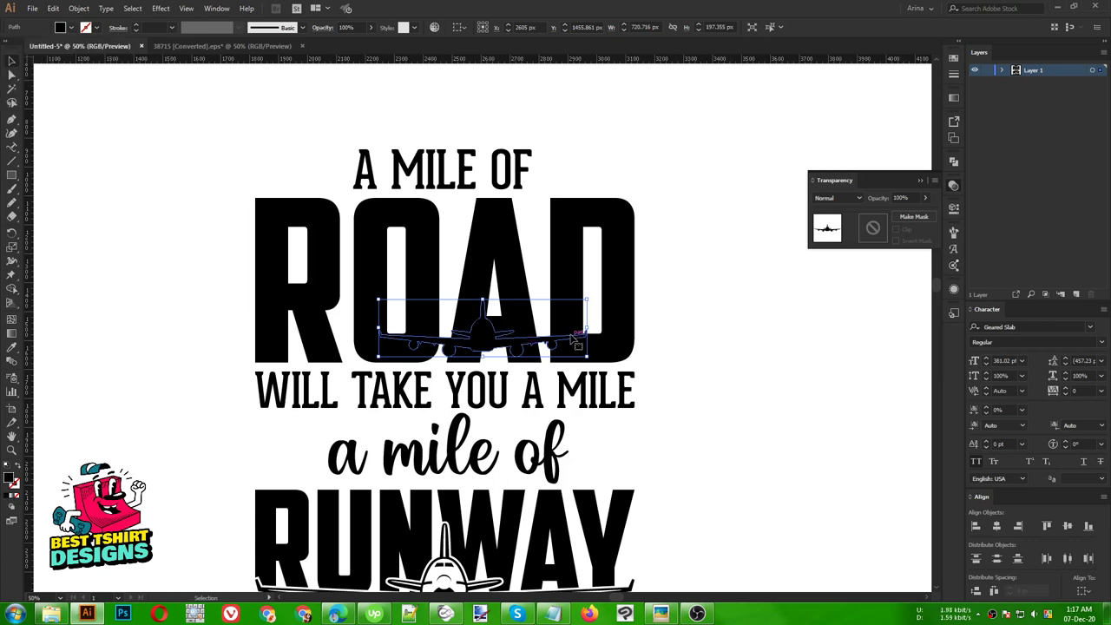
# Scale the silhouette down and place one copy on each side of A MILE OF, above ROAD
pyautogui.moveTo(587, 331); pyautogui.dragTo(637, 165)
pyautogui.moveTo(601, 167); pyautogui.dragTo(304, 171)
pyautogui.click(527, 194)
# Align A MILE OF and its two airplanes on their vertical centres, distribute them horizontally, and extend the airplanes to ROAD's outer edges
pyautogui.moveTo(229, 148); pyautogui.dragTo(625, 179)
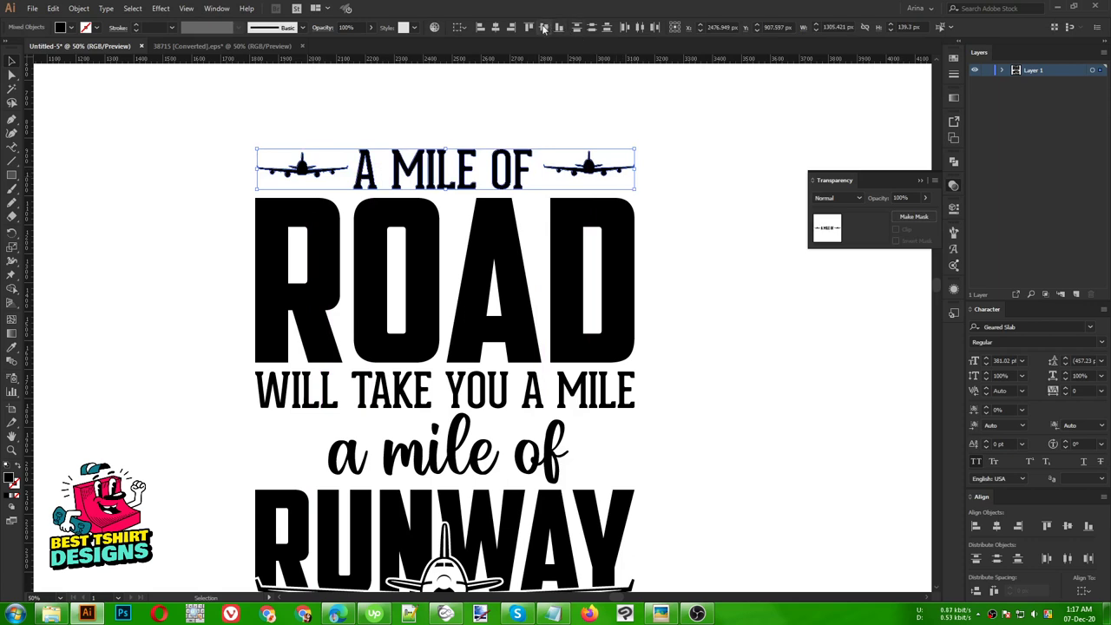
pyautogui.click(543, 28)
pyautogui.click(639, 28)
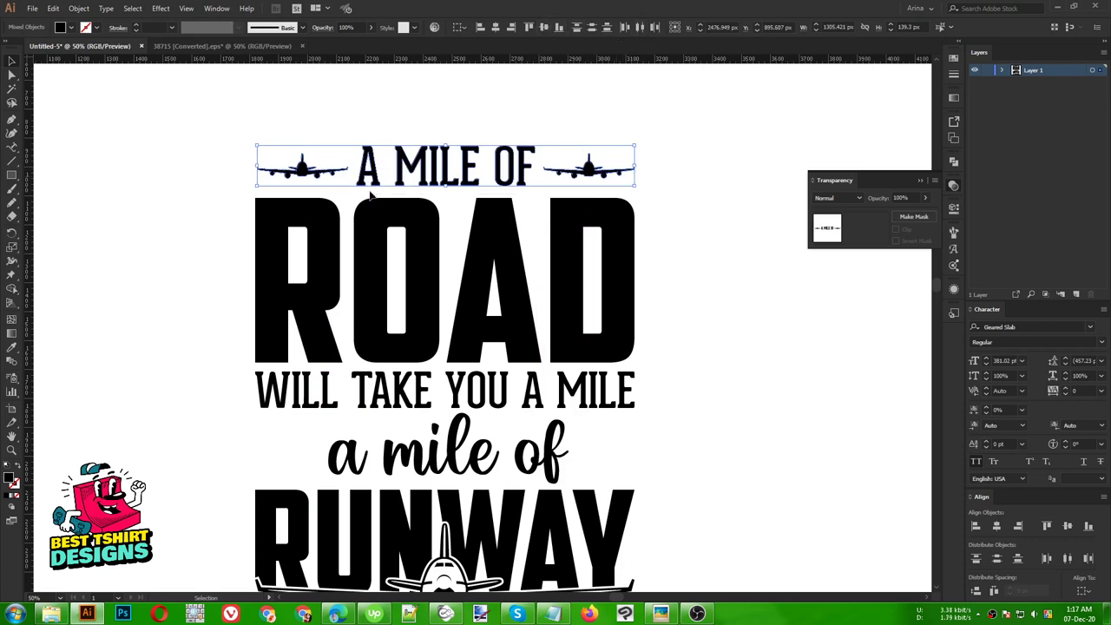
pyautogui.moveTo(257, 166); pyautogui.dragTo(255, 167)
pyautogui.moveTo(634, 165)
pyautogui.mouseDown()
pyautogui.moveTo(623, 164)
pyautogui.moveTo(637, 165)
pyautogui.mouseUp()
pyautogui.hotkey('ctrl', '-')
pyautogui.click(631, 266)
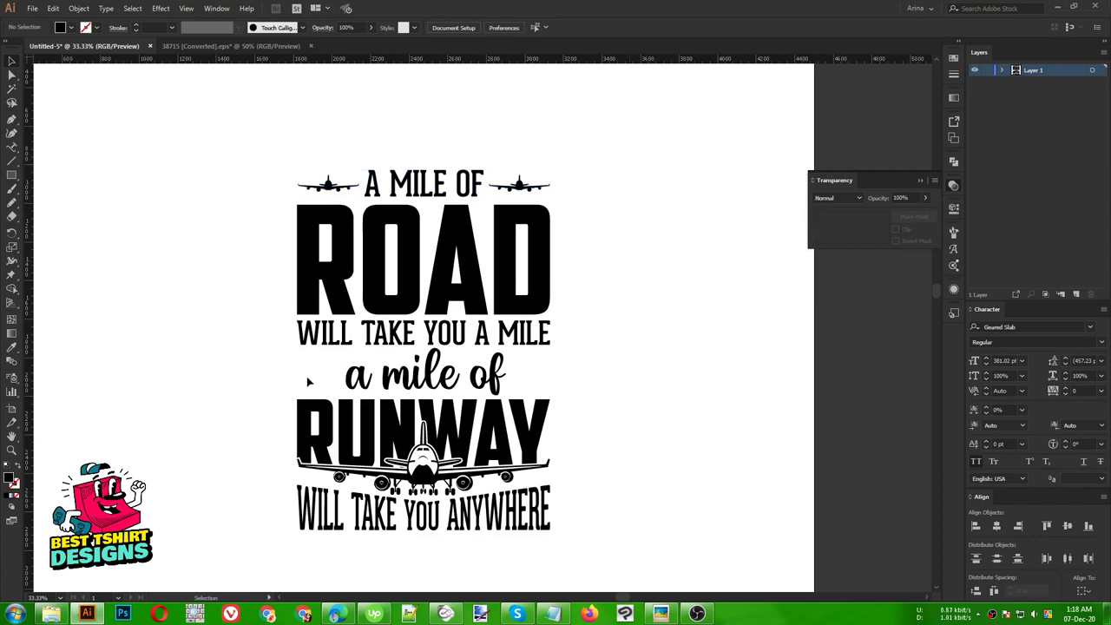
# Switch to the browser and examine the Varna runway photo in the Google Images results for "runway" as a reference
pyautogui.hotkey('alt', 'Tab')
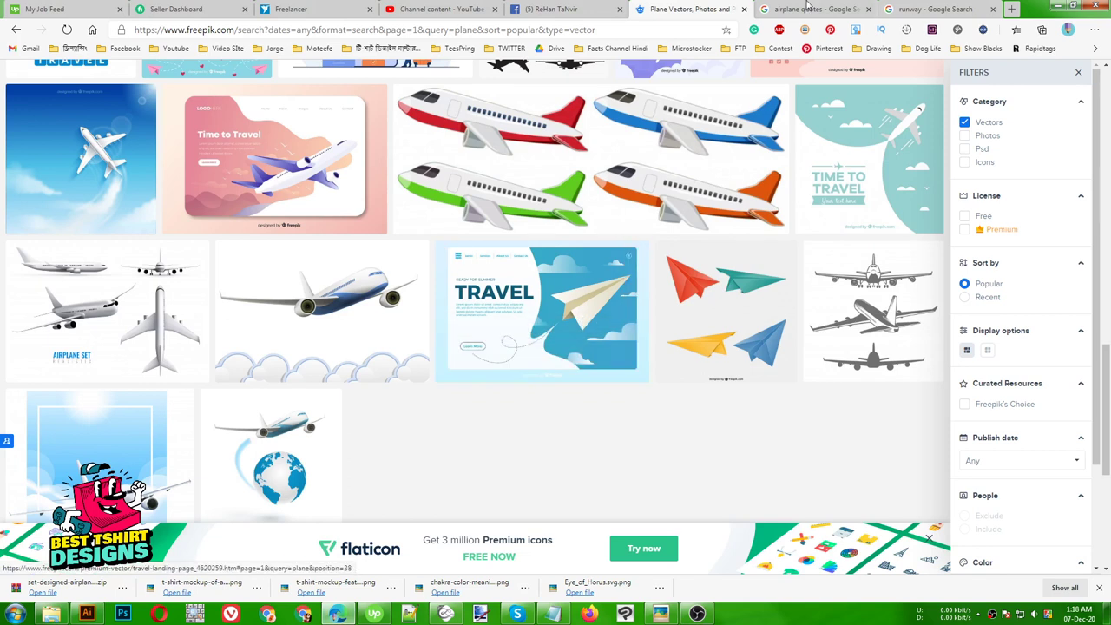
pyautogui.click(808, 9)
pyautogui.click(933, 8)
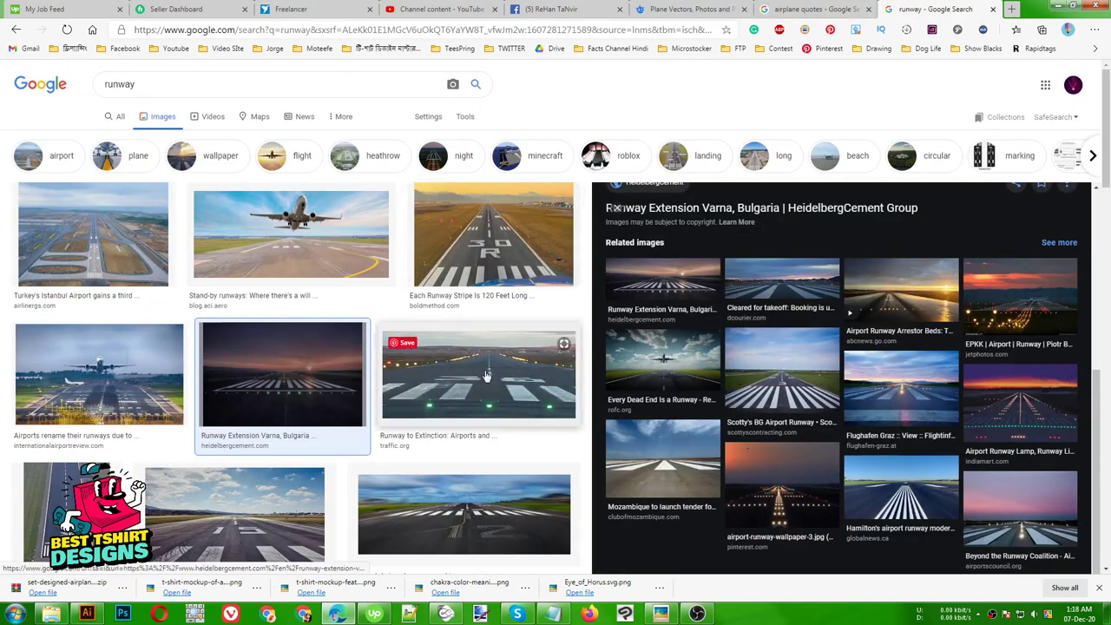
pyautogui.click(305, 385)
pyautogui.click(809, 257)
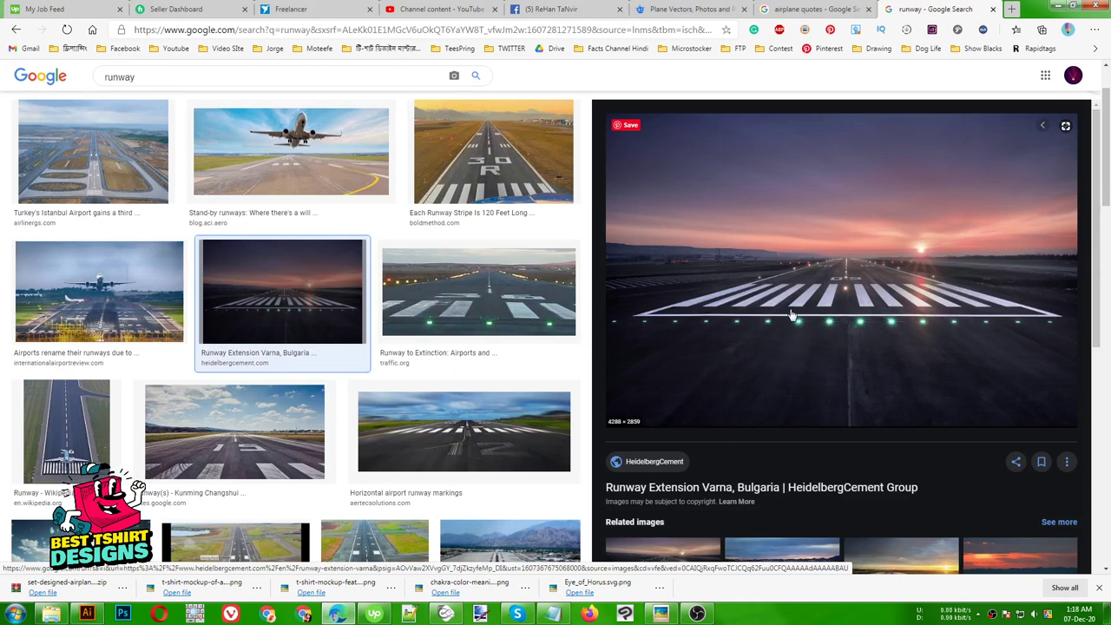
# Switch to Illustrator and draw a rectangle over a mile of, shrunk about its centre to about 1118 by 209 px
pyautogui.click(87, 613)
pyautogui.scroll(1, 409, 382)
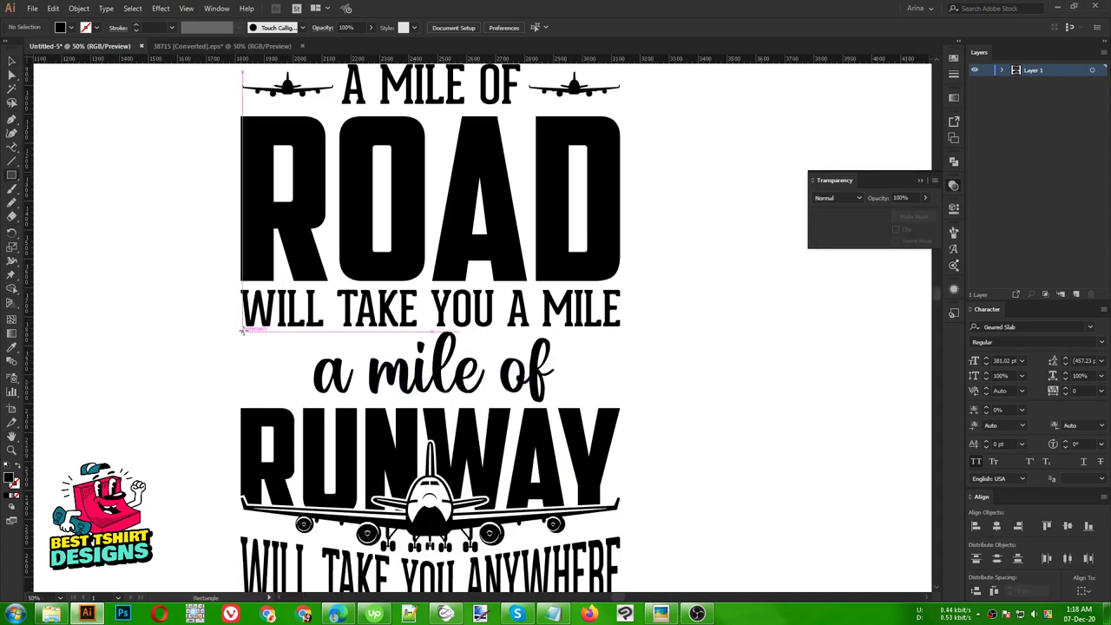
pyautogui.moveTo(243, 329); pyautogui.dragTo(620, 401)
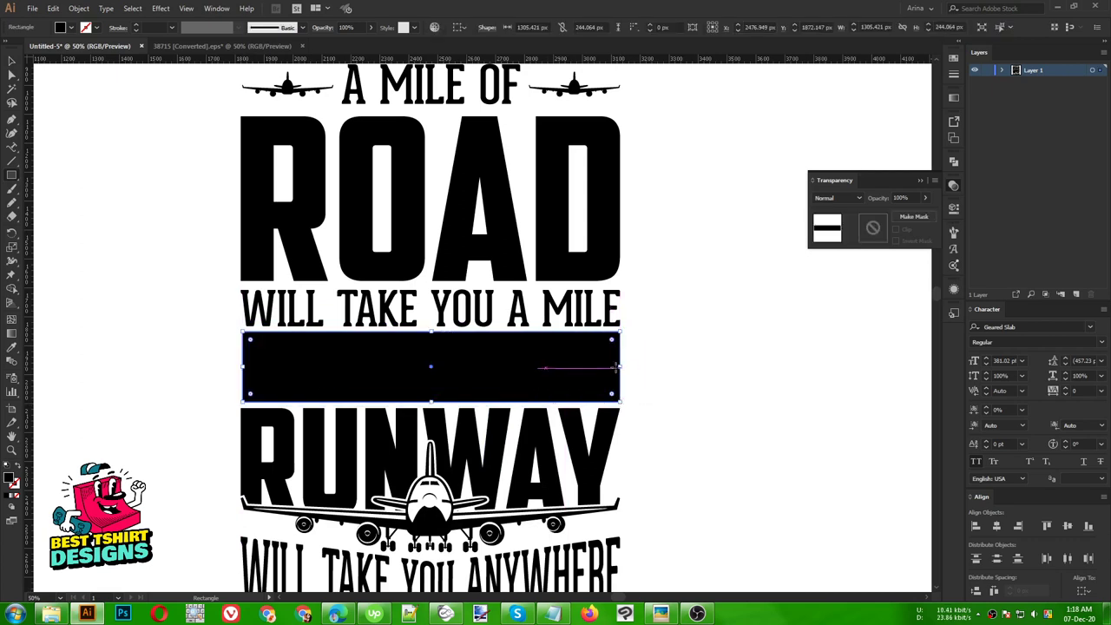
pyautogui.moveTo(620, 367); pyautogui.dragTo(658, 381)
pyautogui.click(658, 381)
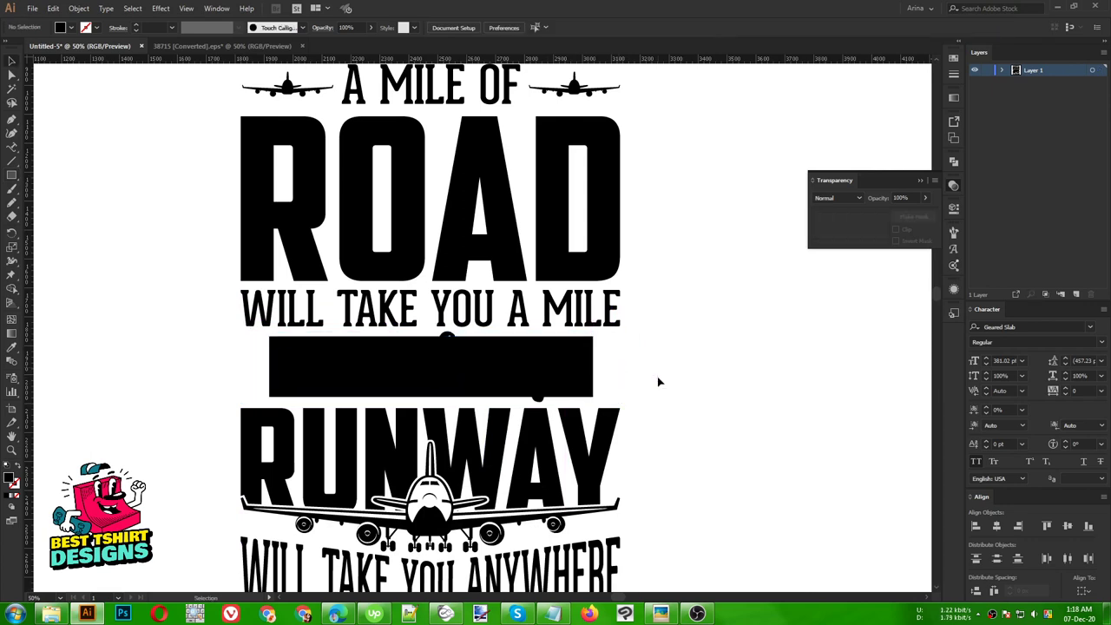
# Turn the rectangle around a mile of into an unfilled black frame with a 10 pt stroke
pyautogui.click(562, 386)
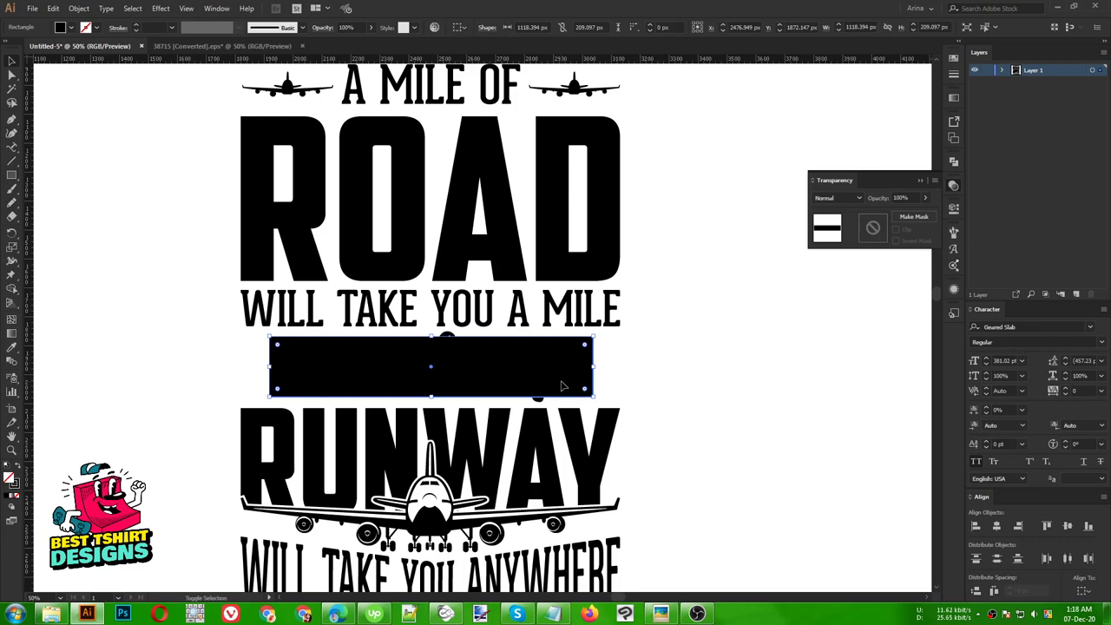
pyautogui.hotkey('shift', 'x')
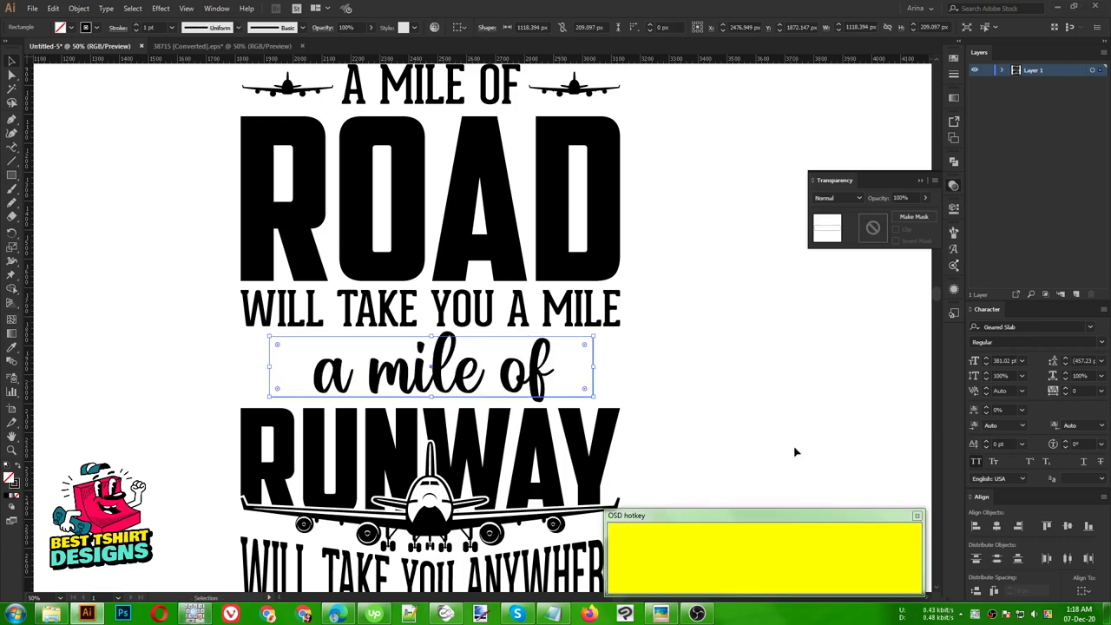
pyautogui.click(695, 391)
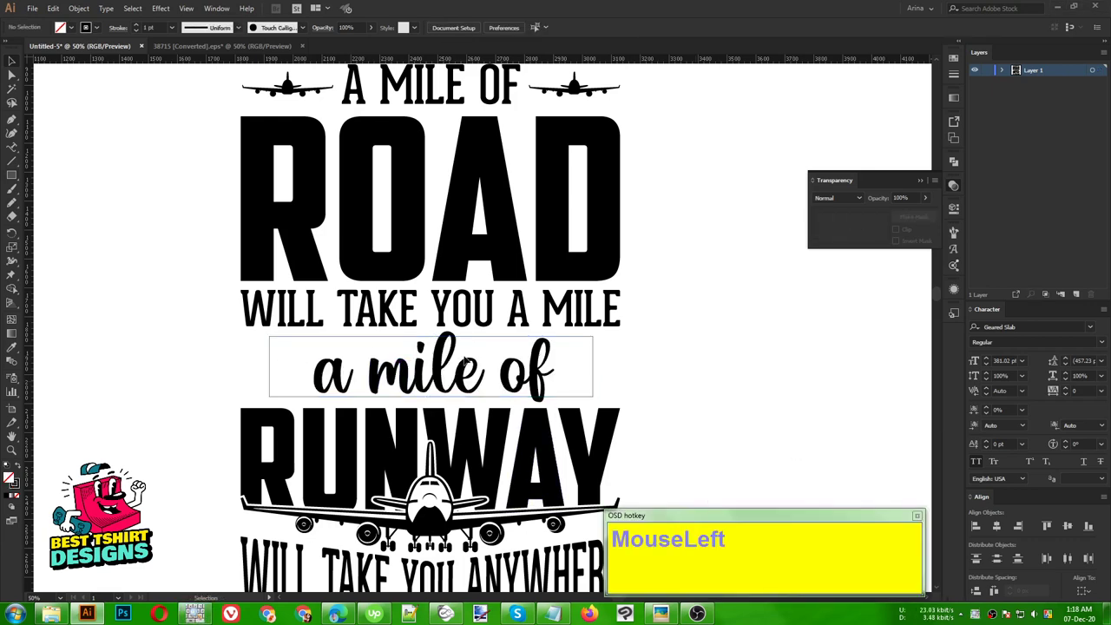
pyautogui.click(593, 361)
pyautogui.scroll(1, 416, 389)
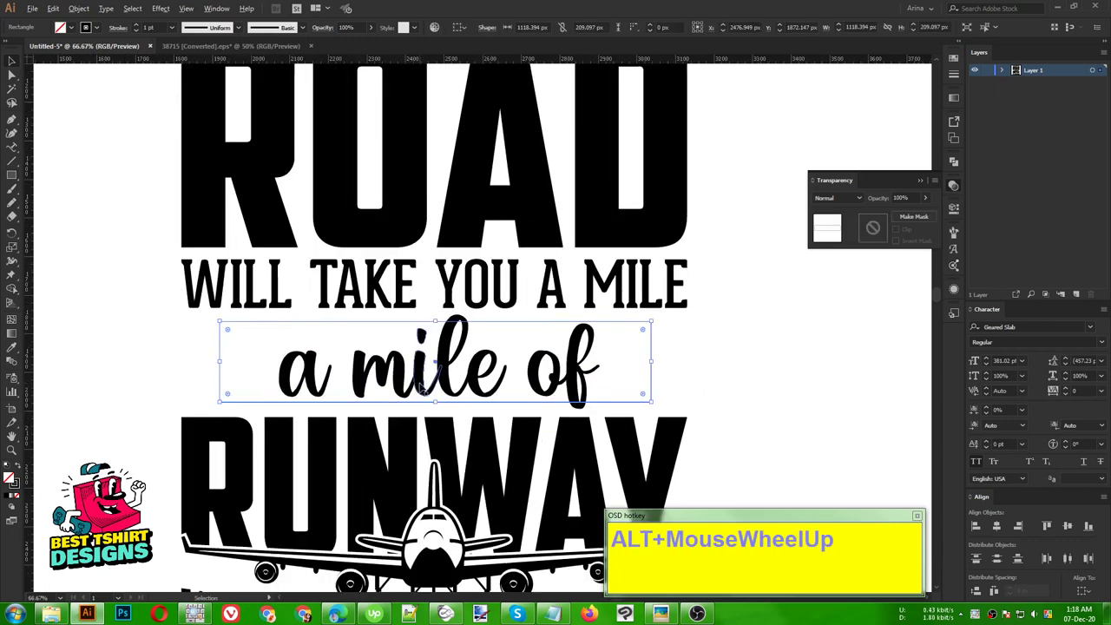
pyautogui.scroll(1, 149, 27)
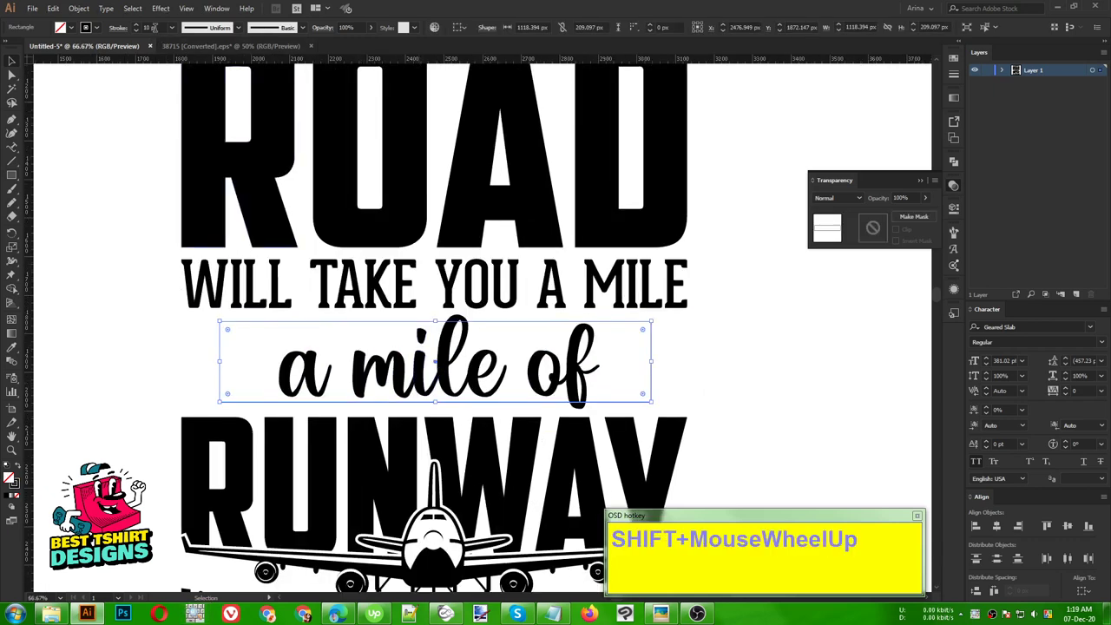
pyautogui.click(88, 307)
# Add a solid black vertical bar about 59 by 175 px just inside the frame's left end
pyautogui.press('m')
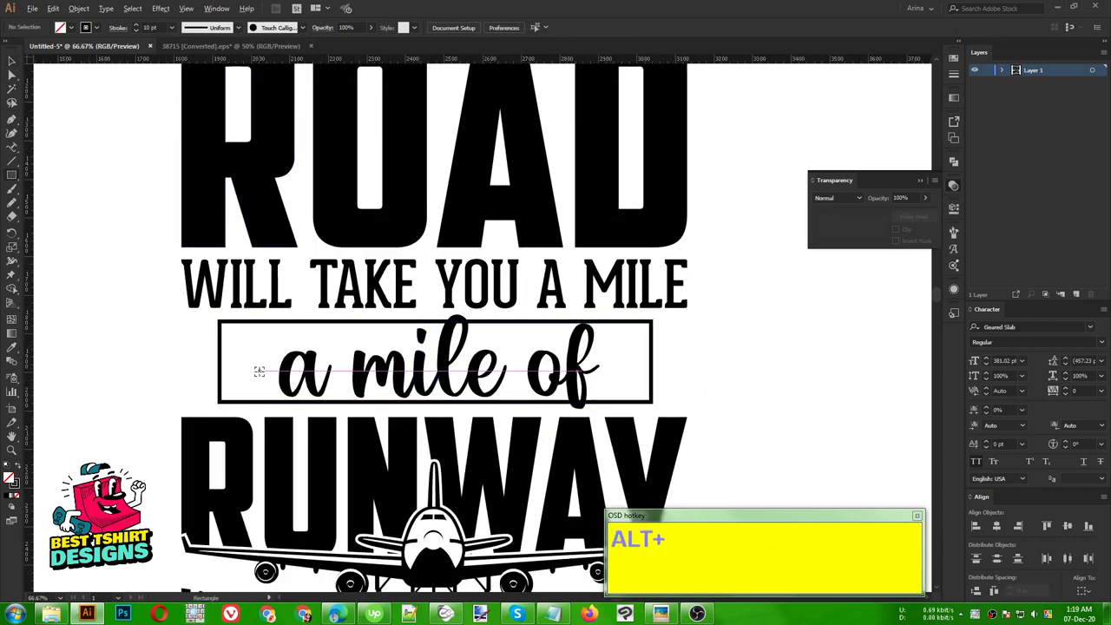
pyautogui.scroll(1, 259, 370)
pyautogui.moveTo(223, 311); pyautogui.dragTo(257, 406)
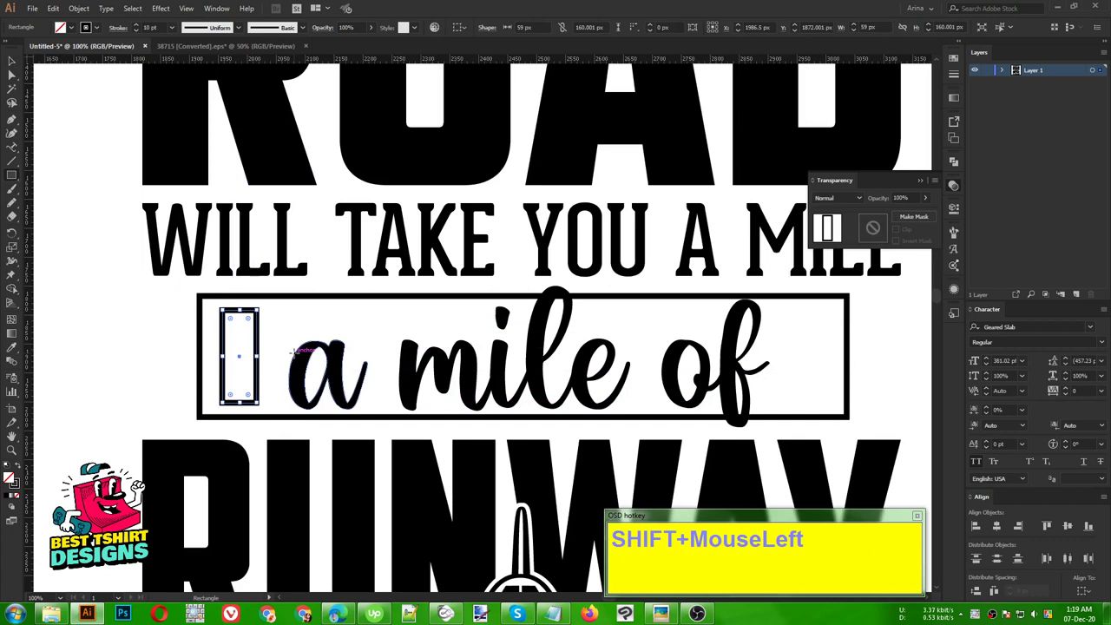
pyautogui.hotkey('shift', 'x')
pyautogui.press('v')
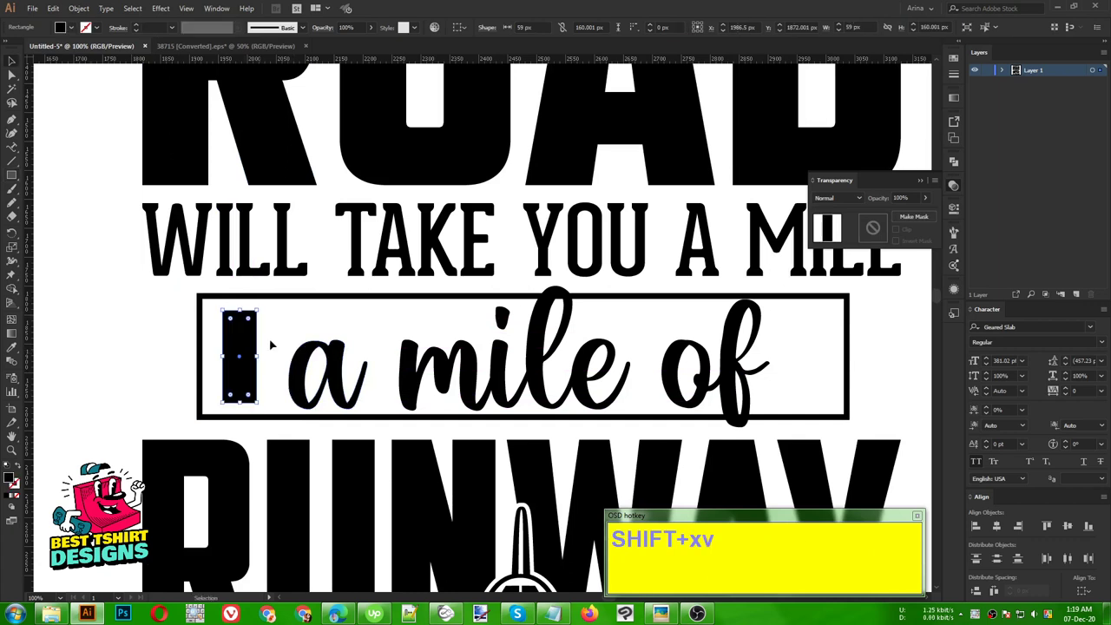
pyautogui.moveTo(240, 311); pyautogui.dragTo(239, 306)
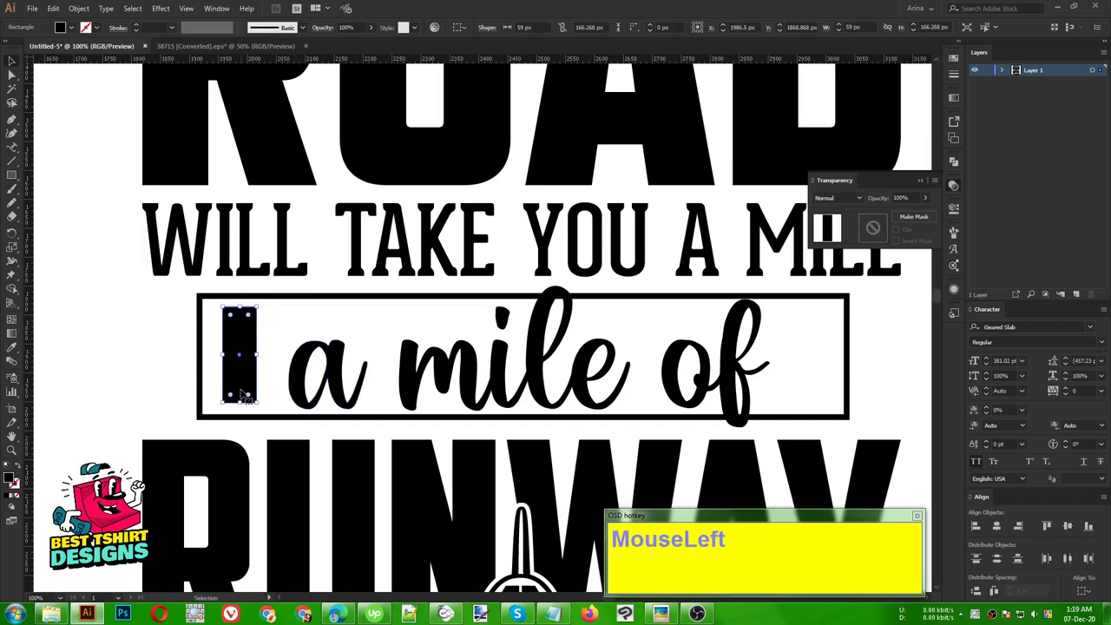
pyautogui.moveTo(241, 403); pyautogui.dragTo(283, 382)
# Duplicate the vertical bar at even spacing across the frame to make a row of fourteen bars
pyautogui.keyDown('alt'); pyautogui.click(249, 382); pyautogui.keyUp('alt')
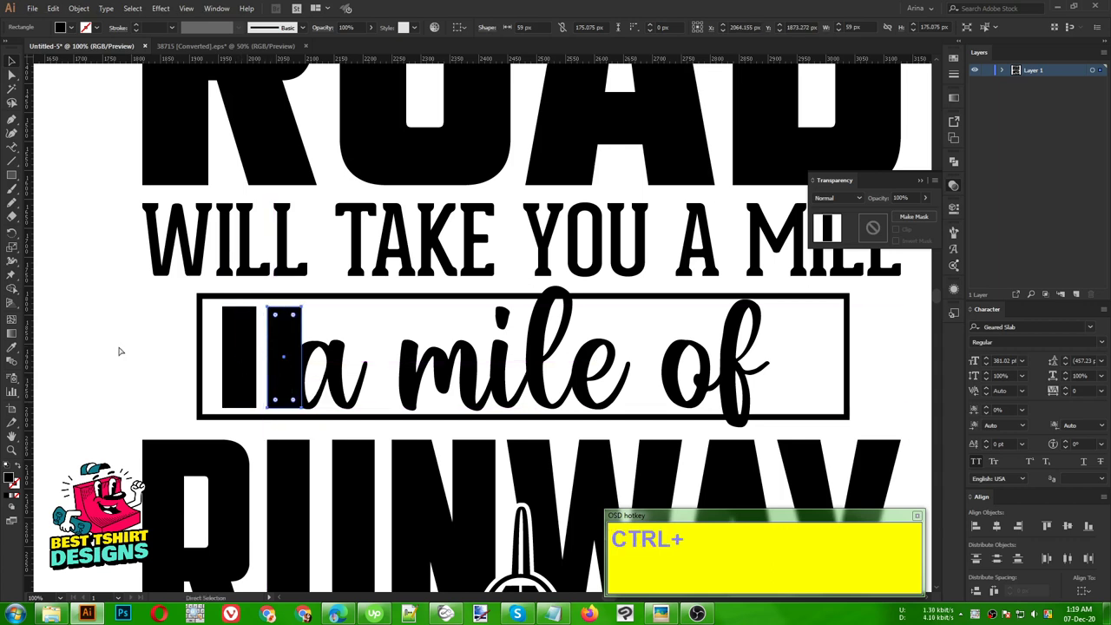
pyautogui.hotkey('ctrl', 'd')
pyautogui.hotkey('ctrl', 'd')
pyautogui.hotkey('ctrl', 'd')
pyautogui.hotkey('ctrl', 'd')
pyautogui.hotkey('ctrl', 'd')
pyautogui.hotkey('ctrl', 'd')
pyautogui.hotkey('ctrl', 'd')
pyautogui.hotkey('ctrl', 'd')
pyautogui.hotkey('ctrl', 'd')
pyautogui.hotkey('ctrl', 'd')
pyautogui.hotkey('ctrl', 'd')
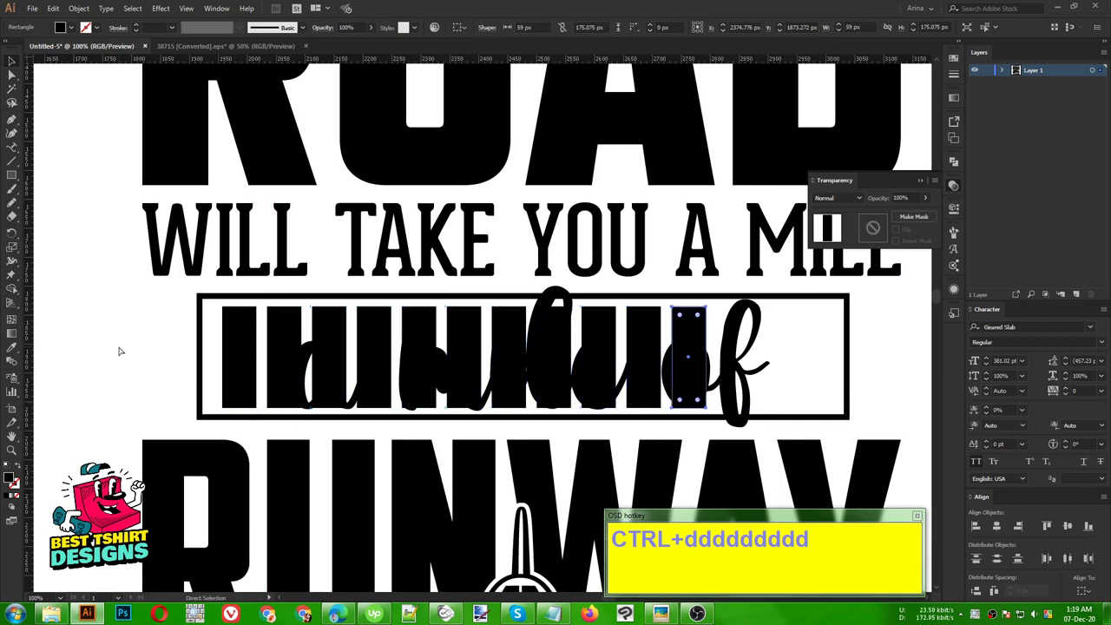
pyautogui.hotkey('ctrl', 'd')
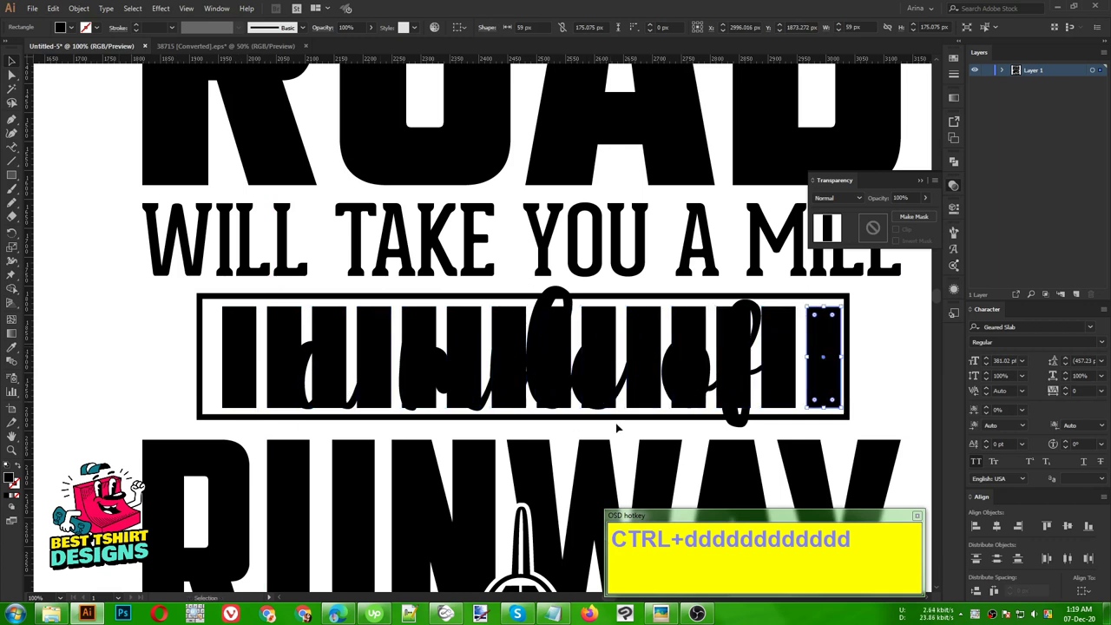
# Group the fourteen bars and centre them vertically and horizontally in the frame, leaving the a mile of lettering out
pyautogui.moveTo(875, 387); pyautogui.dragTo(104, 351)
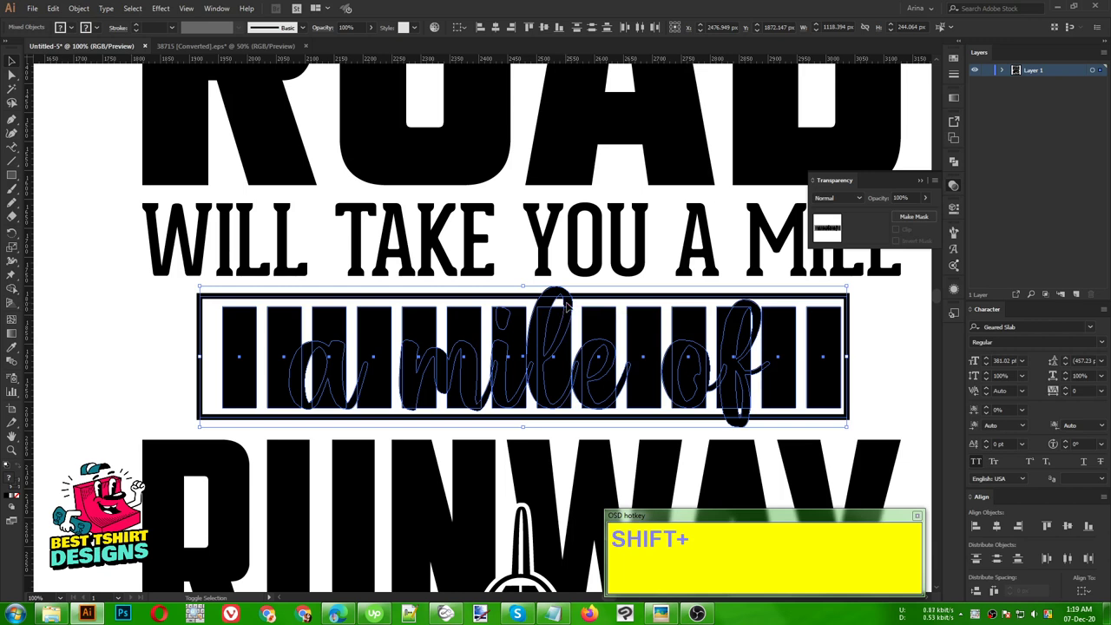
pyautogui.keyDown('shift'); pyautogui.click(565, 303); pyautogui.keyUp('shift')
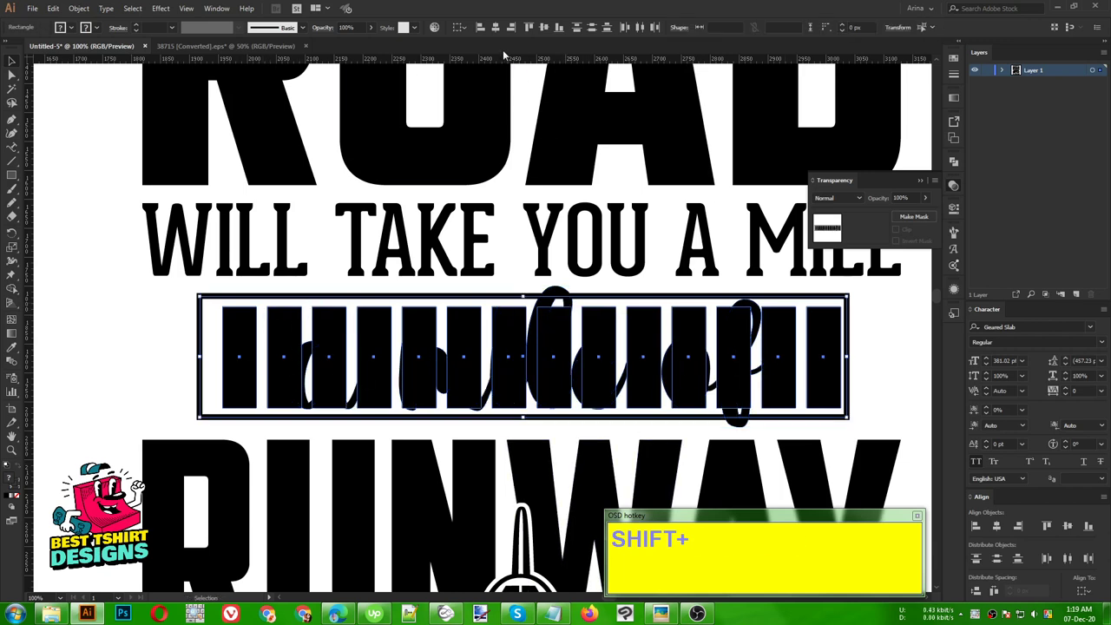
pyautogui.click(541, 28)
pyautogui.keyDown('shift'); pyautogui.click(226, 297); pyautogui.keyUp('shift')
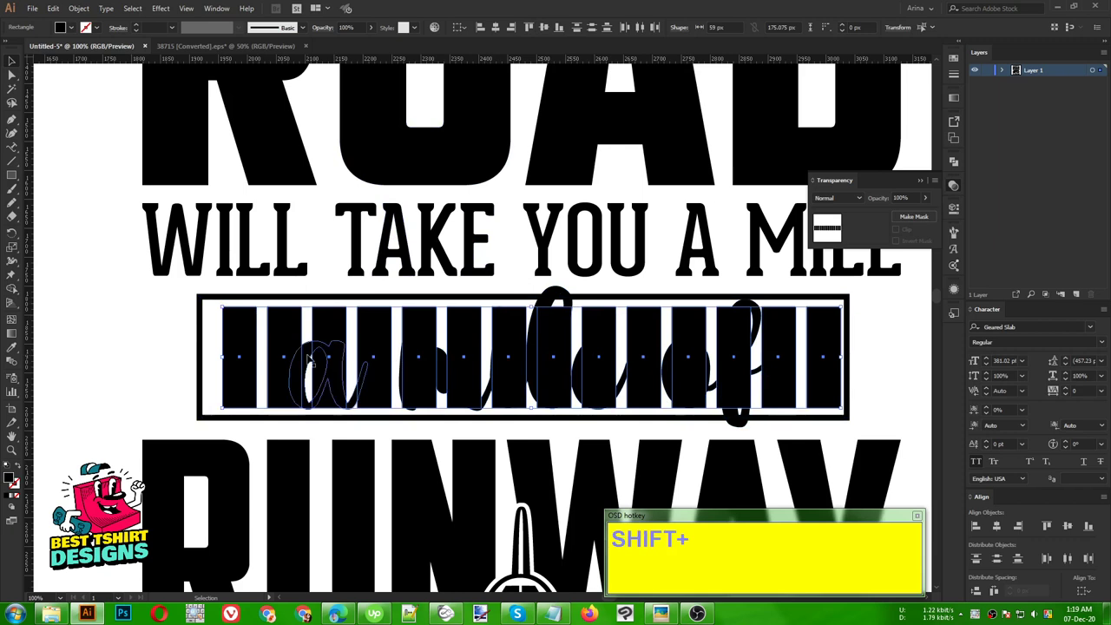
pyautogui.hotkey('ctrl', 'g')
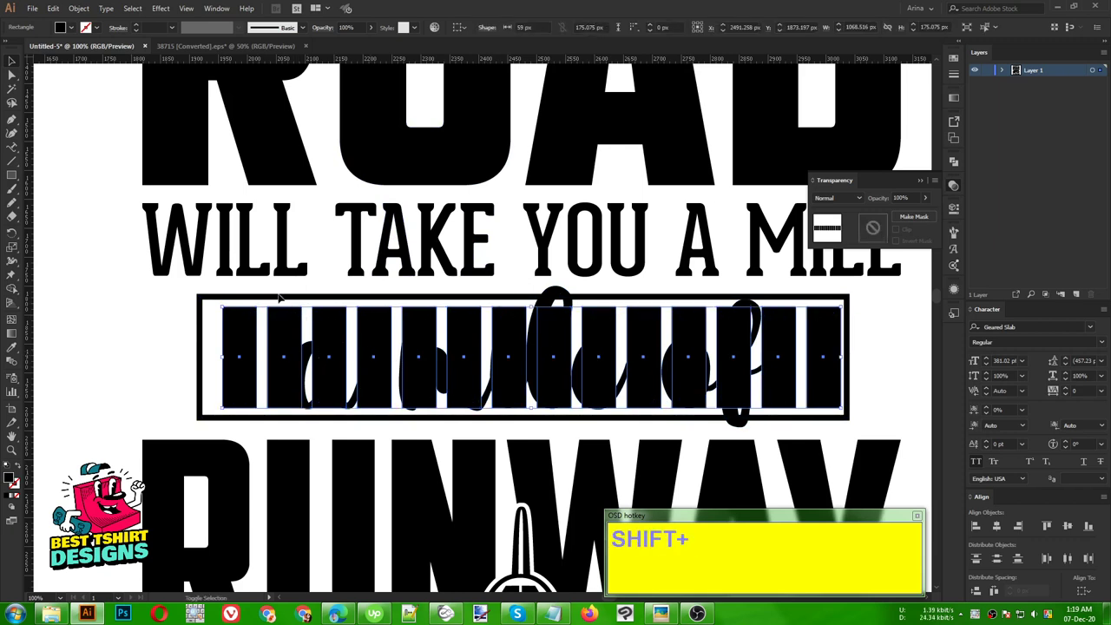
pyautogui.keyDown('shift'); pyautogui.click(313, 295); pyautogui.keyUp('shift')
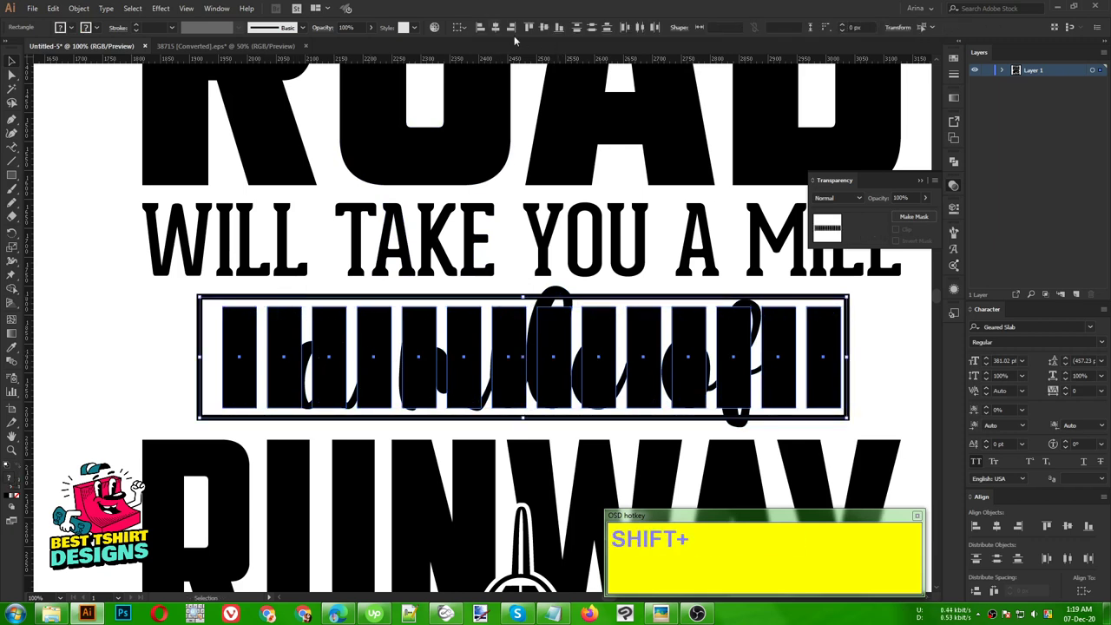
pyautogui.click(495, 27)
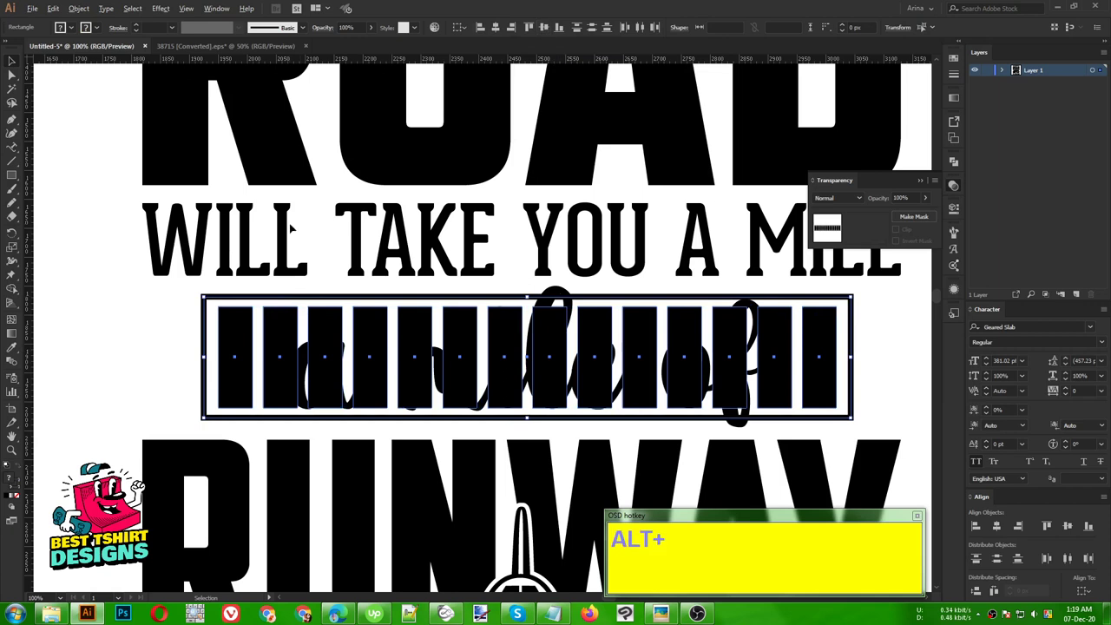
# Apply a Free Transform perspective distortion to the frame and bars, widening their bottom edge to about 1872 px
pyautogui.keyDown('alt'); pyautogui.scroll(-2, 292, 227); pyautogui.keyUp('alt')
pyautogui.scroll(-1, 640, 373)
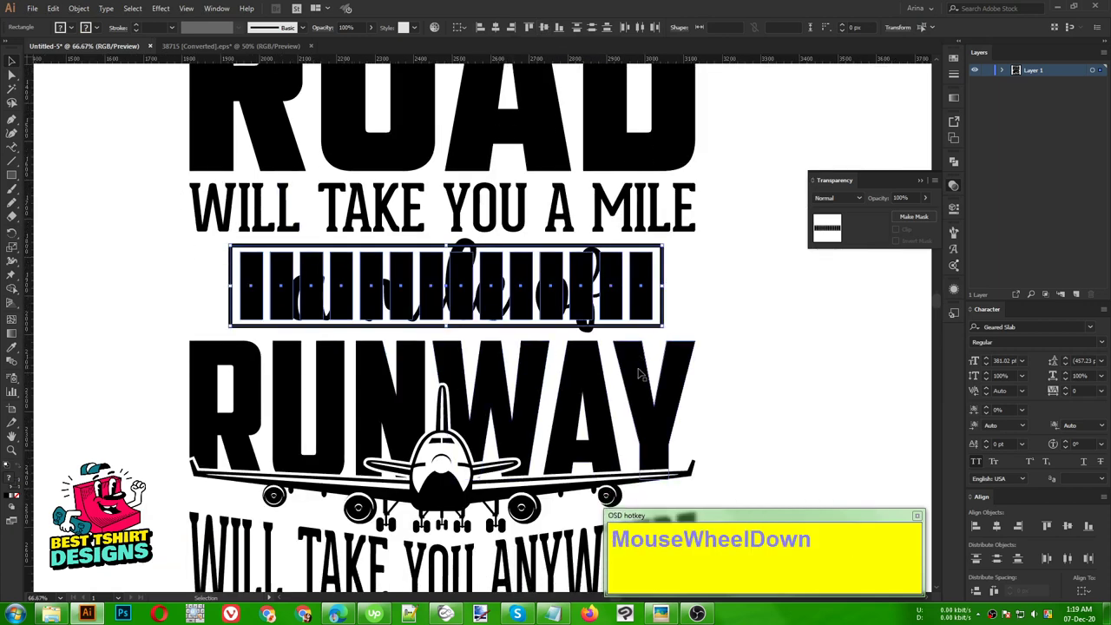
pyautogui.press('e')
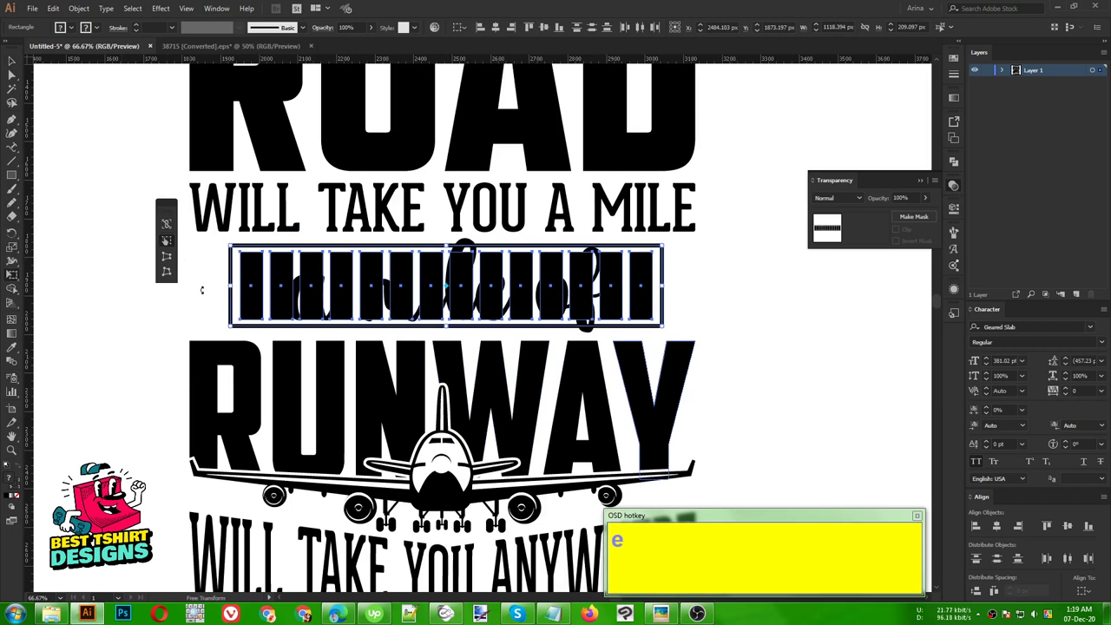
pyautogui.click(169, 258)
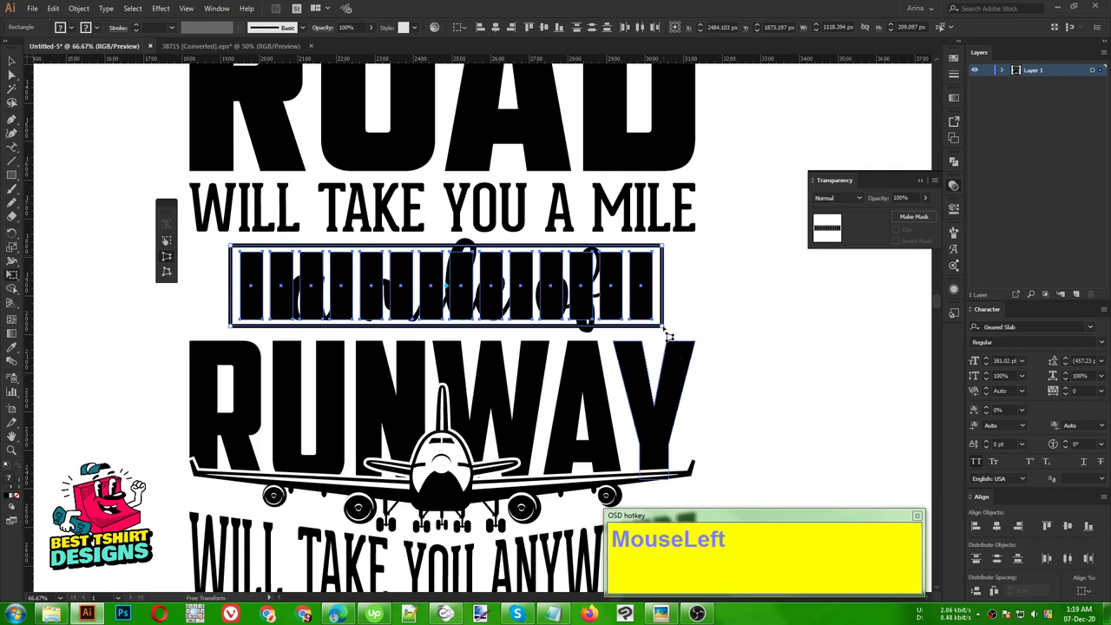
pyautogui.moveTo(668, 336); pyautogui.dragTo(809, 311)
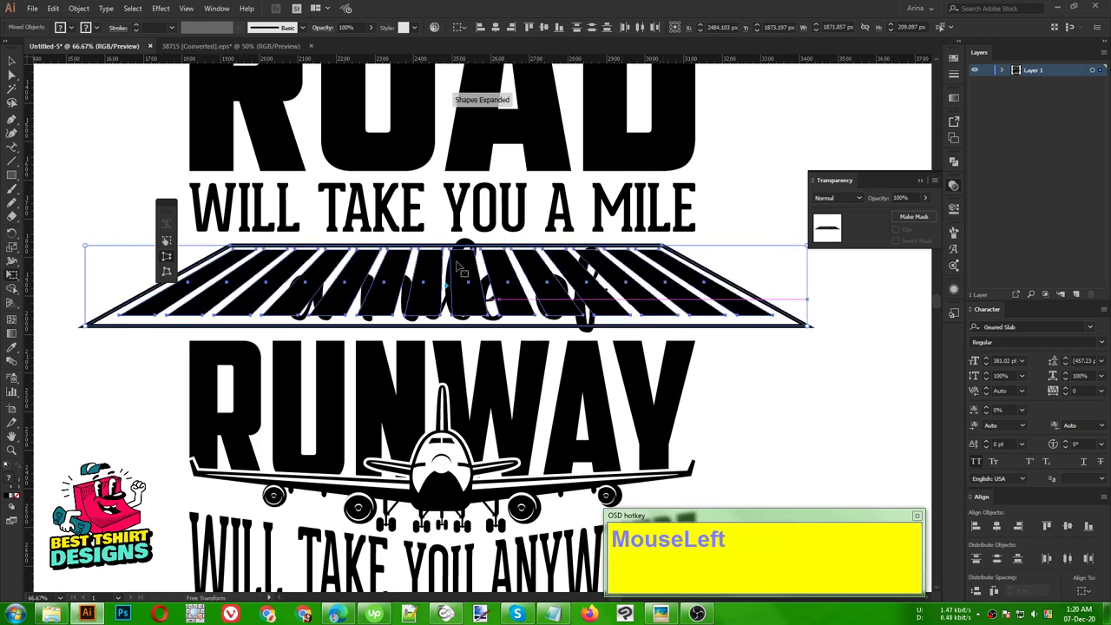
# Flatten the runway shape to about 137 px high, narrow it to RUNWAY's width of about 1311 px, and nudge it down
pyautogui.press('v')
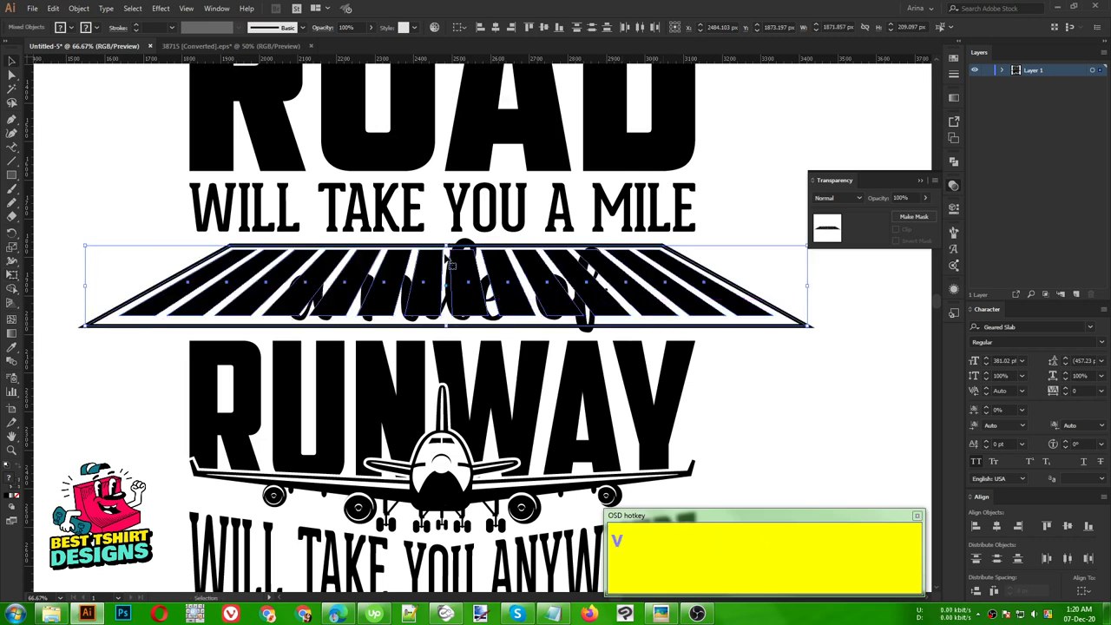
pyautogui.moveTo(450, 247); pyautogui.dragTo(451, 276)
pyautogui.keyDown('alt'); pyautogui.scroll(-1, 331, 303); pyautogui.keyUp('alt')
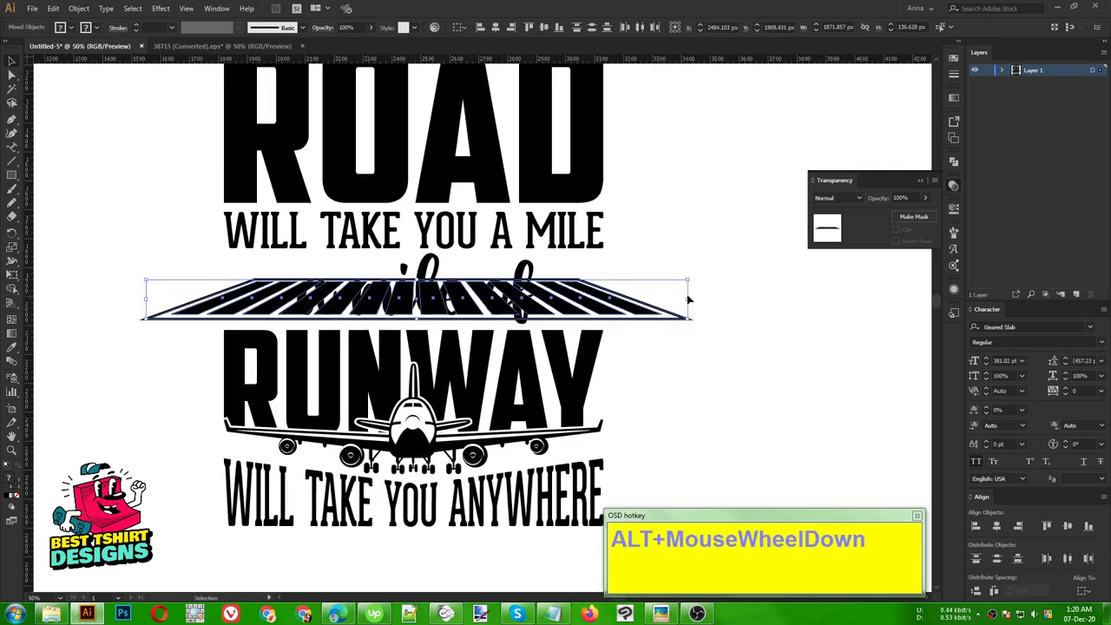
pyautogui.moveTo(689, 299); pyautogui.dragTo(605, 303)
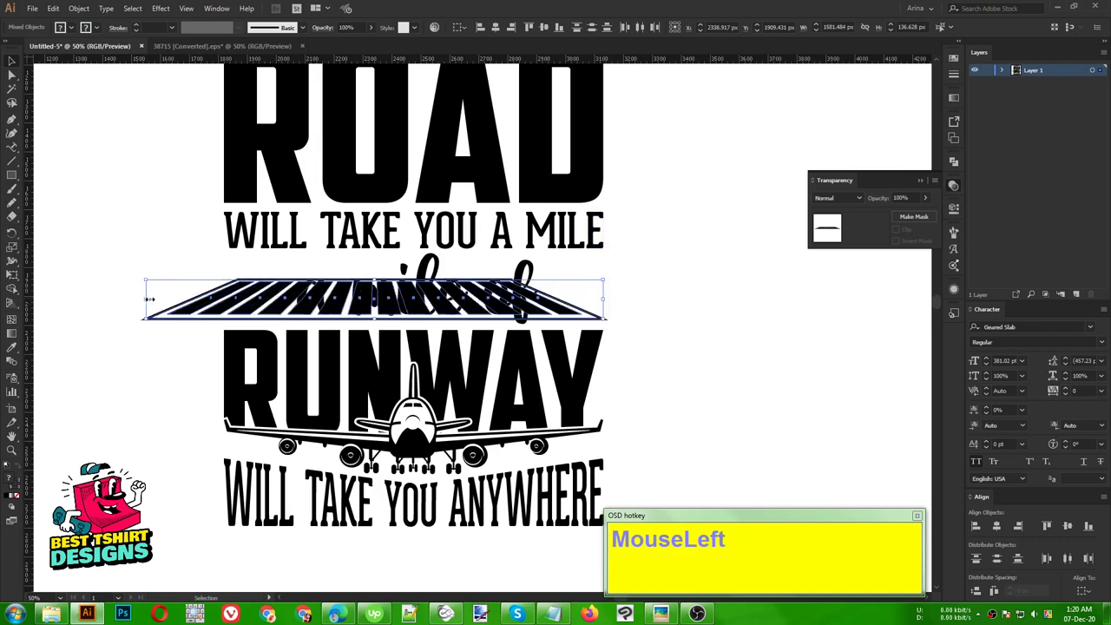
pyautogui.moveTo(149, 298); pyautogui.dragTo(224, 304)
pyautogui.press('Down')
pyautogui.press('Down')
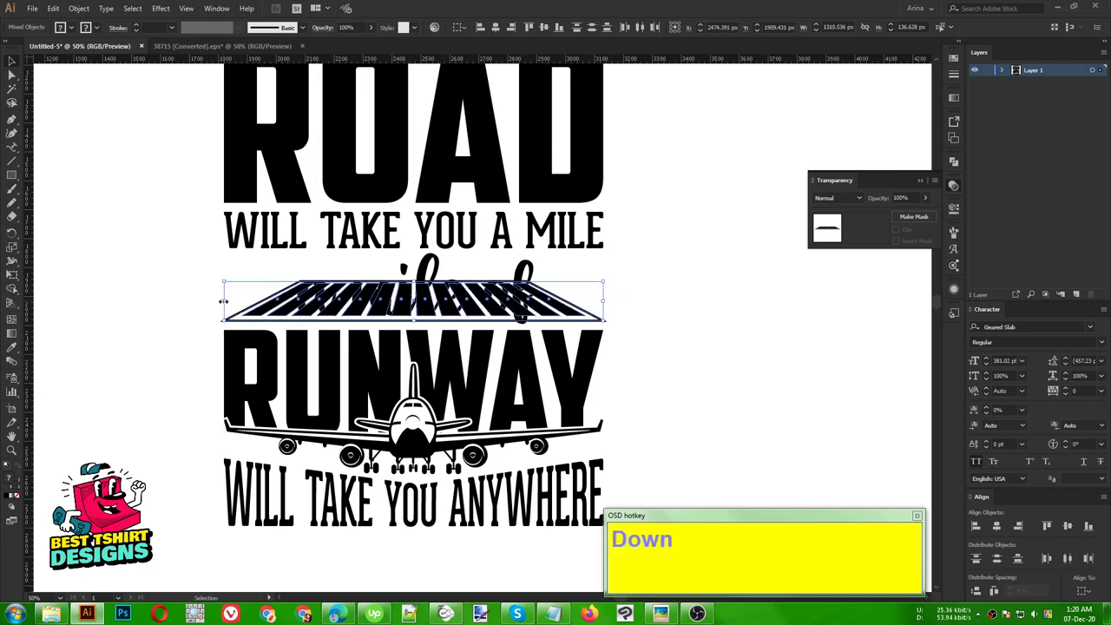
# Create a 7 px offset path around the a mile of lettering with miter joins and a miter limit of 4
pyautogui.click(698, 337)
pyautogui.click(427, 269)
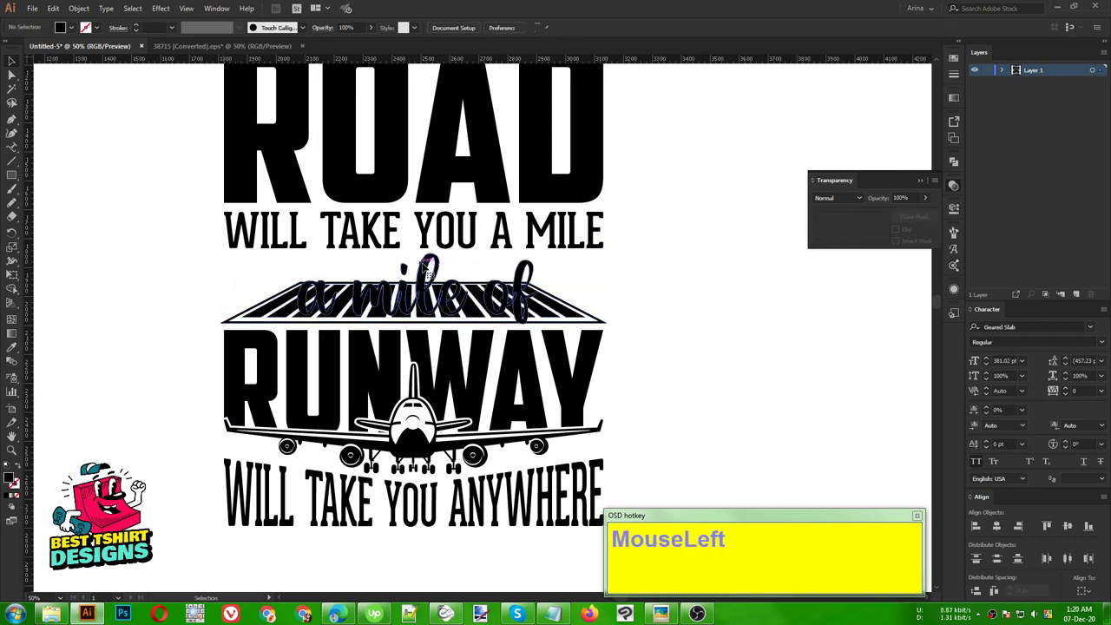
pyautogui.keyDown('alt'); pyautogui.scroll(1, 427, 272); pyautogui.keyUp('alt')
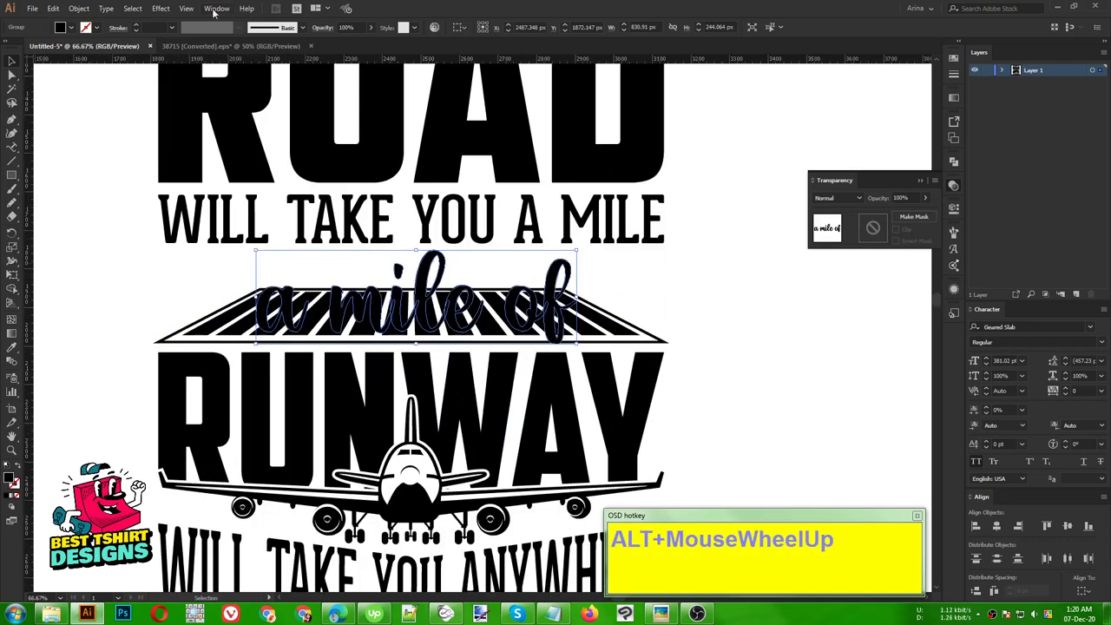
pyautogui.click(79, 8)
pyautogui.moveTo(110, 278)
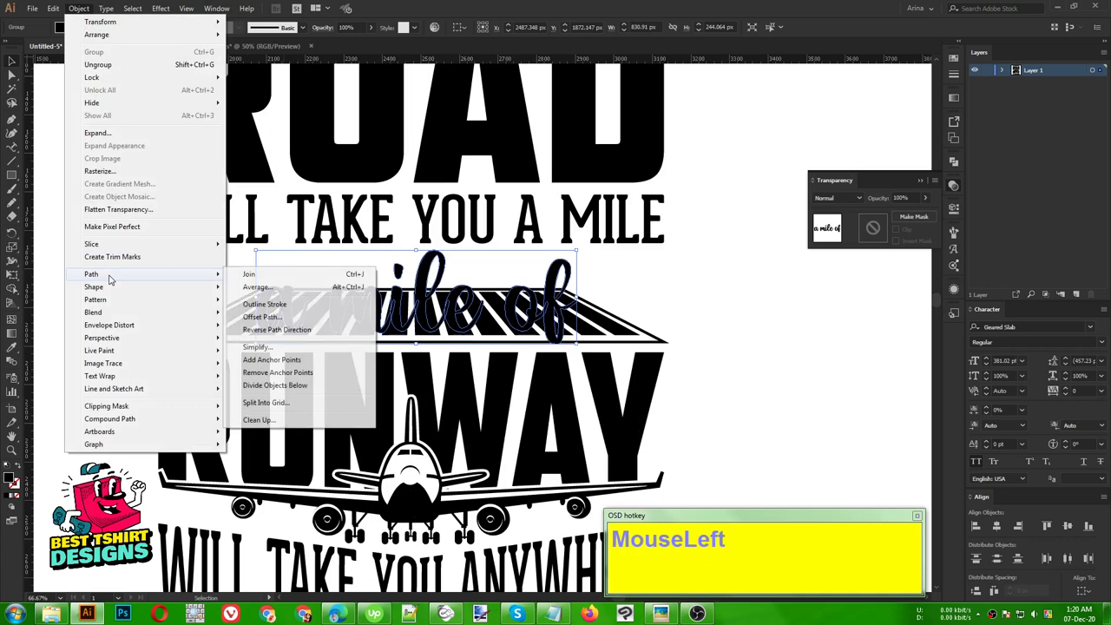
pyautogui.click(260, 313)
pyautogui.click(671, 203)
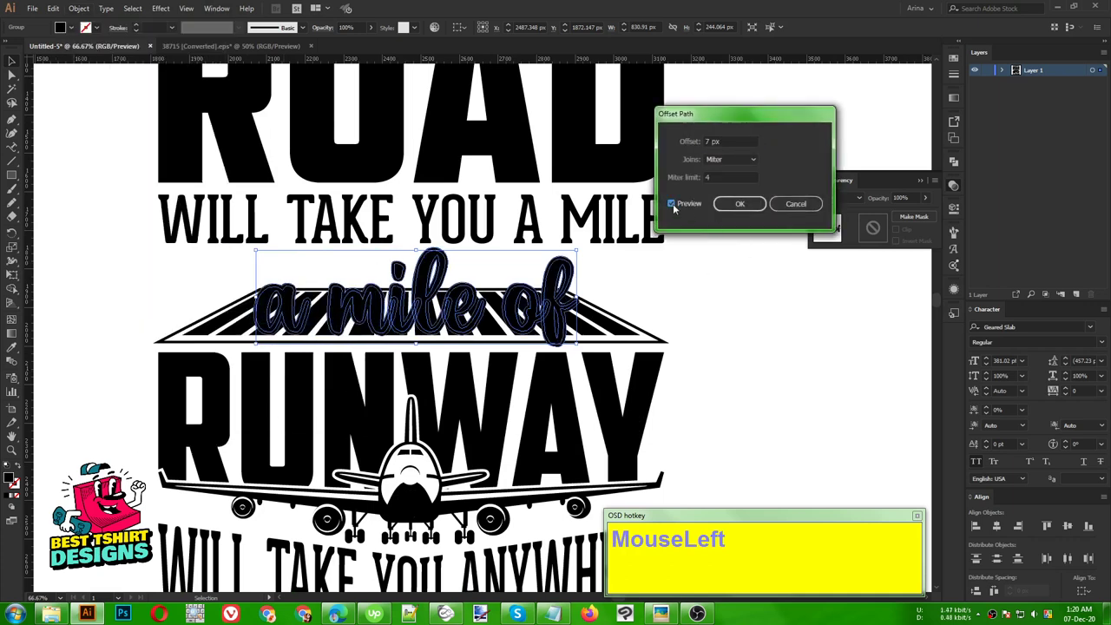
pyautogui.click(739, 204)
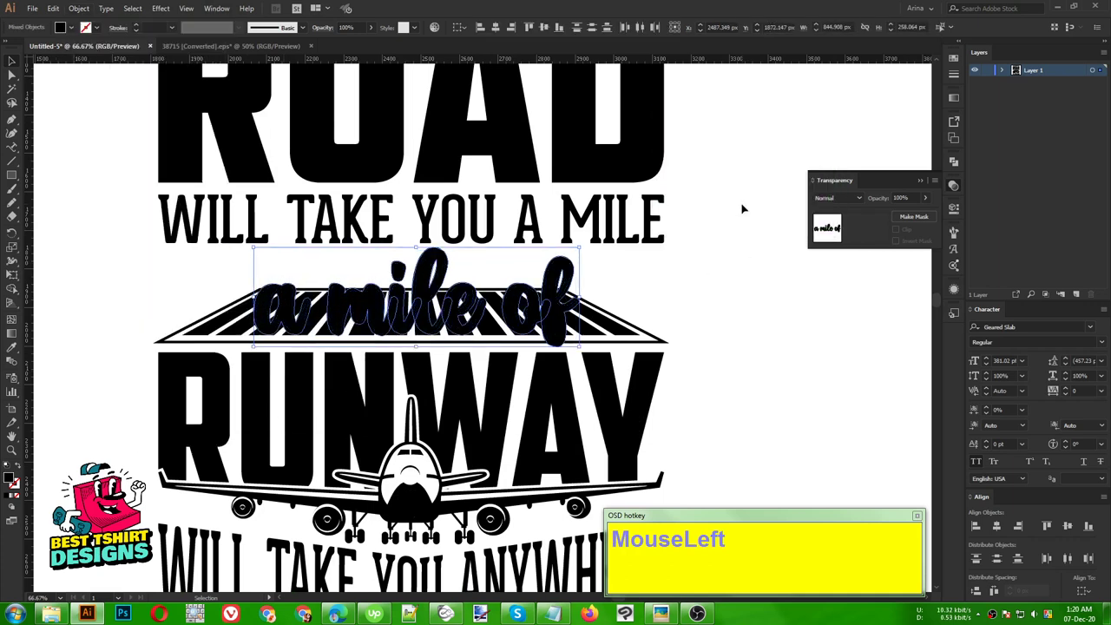
# Cut the offset lettering outline and group the runway bars with their frame
pyautogui.hotkey('ctrl', 'x')
pyautogui.click(602, 319)
pyautogui.click(602, 318)
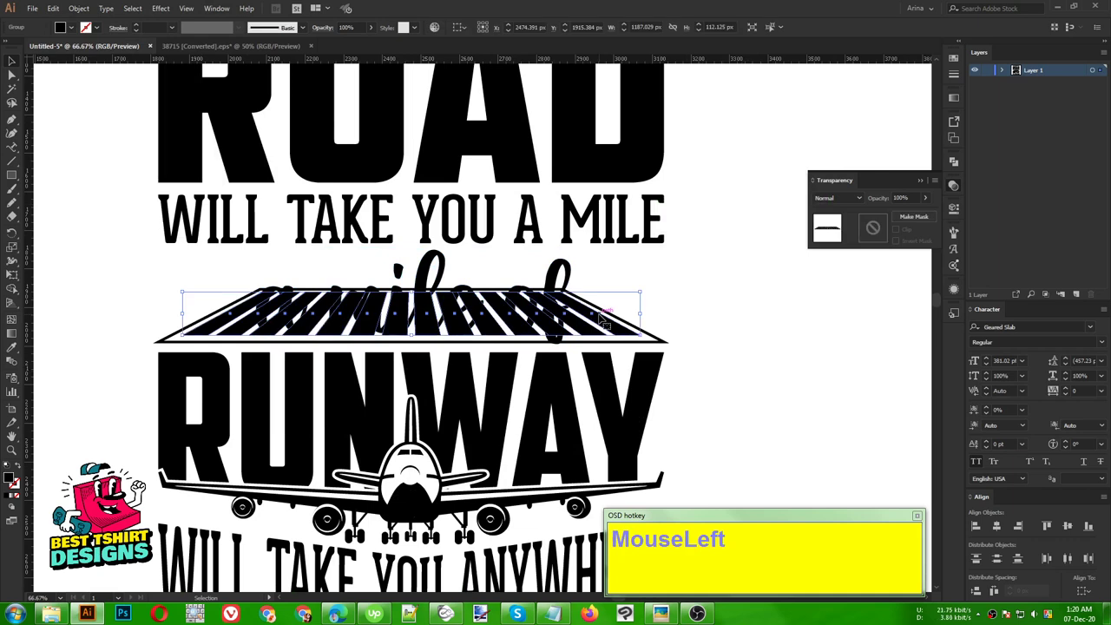
pyautogui.keyDown('shift'); pyautogui.click(658, 339); pyautogui.keyUp('shift')
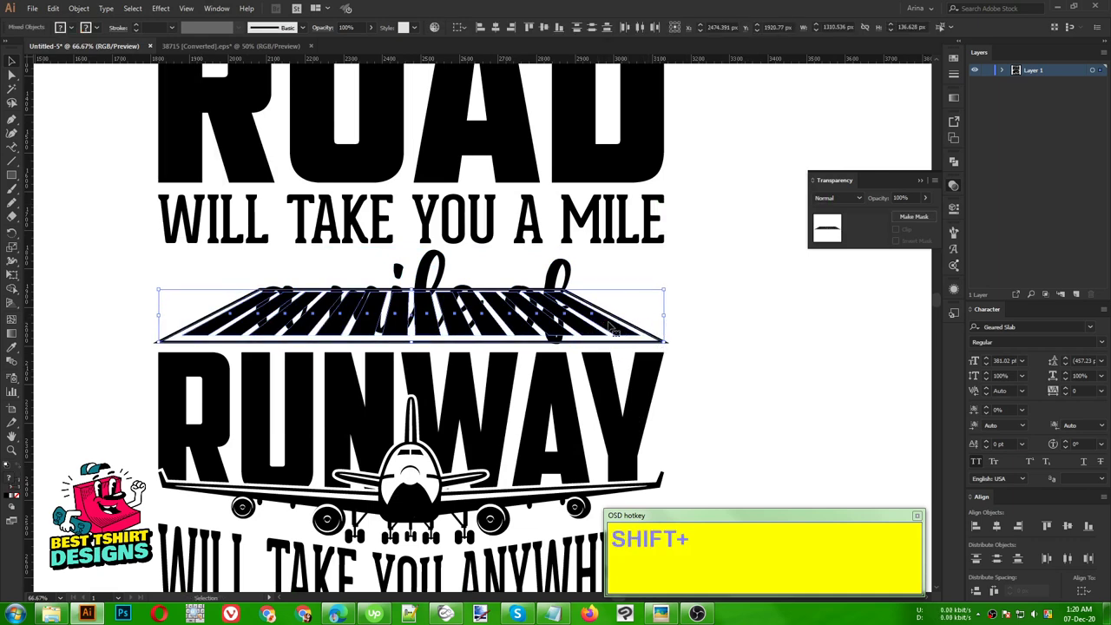
pyautogui.hotkey('ctrl', 'g')
# Add an opacity mask with clipping off to the runway group and paste the offset lettering outline in place inside it
pyautogui.click(873, 228)
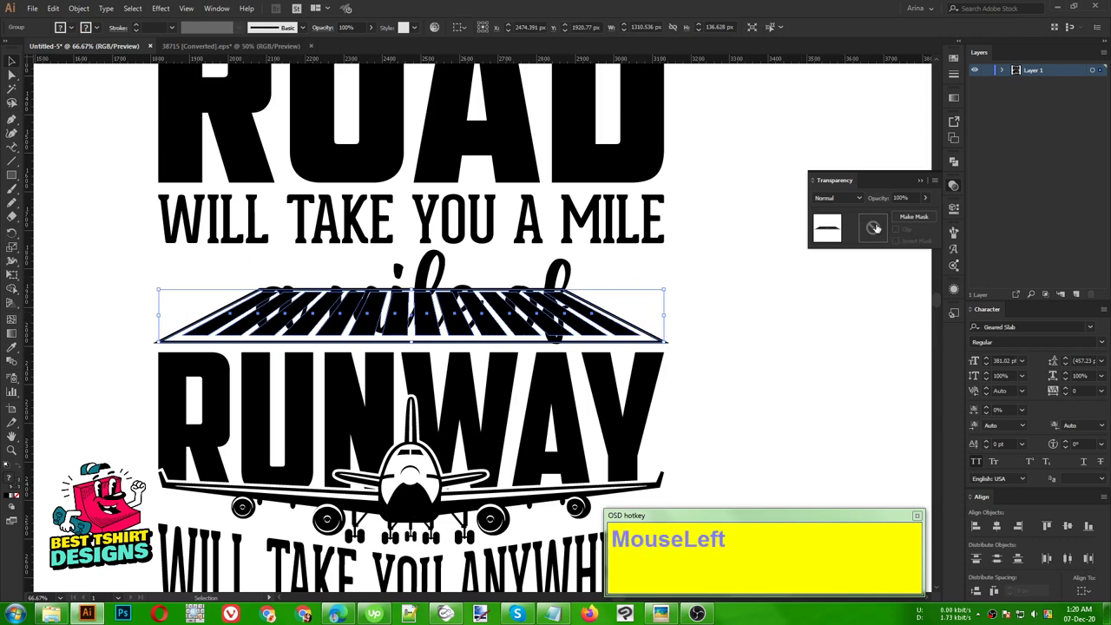
pyautogui.click(896, 229)
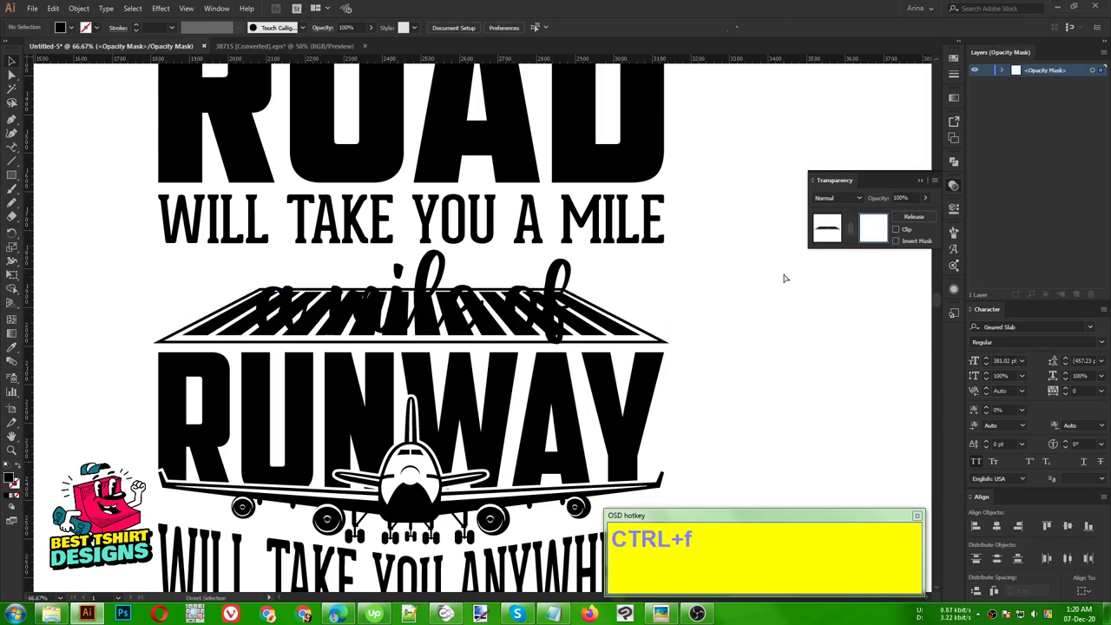
pyautogui.click(668, 304)
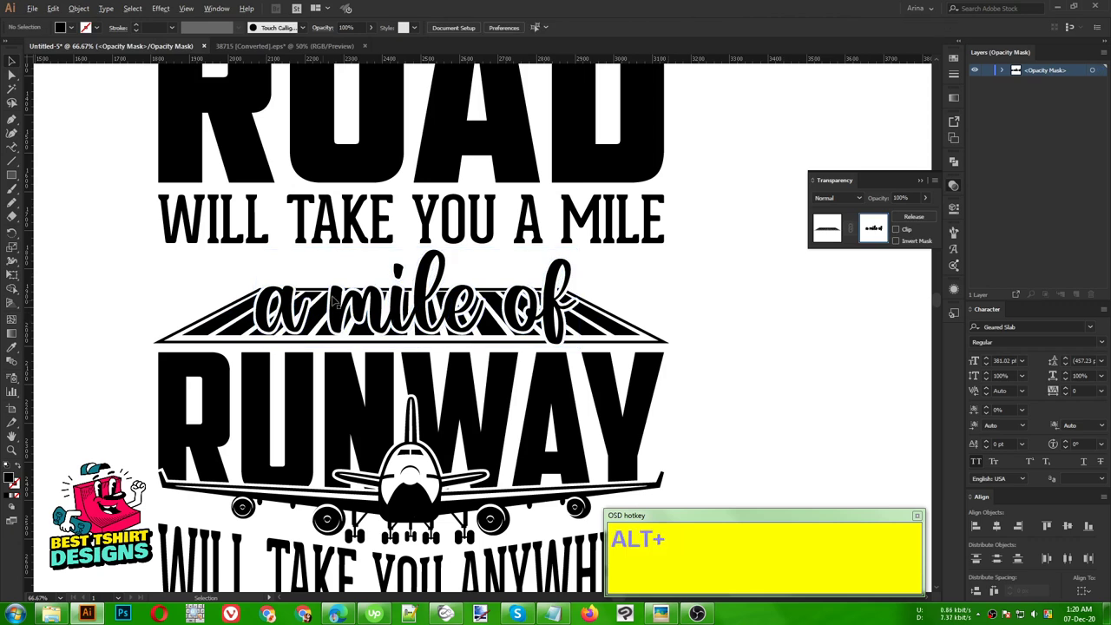
# Merge the overlapping areas of the a mile of outlines inside the opacity mask with Shape Builder
pyautogui.keyDown('alt'); pyautogui.scroll(-1, 315, 297); pyautogui.keyUp('alt')
pyautogui.scroll(2, 315, 297)
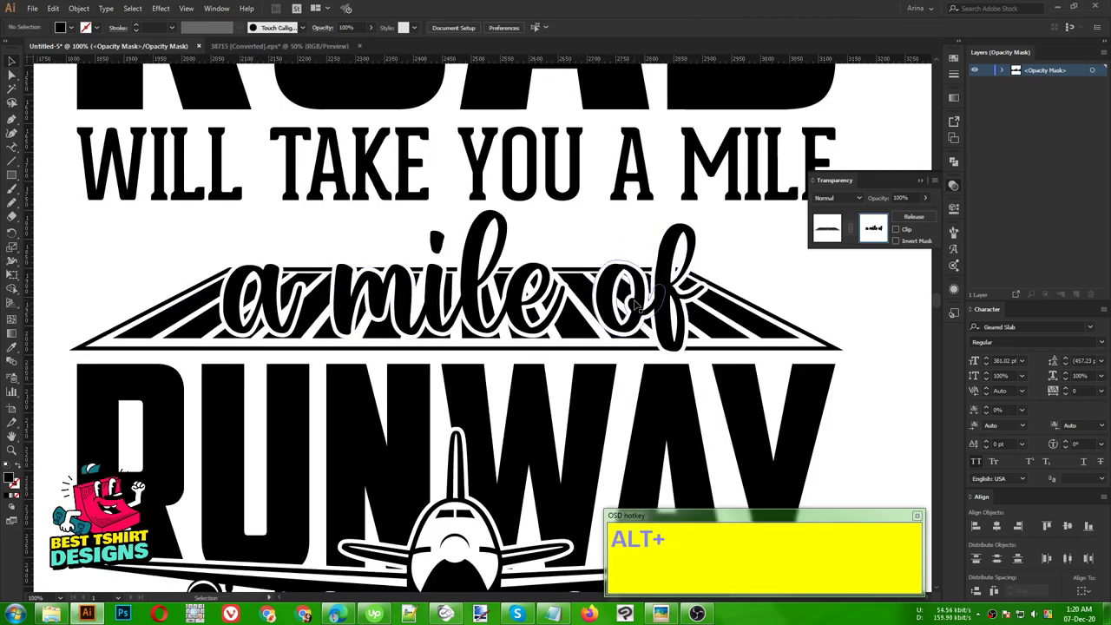
pyautogui.click(638, 305)
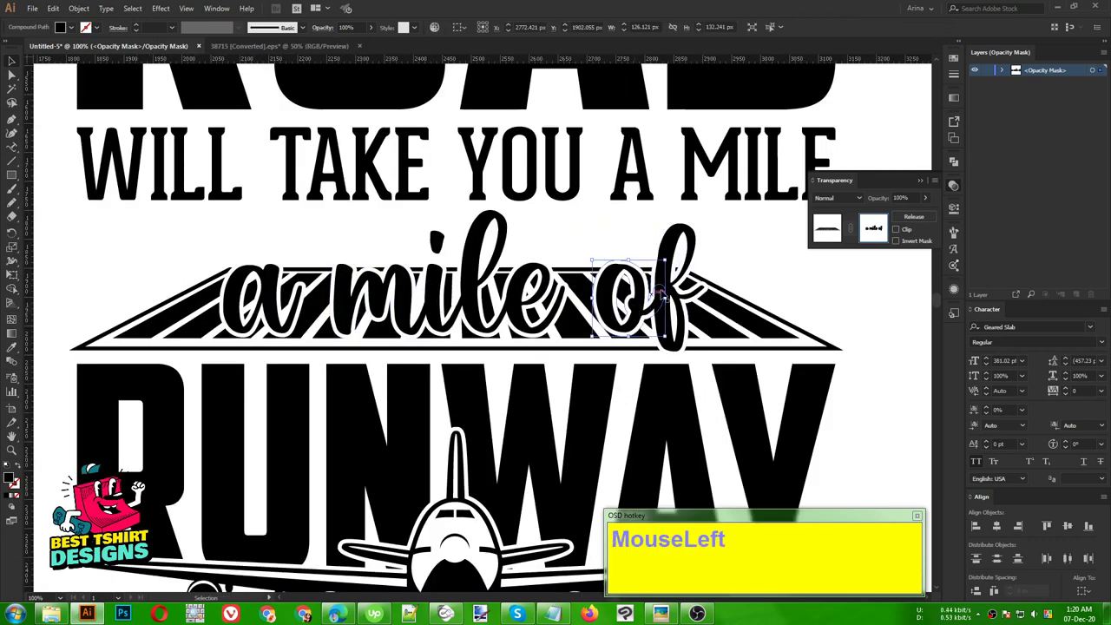
pyautogui.moveTo(186, 266); pyautogui.dragTo(752, 318)
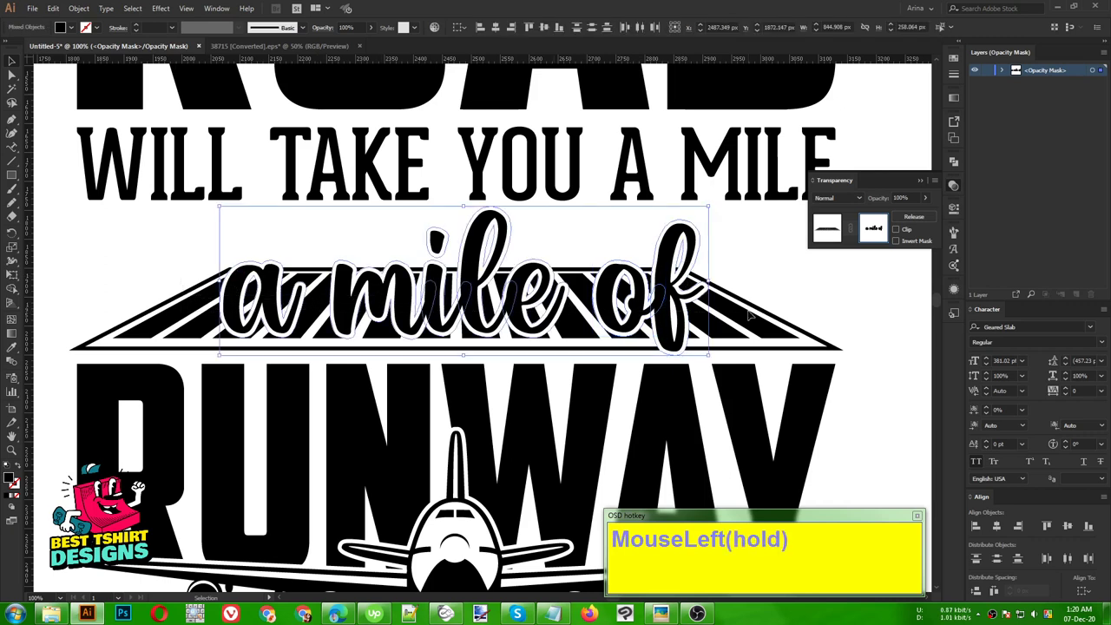
pyautogui.hotkey('shift', 'm')
pyautogui.scroll(1, 658, 308)
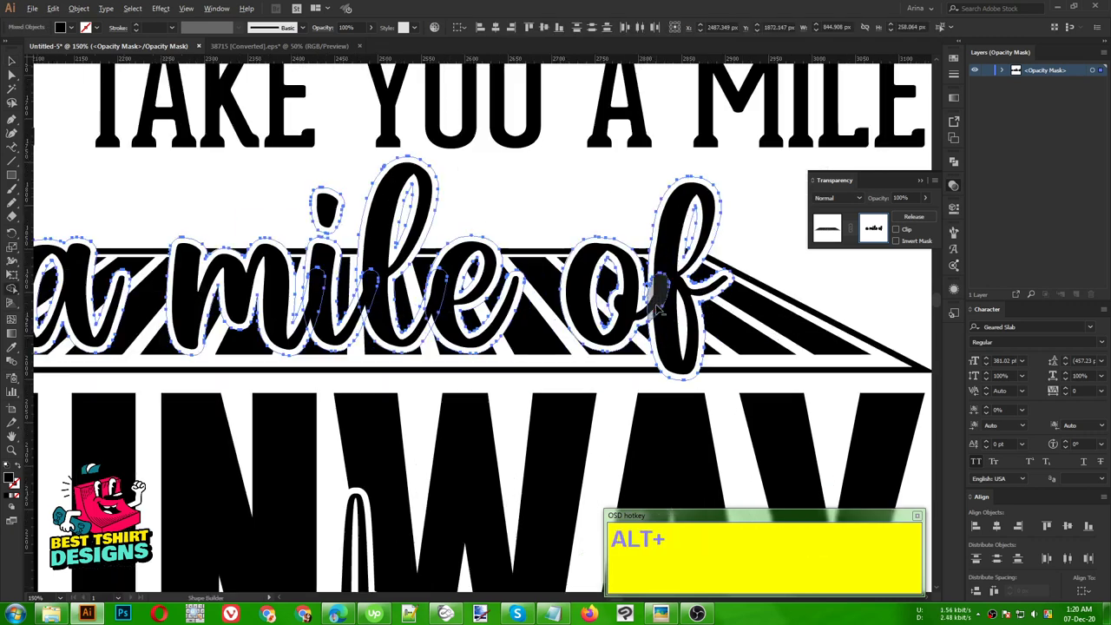
pyautogui.click(657, 308)
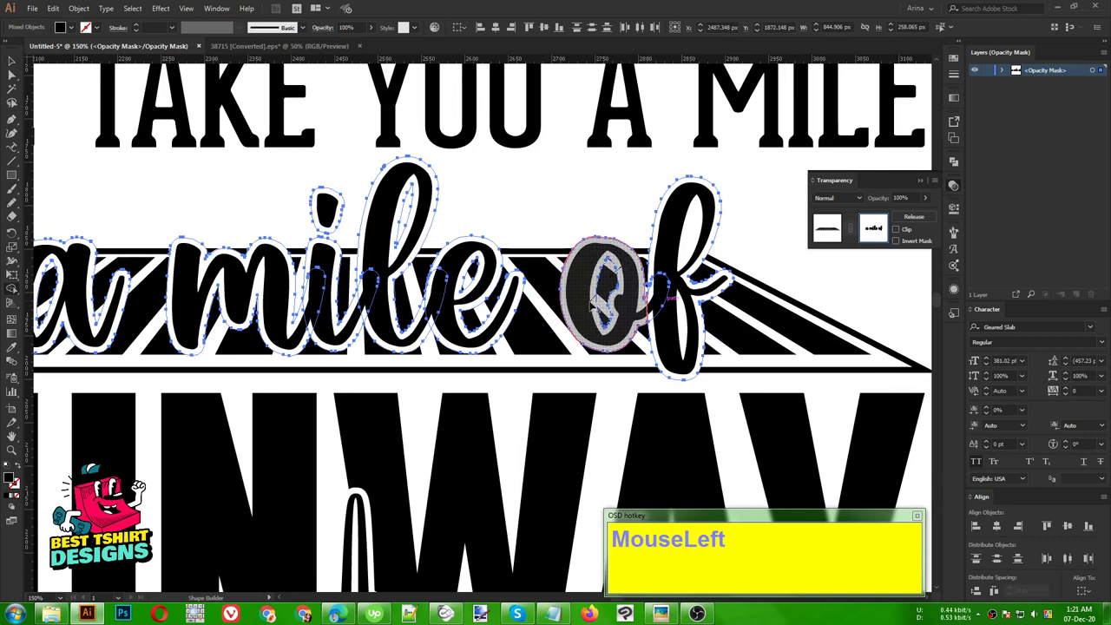
pyautogui.moveTo(468, 275)
pyautogui.mouseDown()
pyautogui.moveTo(434, 285)
pyautogui.moveTo(407, 243)
pyautogui.moveTo(351, 275)
pyautogui.mouseUp()
pyautogui.moveTo(180, 292); pyautogui.dragTo(230, 296)
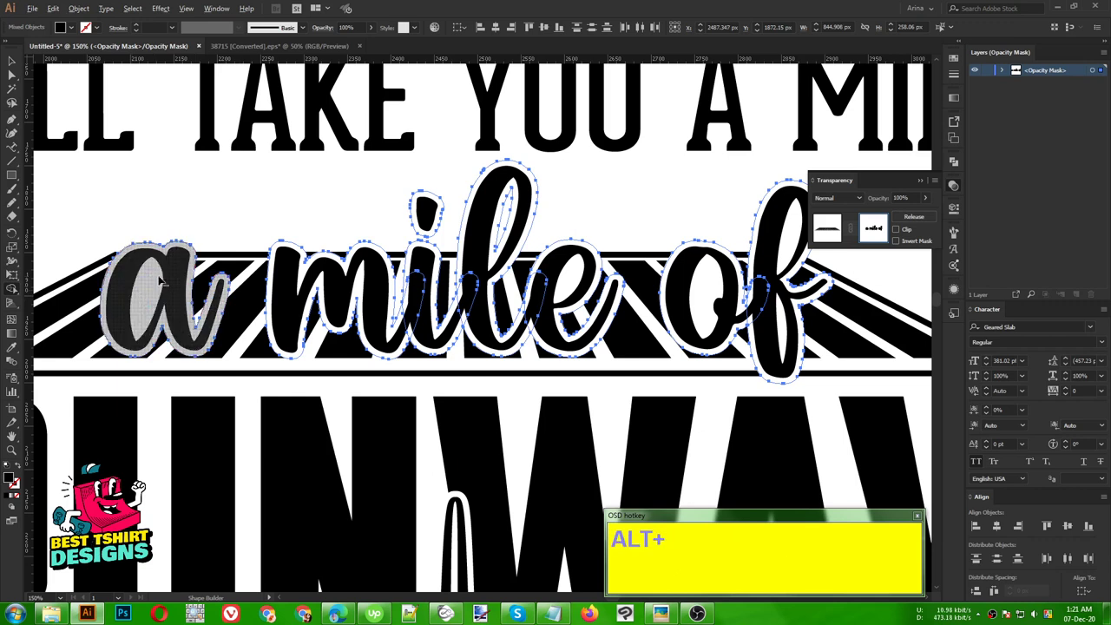
pyautogui.scroll(-2, 159, 279)
pyautogui.press('v')
pyautogui.click(675, 280)
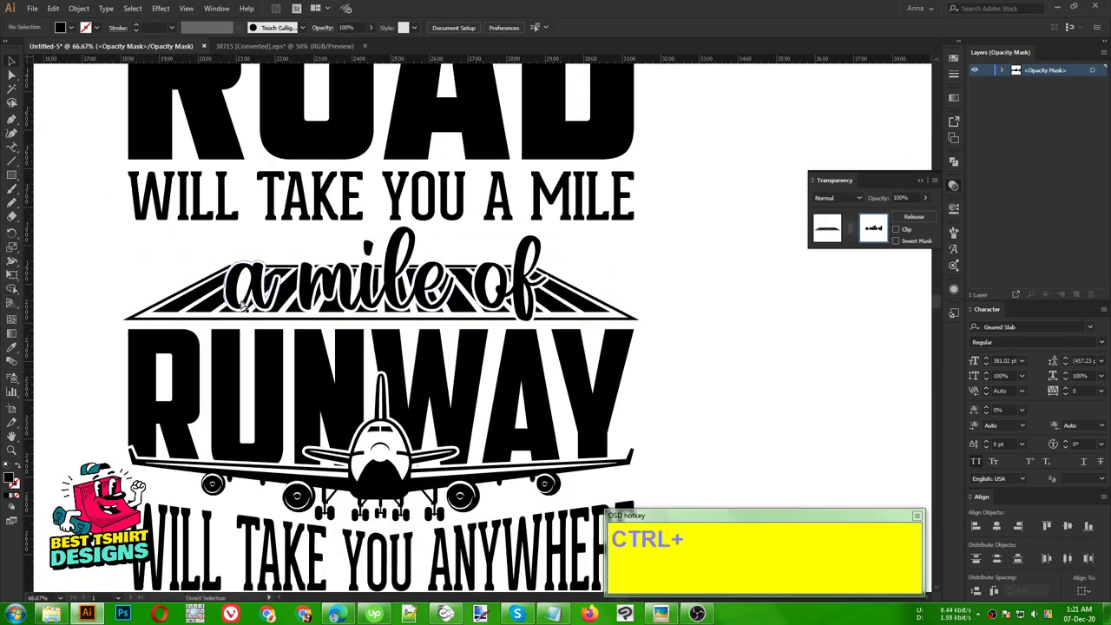
# Undo the Shape Builder merges in the opacity mask and return to editing the artwork
pyautogui.hotkey('ctrl', 'z')
pyautogui.hotkey('ctrl', 'z')
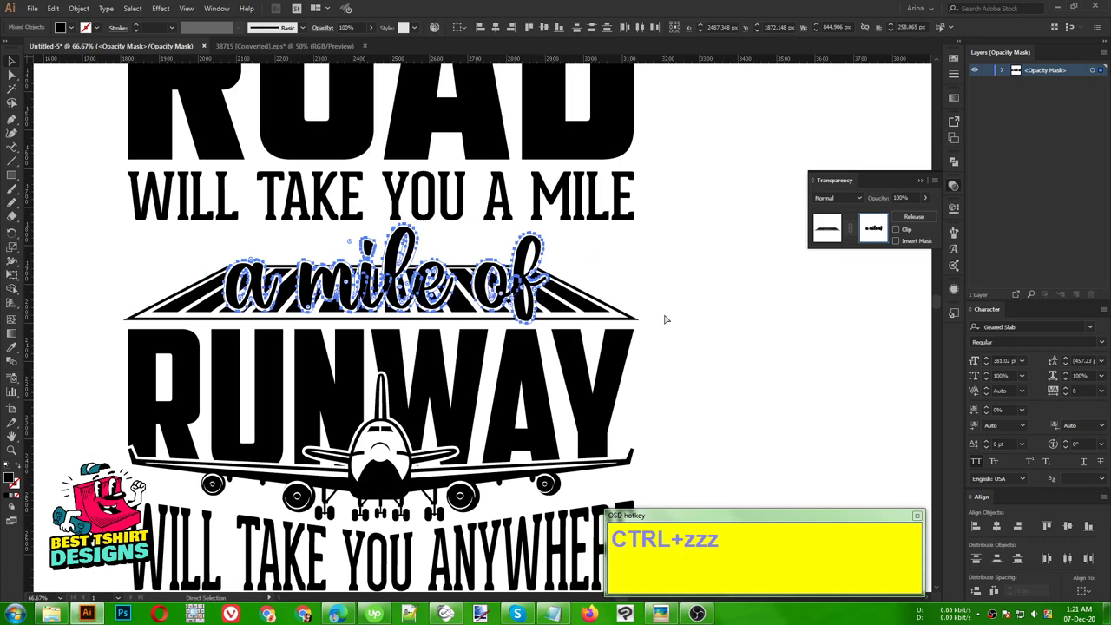
pyautogui.hotkey('ctrl', 'z')
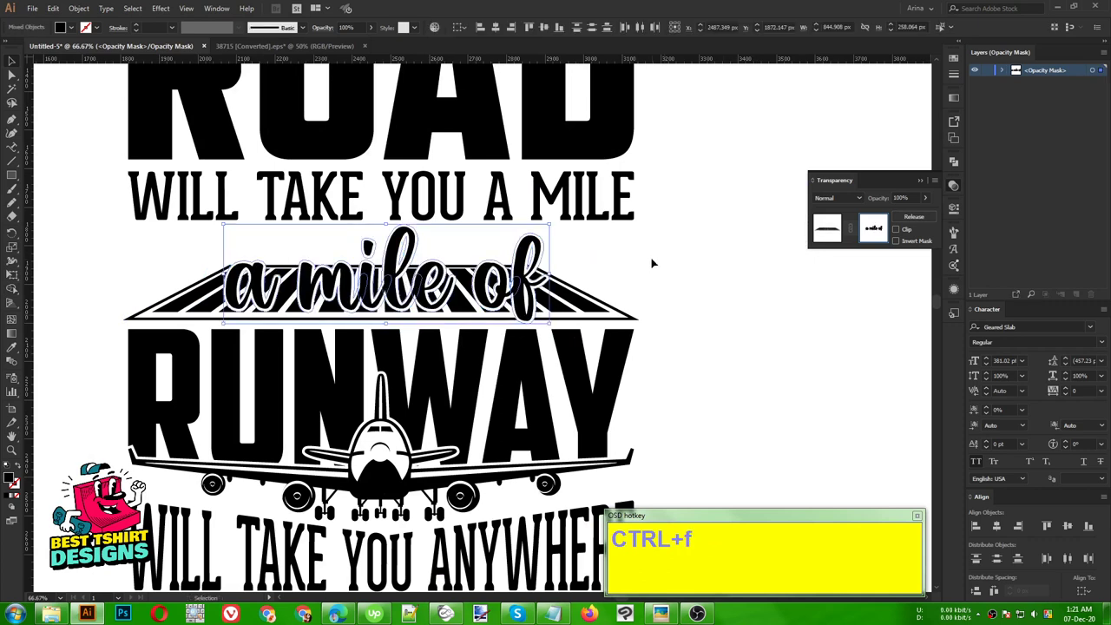
pyautogui.click(652, 262)
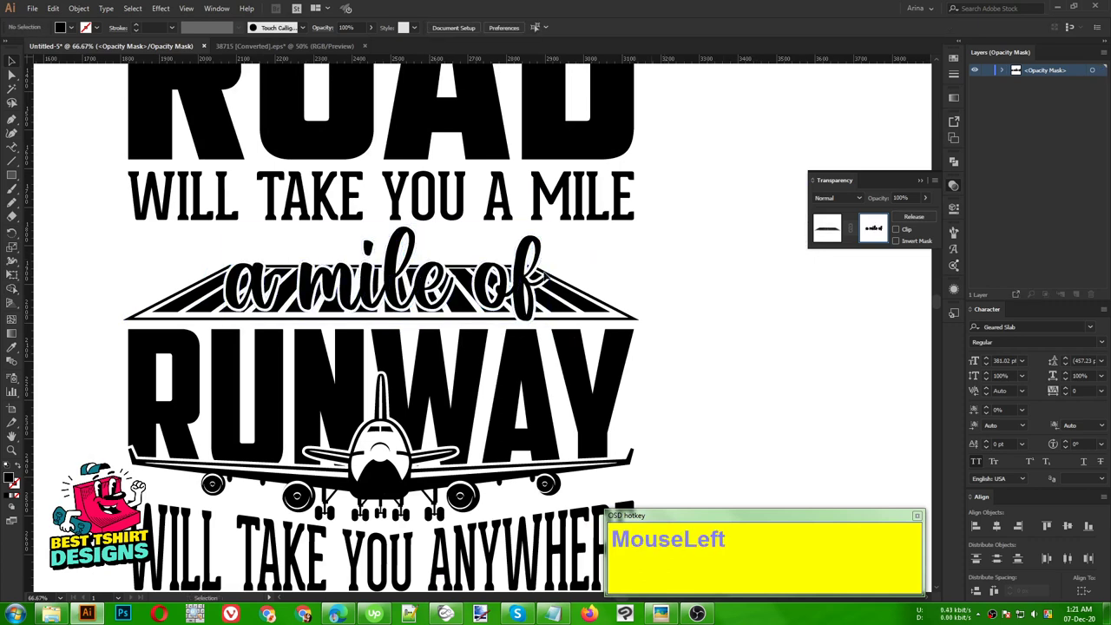
pyautogui.click(827, 228)
pyautogui.click(660, 292)
pyautogui.scroll(-1, 486, 291)
pyautogui.click(645, 305)
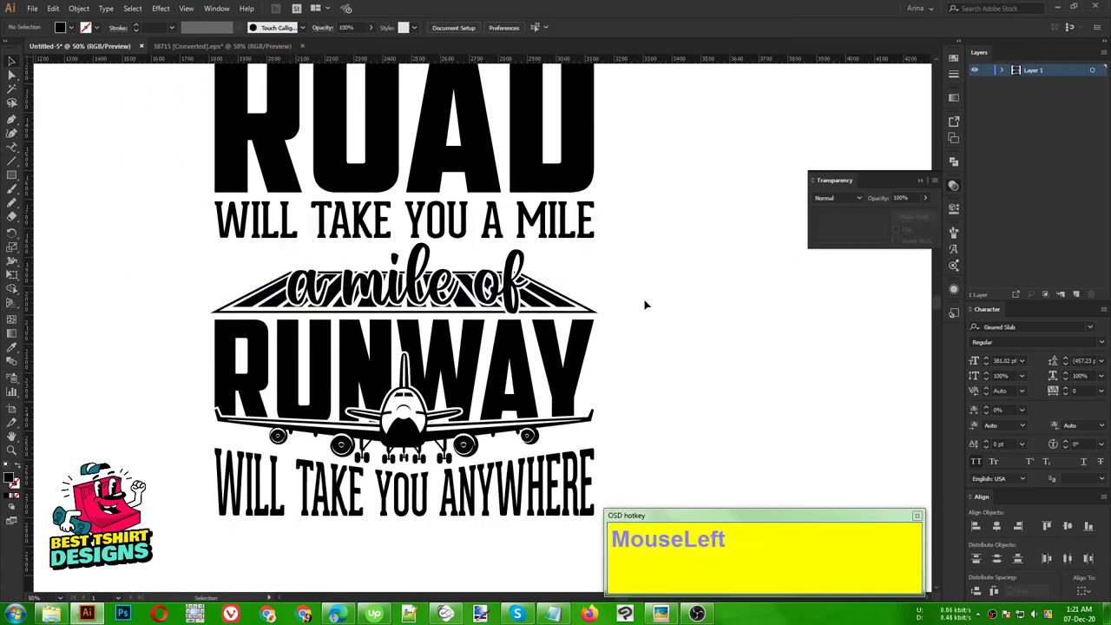
# Delete the script a mile of lettering above RUNWAY and clear everything inside the runway's opacity mask
pyautogui.click(515, 276)
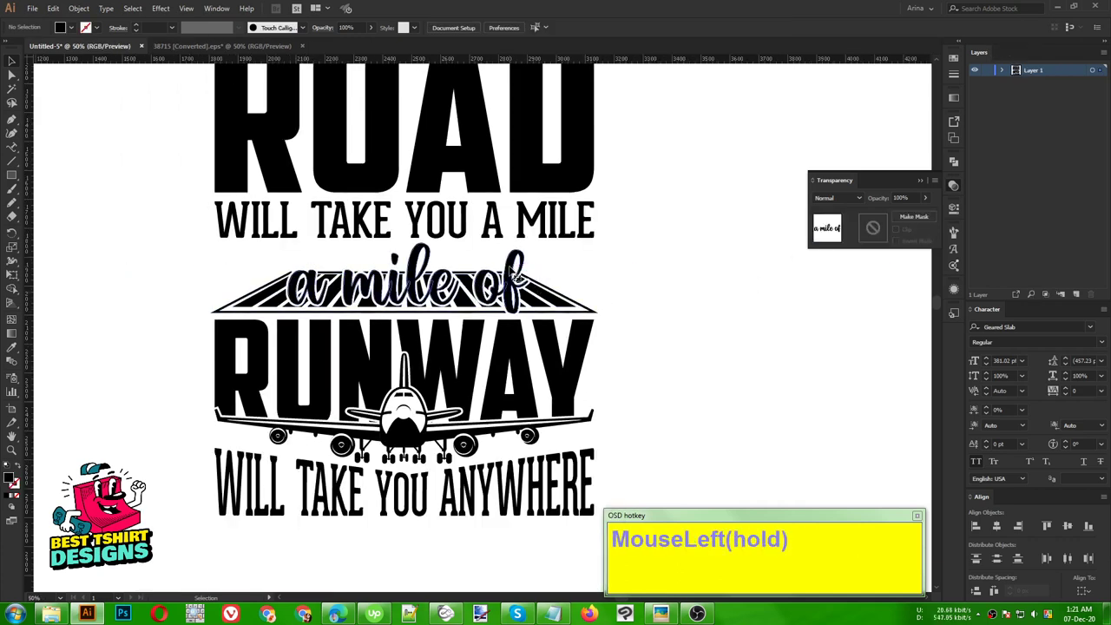
pyautogui.press('Delete')
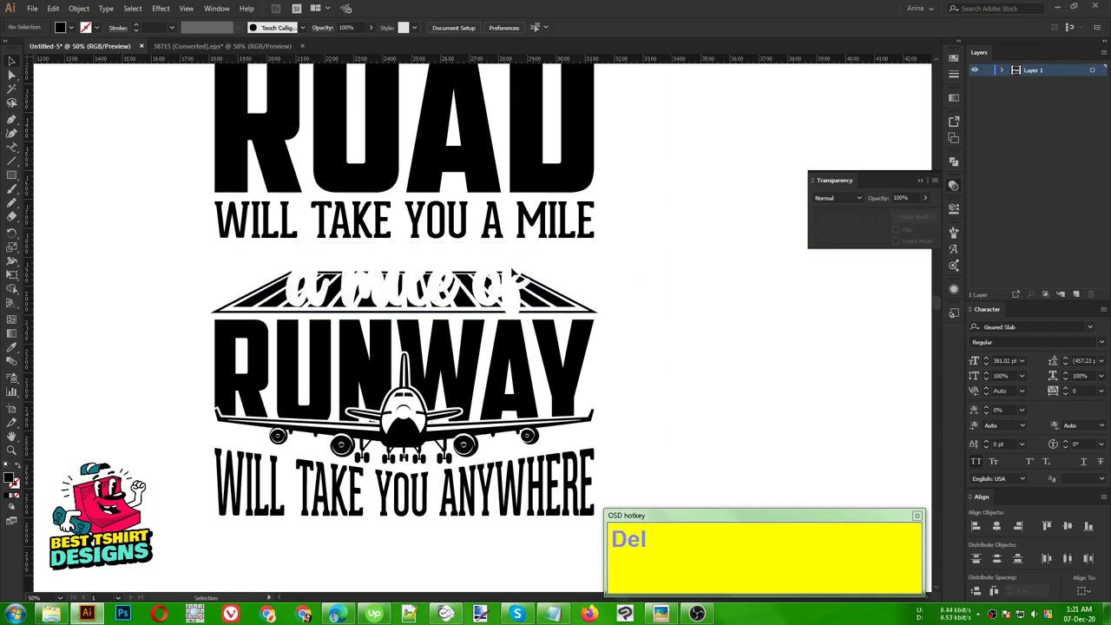
pyautogui.click(556, 299)
pyautogui.click(872, 229)
pyautogui.hotkey('ctrl', 'a')
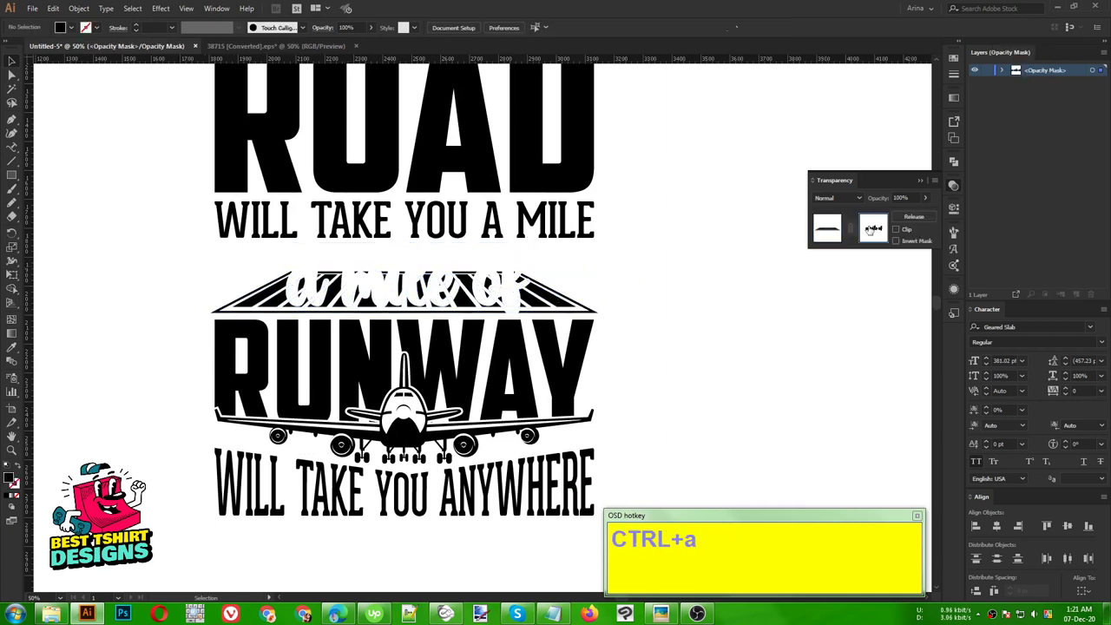
pyautogui.press('Delete')
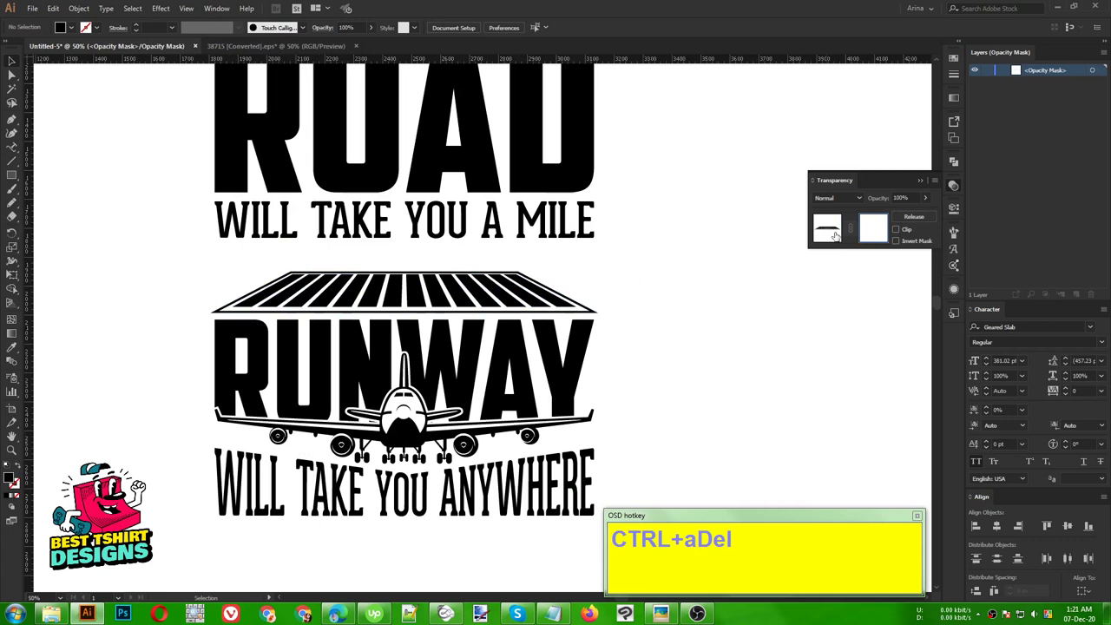
# Leave the opacity mask and flatten the runway shape slightly by lowering its top edge
pyautogui.click(830, 230)
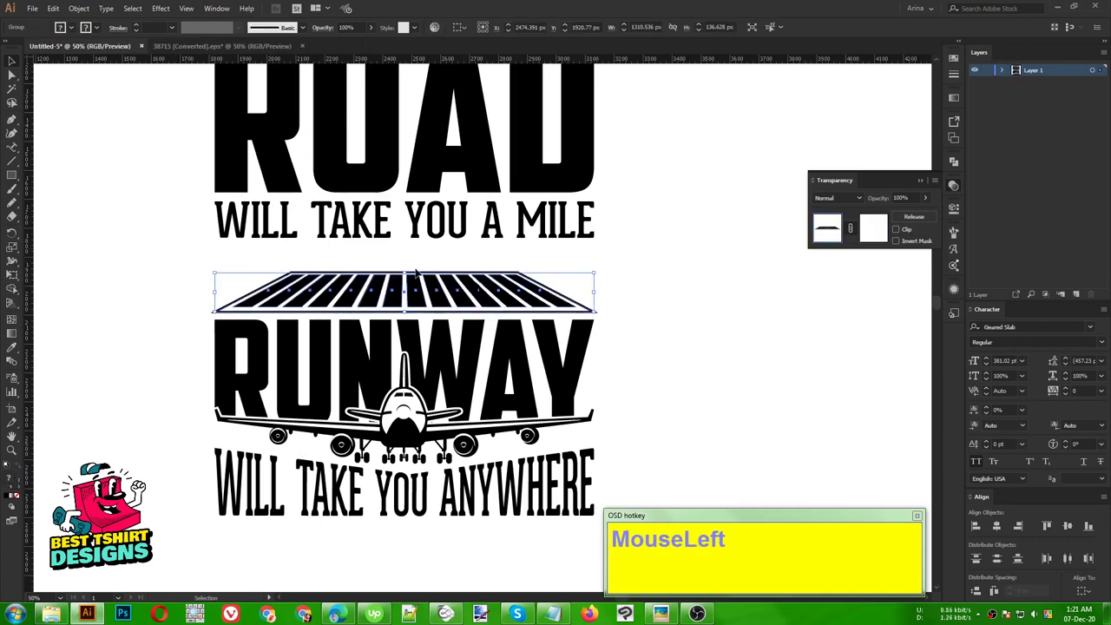
pyautogui.moveTo(405, 273); pyautogui.dragTo(405, 279)
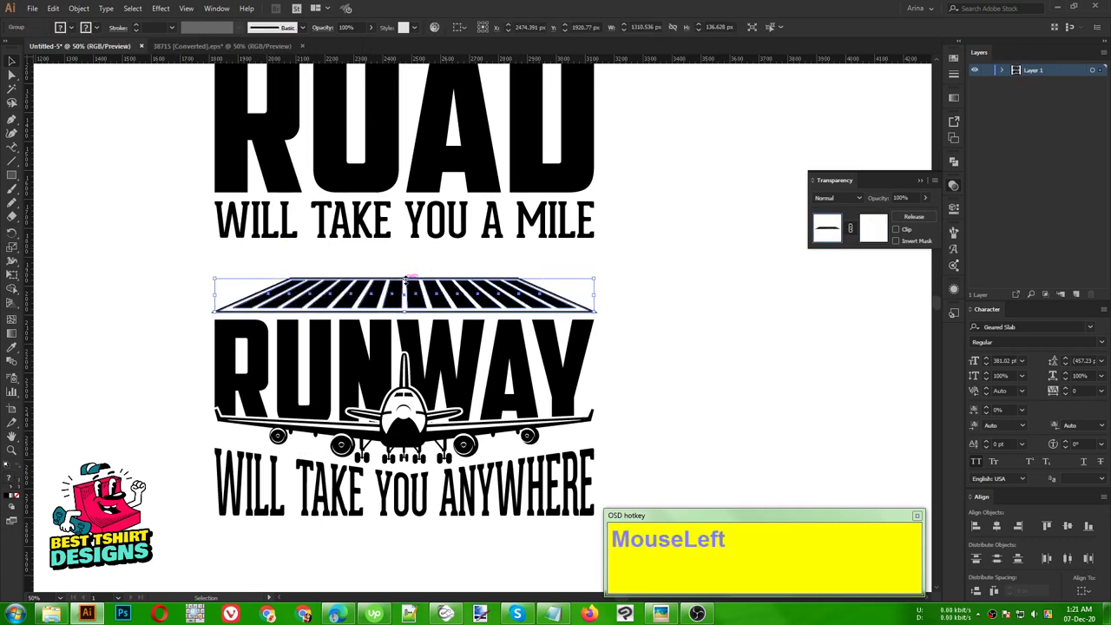
pyautogui.click(414, 257)
# Copy the second "a mile of" line from the Notepad text and paste it into the Illustrator design
pyautogui.hotkey('alt', 'Tab')
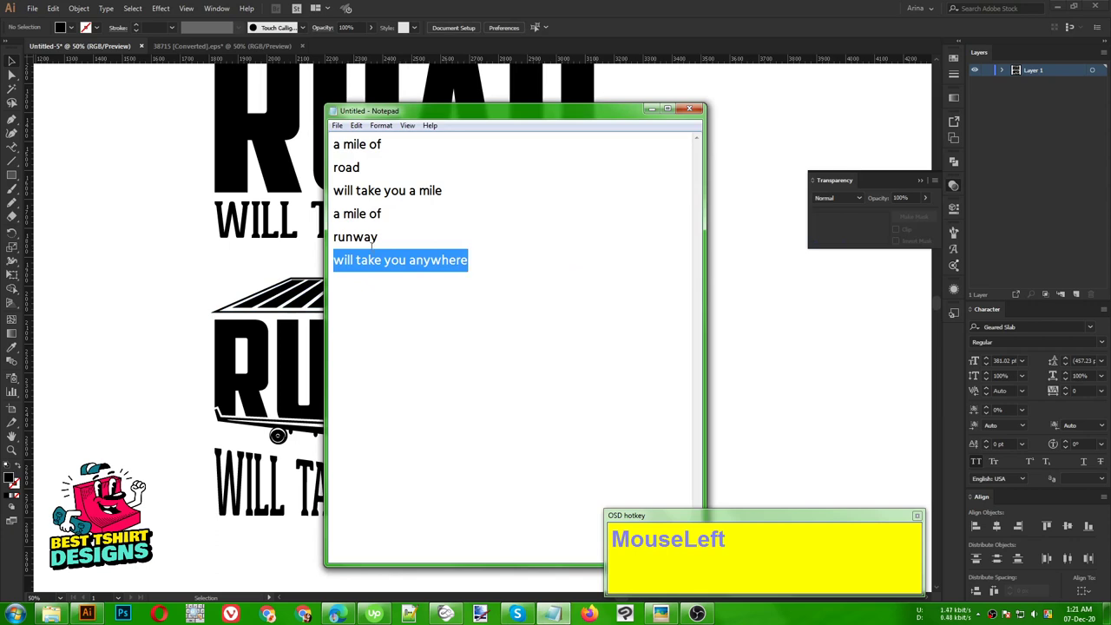
pyautogui.moveTo(387, 217); pyautogui.dragTo(331, 218)
pyautogui.hotkey('ctrl', 'c')
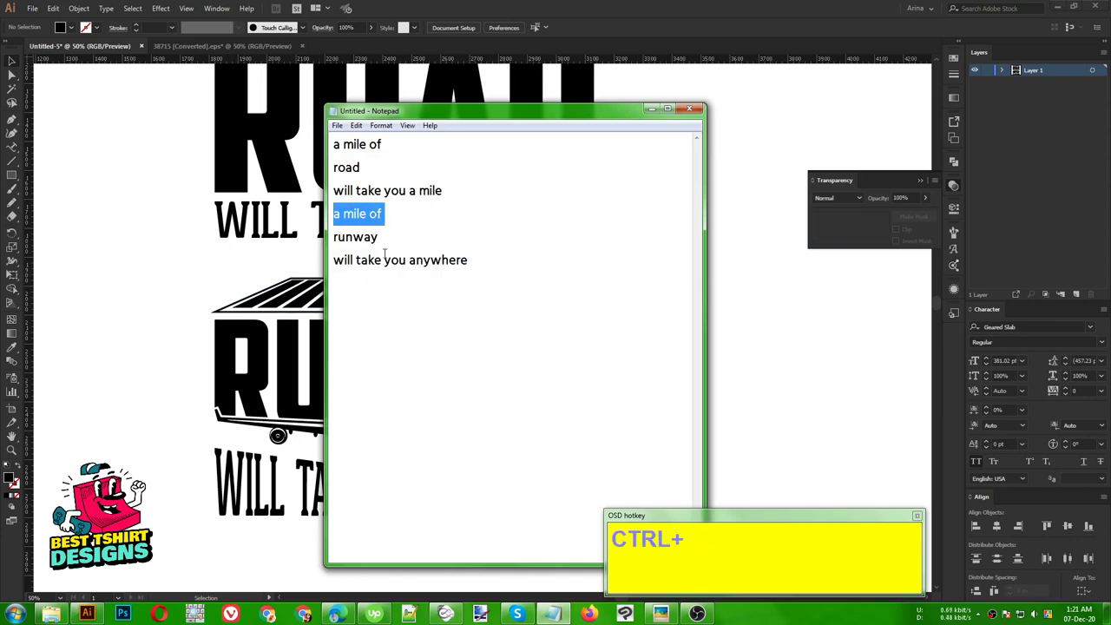
pyautogui.click(120, 249)
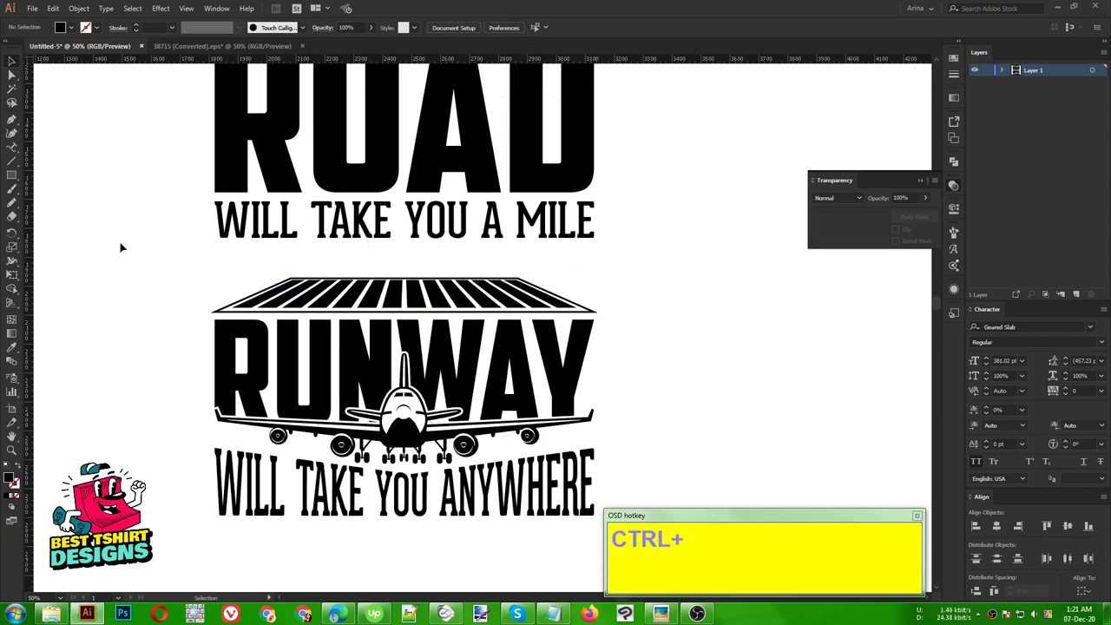
pyautogui.hotkey('ctrl', 'v')
# Enlarge the pasted a mile of text to about 125 pt and set its font to Geared Slab
pyautogui.moveTo(498, 328); pyautogui.dragTo(600, 385)
pyautogui.rightClick(600, 386)
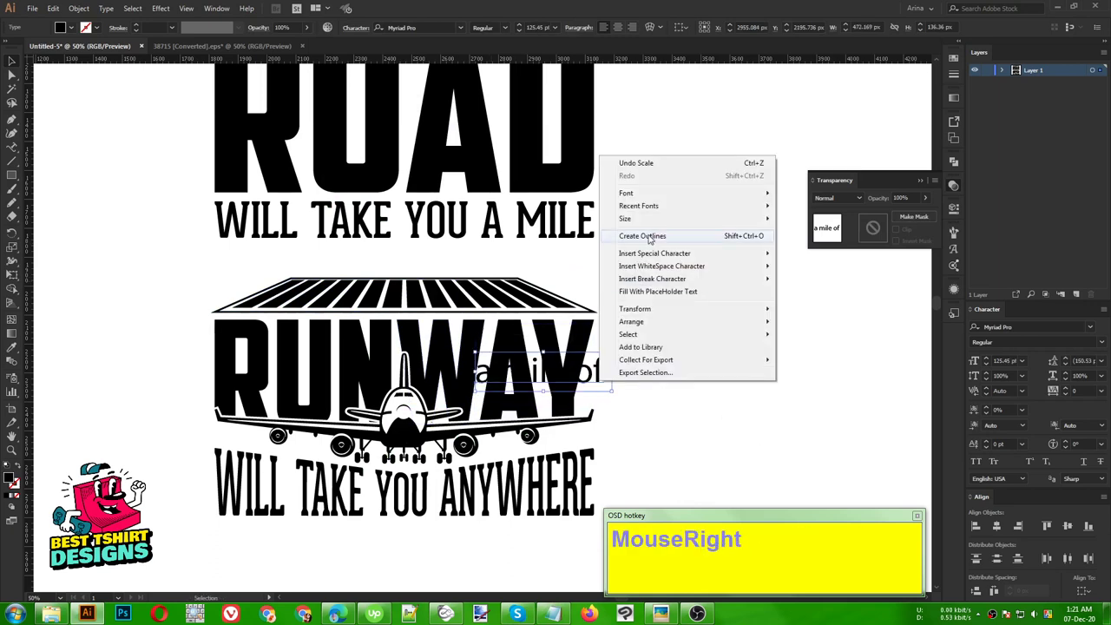
pyautogui.moveTo(716, 211)
pyautogui.click(799, 220)
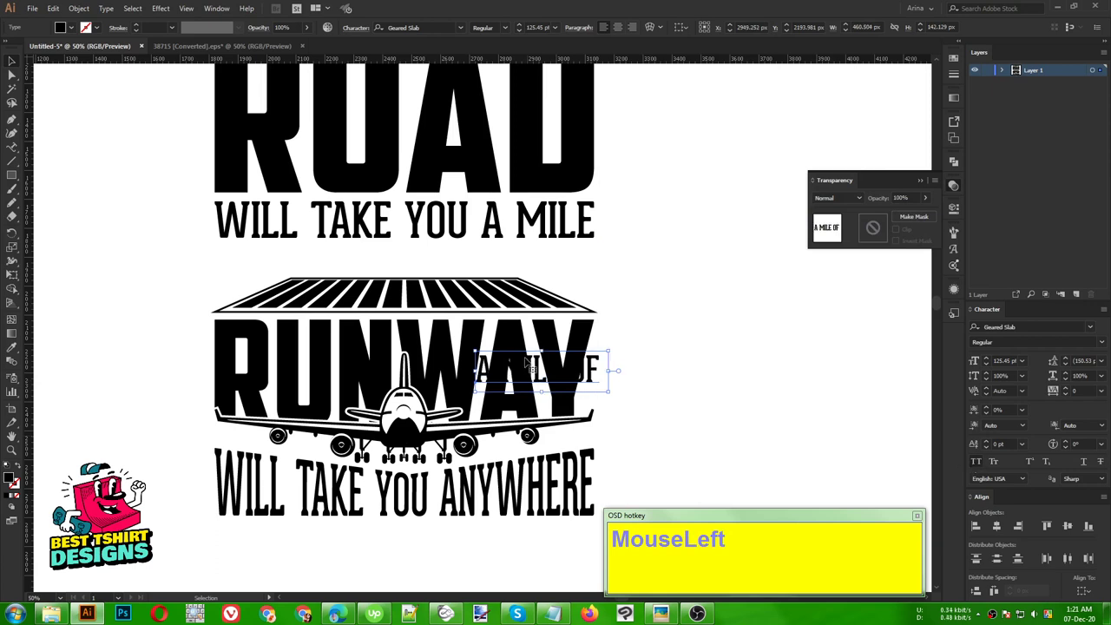
# Place A MILE OF centred between WILL TAKE YOU A MILE and the runway shape, and convert it to outlines
pyautogui.moveTo(540, 371); pyautogui.dragTo(406, 257)
pyautogui.moveTo(405, 259); pyautogui.dragTo(406, 259)
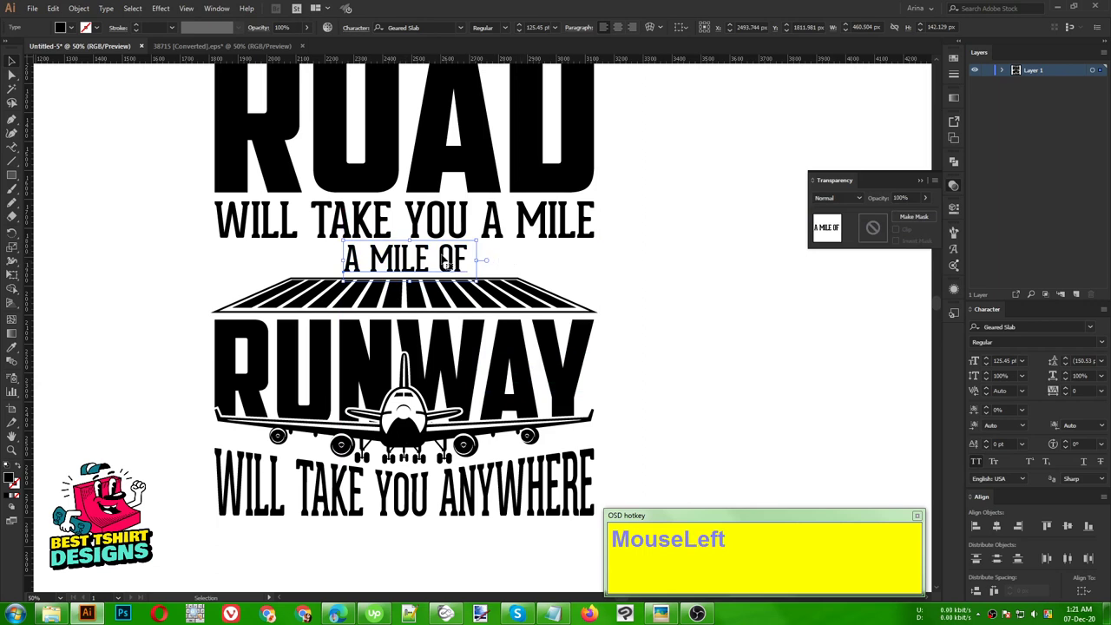
pyautogui.rightClick(441, 260)
pyautogui.click(481, 336)
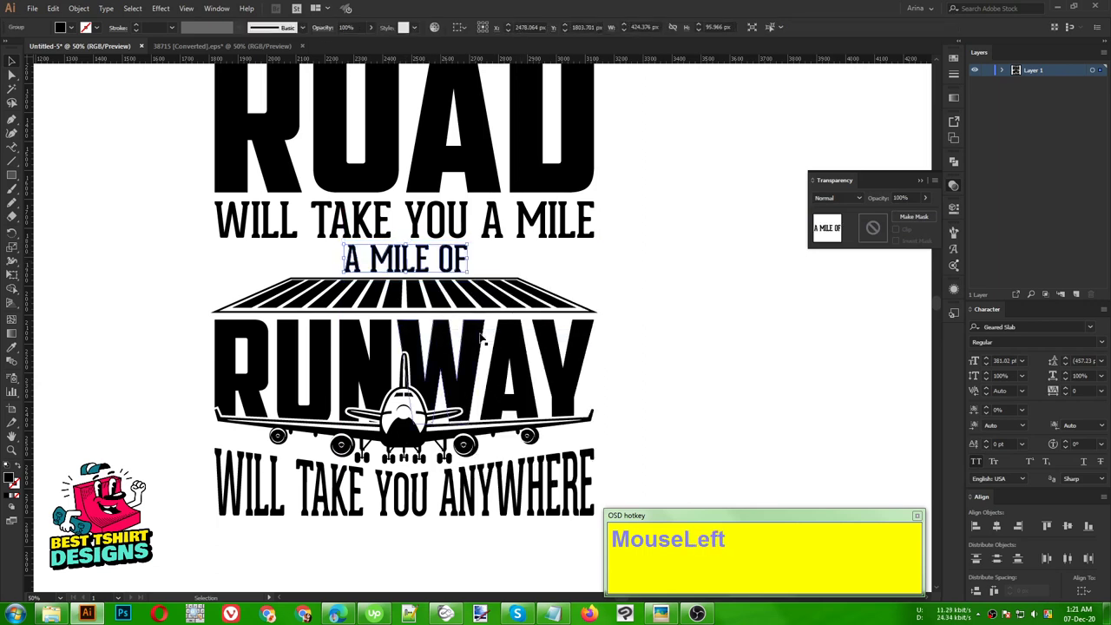
pyautogui.click(565, 273)
# Draw a horizontal line about 407 px long to the left of A MILE OF, with no fill and a 10 pt black stroke
pyautogui.scroll(1, 414, 245)
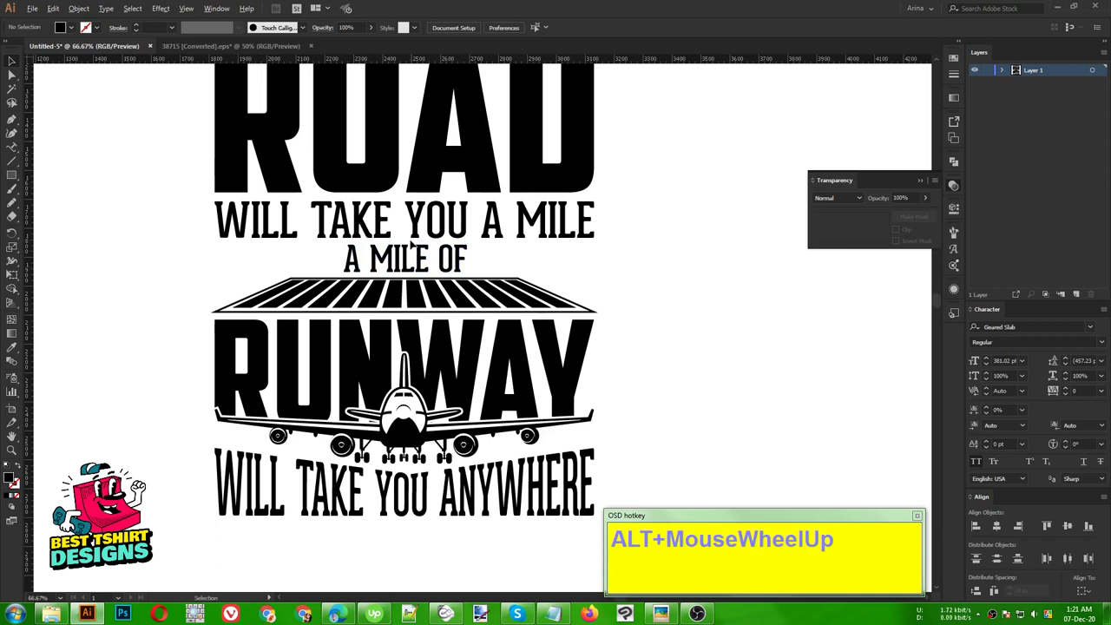
pyautogui.click(10, 124)
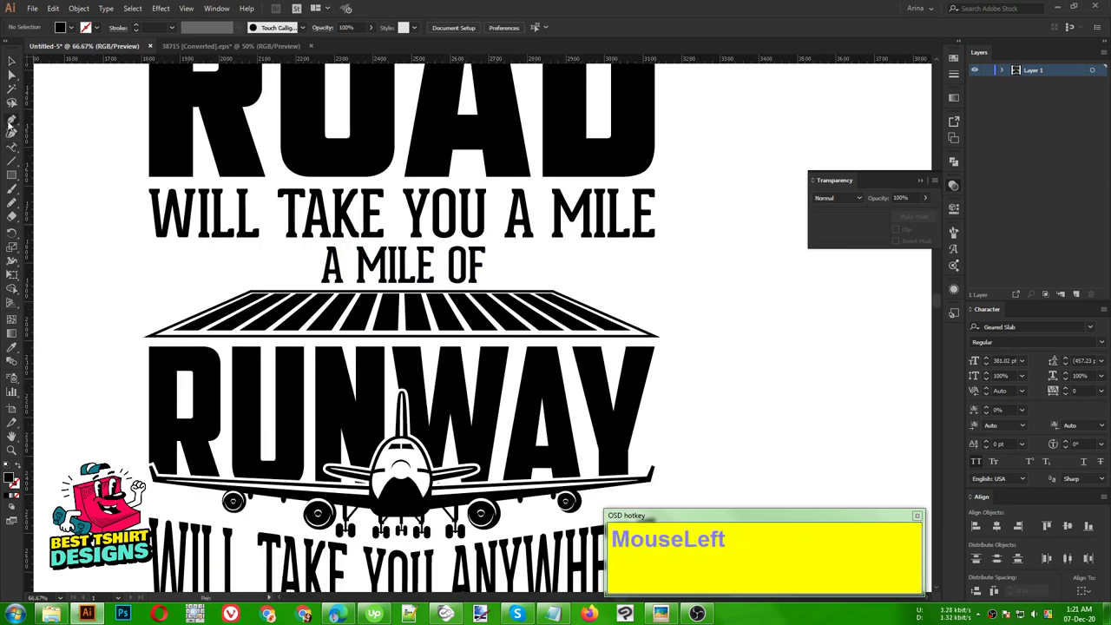
pyautogui.hotkey('shift', 'x')
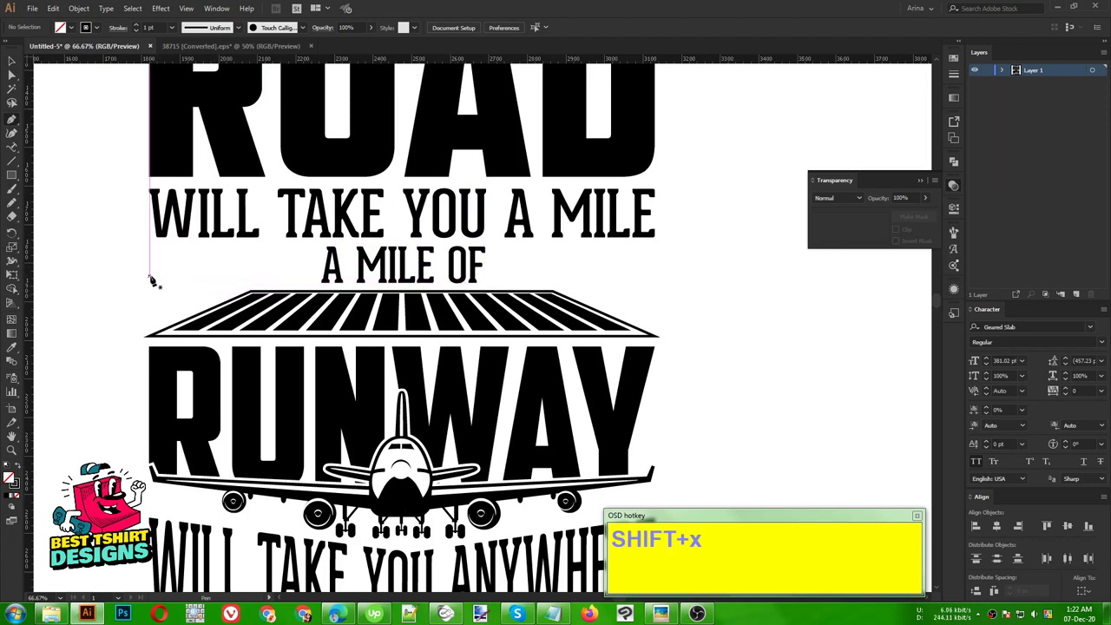
pyautogui.click(151, 281)
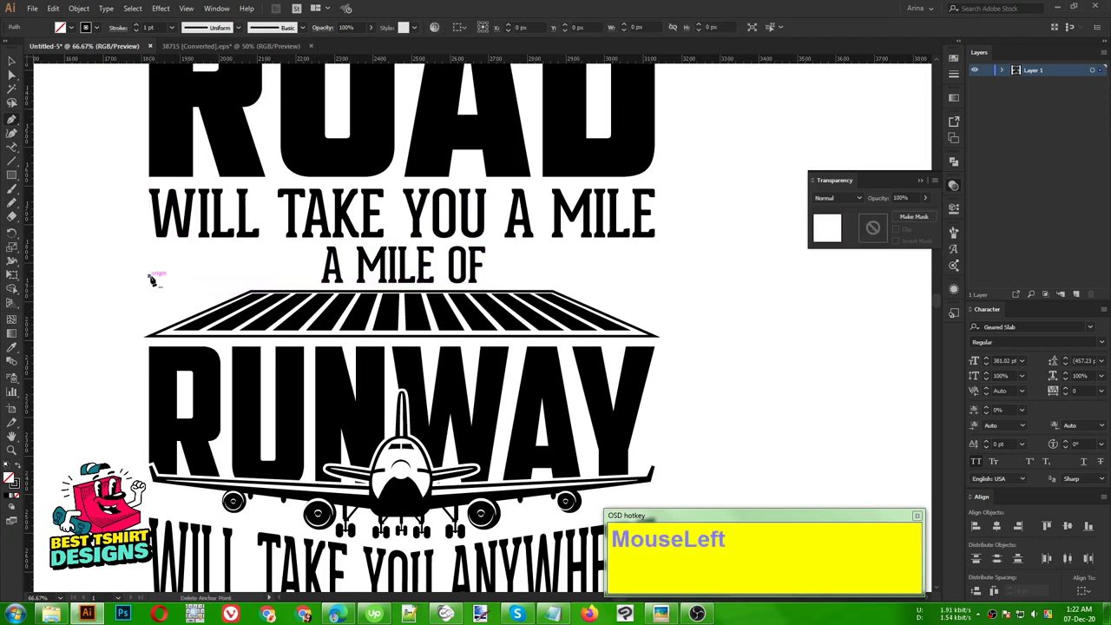
pyautogui.click(248, 281)
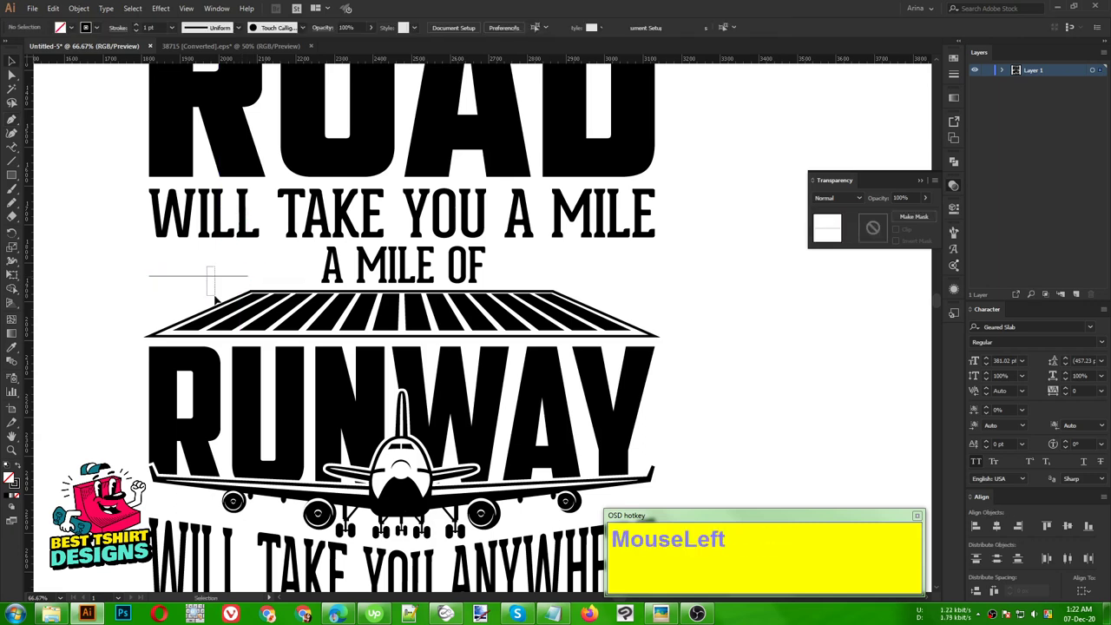
pyautogui.moveTo(252, 282); pyautogui.dragTo(308, 278)
pyautogui.scroll(1, 164, 266)
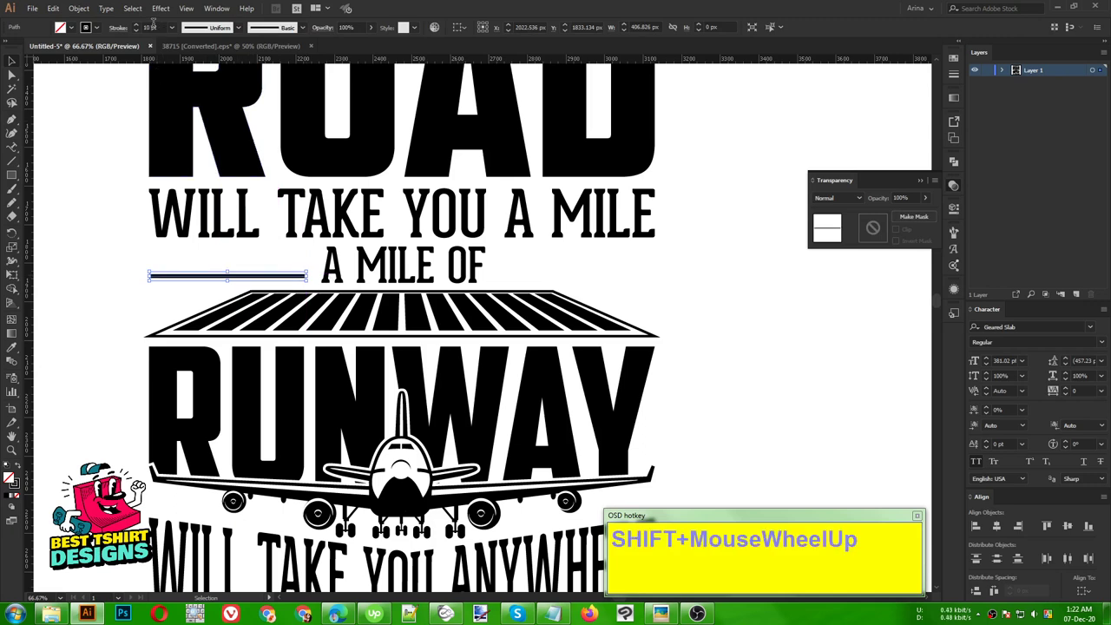
# Duplicate the horizontal line beside A MILE OF slightly above the original and group the two parallel lines
pyautogui.scroll(1, 171, 276)
pyautogui.scroll(3, 171, 276)
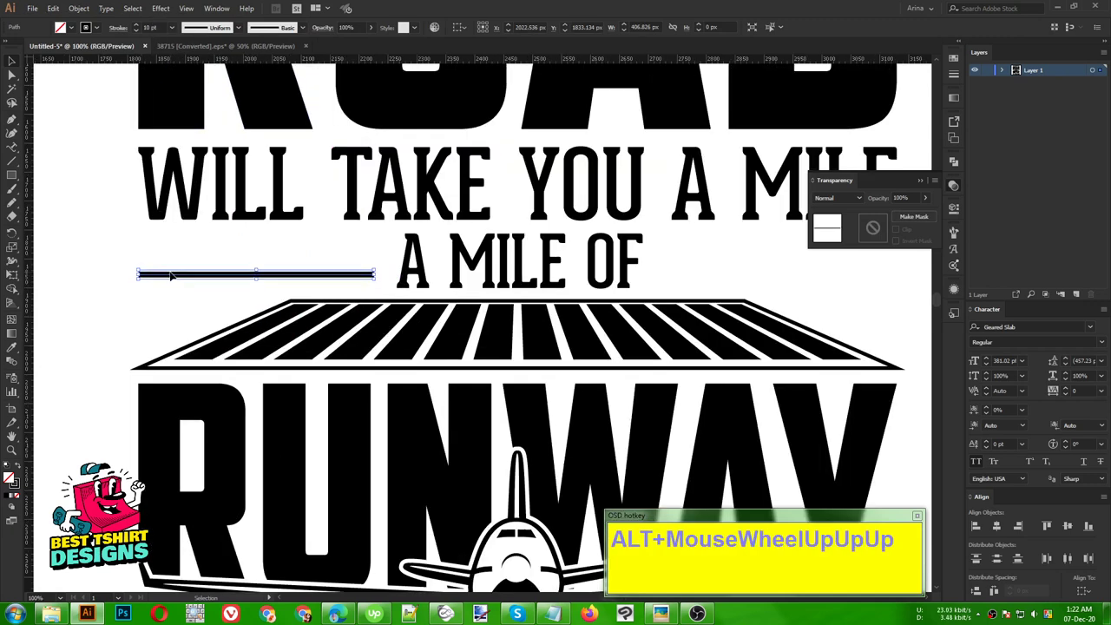
pyautogui.keyDown('alt'); pyautogui.moveTo(315, 273); pyautogui.dragTo(261, 248); pyautogui.keyUp('alt')
pyautogui.scroll(-1, 200, 244)
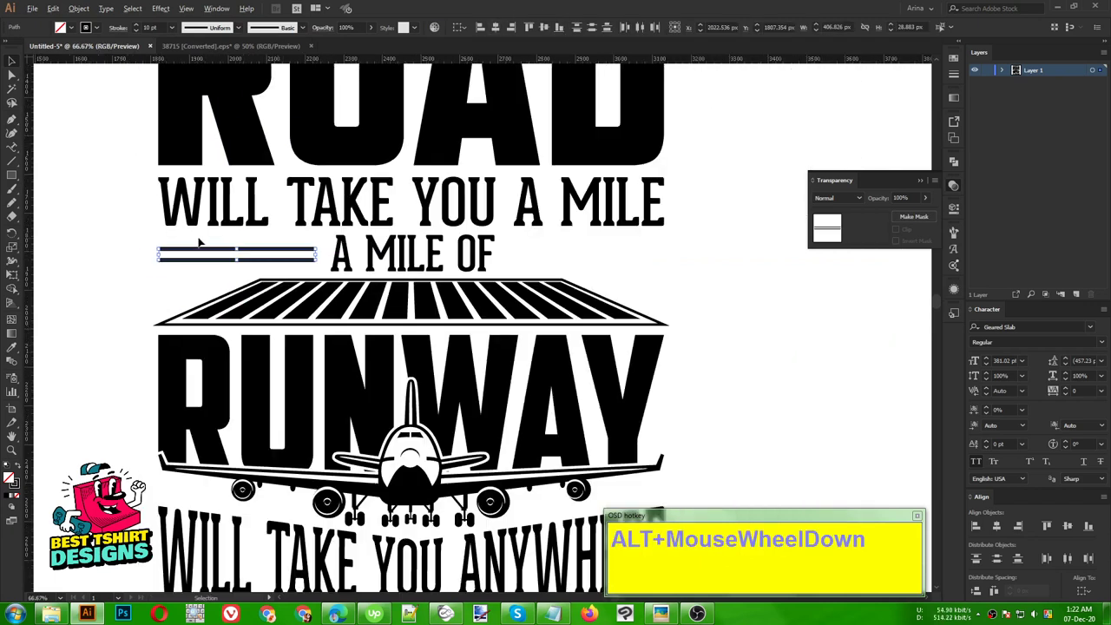
pyautogui.hotkey('ctrl', 'g')
# Copy the double line to the other side of A MILE OF and align both pairs vertically centred with the text
pyautogui.keyDown('alt'); pyautogui.moveTo(276, 263); pyautogui.dragTo(619, 263); pyautogui.keyUp('alt')
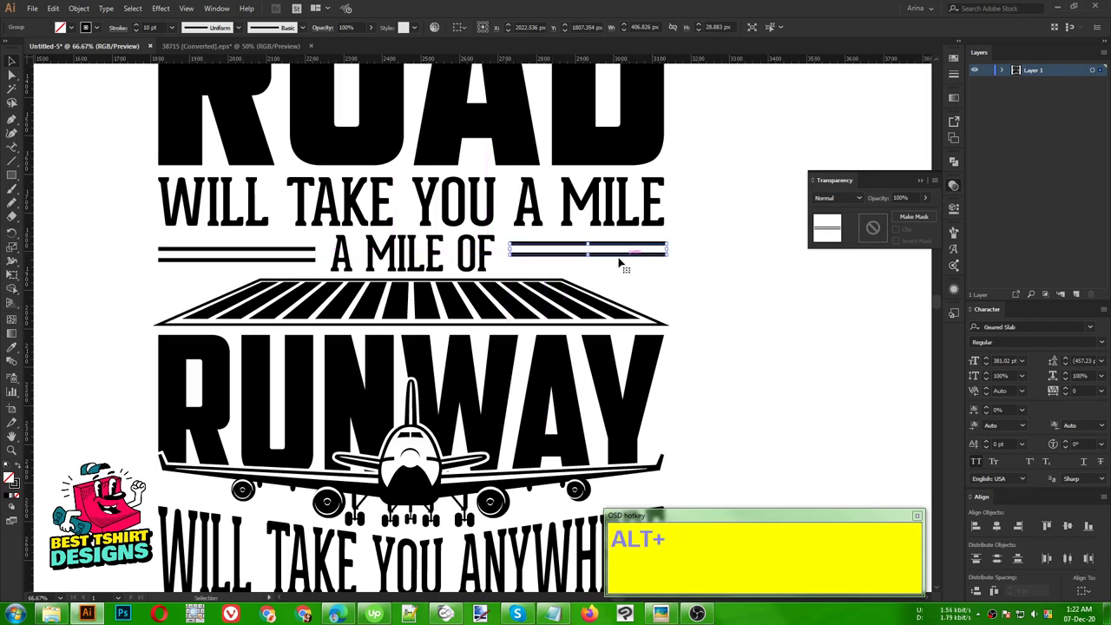
pyautogui.keyDown('shift'); pyautogui.click(416, 256); pyautogui.keyUp('shift')
pyautogui.keyDown('shift'); pyautogui.click(260, 255); pyautogui.keyUp('shift')
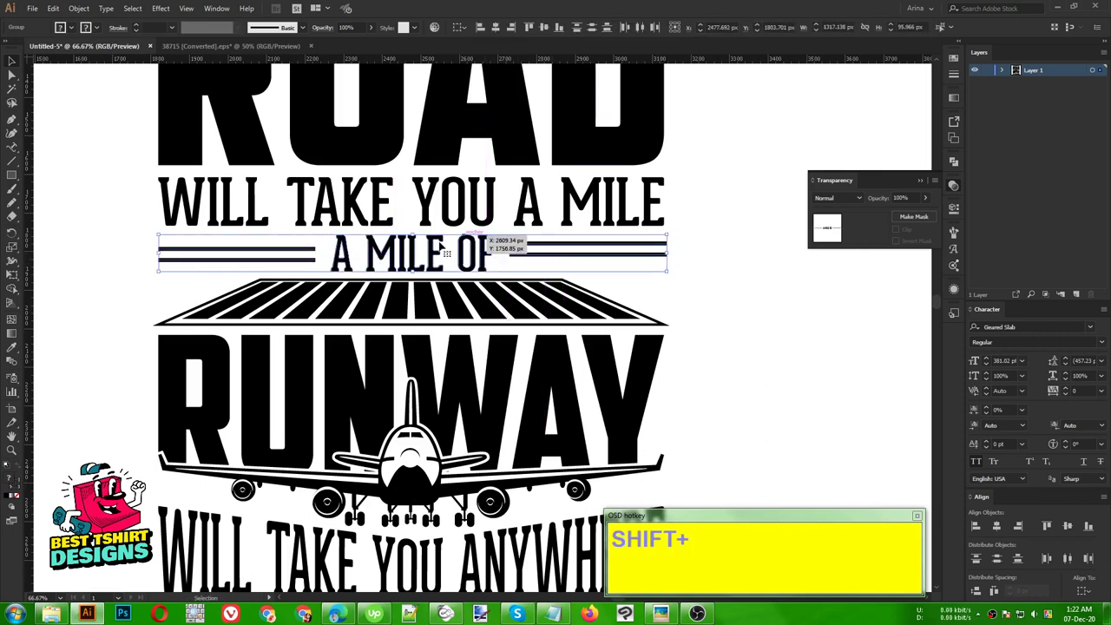
pyautogui.click(540, 28)
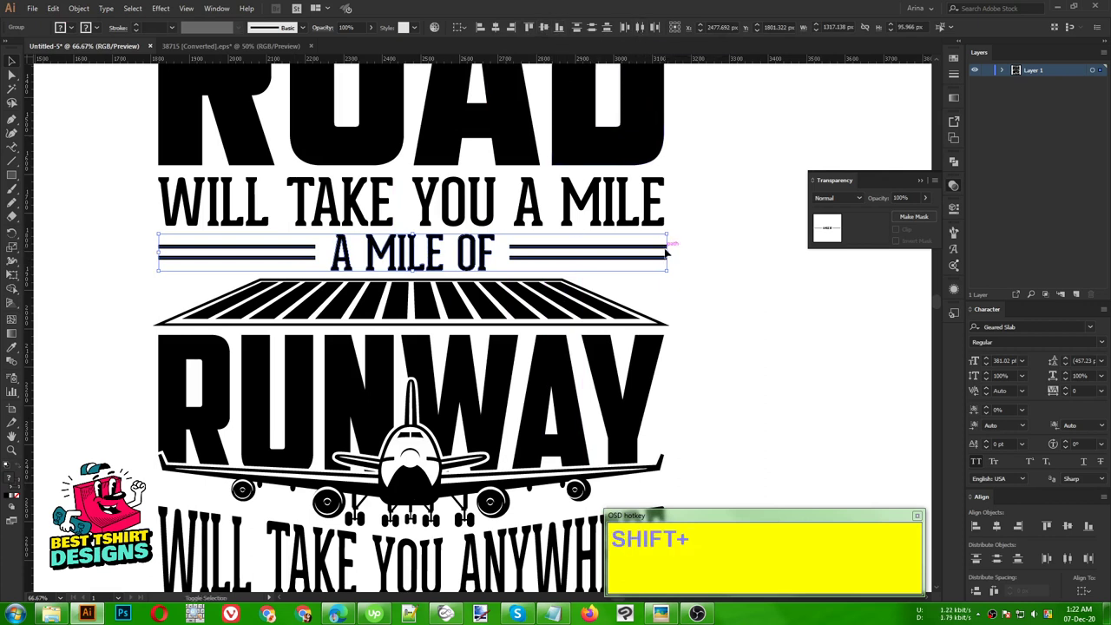
# Scale the A MILE OF row with its double lines to about 1311 px wide, matching the text line above
pyautogui.moveTo(667, 252)
pyautogui.mouseDown()
pyautogui.moveTo(641, 252)
pyautogui.moveTo(663, 255)
pyautogui.mouseUp()
pyautogui.scroll(-1, 102, 308)
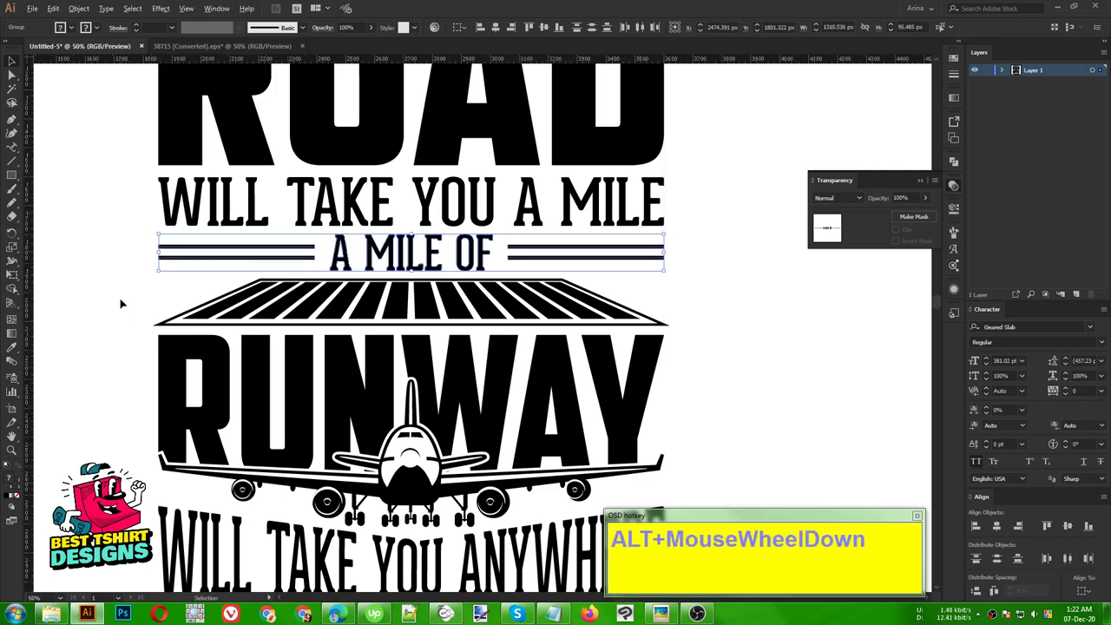
pyautogui.click(562, 352)
pyautogui.scroll(-2, 564, 348)
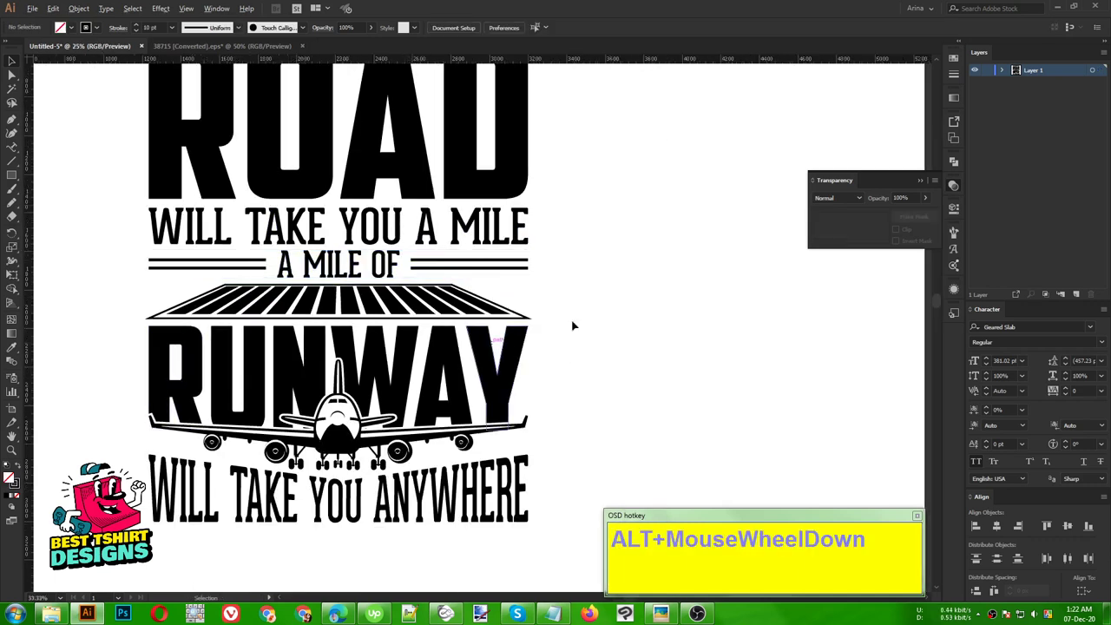
pyautogui.click(589, 322)
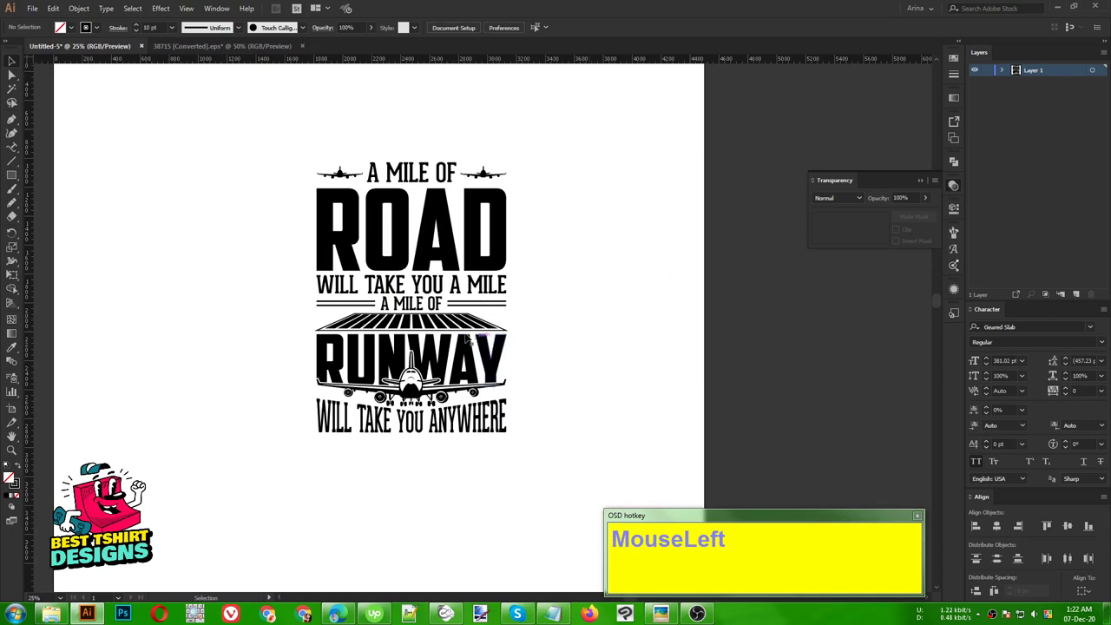
pyautogui.scroll(1, 424, 302)
pyautogui.click(595, 297)
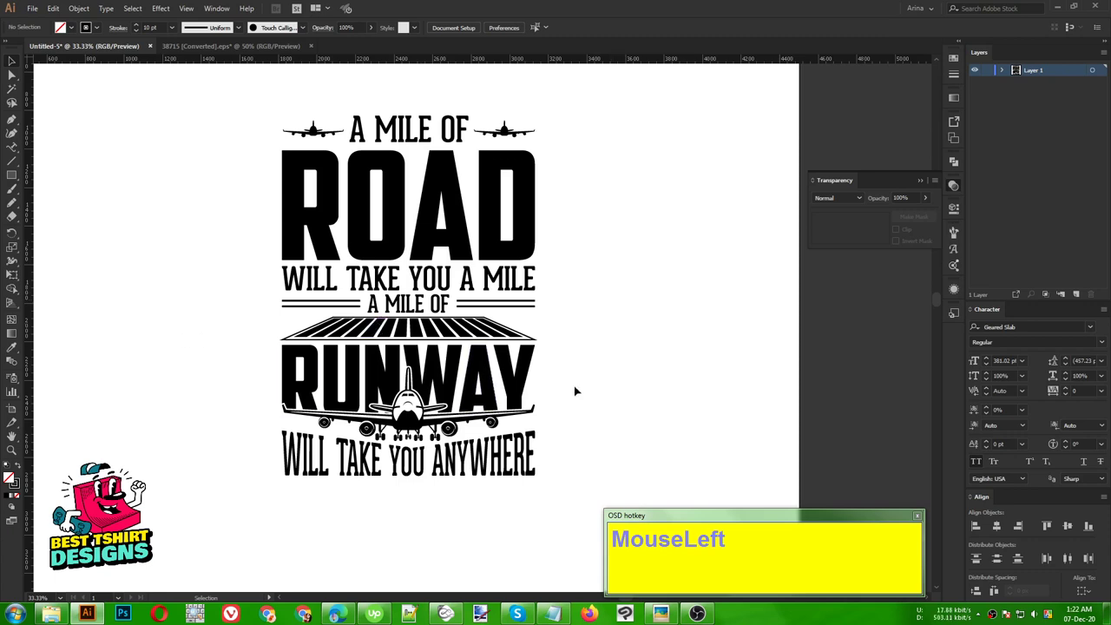
# Move the WILL TAKE YOU ANYWHERE text down about 226 px, clear of the airplane
pyautogui.press('alt')
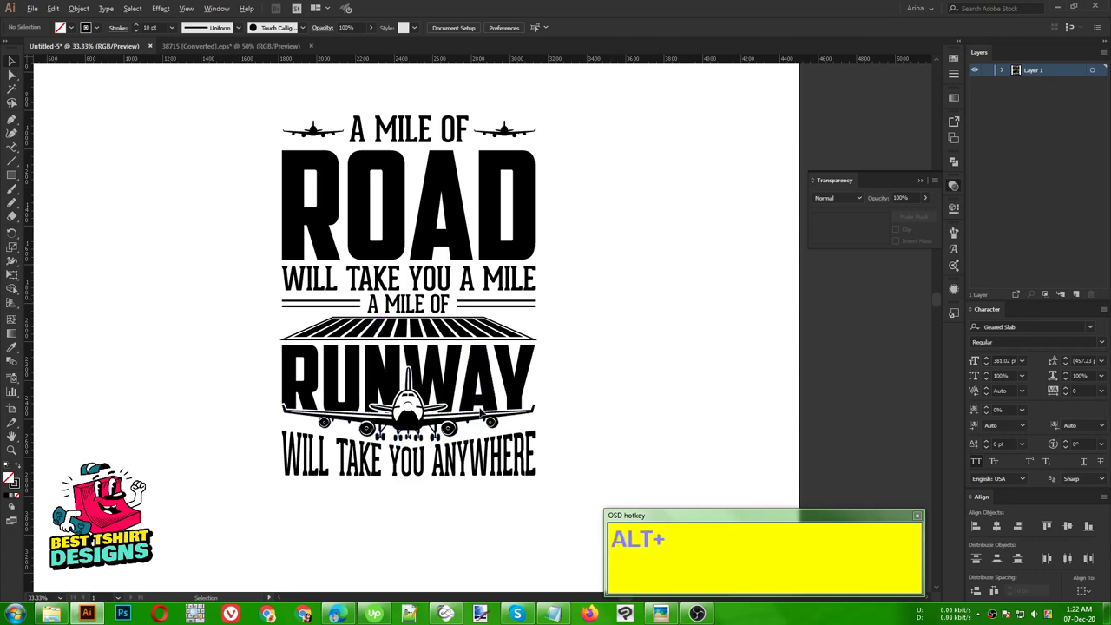
pyautogui.scroll(1, 481, 415)
pyautogui.scroll(-1, 481, 415)
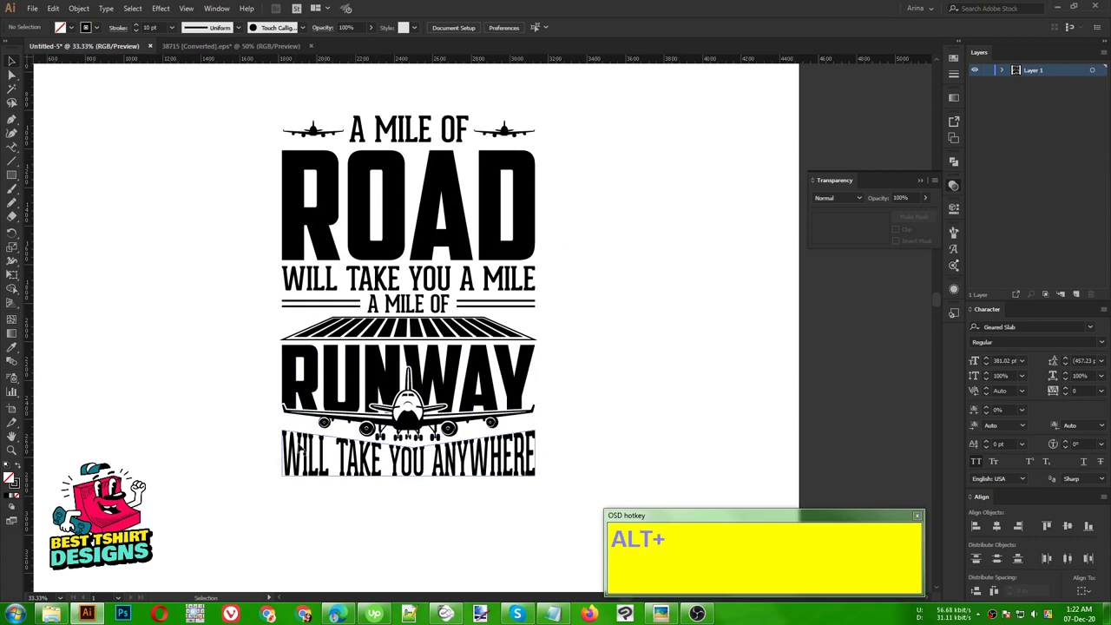
pyautogui.click(418, 480)
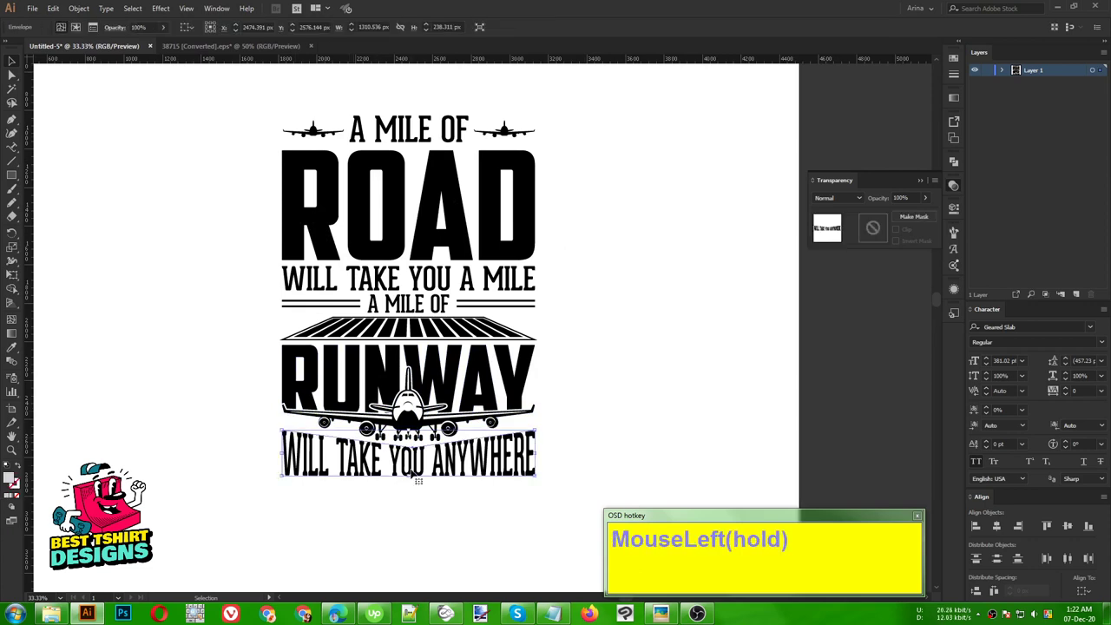
pyautogui.press('Down')
pyautogui.press('Down')
pyautogui.press('Down')
pyautogui.press('Down')
pyautogui.press('Down')
pyautogui.press('Down')
pyautogui.press('Down')
pyautogui.press('Down')
pyautogui.press('Down')
pyautogui.press('Down')
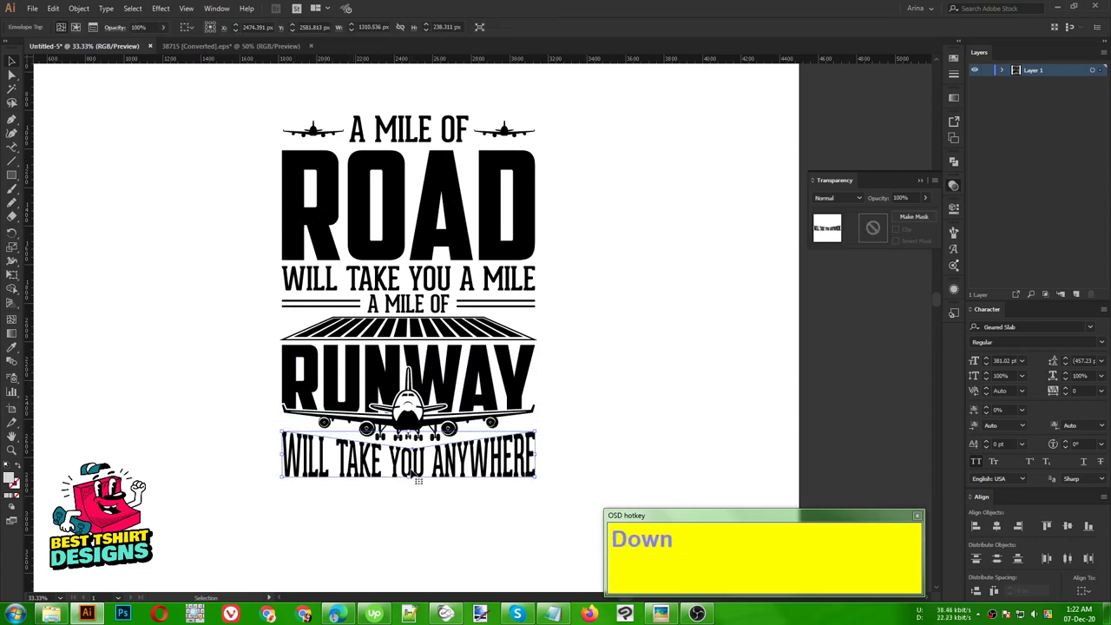
pyautogui.press('Down')
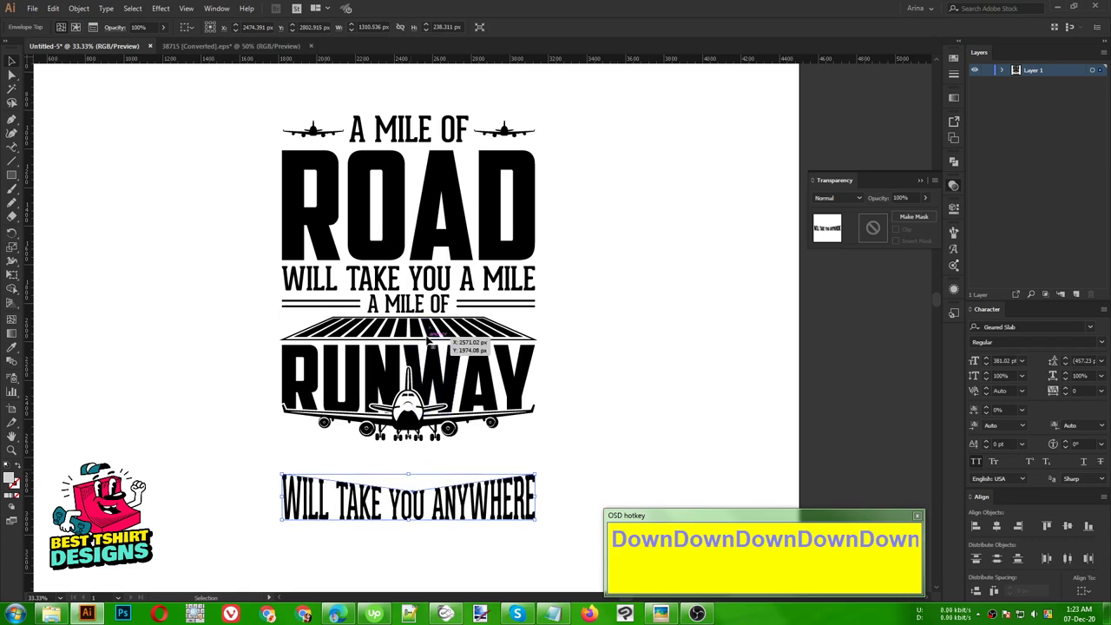
# Group the striped runway shape and move it down to just below the airplane's wheels
pyautogui.click(340, 332)
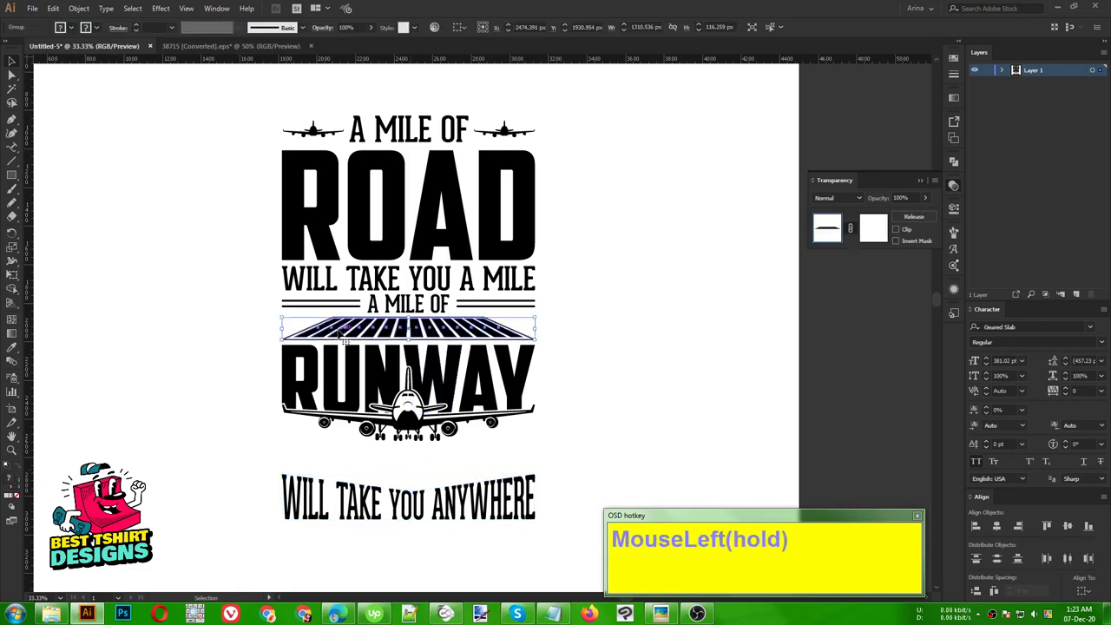
pyautogui.hotkey('ctrl', 'g')
pyautogui.press('Down')
pyautogui.press('Down')
pyautogui.press('Down')
pyautogui.press('Down')
pyautogui.press('Down')
pyautogui.press('Down')
pyautogui.press('Down')
pyautogui.press('Down')
pyautogui.press('Down')
pyautogui.press('Down')
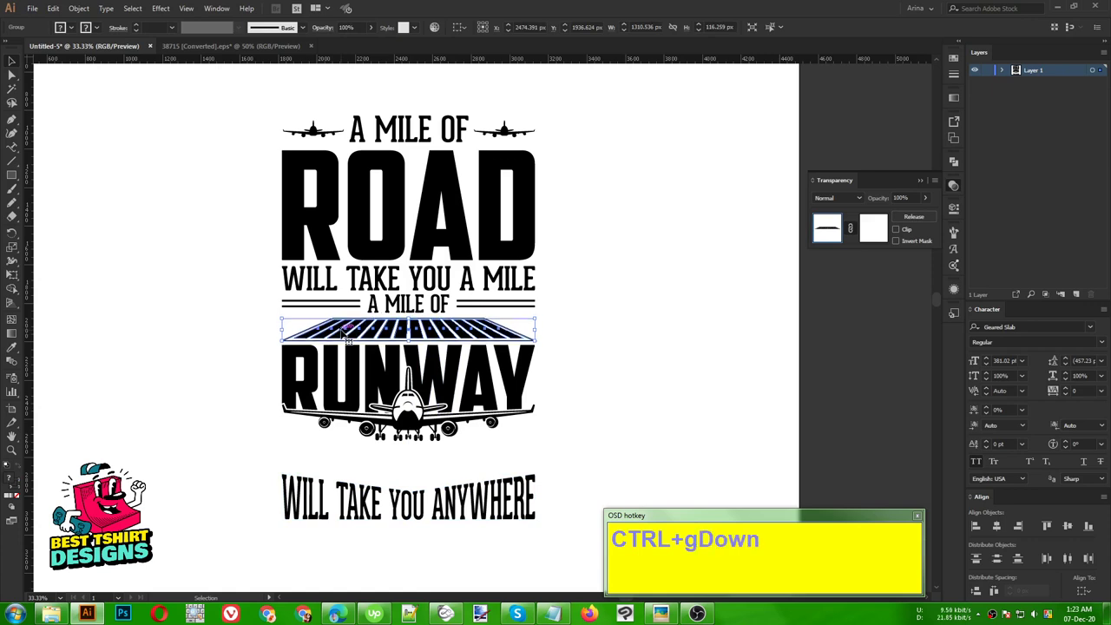
pyautogui.press('Down')
pyautogui.press('Down')
pyautogui.press('Down')
pyautogui.press('Down')
pyautogui.press('Down')
pyautogui.press('Down')
pyautogui.press('Down')
pyautogui.press('Down')
pyautogui.press('Down')
pyautogui.press('Down')
pyautogui.press('Down')
pyautogui.press('Down')
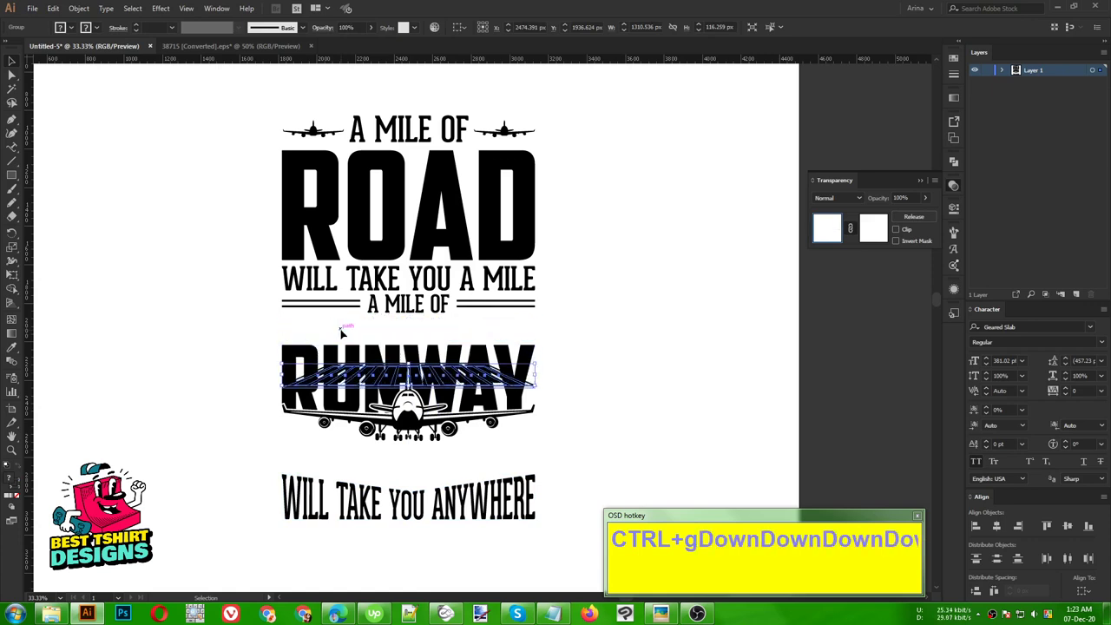
pyautogui.press('Down')
pyautogui.press('Down')
pyautogui.press('Down')
pyautogui.press('Down')
pyautogui.press('Down')
pyautogui.press('Down')
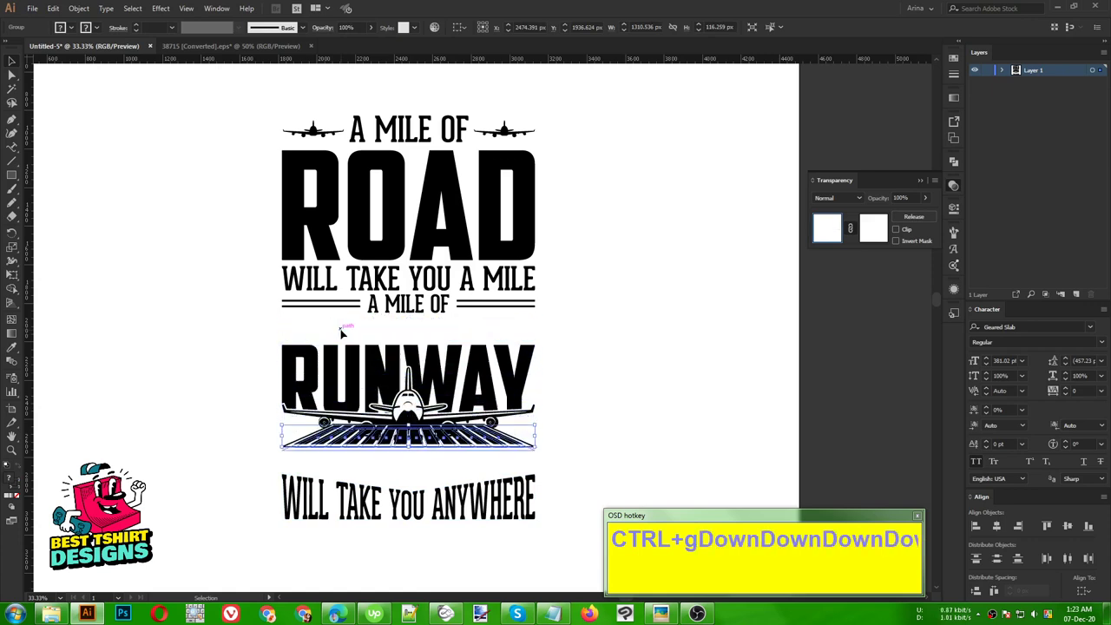
pyautogui.press('Down')
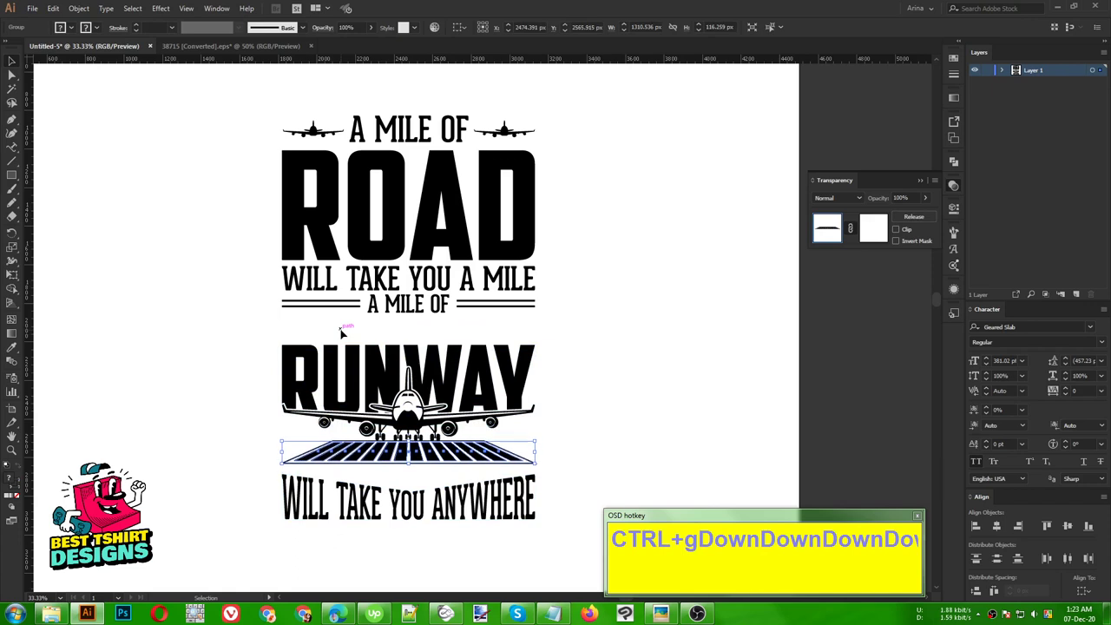
pyautogui.press('Down')
pyautogui.click(567, 315)
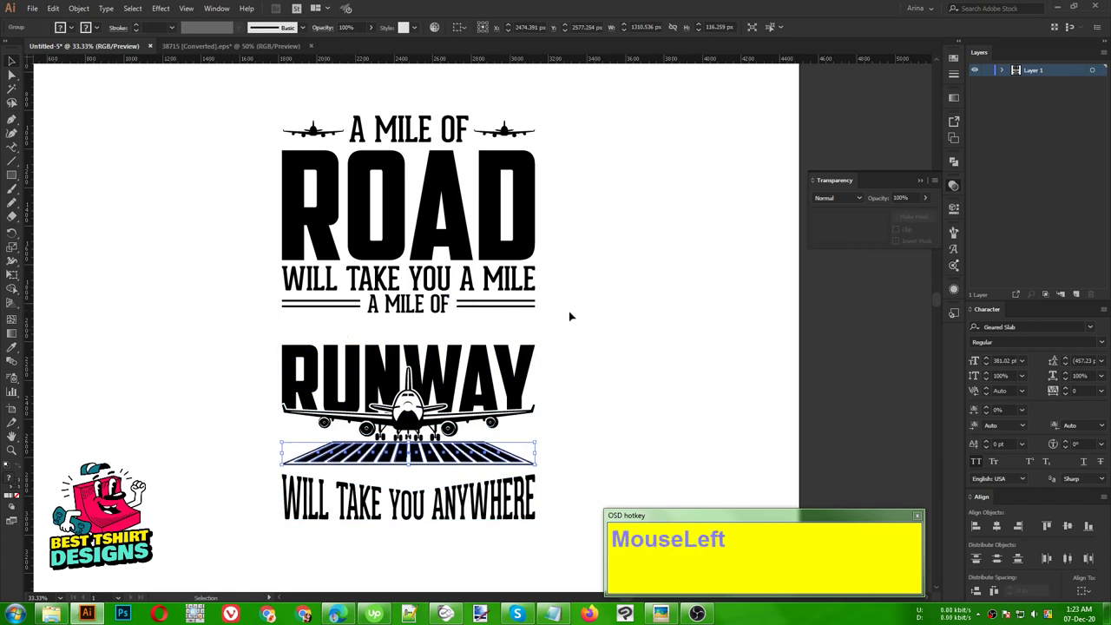
# Enlarge the lower A MILE OF row with its double lines proportionally from its centre to about 1785 px wide
pyautogui.scroll(1, 493, 325)
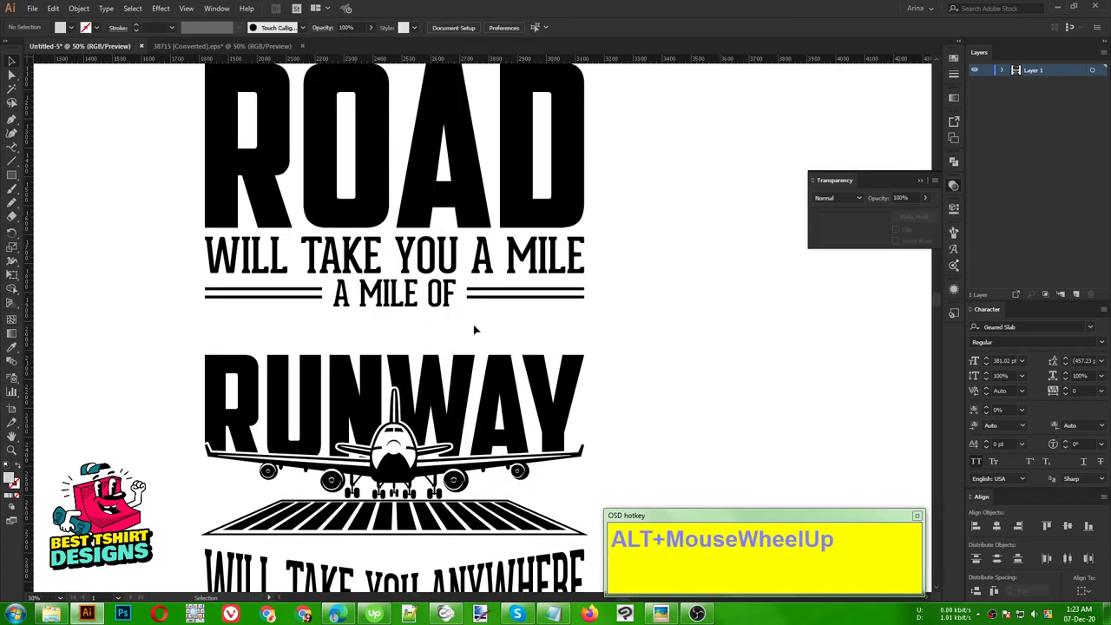
pyautogui.moveTo(481, 326); pyautogui.dragTo(282, 289)
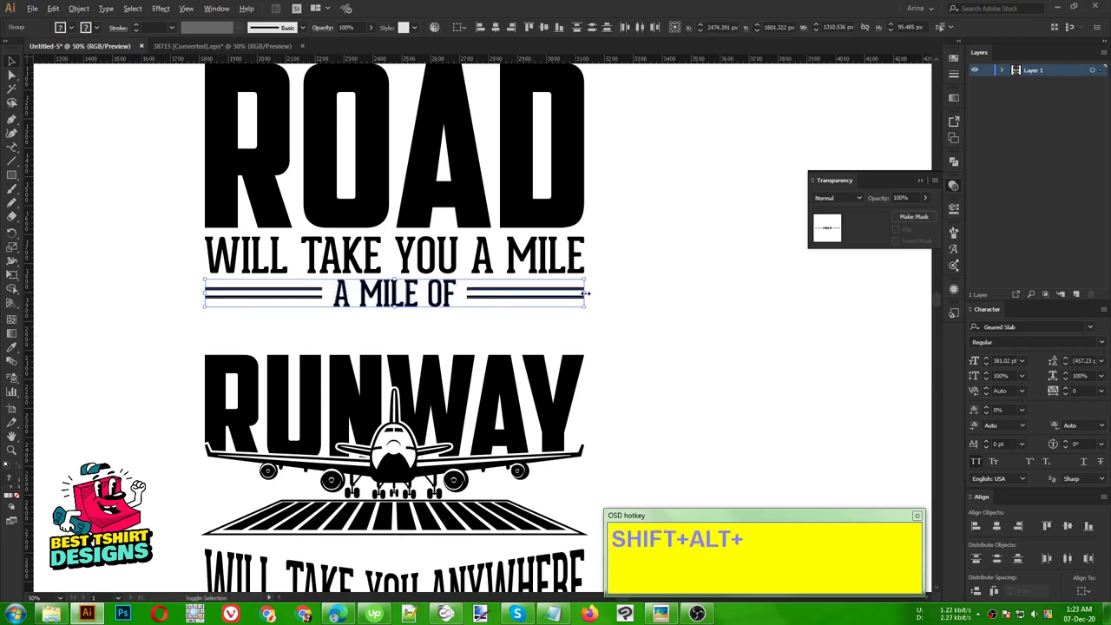
pyautogui.moveTo(584, 296); pyautogui.dragTo(653, 298)
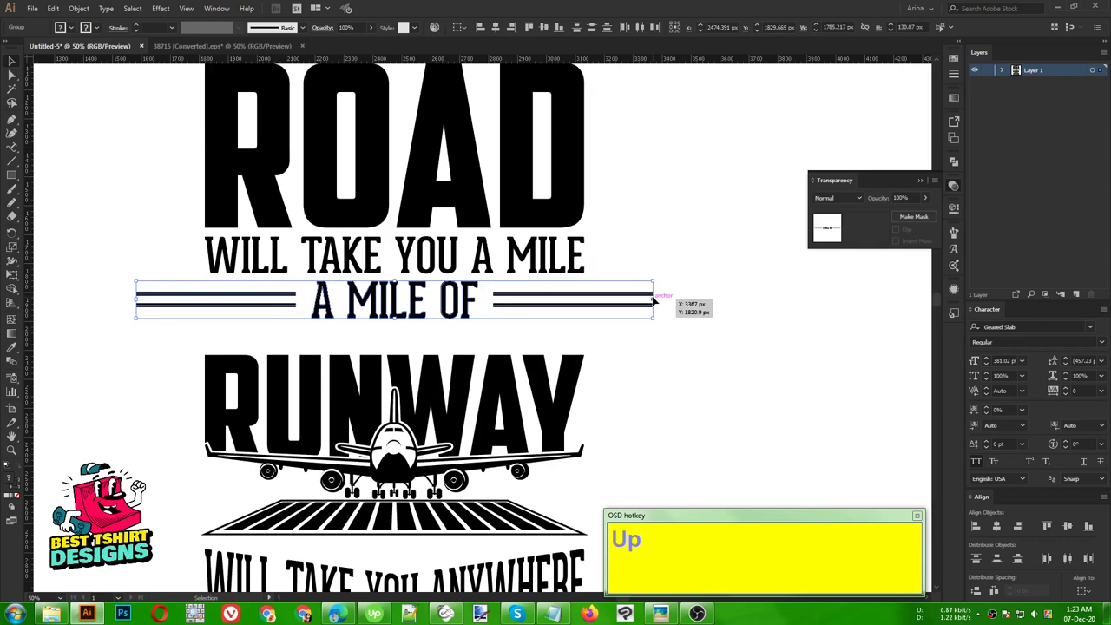
# Erase the overhanging ends of the double lines on both sides, trimming the A MILE OF row to about 1294 px wide
pyautogui.hotkey('shift', 'e')
pyautogui.moveTo(698, 231); pyautogui.dragTo(587, 417)
pyautogui.moveTo(76, 236); pyautogui.dragTo(209, 439)
pyautogui.hotkey('alt', 'v')
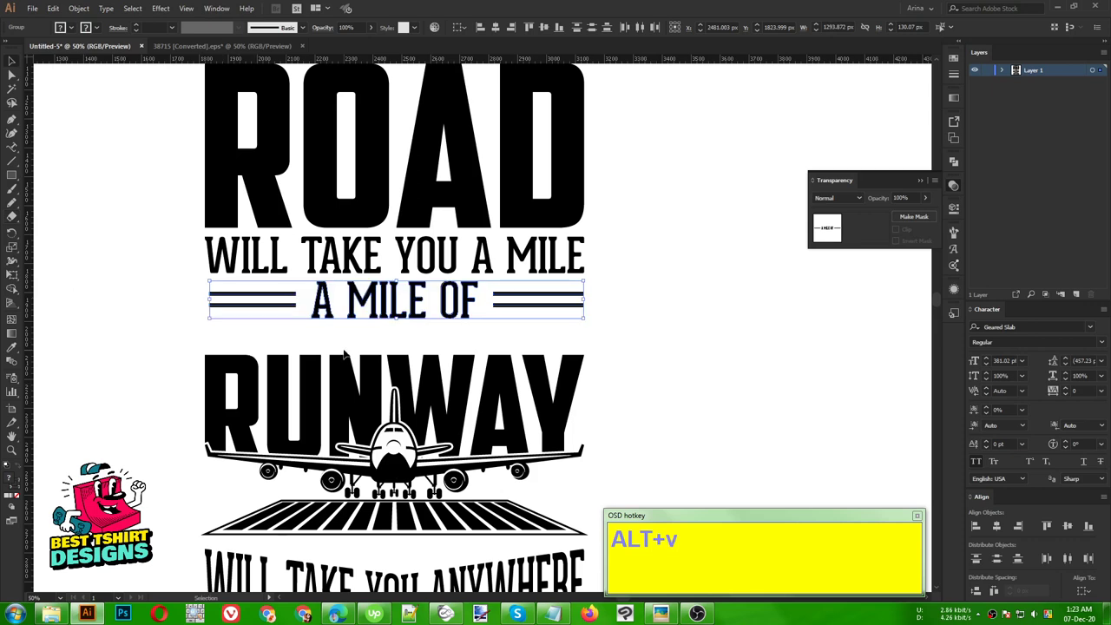
pyautogui.keyDown('alt'); pyautogui.scroll(-1, 286, 345); pyautogui.keyUp('alt')
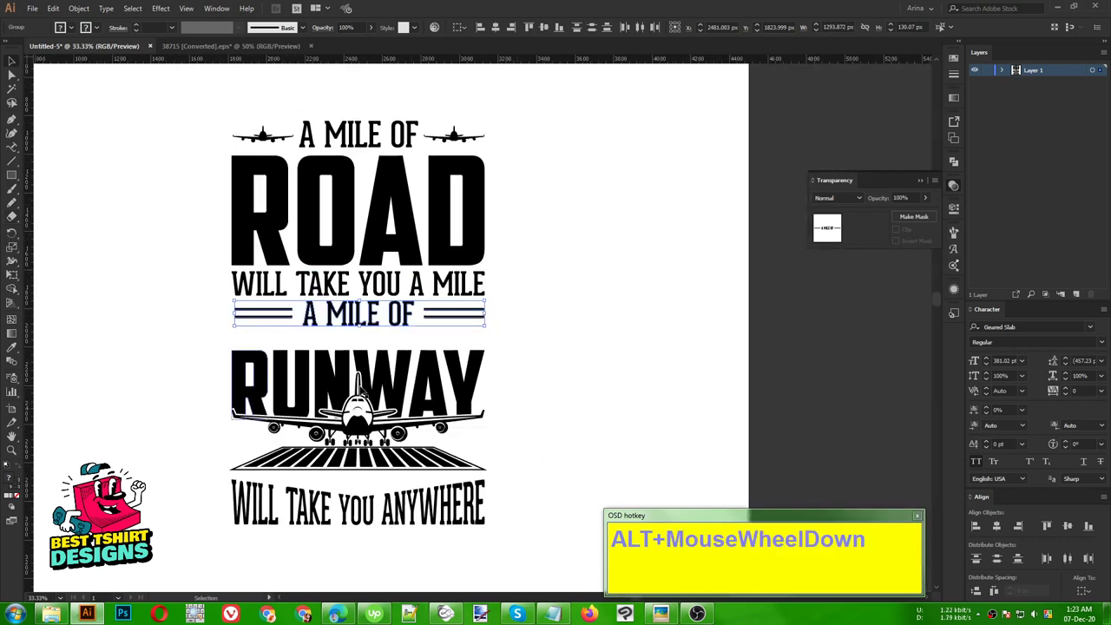
# Move RUNWAY, the airplane and the striped runway shape up together to sit just below the A MILE OF row
pyautogui.click(542, 371)
pyautogui.moveTo(205, 348); pyautogui.dragTo(502, 469)
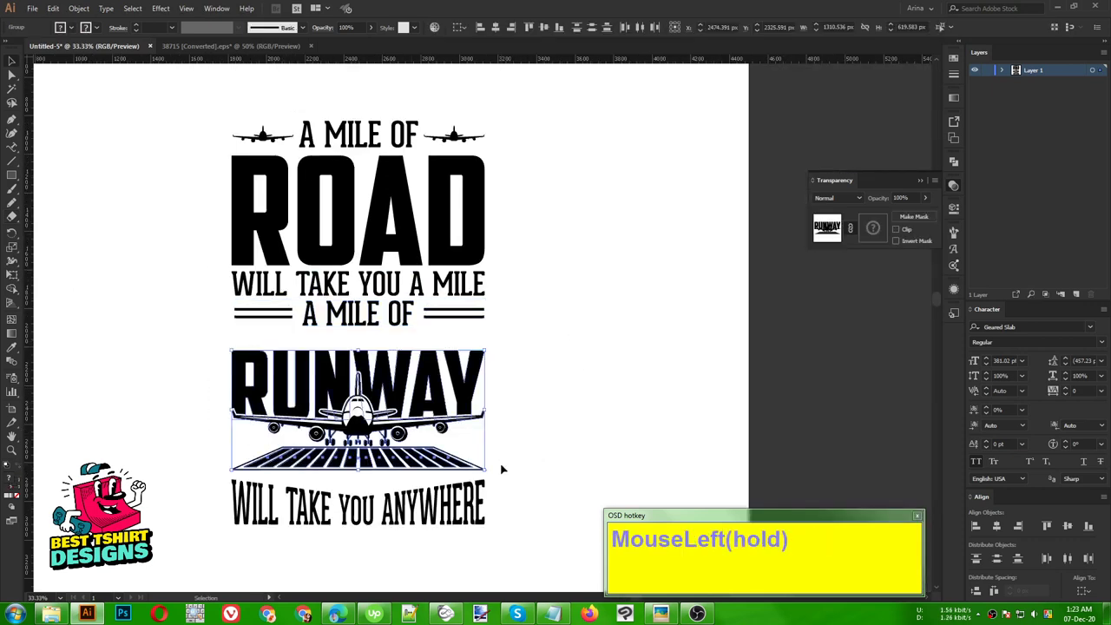
pyautogui.press('Up')
pyautogui.press('Up')
pyautogui.press('Up')
pyautogui.press('Up')
pyautogui.press('Up')
pyautogui.press('Up')
pyautogui.press('Up')
pyautogui.press('Up')
pyautogui.press('Up')
pyautogui.press('Up')
pyautogui.press('Up')
pyautogui.press('Up')
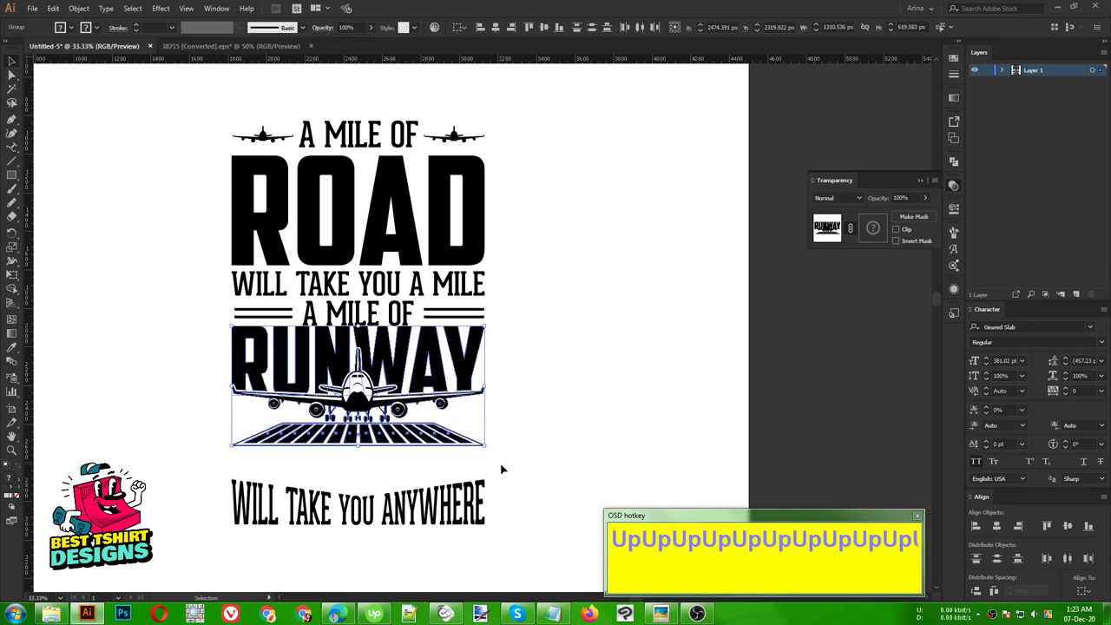
pyautogui.press('Down')
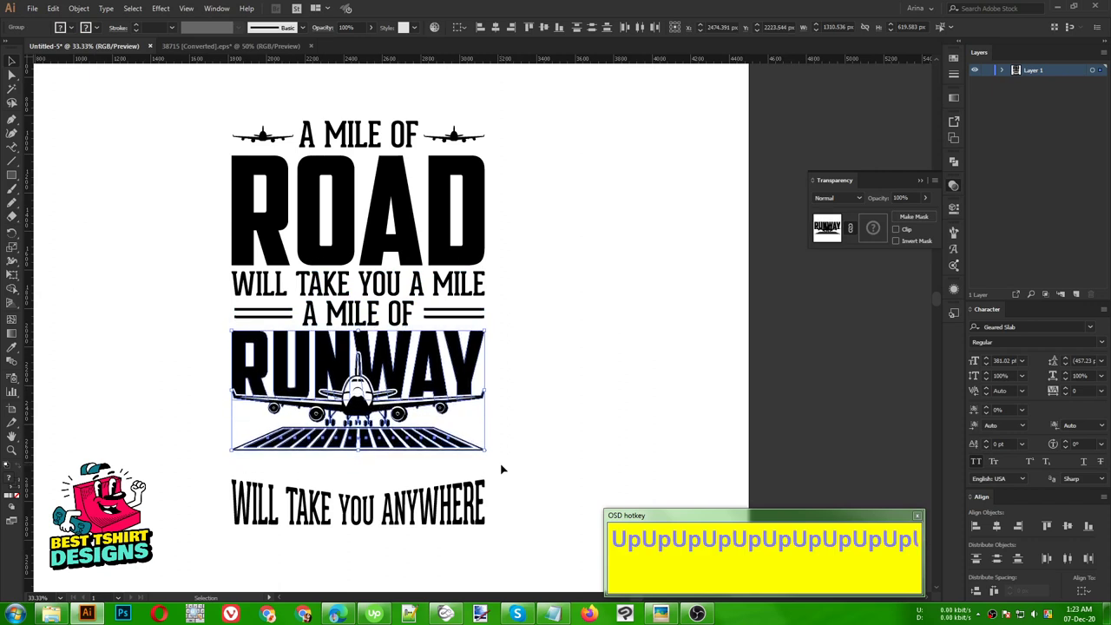
pyautogui.click(521, 465)
# Delete the warped WILL TAKE YOU ANYWHERE text and paste the "will take you anywhere" line copied from Notepad into the Illustrator design
pyautogui.moveTo(484, 512); pyautogui.dragTo(353, 527)
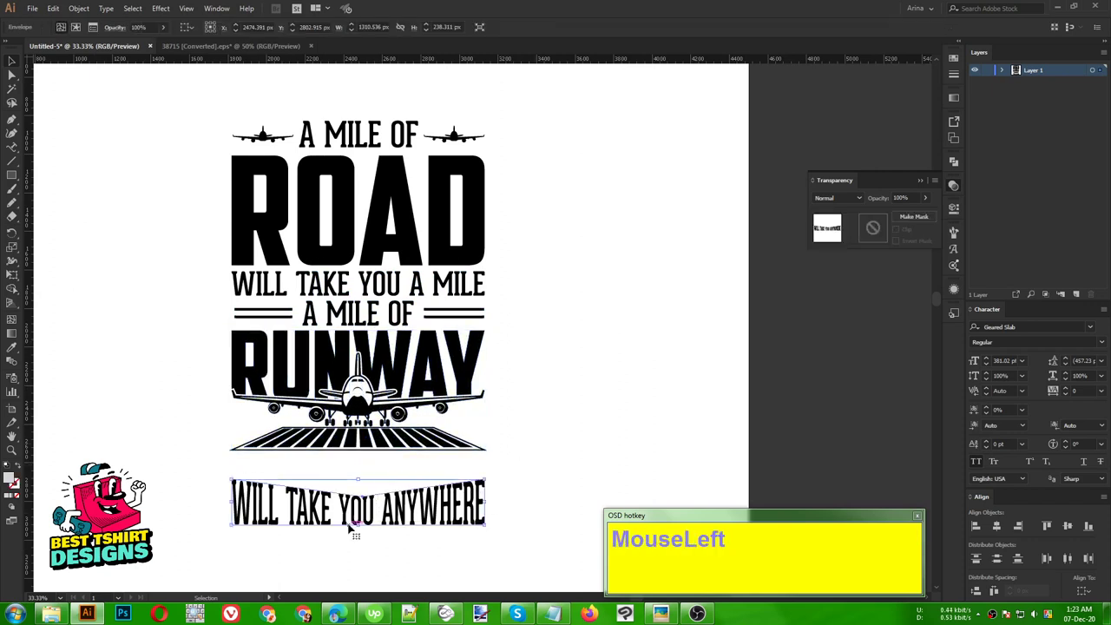
pyautogui.press('Delete')
pyautogui.click(553, 613)
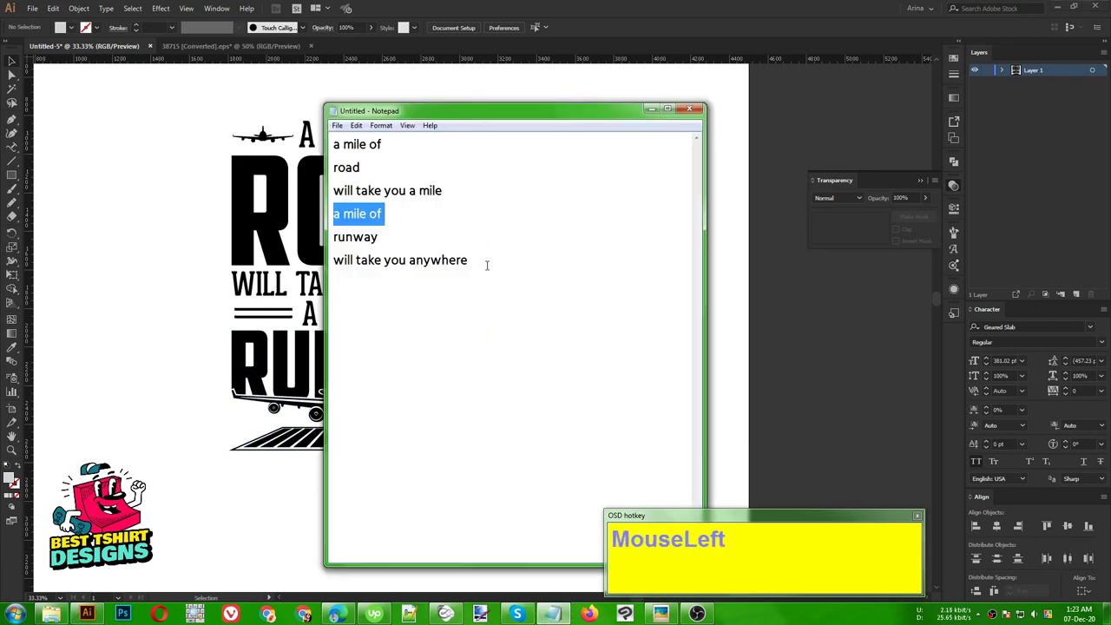
pyautogui.moveTo(487, 266); pyautogui.dragTo(333, 261)
pyautogui.hotkey('ctrl', 'c')
pyautogui.click(132, 411)
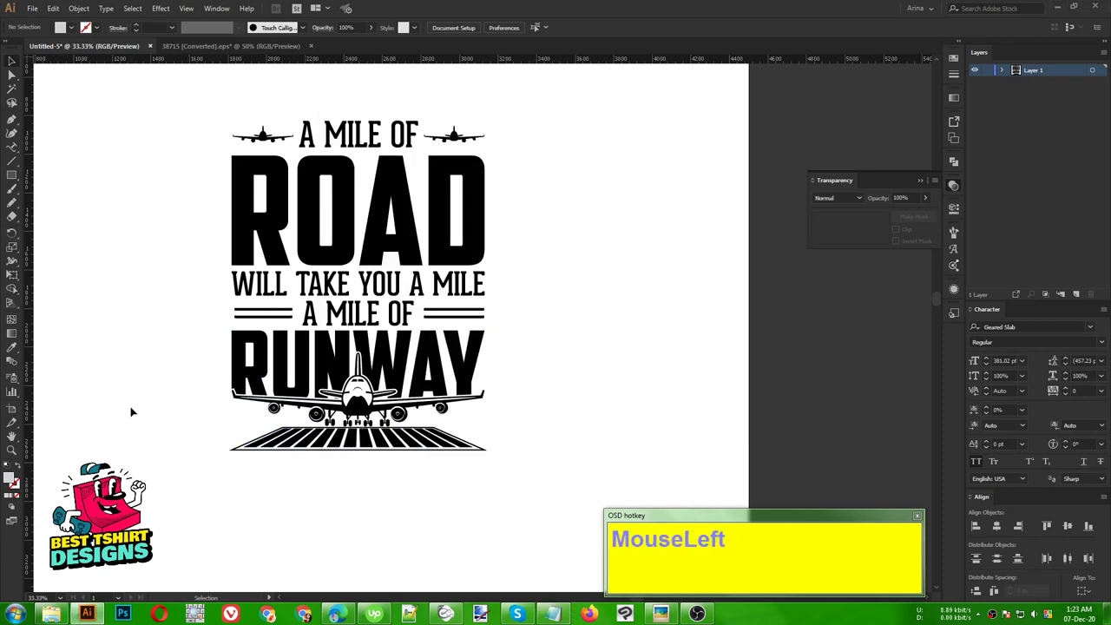
pyautogui.hotkey('ctrl', 'v')
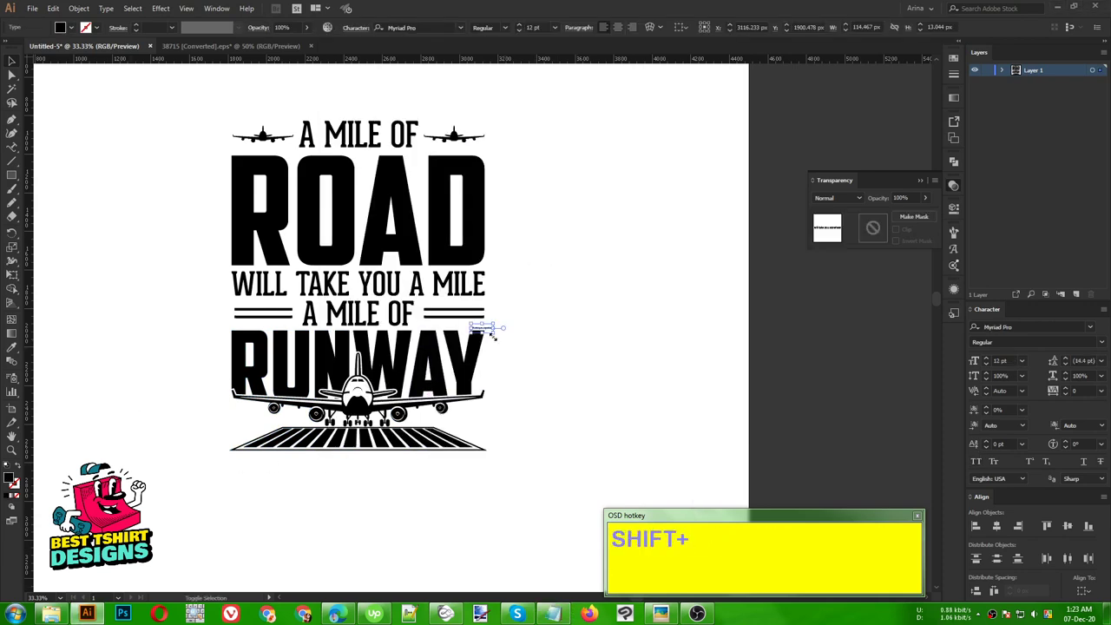
# Enlarge the pasted will take you anywhere text to about 129 pt and set it in Geared Slab Regular with all caps
pyautogui.moveTo(493, 337); pyautogui.dragTo(710, 452)
pyautogui.rightClick(633, 375)
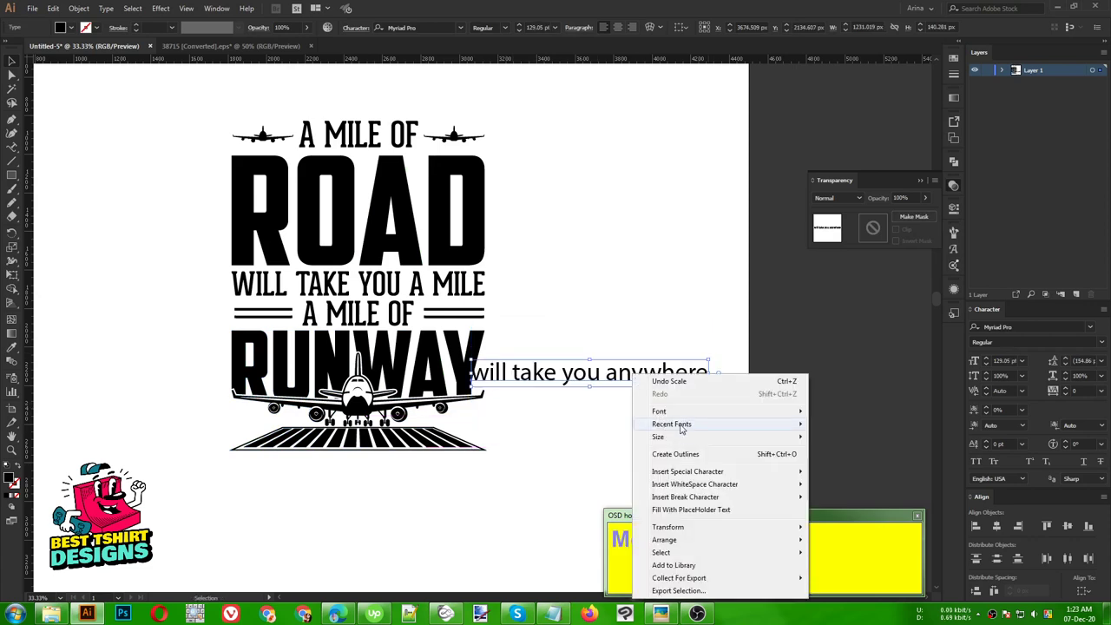
pyautogui.moveTo(681, 428)
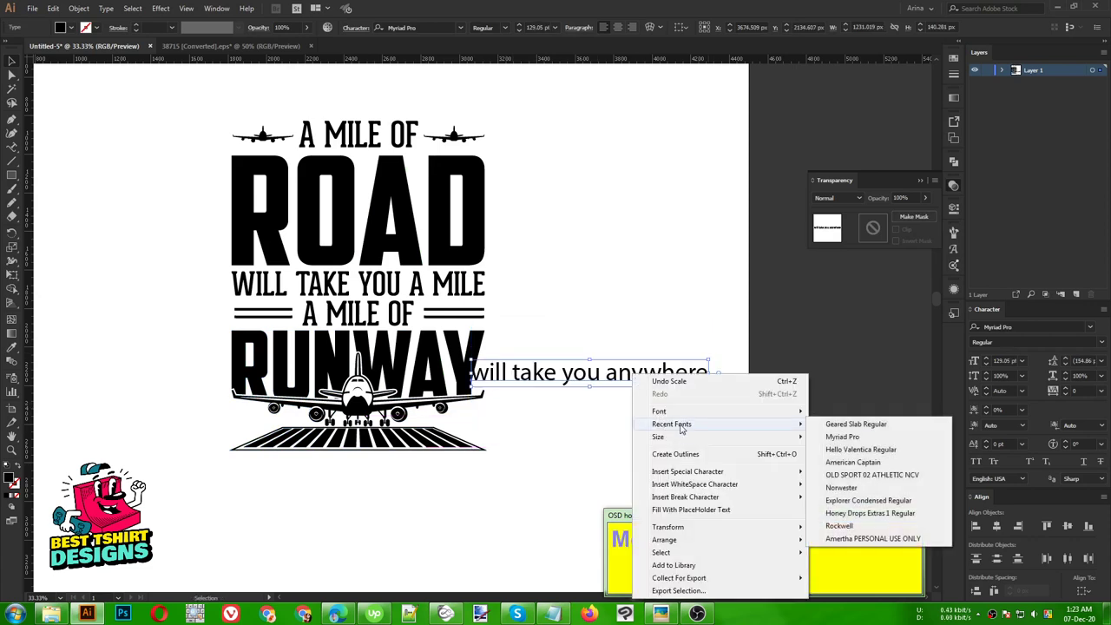
pyautogui.click(854, 423)
pyautogui.click(974, 462)
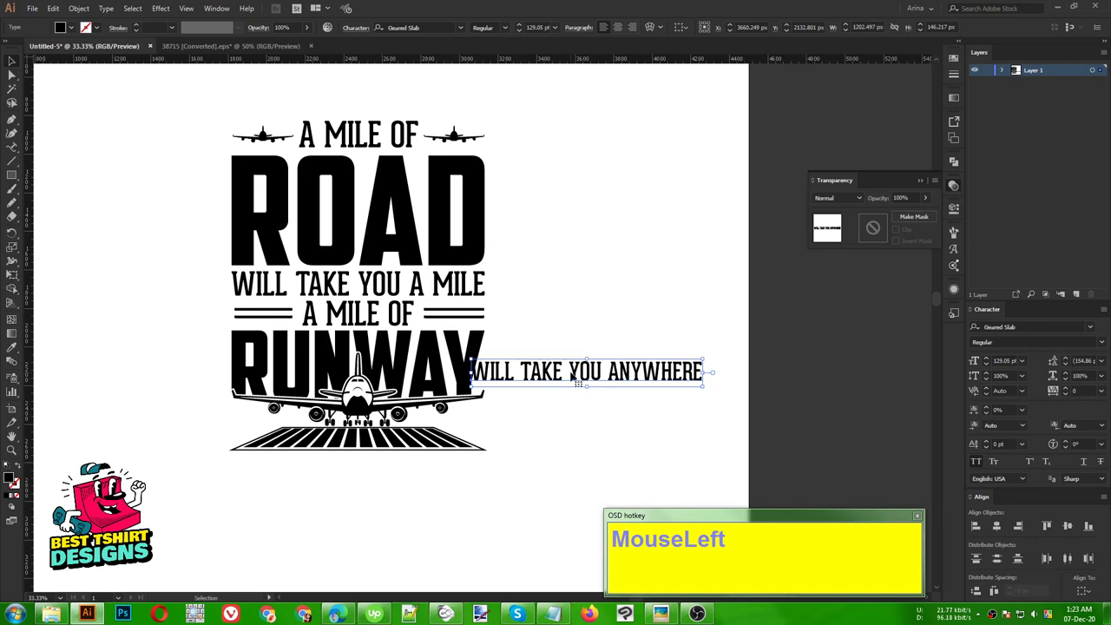
# Convert the WILL TAKE YOU ANYWHERE text to outlines and fit it about 1309 px wide directly beneath the striped runway
pyautogui.rightClick(571, 373)
pyautogui.click(625, 450)
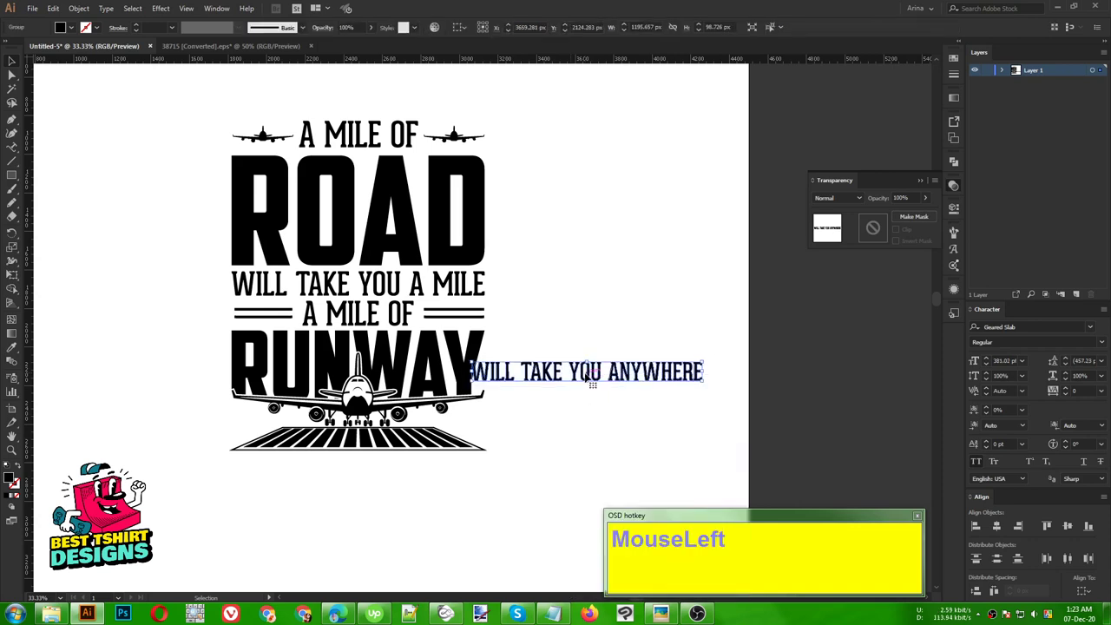
pyautogui.moveTo(587, 379); pyautogui.dragTo(382, 475)
pyautogui.keyDown('shift'); pyautogui.click(484, 470); pyautogui.keyUp('shift')
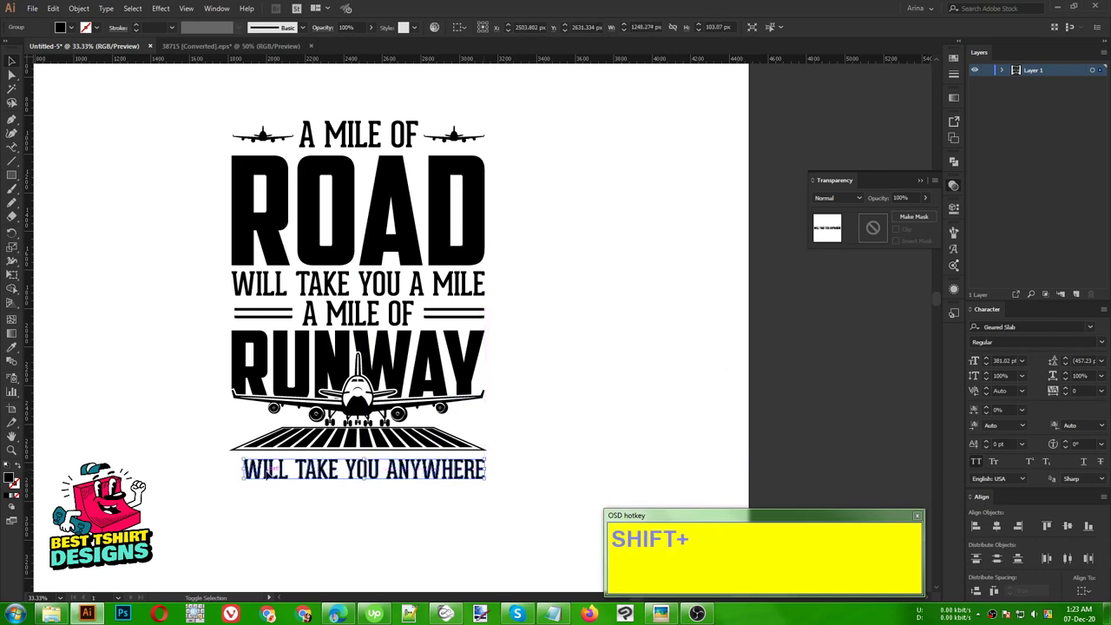
pyautogui.moveTo(243, 469); pyautogui.dragTo(233, 471)
pyautogui.hotkey('shift', 'Up')
pyautogui.hotkey('shift', 'Up')
pyautogui.hotkey('shift', 'Up')
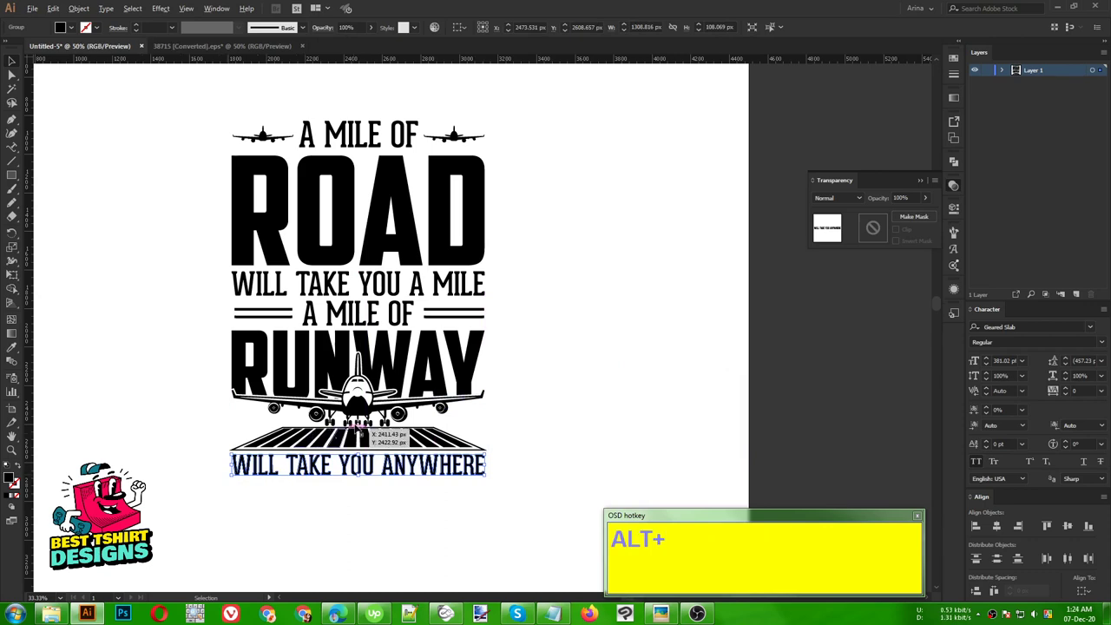
# Try to nudge the striped runway up against the airplane's wheels
pyautogui.scroll(3, 364, 421)
pyautogui.click(389, 454)
pyautogui.scroll(2, 390, 454)
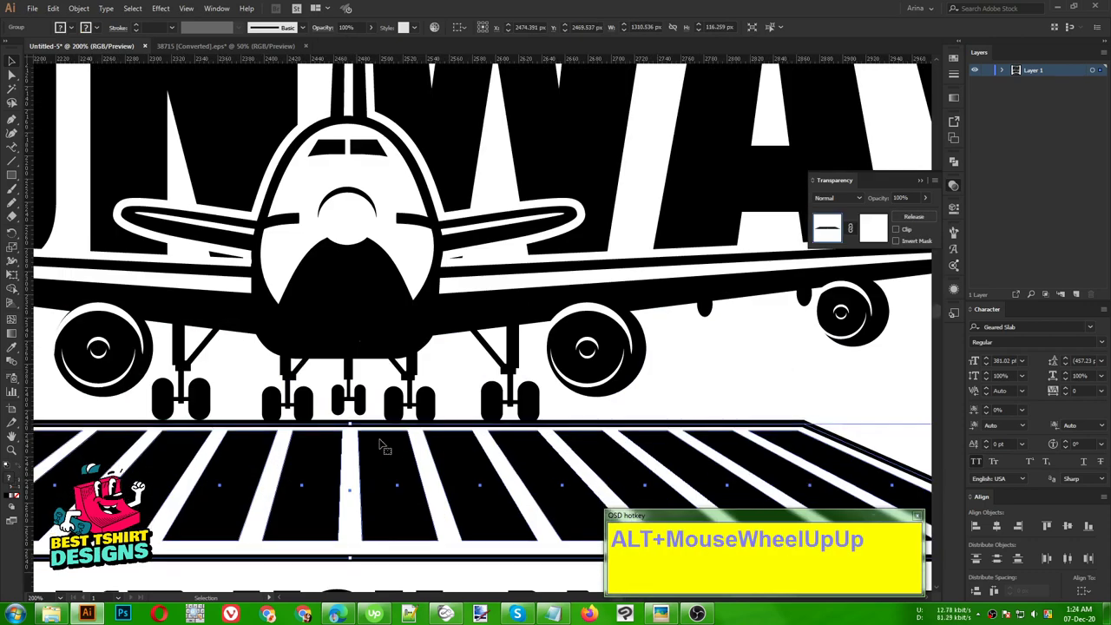
pyautogui.press('Up')
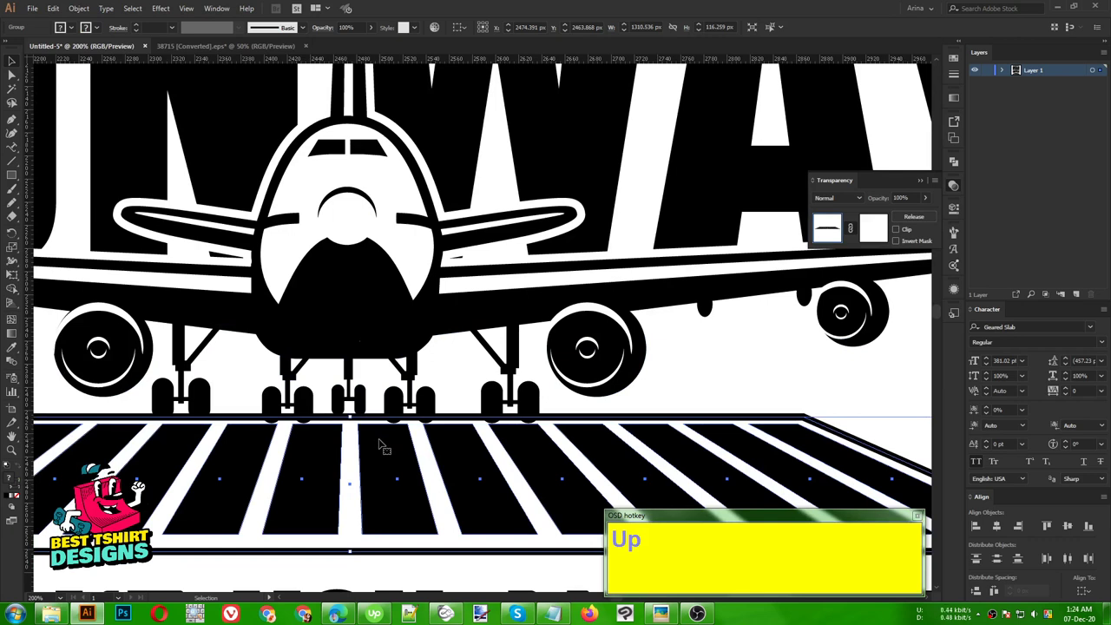
pyautogui.press('Down')
pyautogui.scroll(-3, 382, 416)
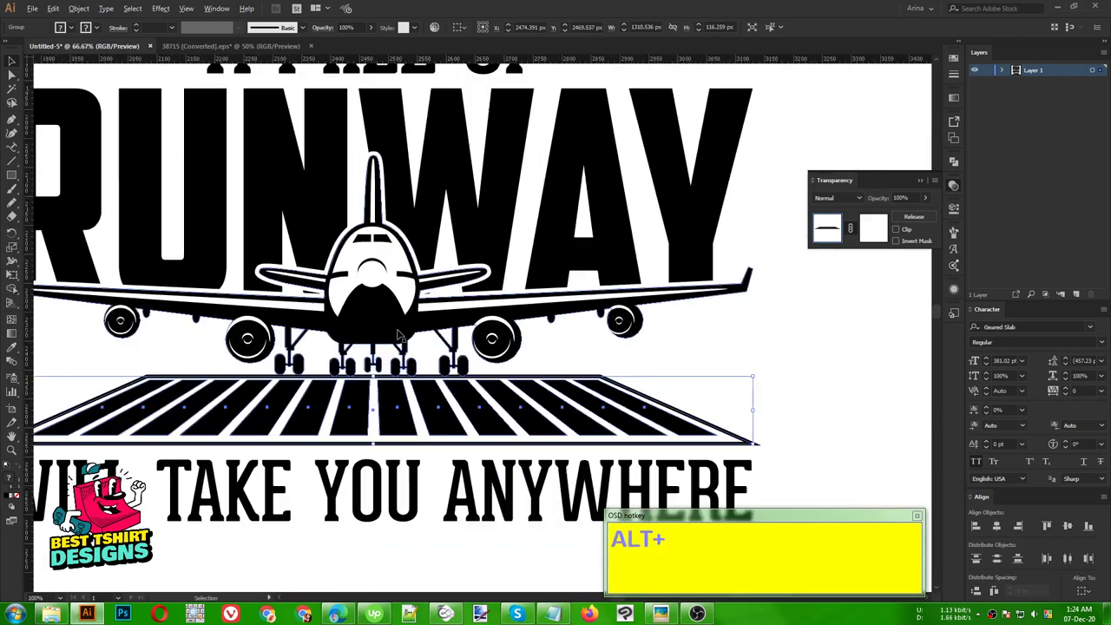
# Nudge the WILL TAKE YOU ANYWHERE line slightly up toward the striped runway
pyautogui.click(580, 341)
pyautogui.click(521, 444)
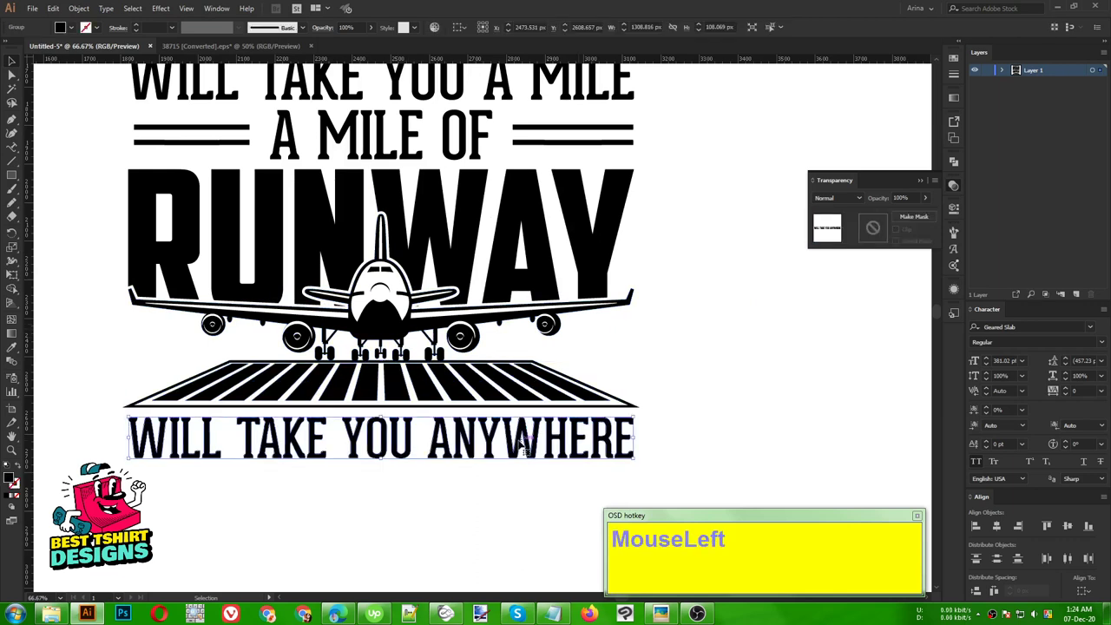
pyautogui.press('Up')
pyautogui.press('Down')
pyautogui.press('Up')
pyautogui.scroll(-2, 438, 354)
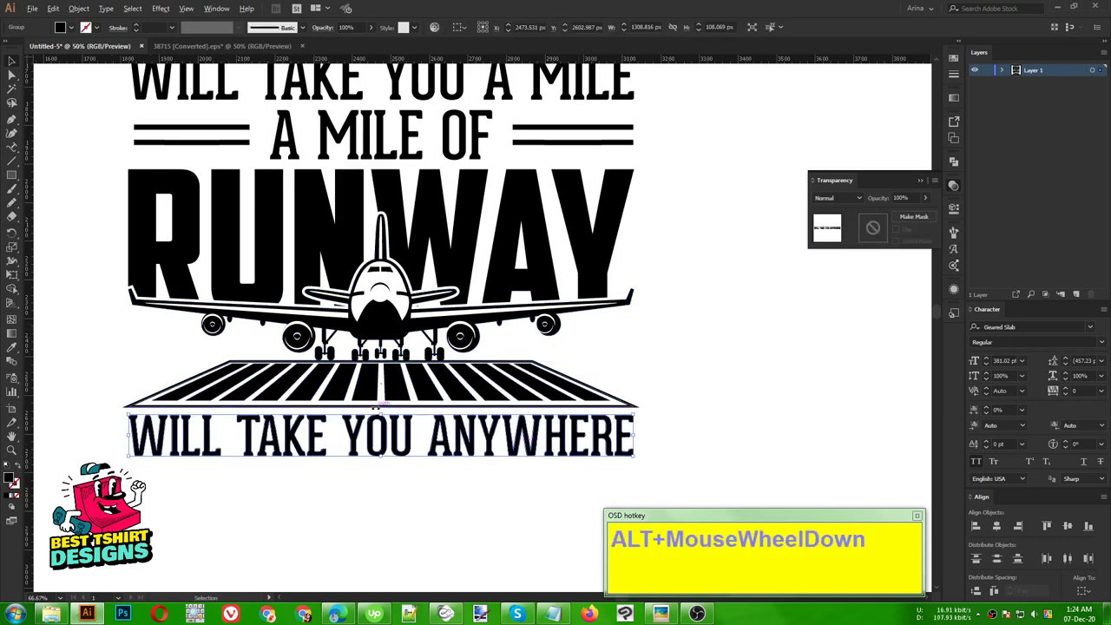
pyautogui.click(584, 378)
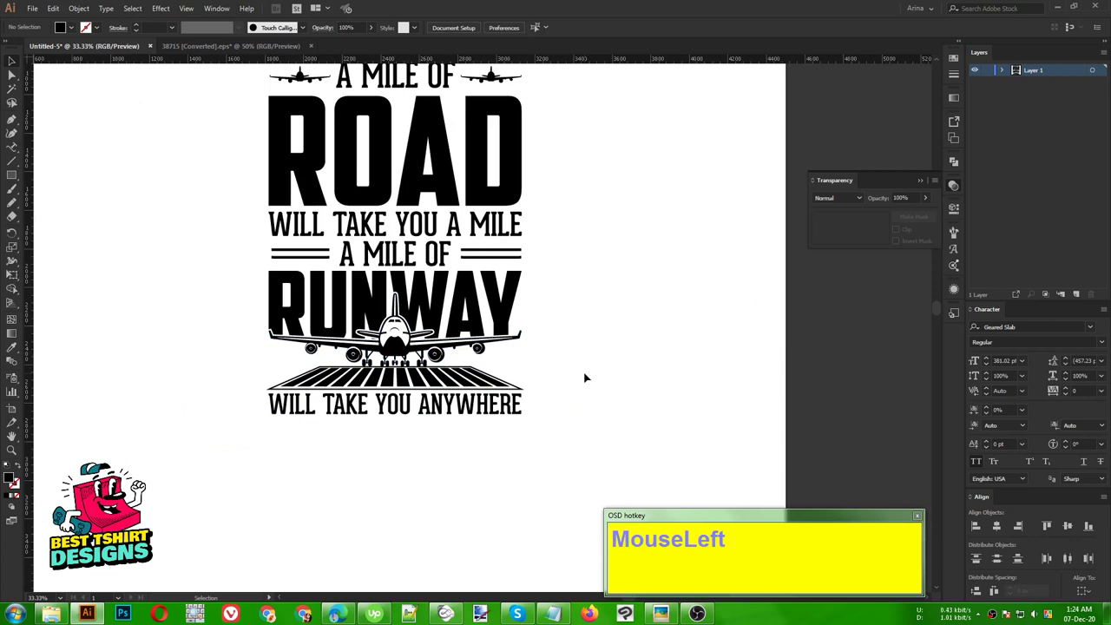
pyautogui.scroll(3, 585, 377)
pyautogui.click(584, 377)
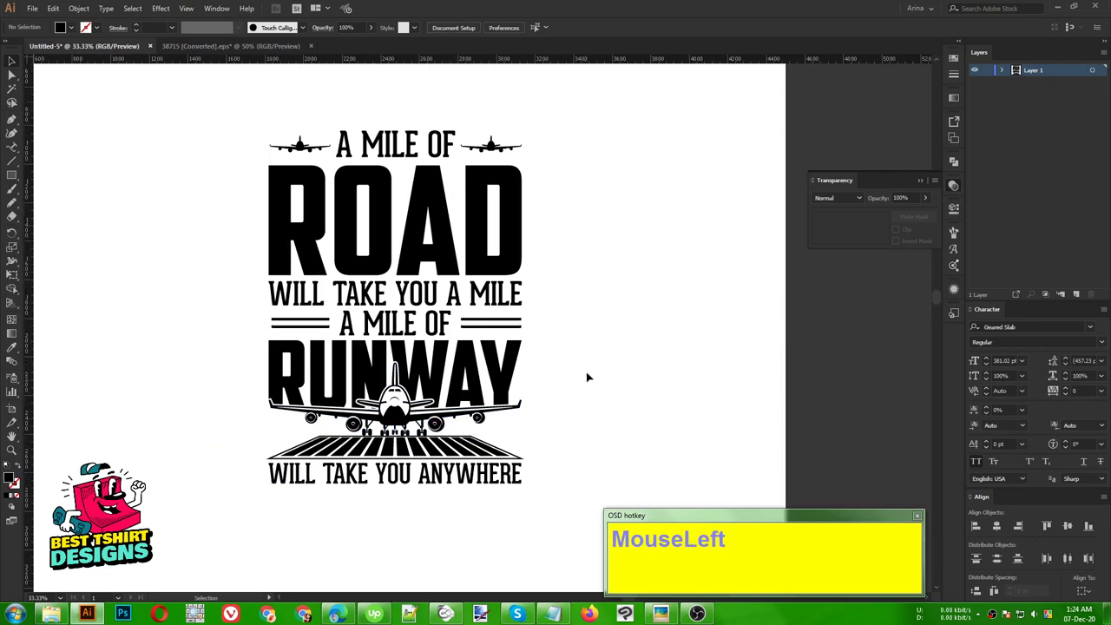
pyautogui.scroll(1, 586, 377)
pyautogui.scroll(-1, 586, 376)
pyautogui.click(585, 377)
pyautogui.moveTo(246, 100); pyautogui.dragTo(560, 501)
pyautogui.keyDown('alt'); pyautogui.scroll(1, 420, 198); pyautogui.keyUp('alt')
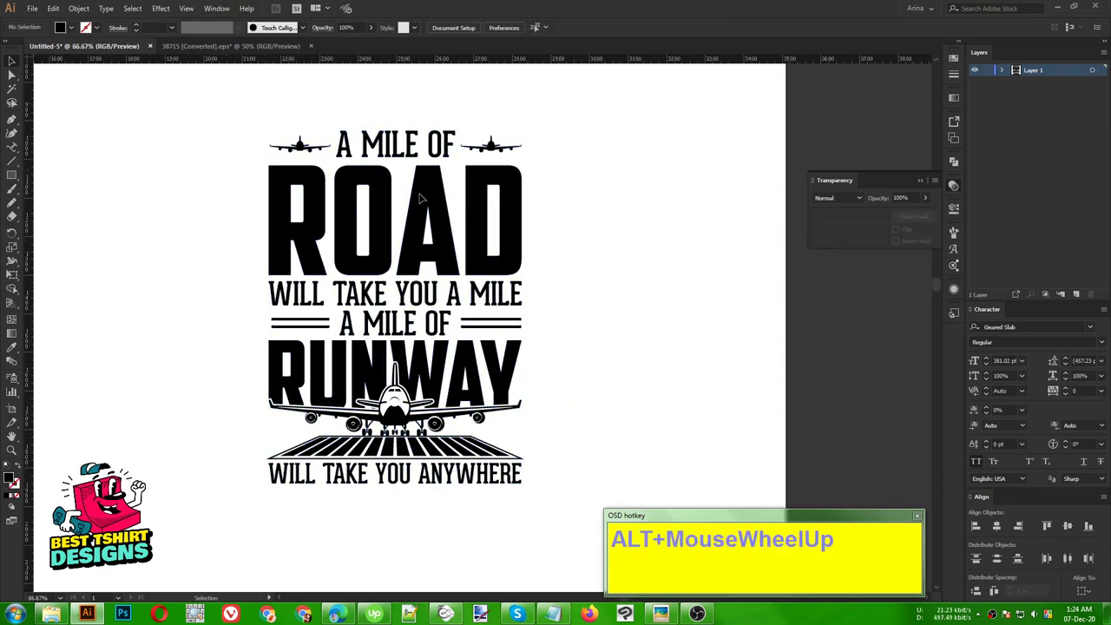
# Shrink the ROAD lettering proportionally to roughly two thirds of its size, keeping its baseline and centring in place
pyautogui.click(425, 202)
pyautogui.keyDown('alt'); pyautogui.scroll(-1, 428, 203); pyautogui.keyUp('alt')
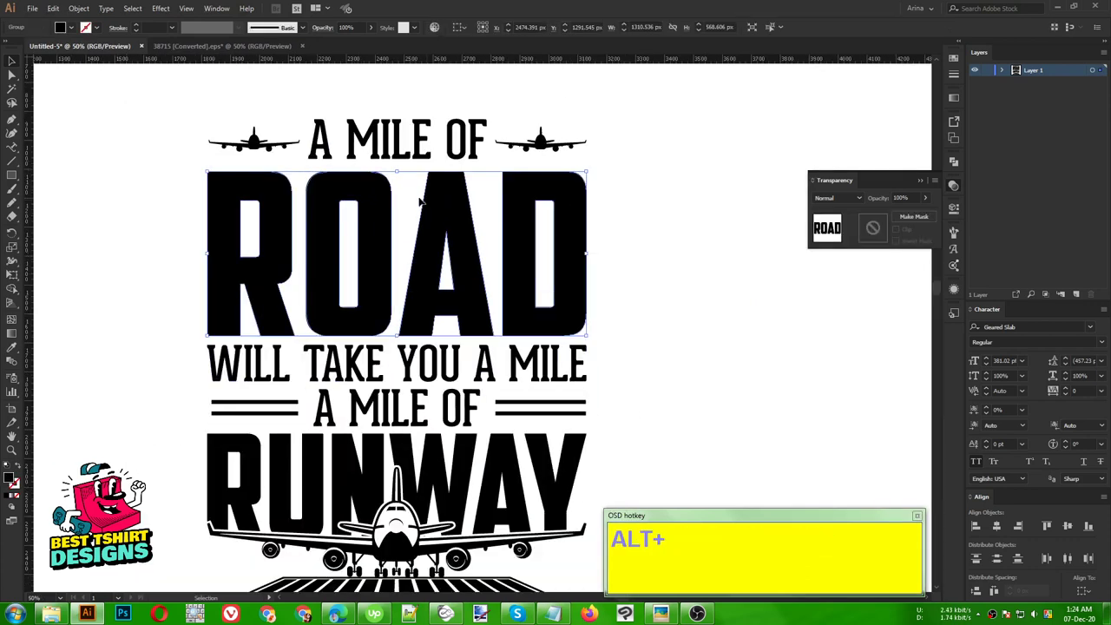
pyautogui.keyDown('shift'); pyautogui.moveTo(397, 172); pyautogui.dragTo(409, 227); pyautogui.keyUp('shift')
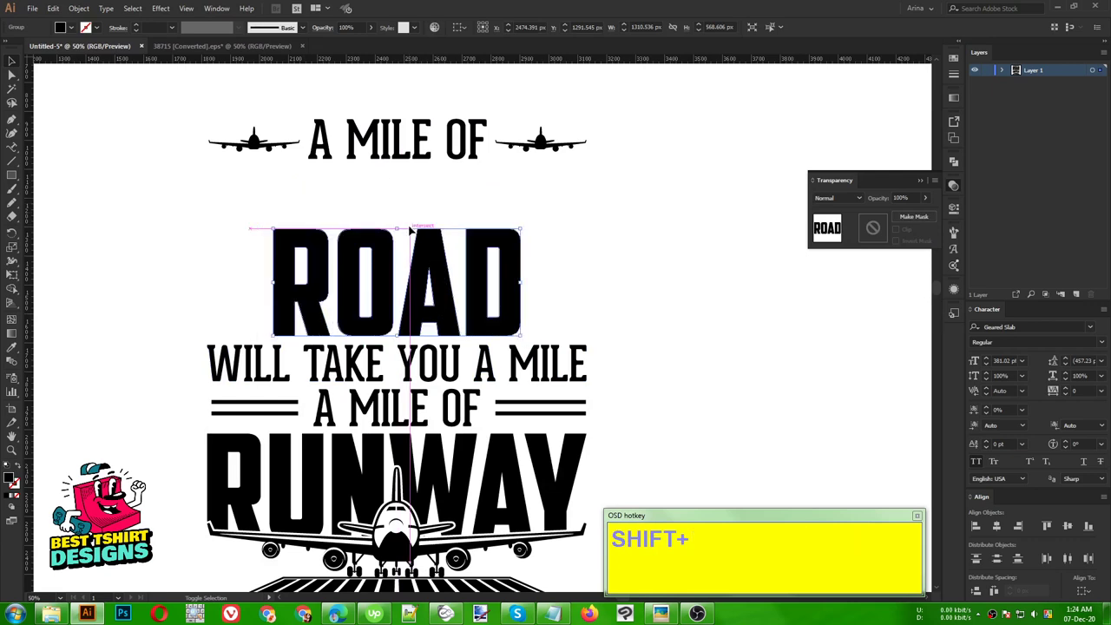
# Move the top A MILE OF row with its two small airplanes down to sit just above ROAD
pyautogui.keyDown('alt'); pyautogui.scroll(-1, 410, 227); pyautogui.keyUp('alt')
pyautogui.moveTo(239, 136); pyautogui.dragTo(582, 213)
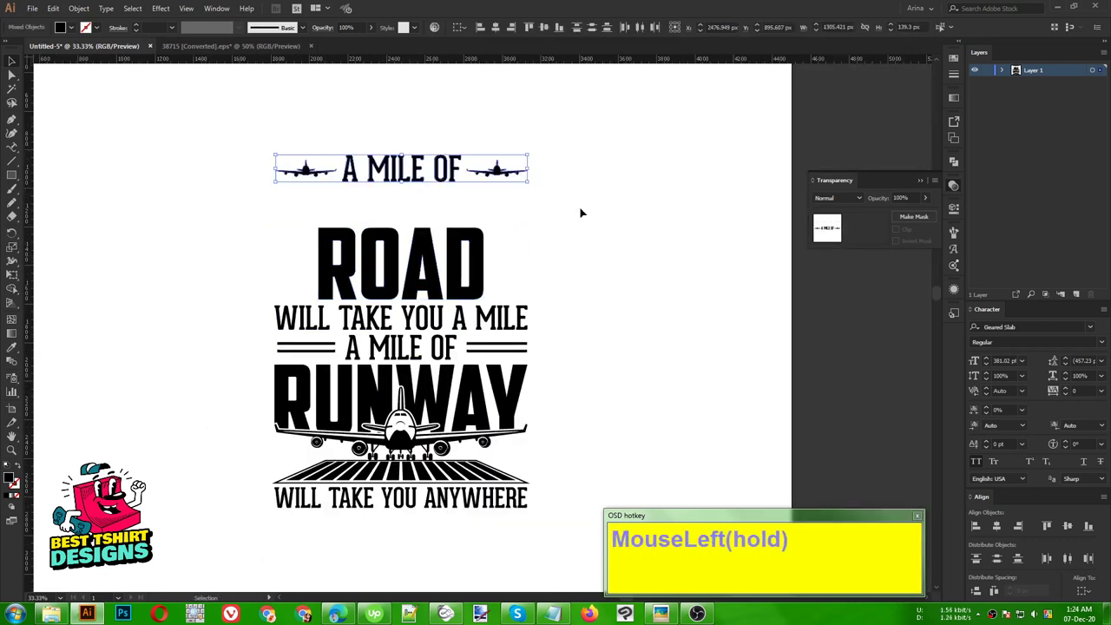
pyautogui.press('Down')
pyautogui.press('Down')
pyautogui.press('Down')
pyautogui.press('Down')
pyautogui.press('Down')
pyautogui.press('Down')
pyautogui.press('Down')
pyautogui.press('Down')
pyautogui.press('Down')
pyautogui.press('Down')
pyautogui.press('Down')
pyautogui.press('Down')
pyautogui.press('Down')
pyautogui.press('Down')
pyautogui.press('Down')
pyautogui.press('Down')
pyautogui.press('Down')
pyautogui.press('Down')
pyautogui.press('Down')
pyautogui.press('Down')
pyautogui.press('Down')
pyautogui.press('Down')
pyautogui.press('Down')
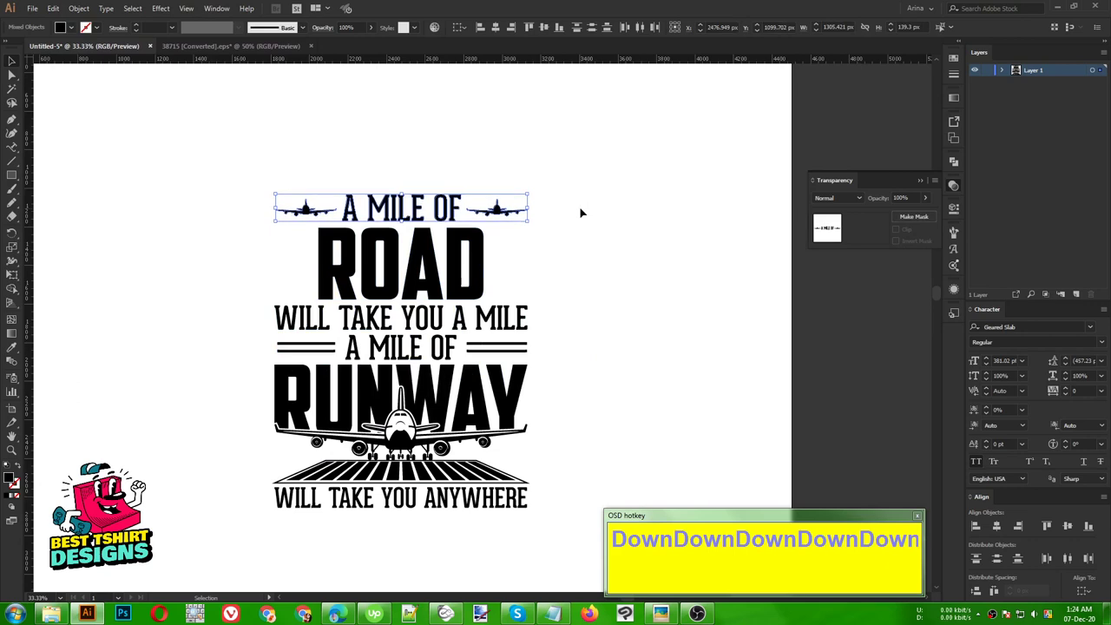
pyautogui.click(559, 264)
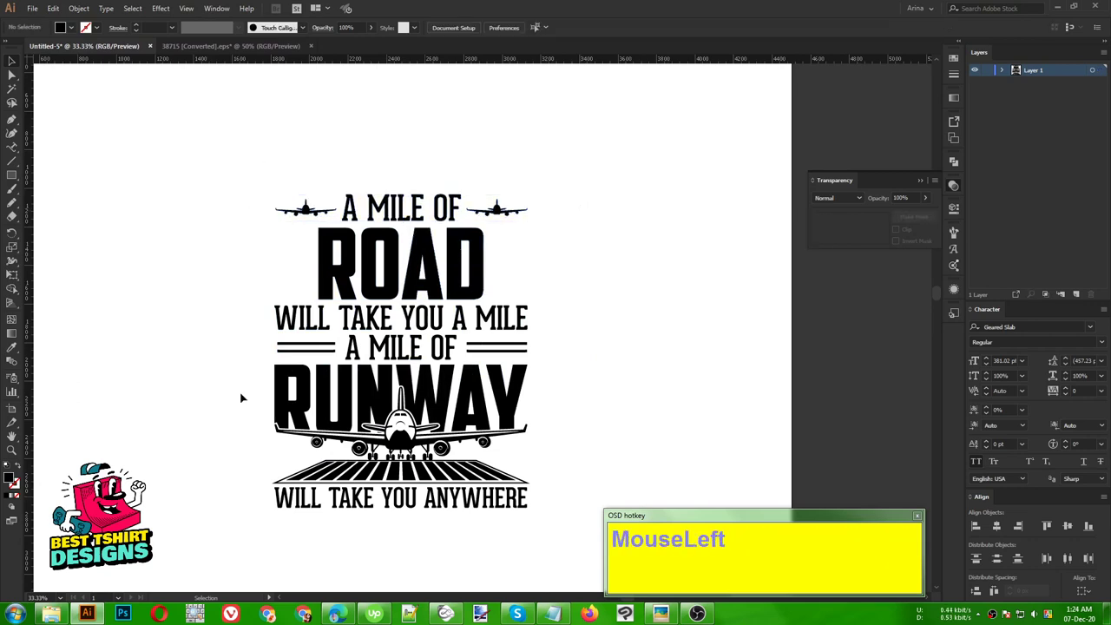
pyautogui.moveTo(244, 179); pyautogui.dragTo(565, 219)
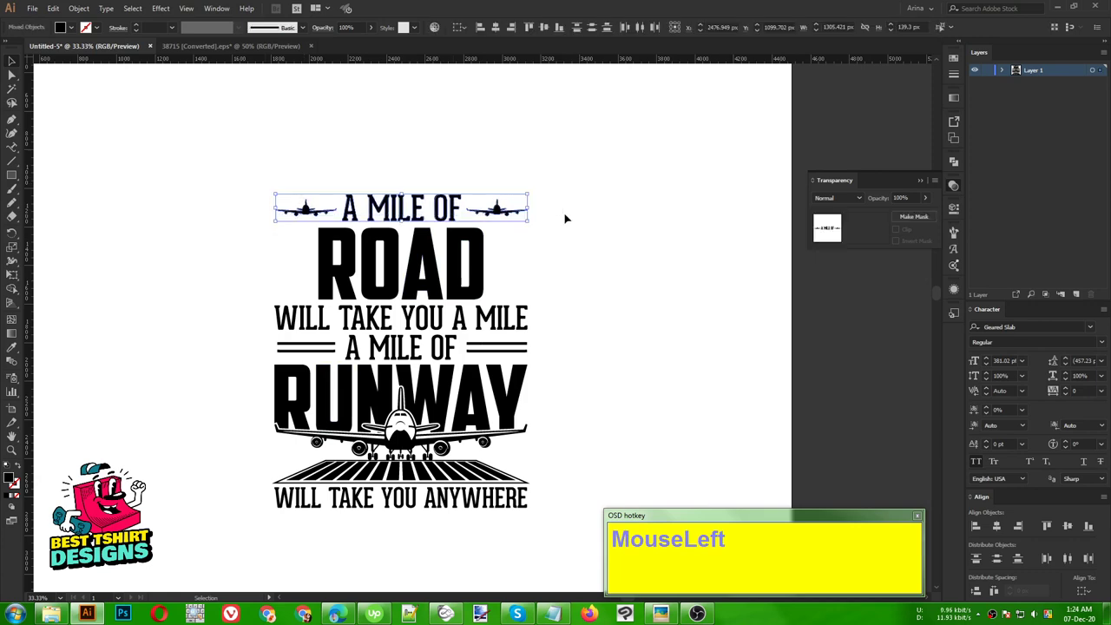
pyautogui.press('Down')
pyautogui.click(563, 281)
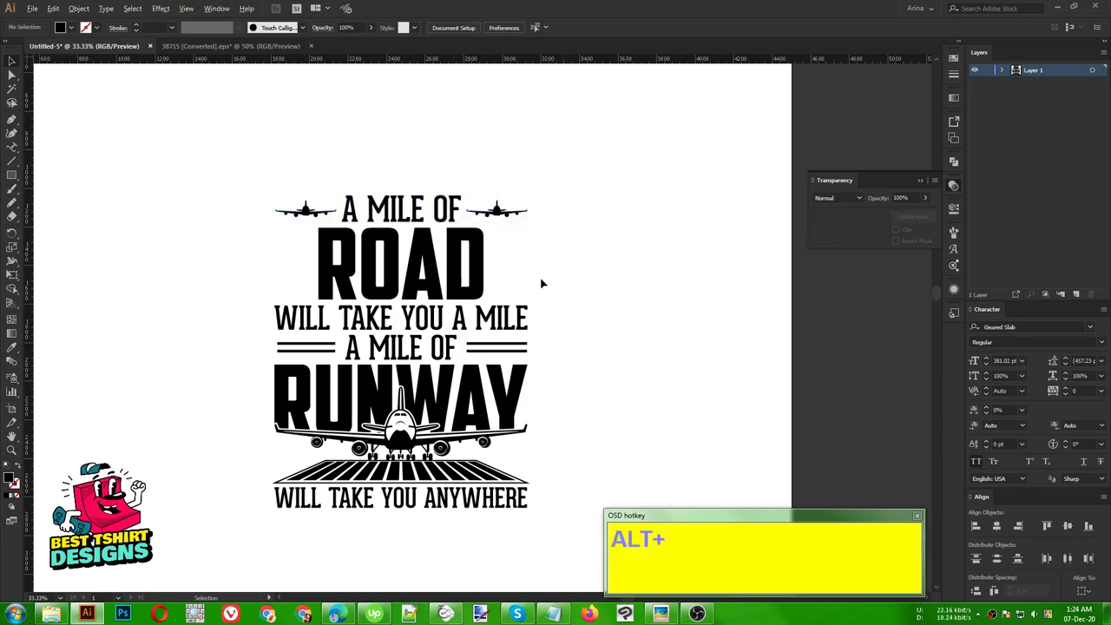
# Draw a narrow rectangle about 161 × 357 px in the gap before ROAD, with no fill and a 10 pt black stroke
pyautogui.scroll(1, 540, 283)
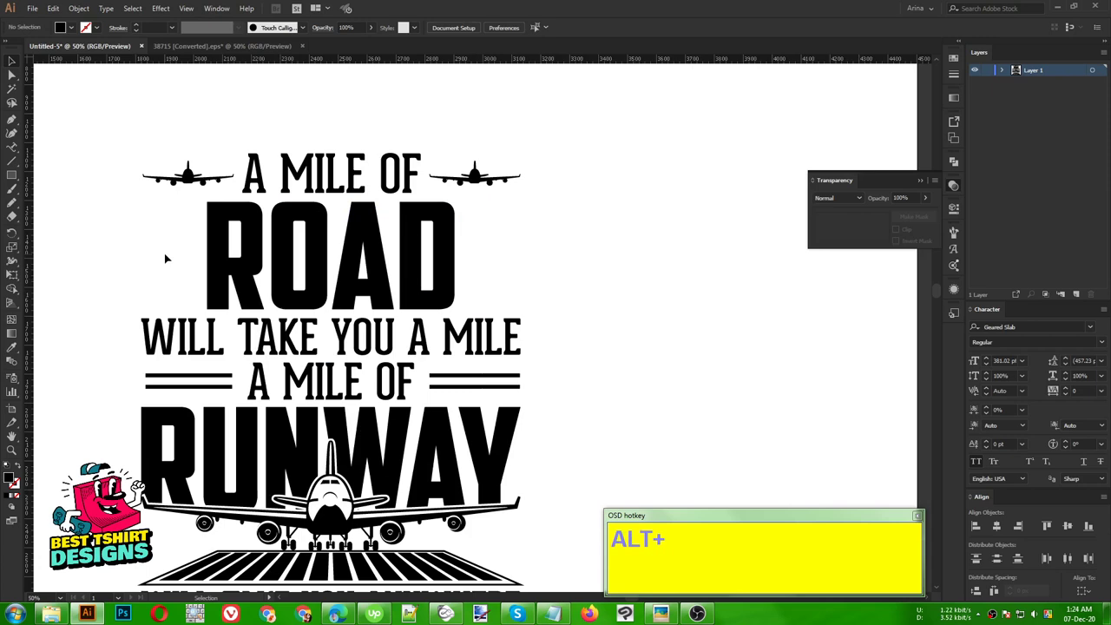
pyautogui.click(14, 177)
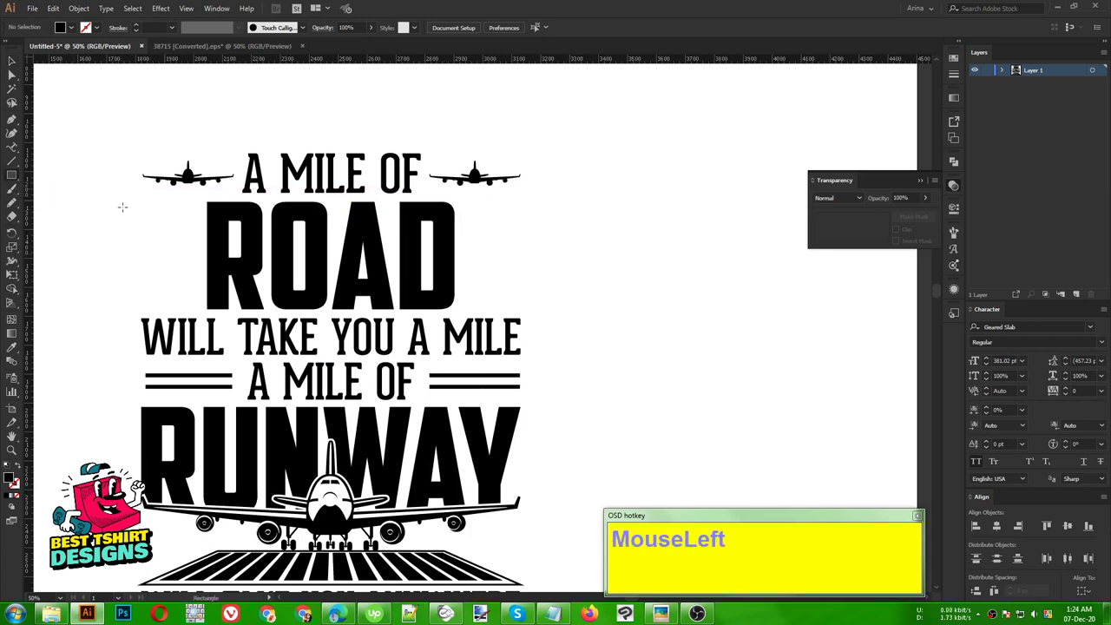
pyautogui.moveTo(145, 206)
pyautogui.mouseDown()
pyautogui.moveTo(196, 283)
pyautogui.moveTo(191, 309)
pyautogui.mouseUp()
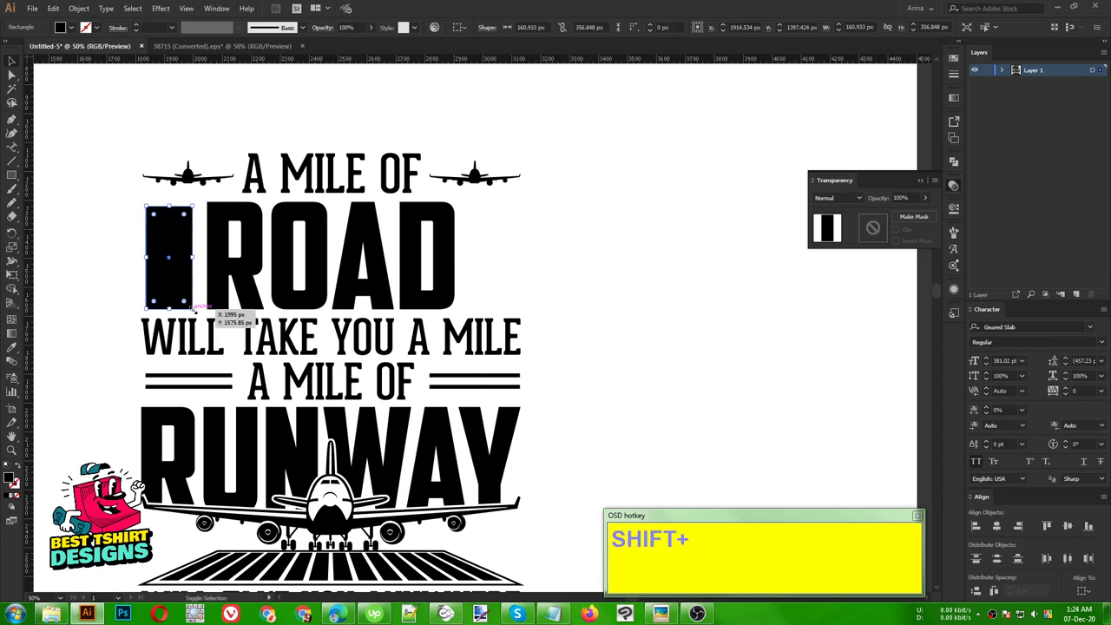
pyautogui.hotkey('shift', 'x')
pyautogui.press('v')
pyautogui.click(156, 27)
pyautogui.write('10')
pyautogui.press('Return')
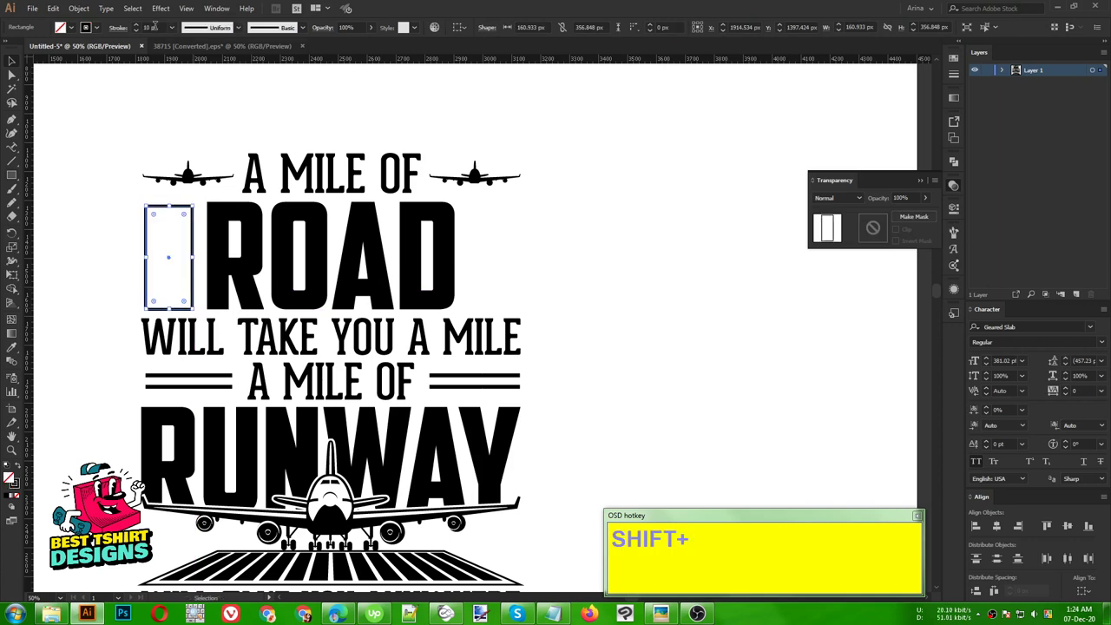
pyautogui.click(111, 224)
# Draw a vertical line about 391 px tall through the middle of the narrow rectangle with the Pen tool
pyautogui.scroll(2, 49, 200)
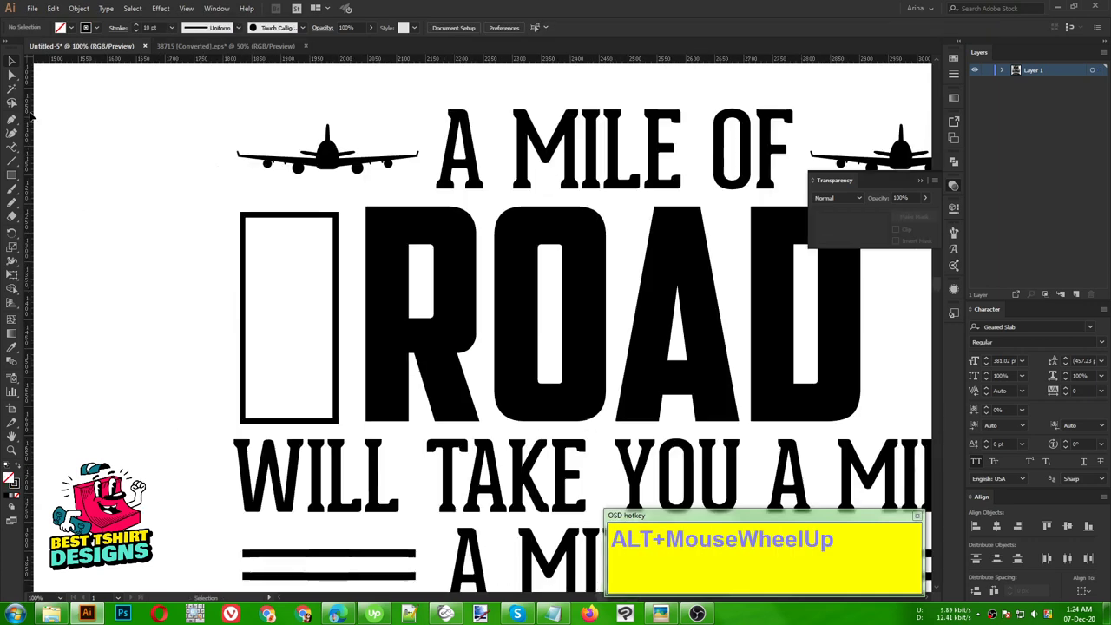
pyautogui.click(12, 118)
pyautogui.moveTo(289, 204); pyautogui.dragTo(294, 430)
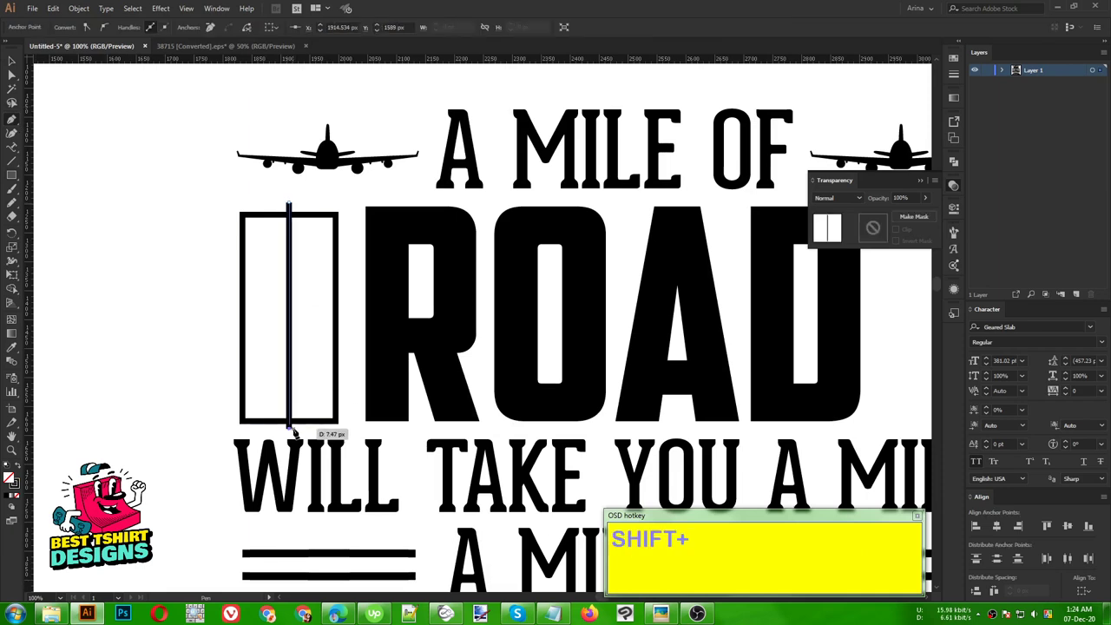
pyautogui.hotkey('shift', 'v')
pyautogui.click(243, 270)
pyautogui.moveTo(233, 254); pyautogui.dragTo(352, 335)
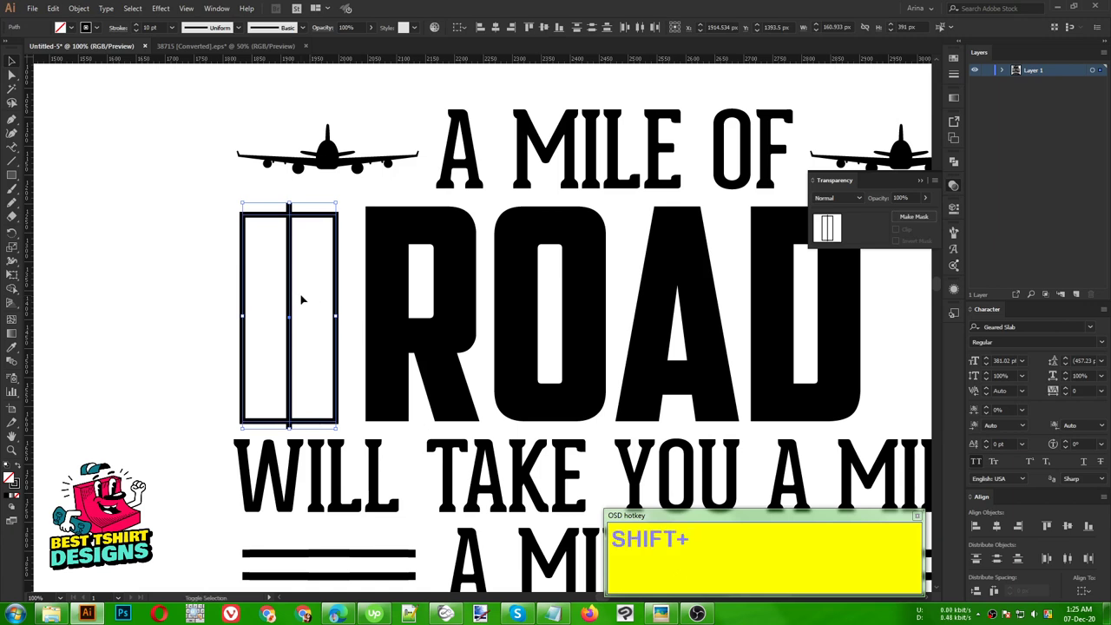
pyautogui.hotkey('shift', 'm')
pyautogui.hotkey('alt', 'v')
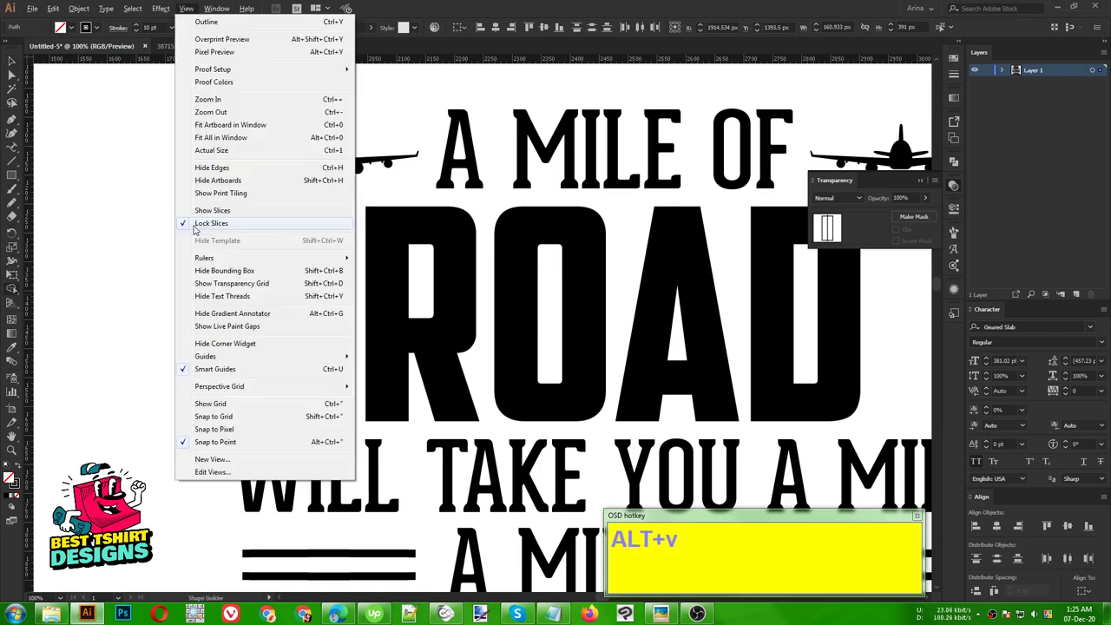
pyautogui.click(194, 224)
pyautogui.press('v')
pyautogui.click(176, 212)
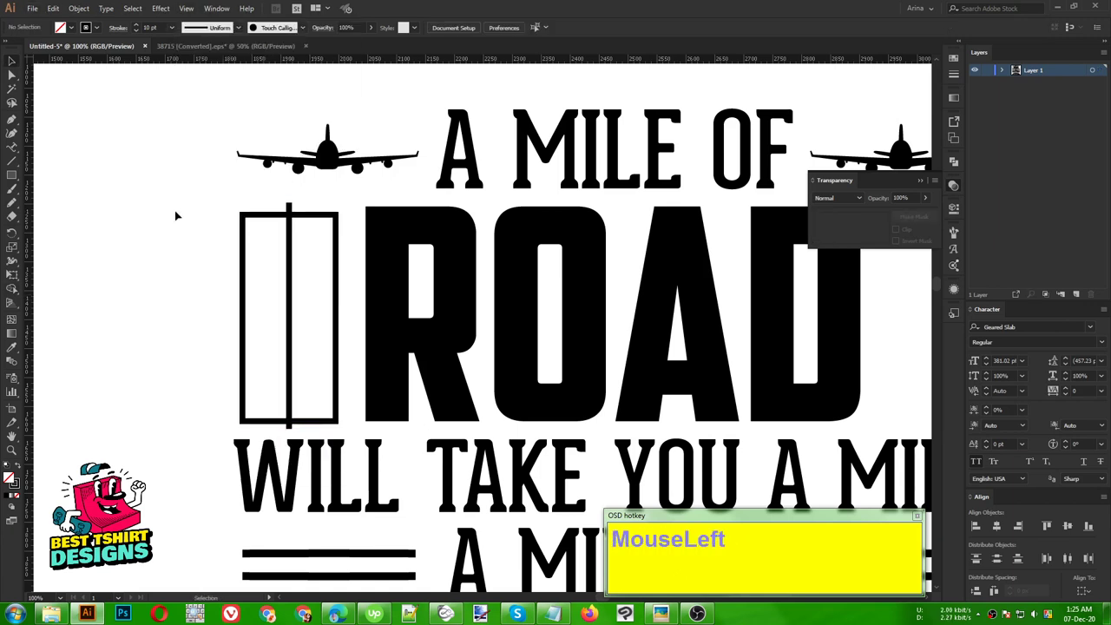
# Add an anchor point on the rectangle's top and bottom edges and delete both, leaving only its two vertical sides
pyautogui.press('a')
pyautogui.click(260, 219)
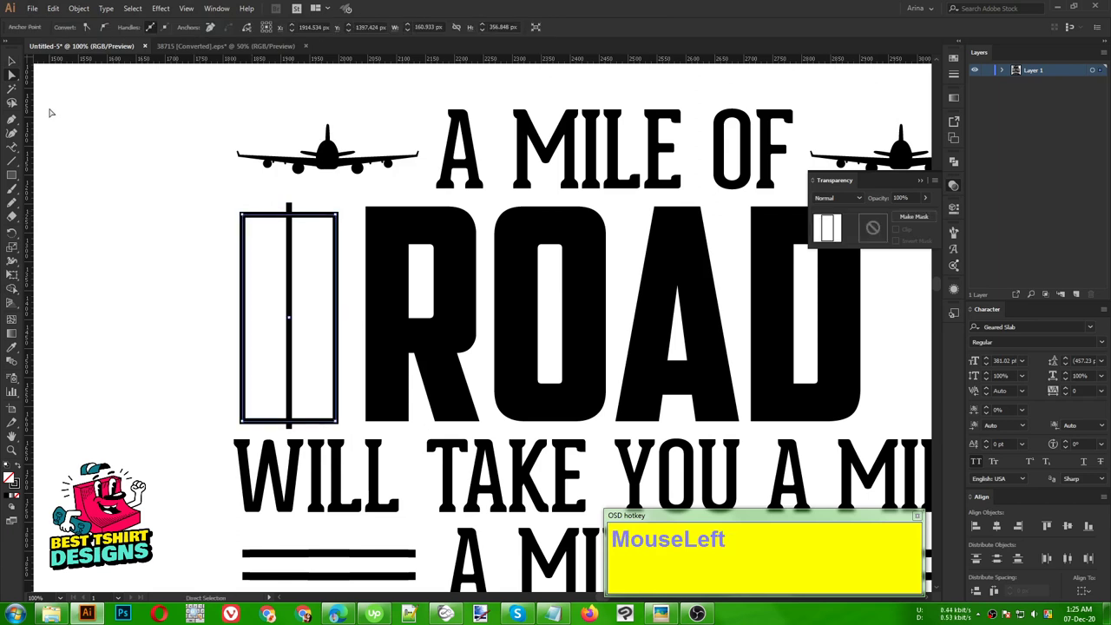
pyautogui.click(13, 123)
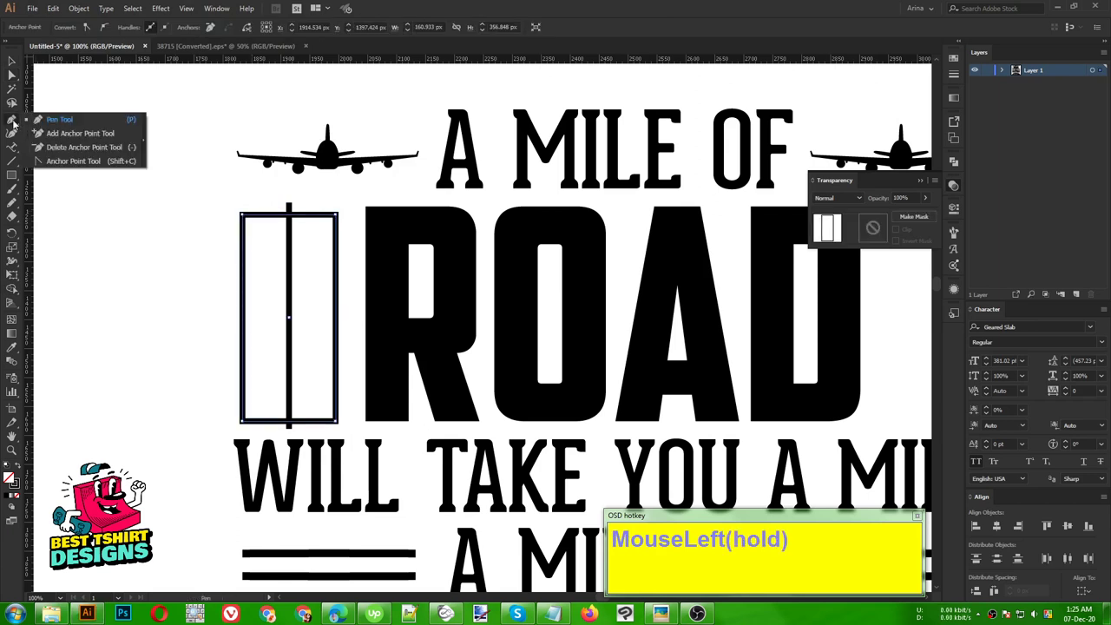
pyautogui.click(280, 213)
pyautogui.click(271, 424)
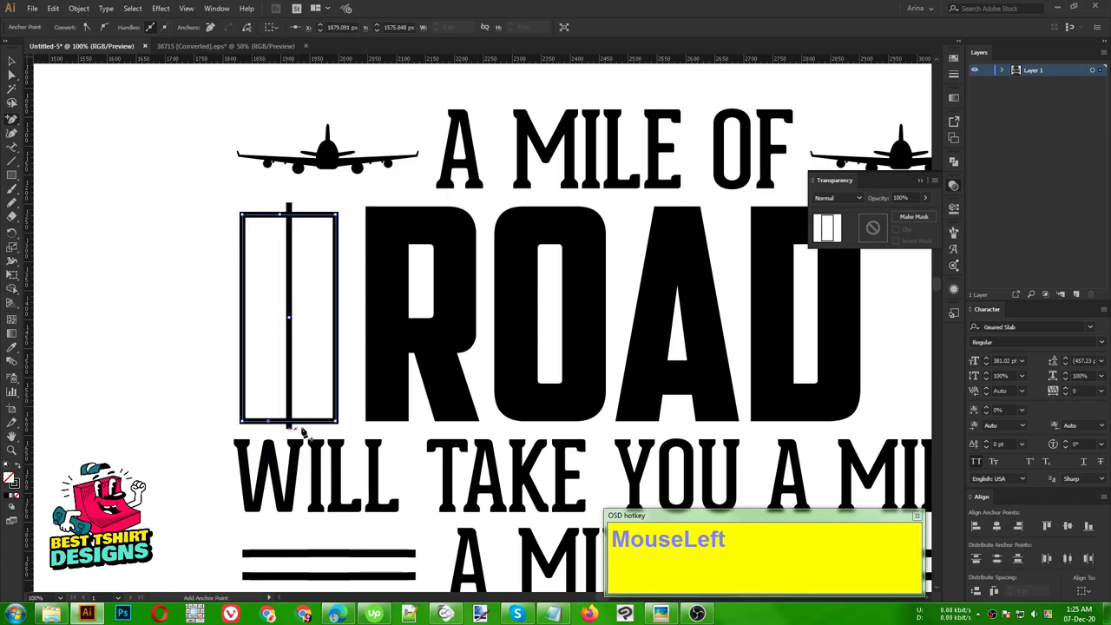
pyautogui.press('a')
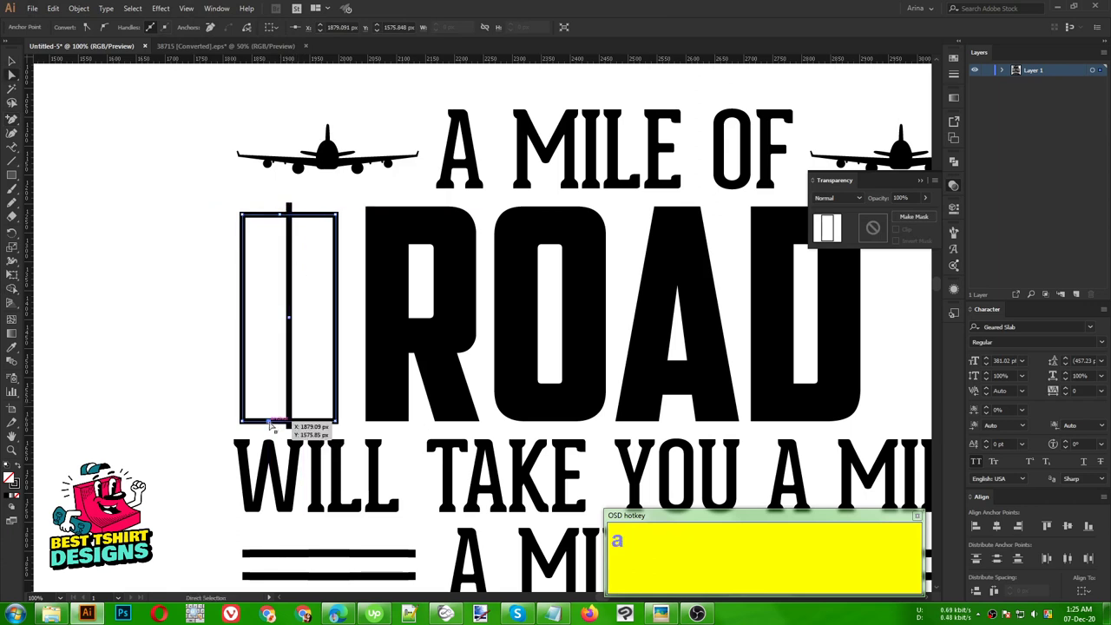
pyautogui.click(271, 425)
pyautogui.press('Delete')
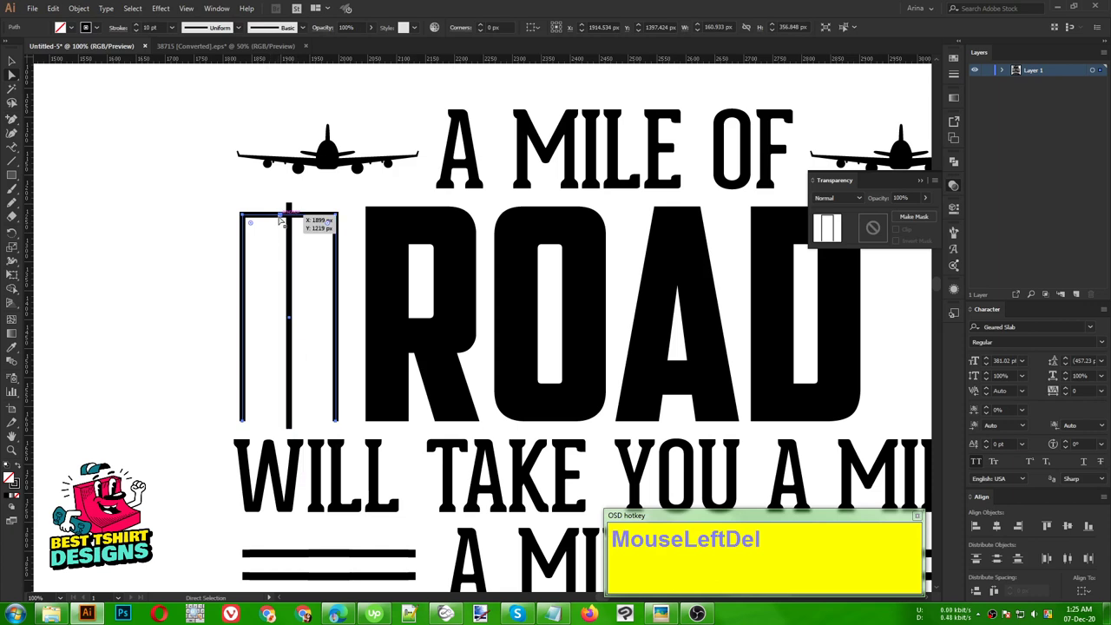
pyautogui.click(280, 215)
pyautogui.press('Delete')
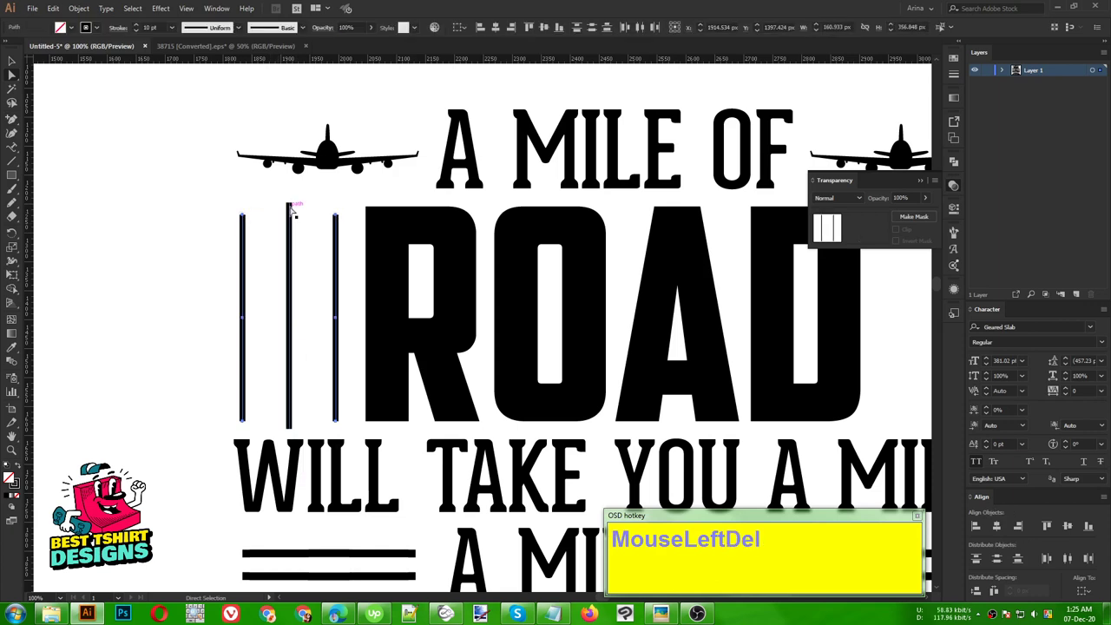
# Delete the taller centre line from between the two vertical side lines before ROAD
pyautogui.click(291, 208)
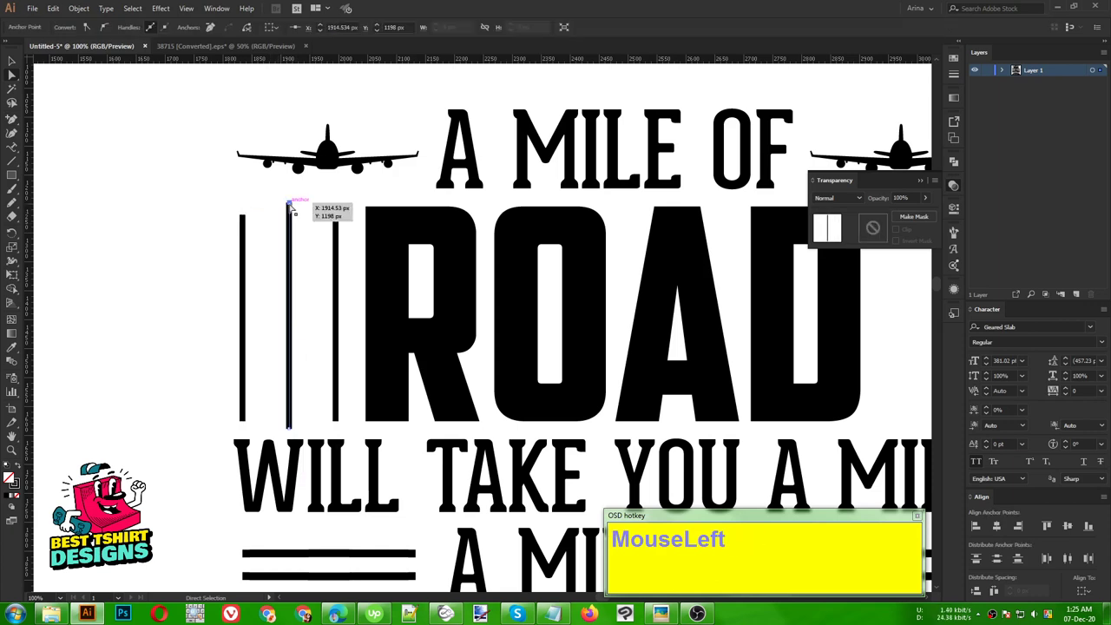
pyautogui.press('v')
pyautogui.click(315, 285)
pyautogui.click(283, 267)
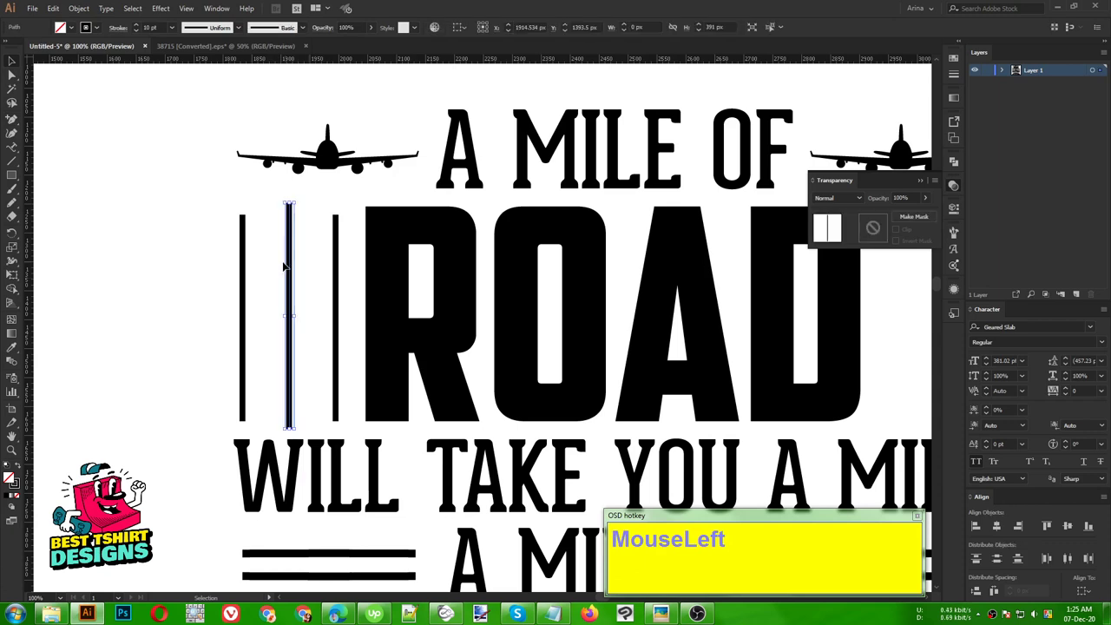
pyautogui.press('Delete')
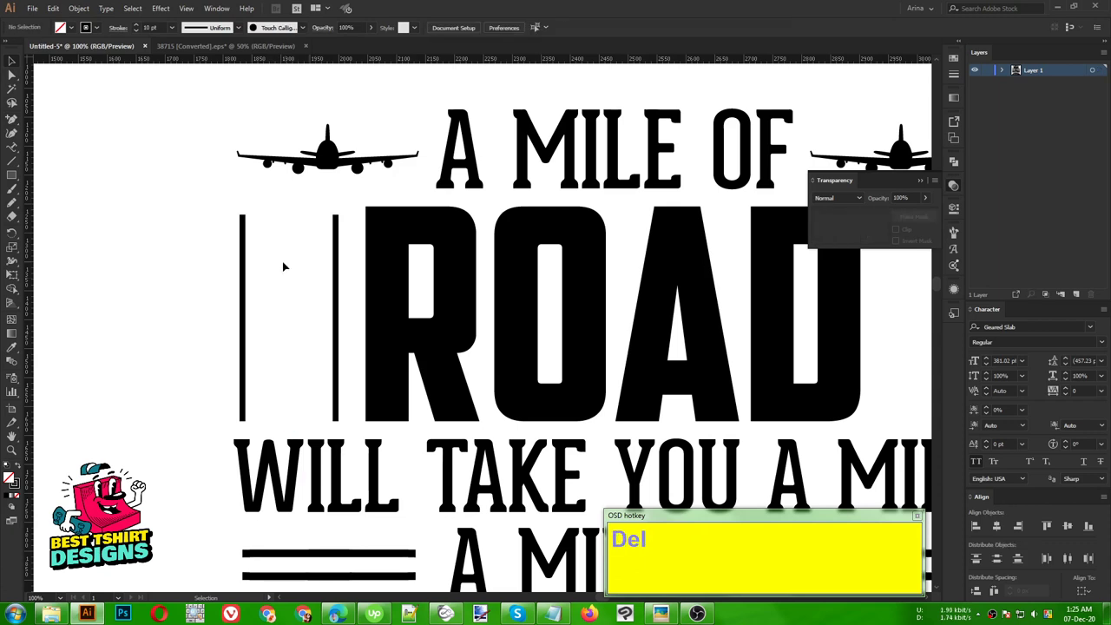
# Duplicate one of the vertical side lines and place the copy midway between the two sides
pyautogui.click(334, 289)
pyautogui.moveTo(335, 286); pyautogui.dragTo(292, 289)
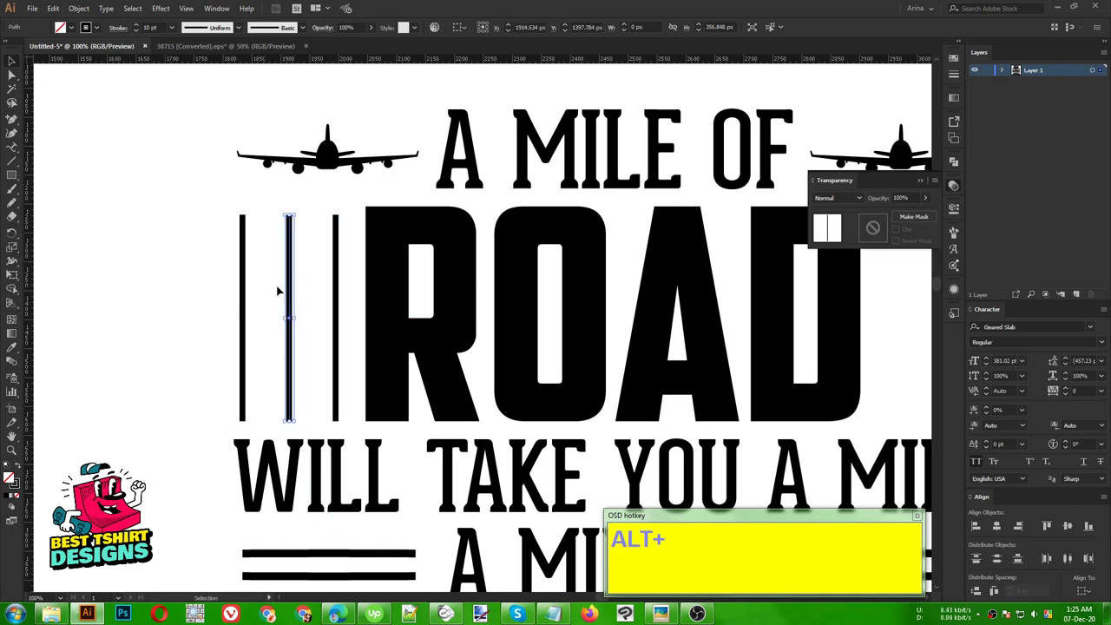
pyautogui.moveTo(203, 277); pyautogui.dragTo(343, 321)
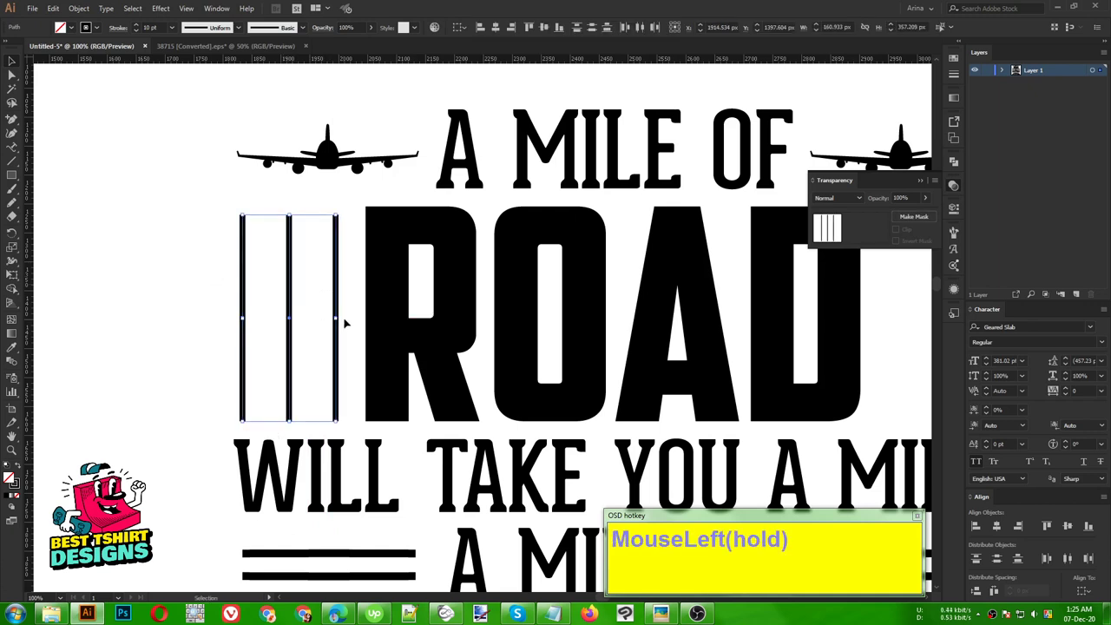
pyautogui.click(300, 302)
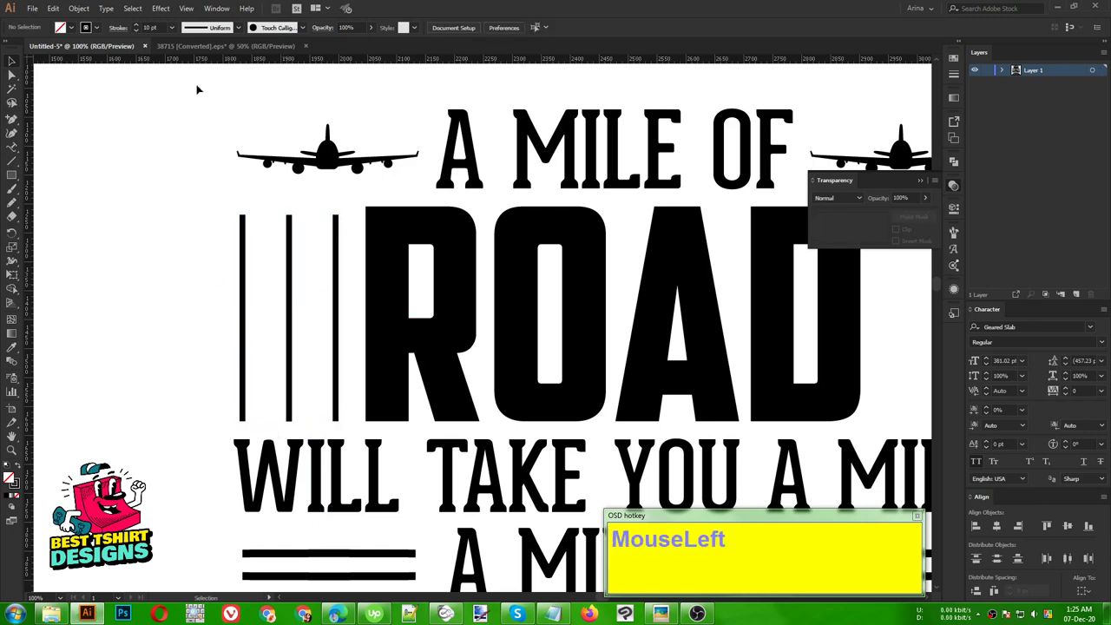
# Give the middle line a 16 pt stroke and make it a dashed line with 22 pt dashes
pyautogui.scroll(4, 153, 27)
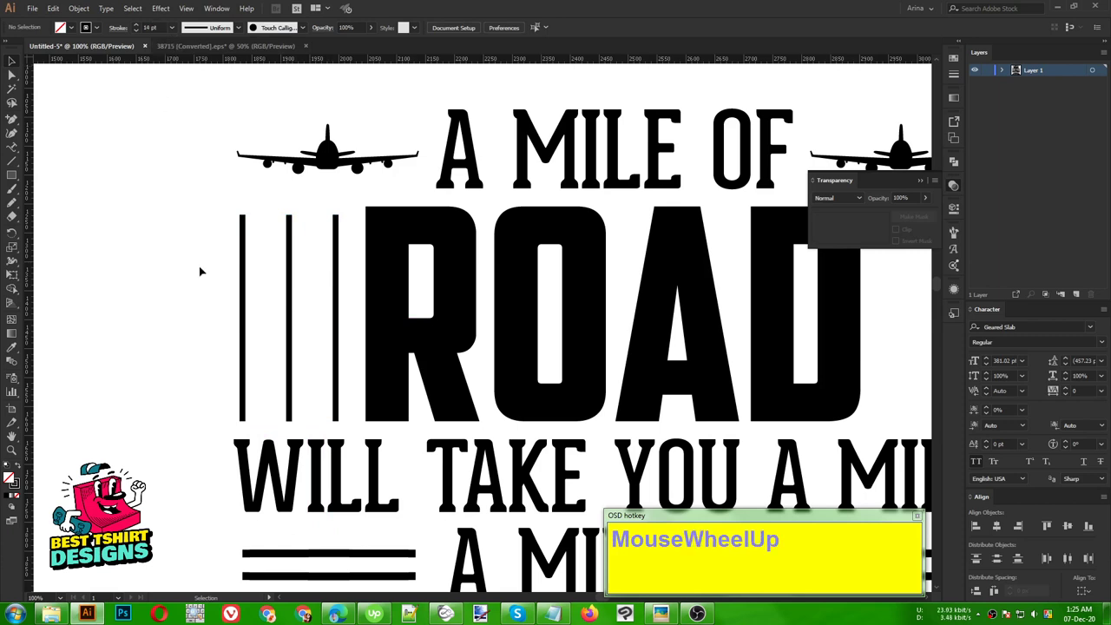
pyautogui.click(289, 293)
pyautogui.scroll(3, 153, 27)
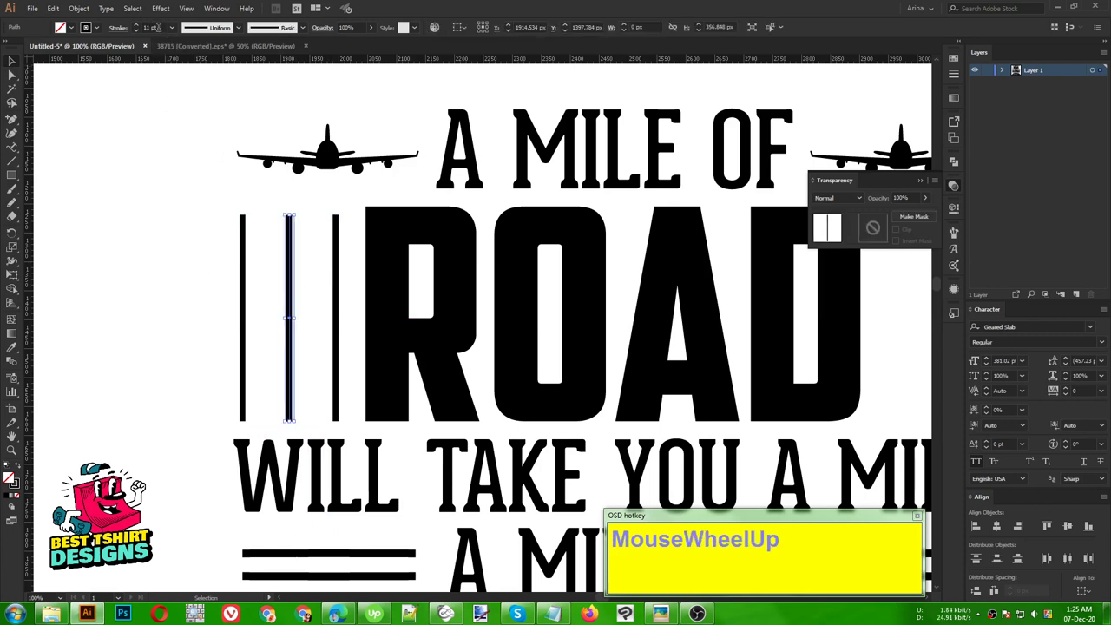
pyautogui.scroll(3, 152, 26)
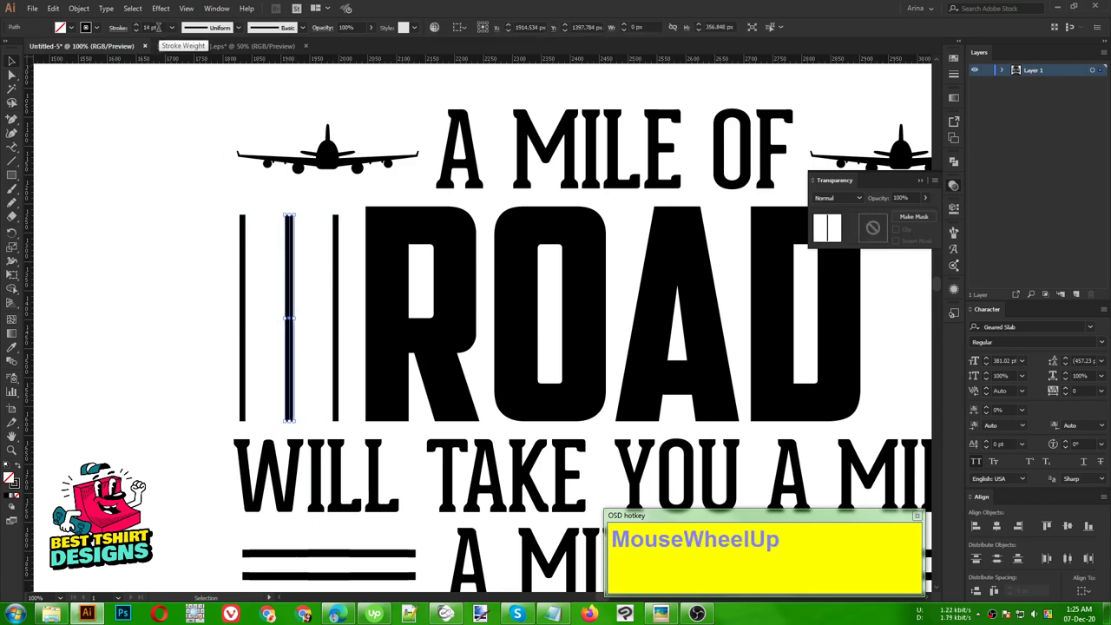
pyautogui.click(116, 29)
pyautogui.click(26, 110)
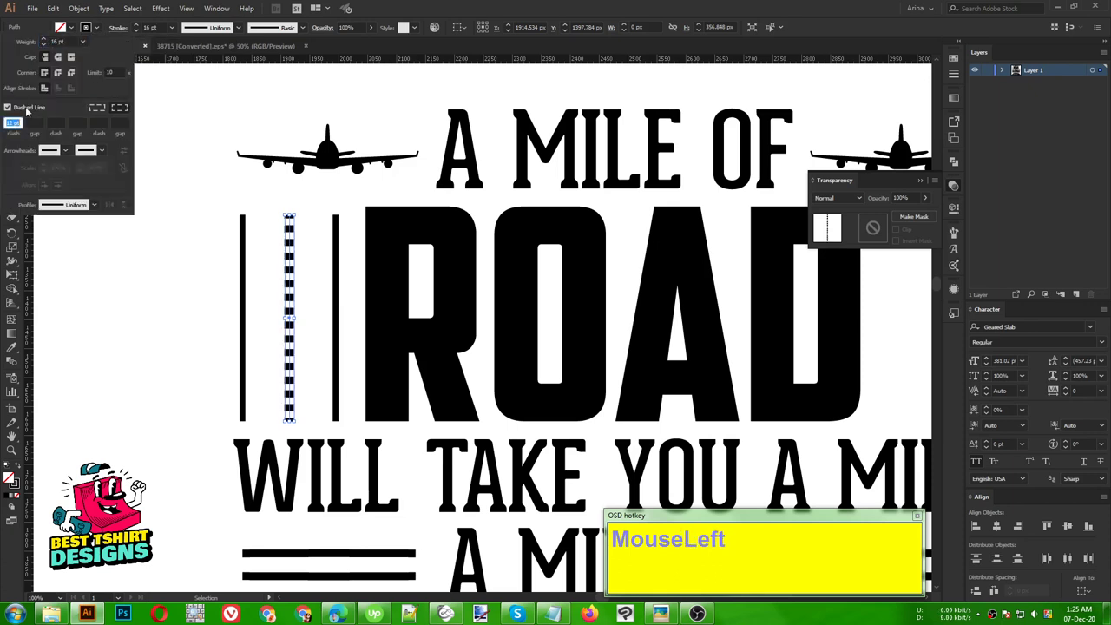
pyautogui.scroll(-1, 17, 124)
pyautogui.scroll(4, 18, 124)
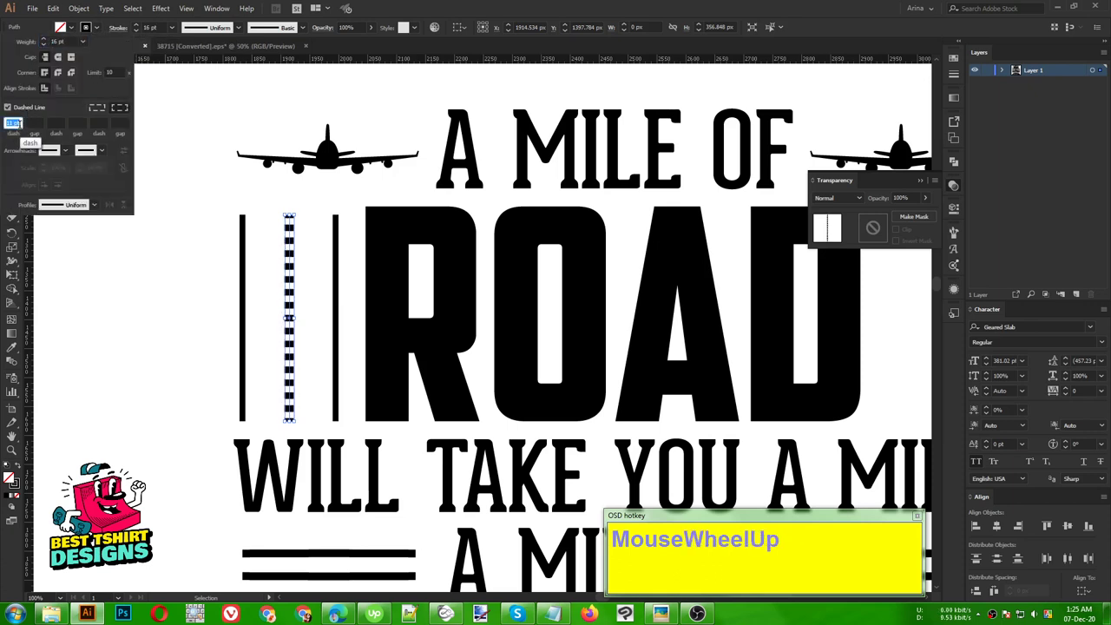
pyautogui.scroll(1, 16, 124)
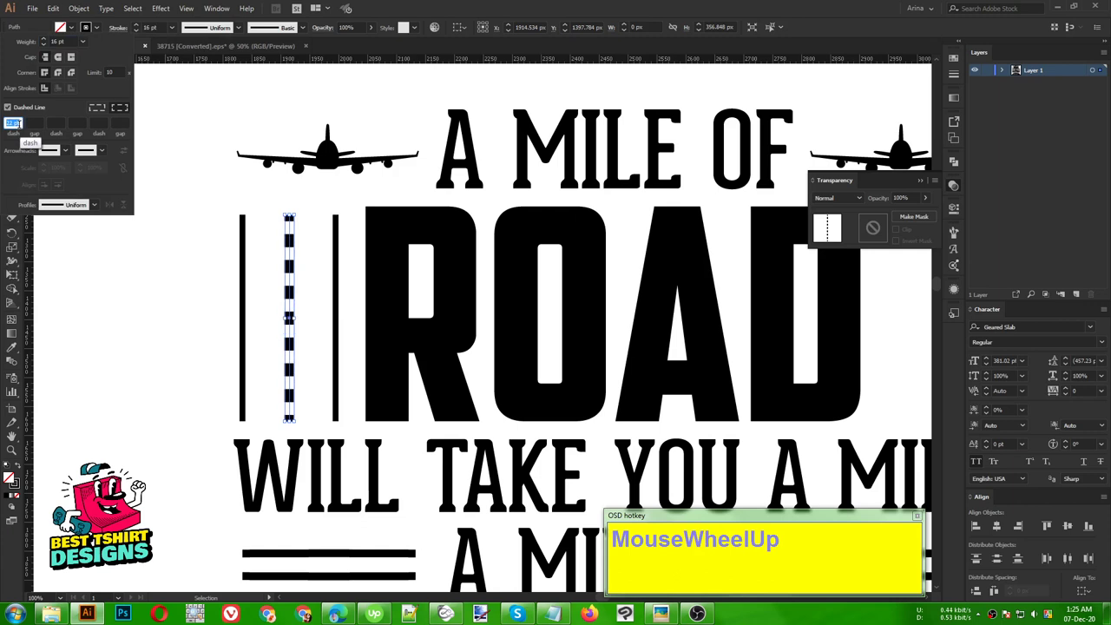
pyautogui.click(161, 333)
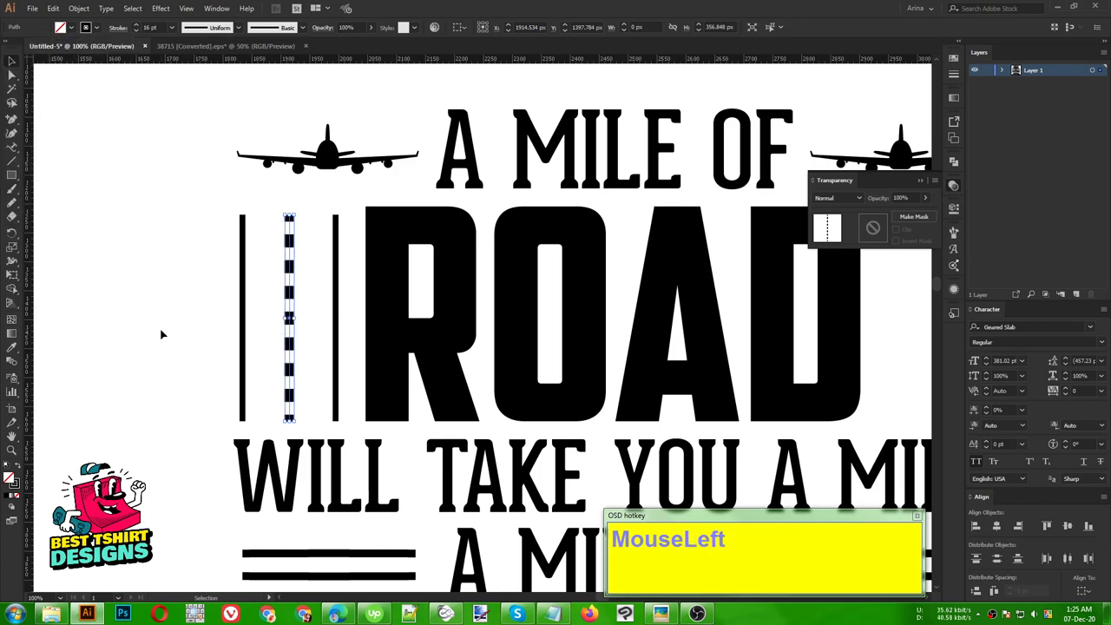
pyautogui.click(161, 334)
# Copy the three road lines to the gap after ROAD and group each set of three lines
pyautogui.scroll(-2, 161, 333)
pyautogui.moveTo(183, 311); pyautogui.dragTo(575, 344)
pyautogui.press('Right')
pyautogui.hotkey('ctrl', 'g')
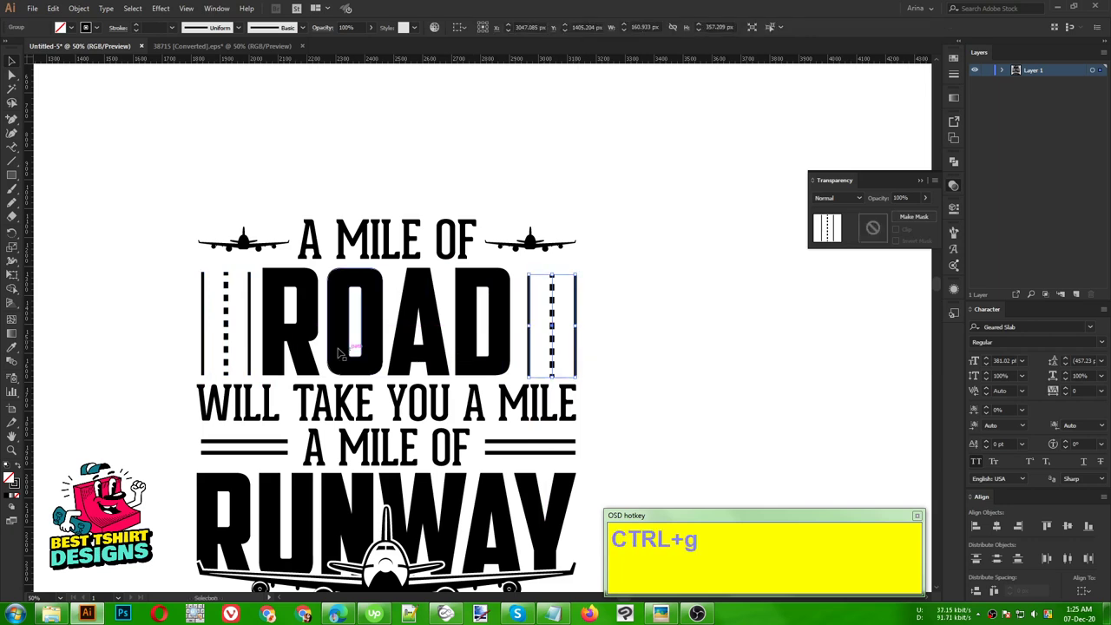
pyautogui.click(243, 324)
pyautogui.moveTo(243, 324); pyautogui.dragTo(171, 292)
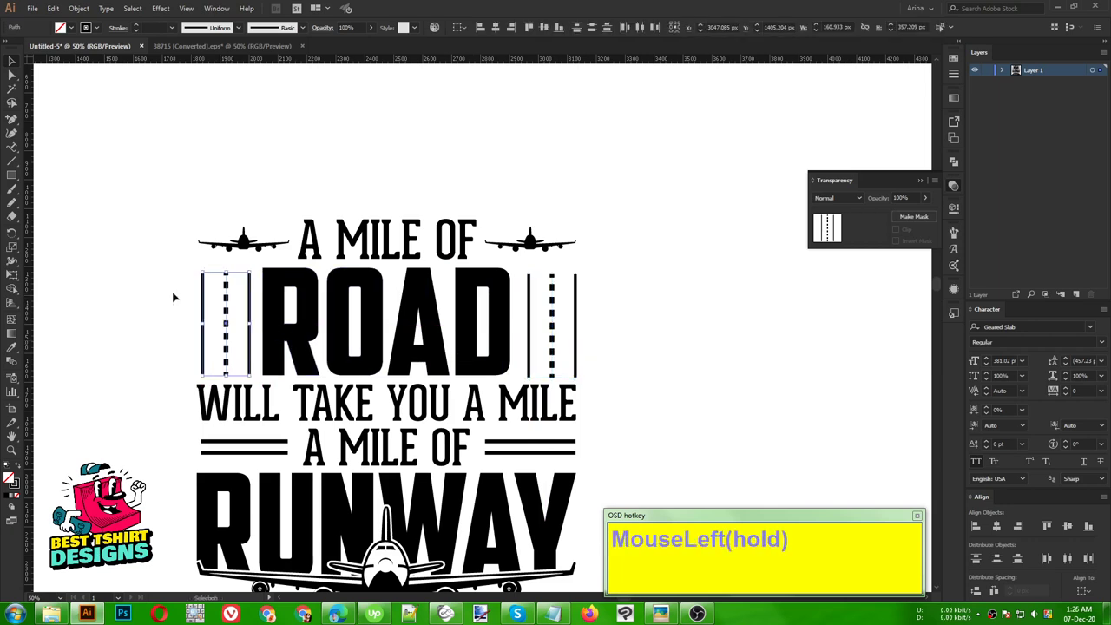
pyautogui.hotkey('ctrl', 'g')
# Align the two road-line groups and ROAD on their vertical centres and distribute them evenly across the row
pyautogui.keyDown('shift'); pyautogui.click(508, 343); pyautogui.keyUp('shift')
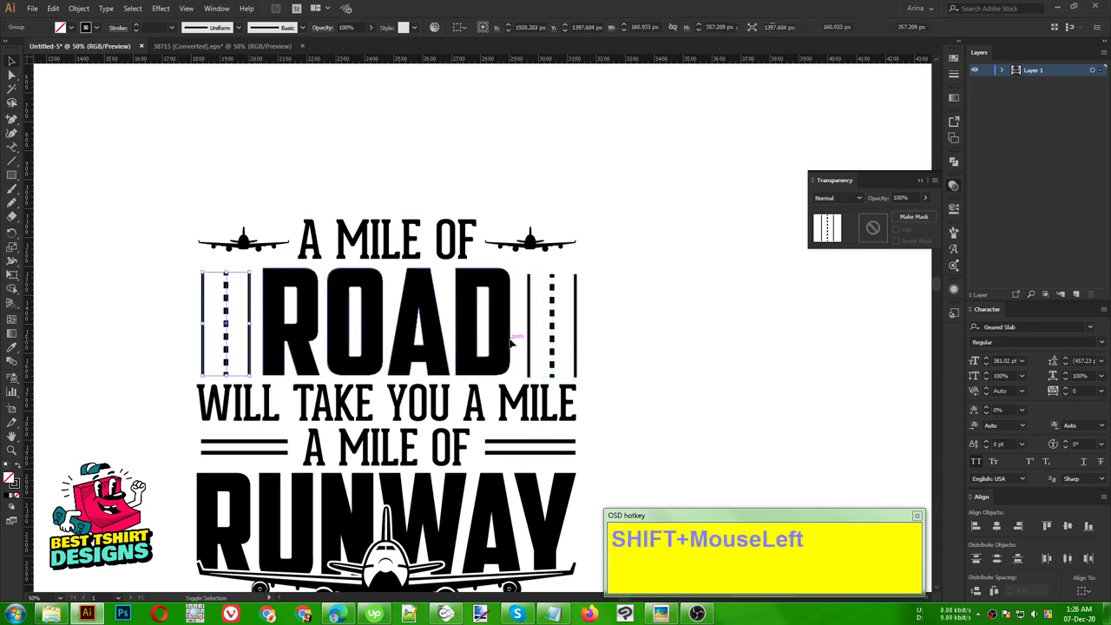
pyautogui.keyDown('shift'); pyautogui.click(527, 331); pyautogui.keyUp('shift')
pyautogui.click(544, 28)
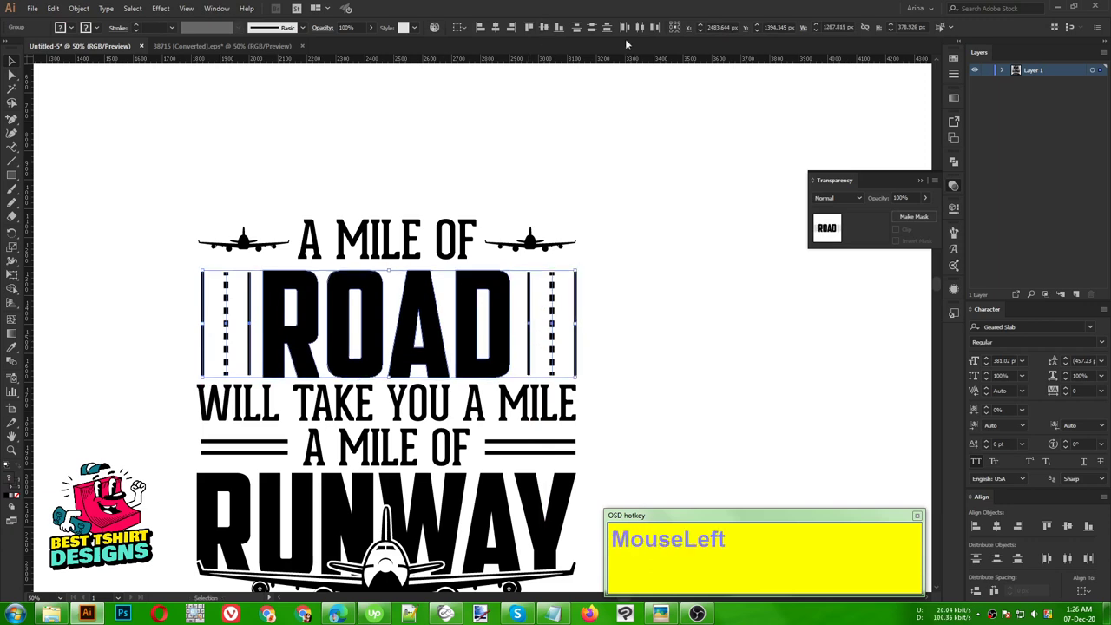
pyautogui.click(640, 28)
# Scale the ROAD row with its road lines proportionally to about 1304 px wide to match the text lines
pyautogui.moveTo(576, 326)
pyautogui.mouseDown()
pyautogui.moveTo(595, 330)
pyautogui.moveTo(576, 325)
pyautogui.mouseUp()
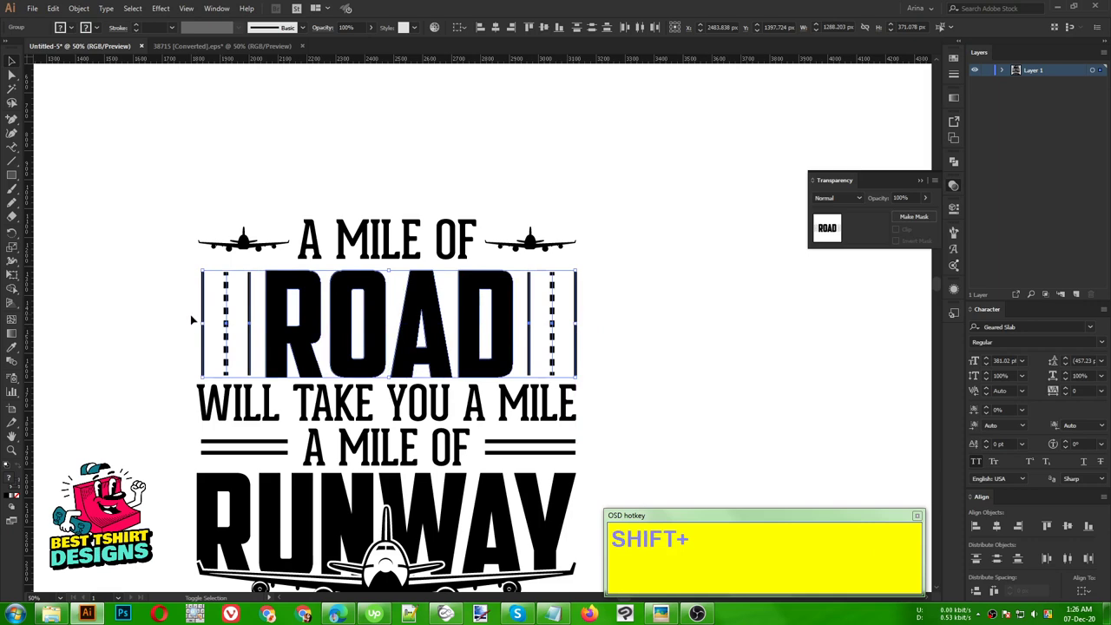
pyautogui.moveTo(200, 323); pyautogui.dragTo(199, 323)
pyautogui.scroll(-1, 280, 316)
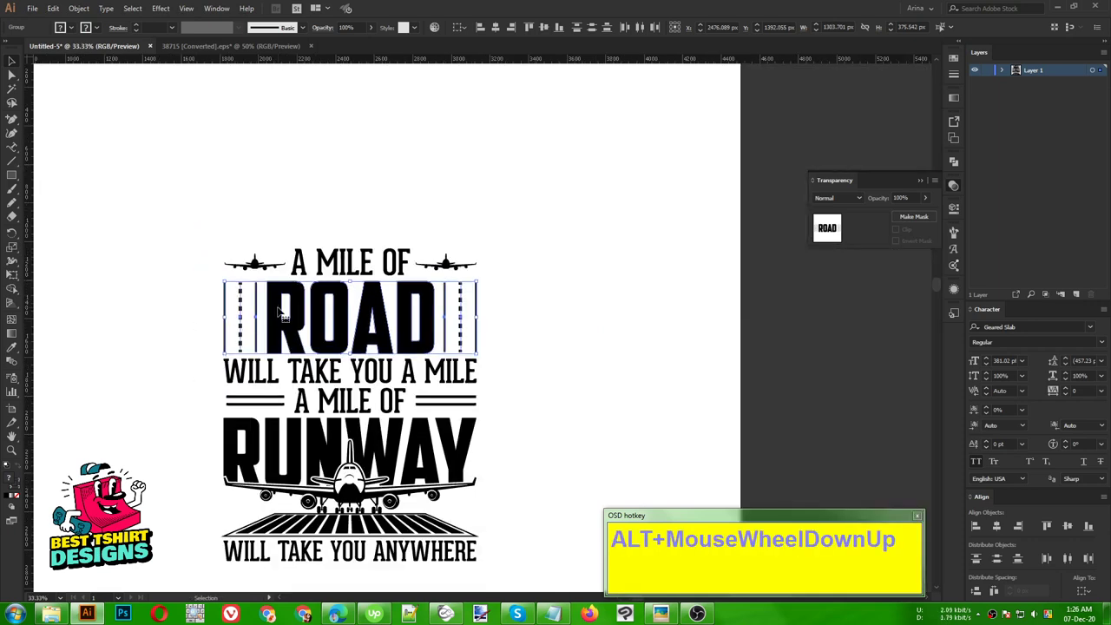
pyautogui.click(471, 224)
# Examine the layout and spacing of the complete design from the top row to WILL TAKE YOU ANYWHERE
pyautogui.scroll(-3, 560, 298)
pyautogui.click(570, 345)
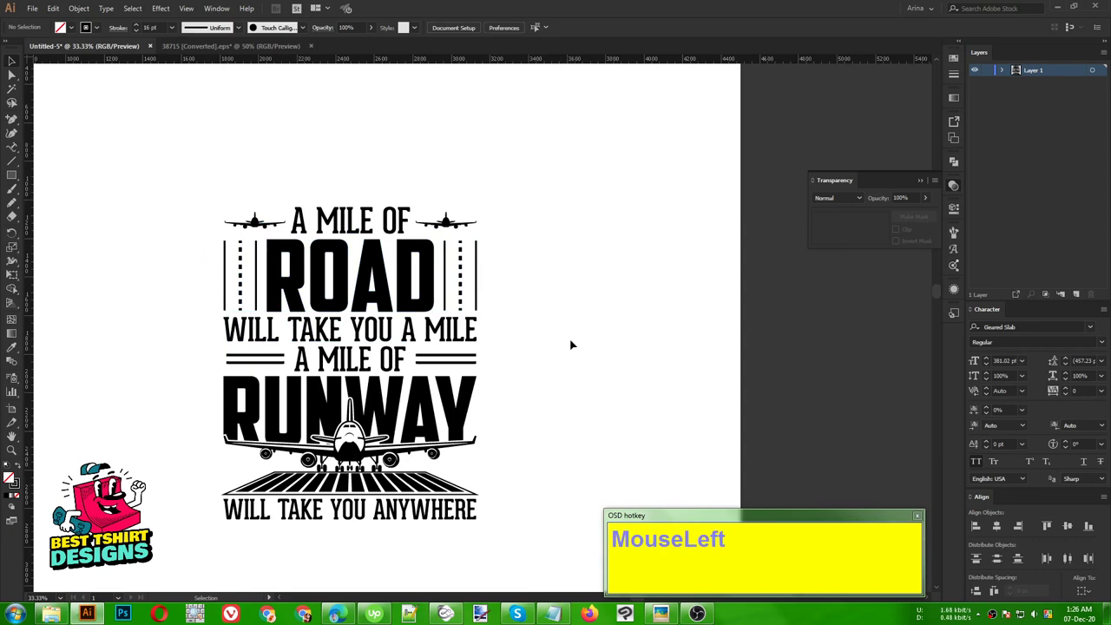
pyautogui.scroll(-2, 570, 345)
pyautogui.click(570, 345)
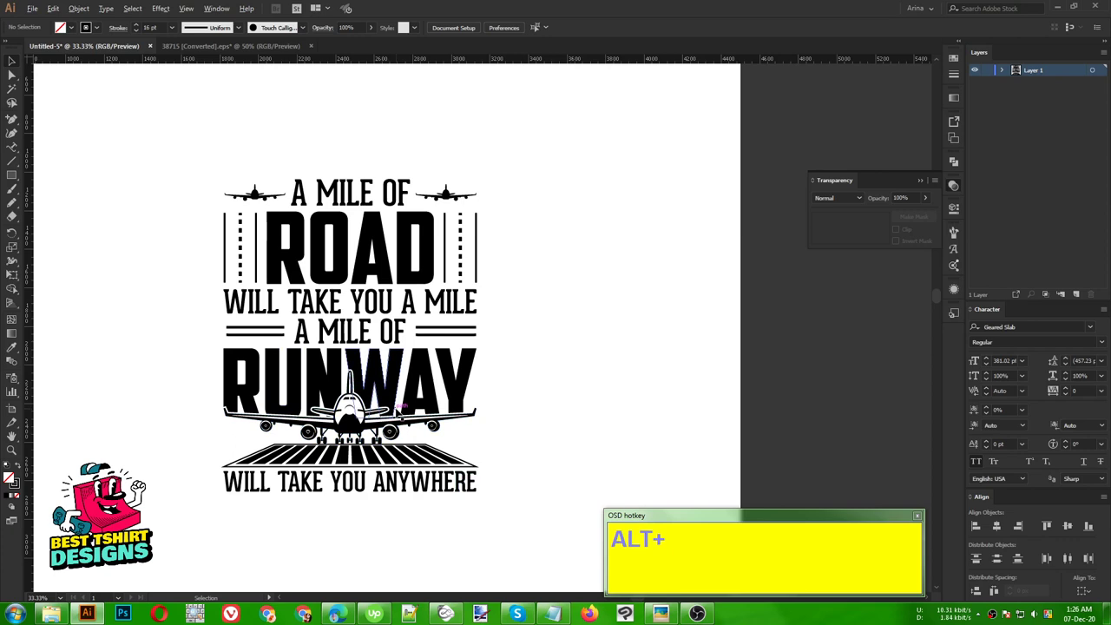
pyautogui.keyDown('alt'); pyautogui.scroll(1, 580, 415); pyautogui.keyUp('alt')
pyautogui.scroll(2, 581, 416)
pyautogui.scroll(-1, 581, 415)
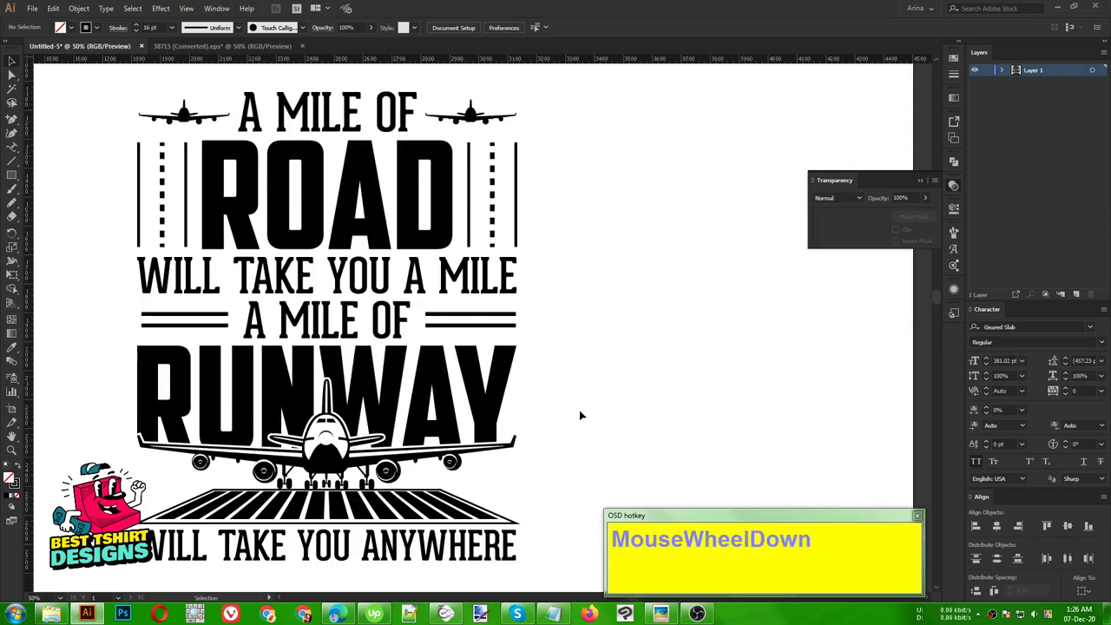
pyautogui.click(581, 415)
# Expand the appearance of the whole design, and expand its fills and strokes into shapes
pyautogui.keyDown('alt'); pyautogui.scroll(-1, 247, 388); pyautogui.keyUp('alt')
pyautogui.moveTo(106, 141); pyautogui.dragTo(521, 546)
pyautogui.click(78, 8)
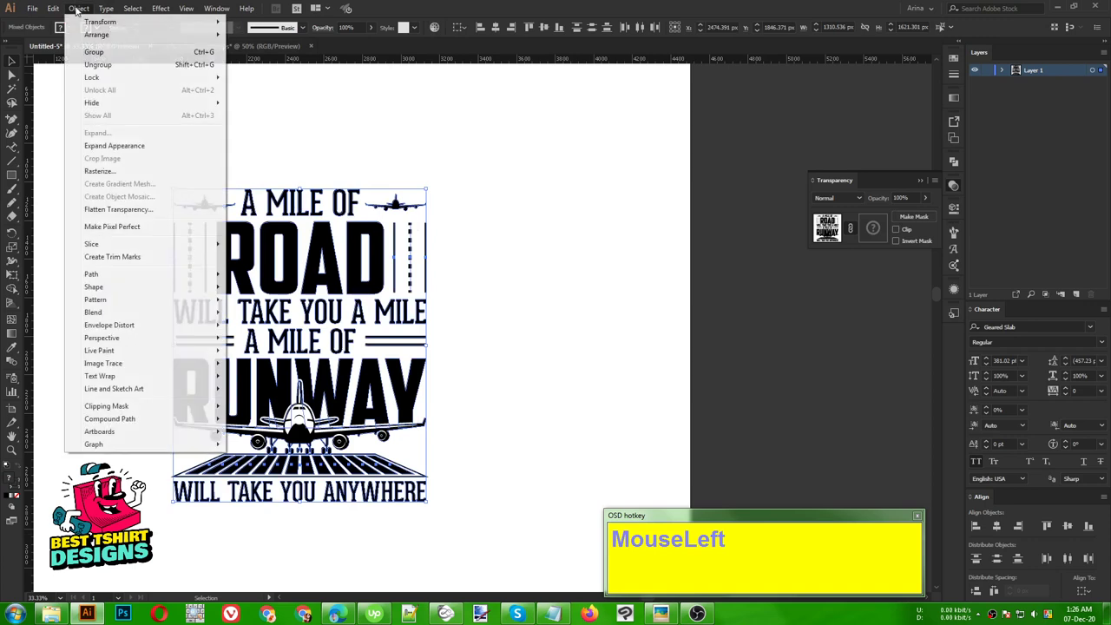
pyautogui.click(100, 148)
pyautogui.click(78, 8)
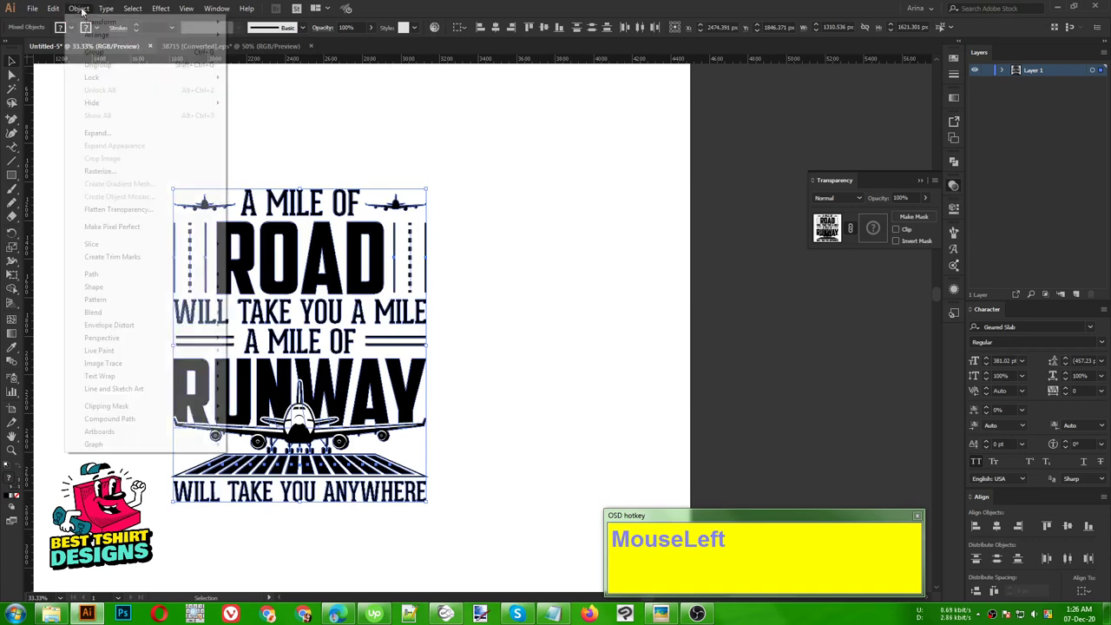
pyautogui.click(102, 135)
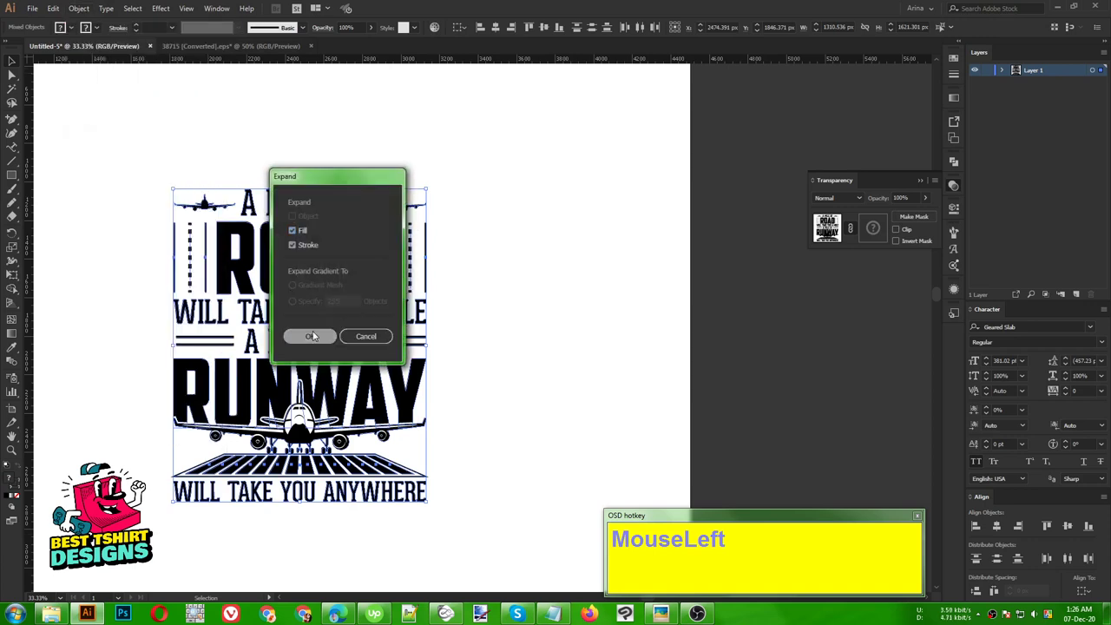
pyautogui.click(310, 336)
pyautogui.click(78, 8)
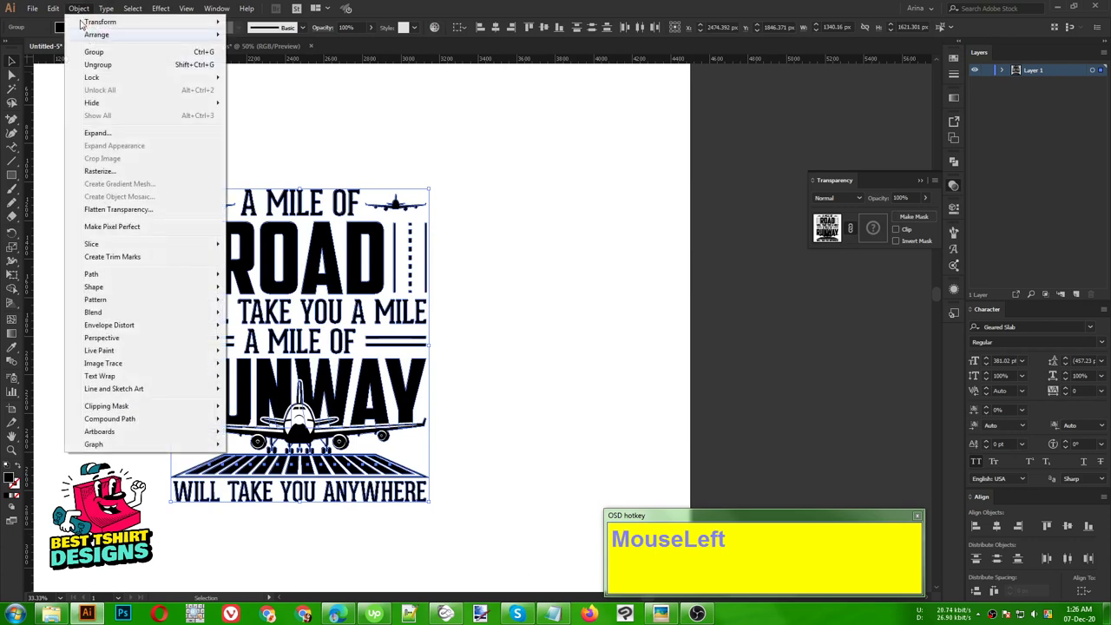
pyautogui.click(101, 132)
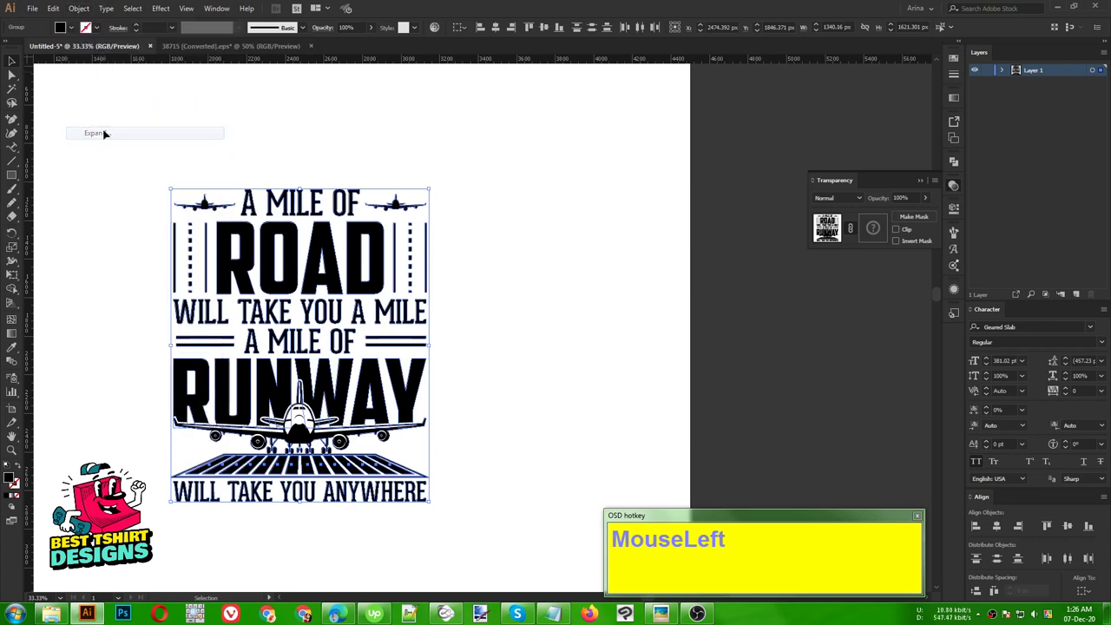
pyautogui.click(66, 32)
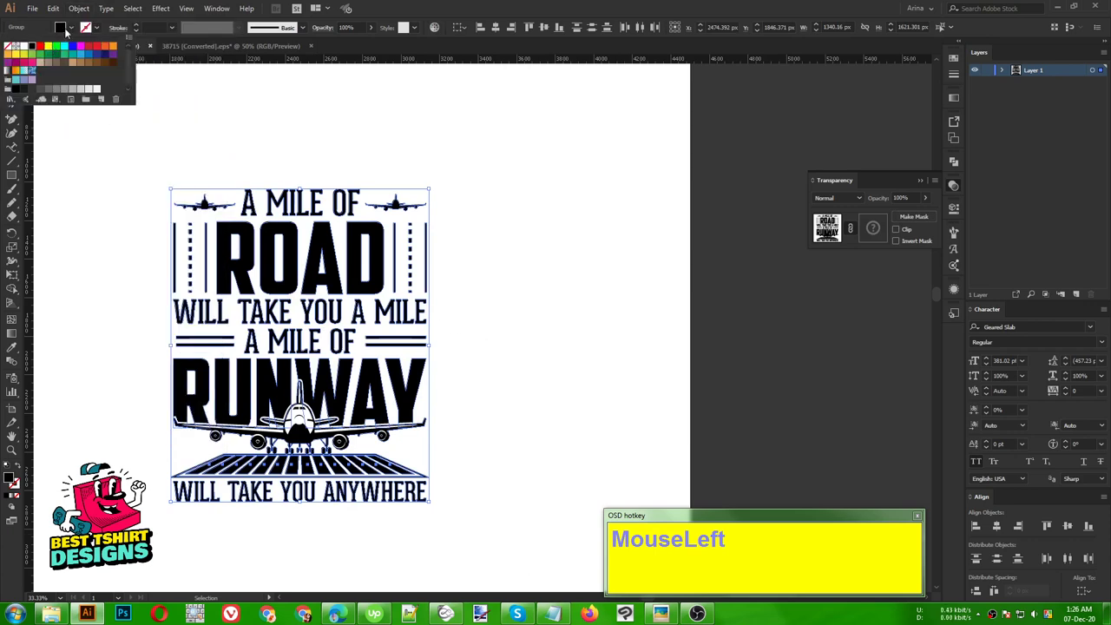
pyautogui.click(250, 151)
# Group all parts of the design into a single group and select it as a whole
pyautogui.click(126, 144)
pyautogui.moveTo(122, 140); pyautogui.dragTo(499, 486)
pyautogui.hotkey('ctrl', 'g')
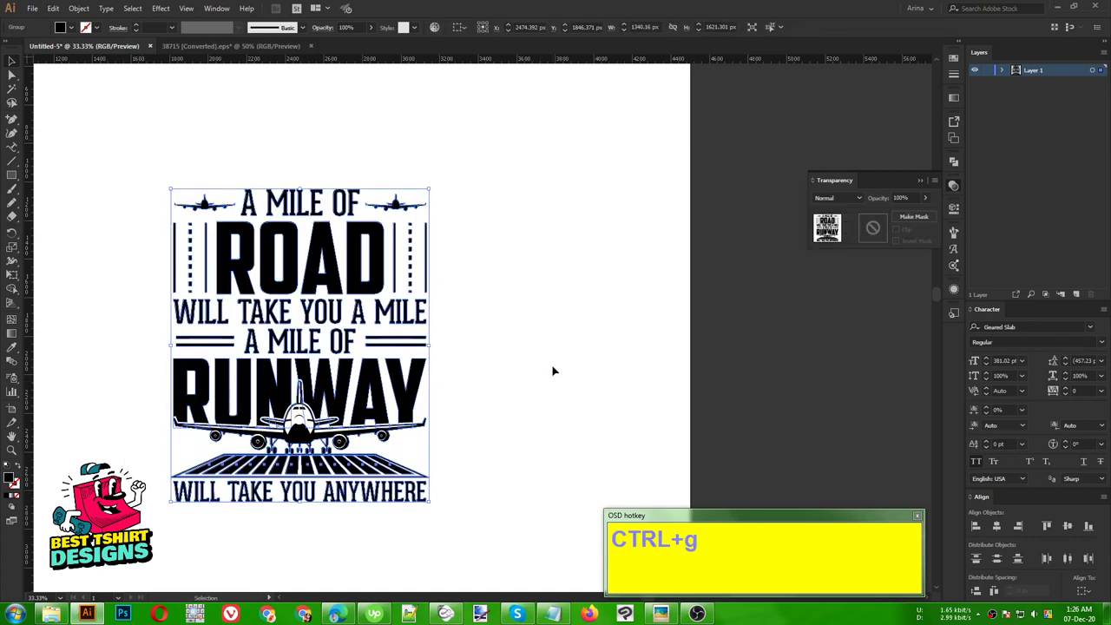
pyautogui.click(553, 370)
pyautogui.moveTo(515, 349); pyautogui.dragTo(508, 338)
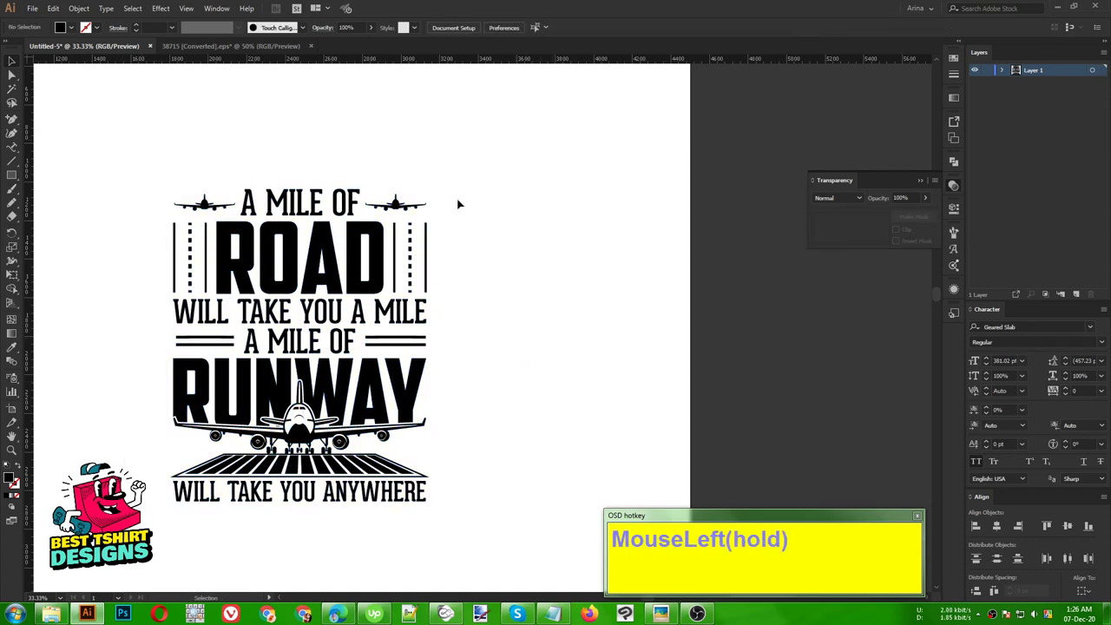
pyautogui.moveTo(459, 204)
pyautogui.mouseDown()
pyautogui.moveTo(495, 171)
pyautogui.moveTo(141, 457)
pyautogui.moveTo(114, 508)
pyautogui.moveTo(198, 543)
pyautogui.mouseUp()
pyautogui.moveTo(448, 522); pyautogui.dragTo(84, 155)
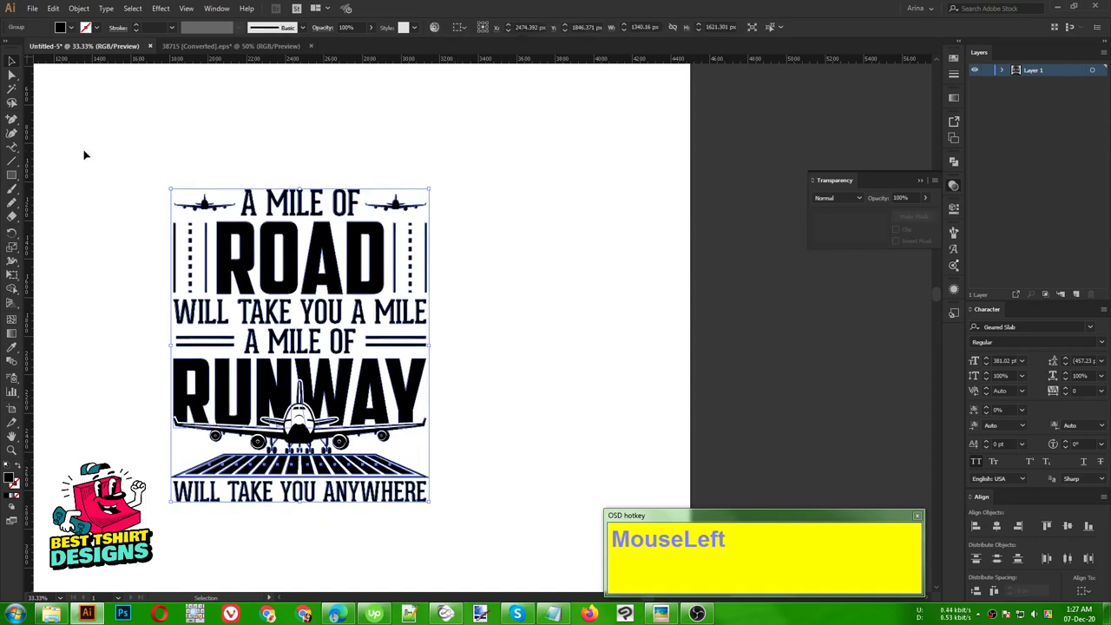